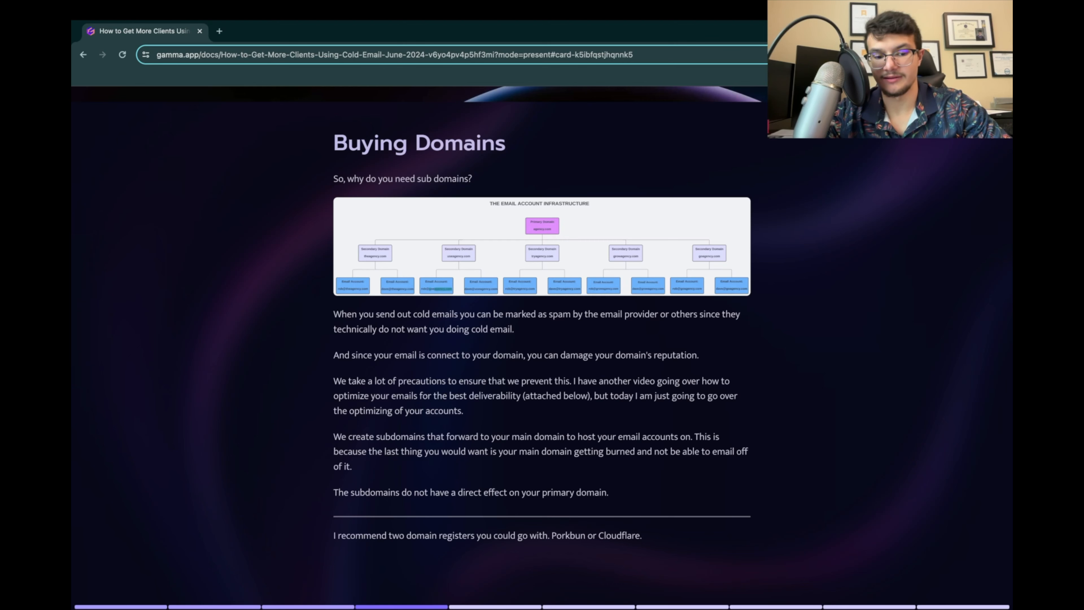
Step: View the enlarged Porkbun screenshot below the domain registrar recommendation on the Buying Domains card, closing it when done
scroll(542, 341, "down", 3)
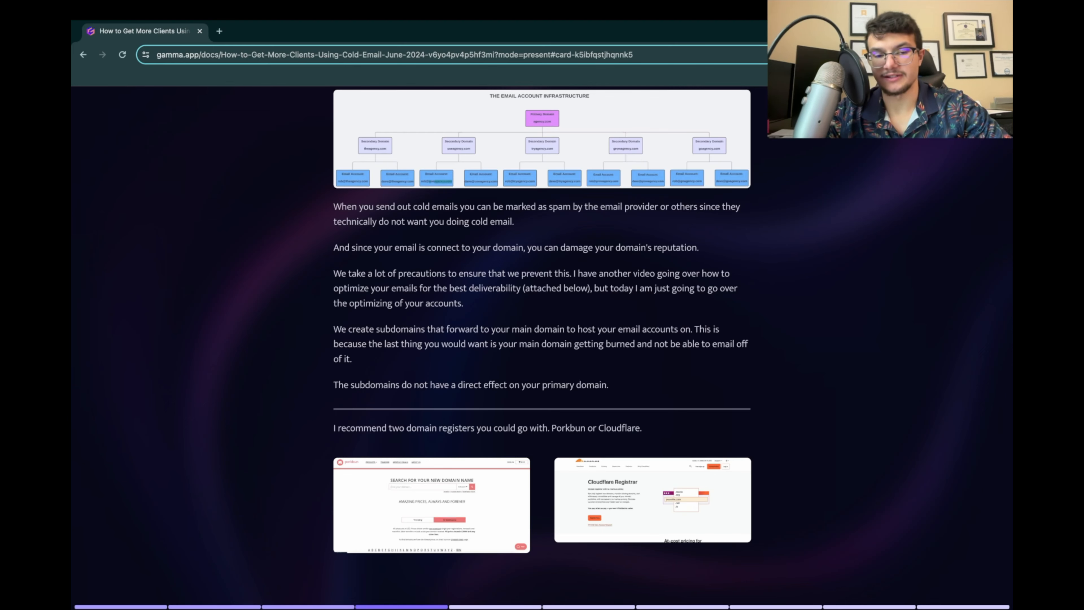
scroll(543, 320, "down", 2)
scroll(542, 320, "down", 2)
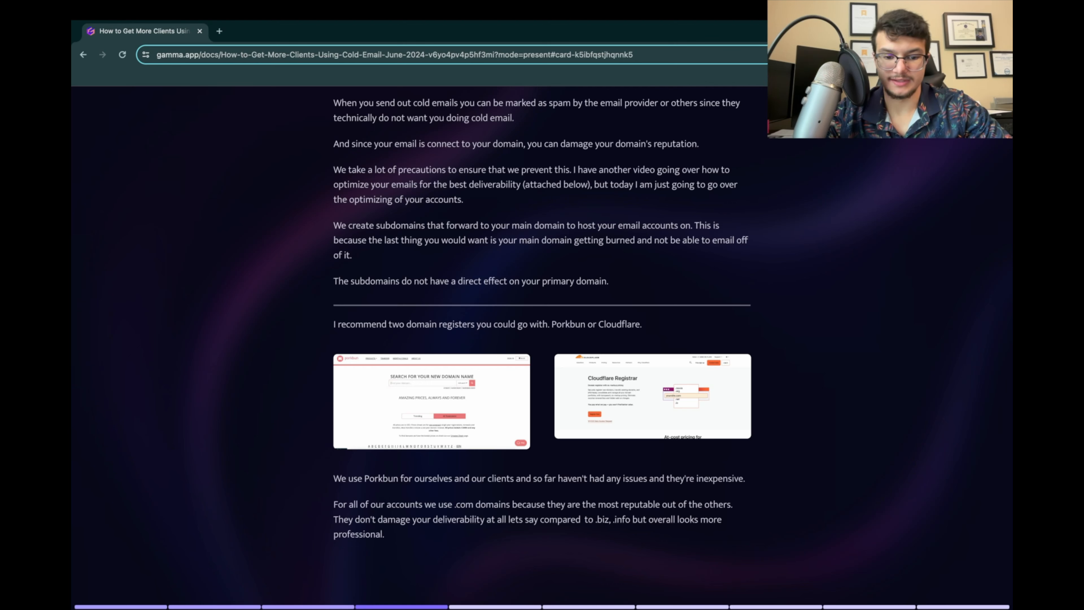
left_click(432, 402)
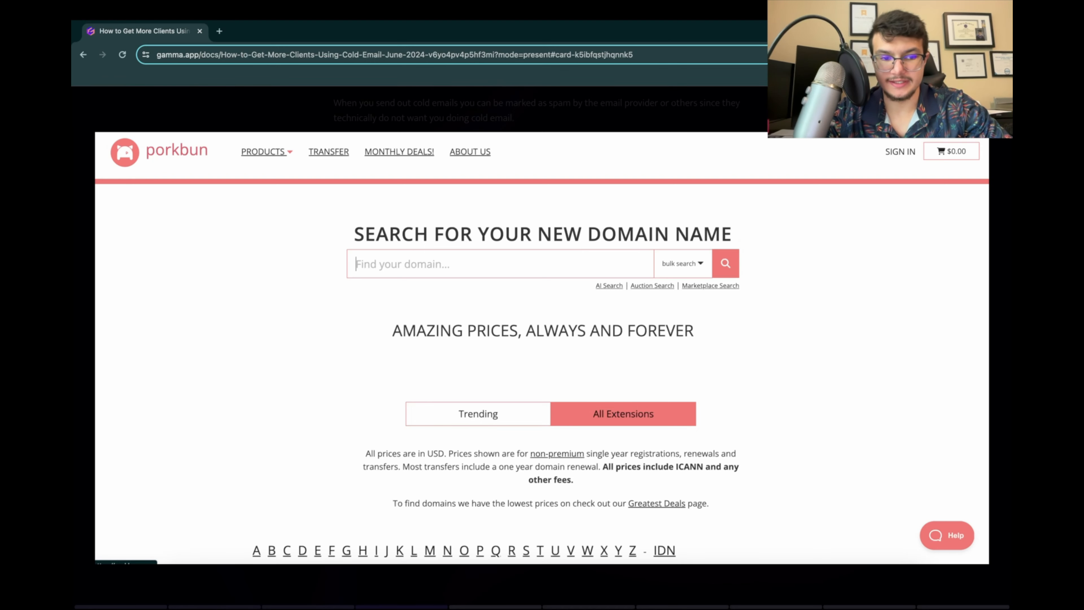
key("Escape")
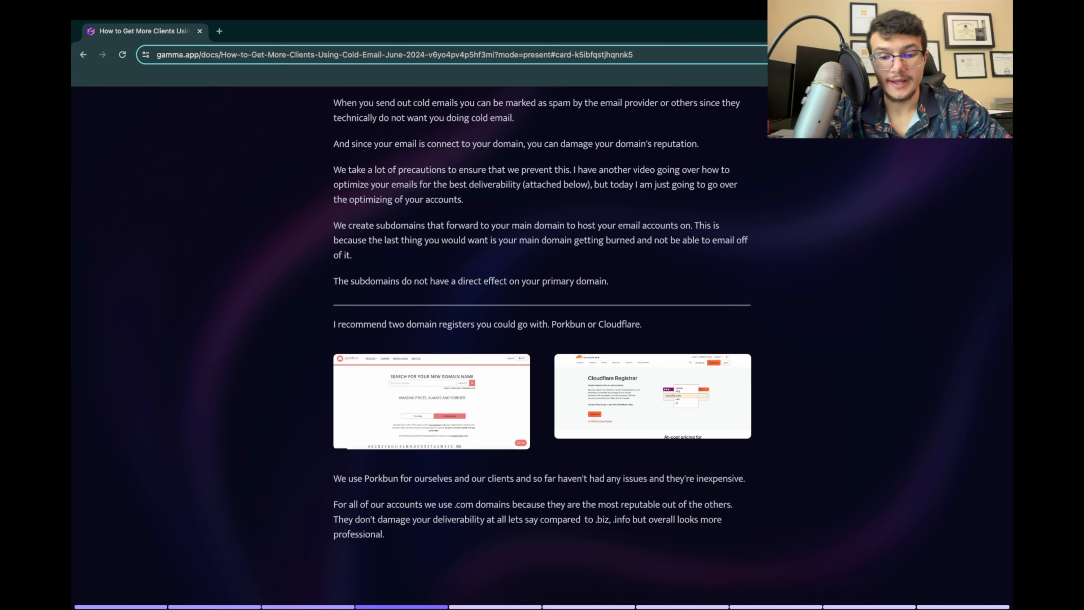
Step: View the enlarged Cloudflare Registrar screenshot on the Buying Domains card and return to the card
left_click(653, 396)
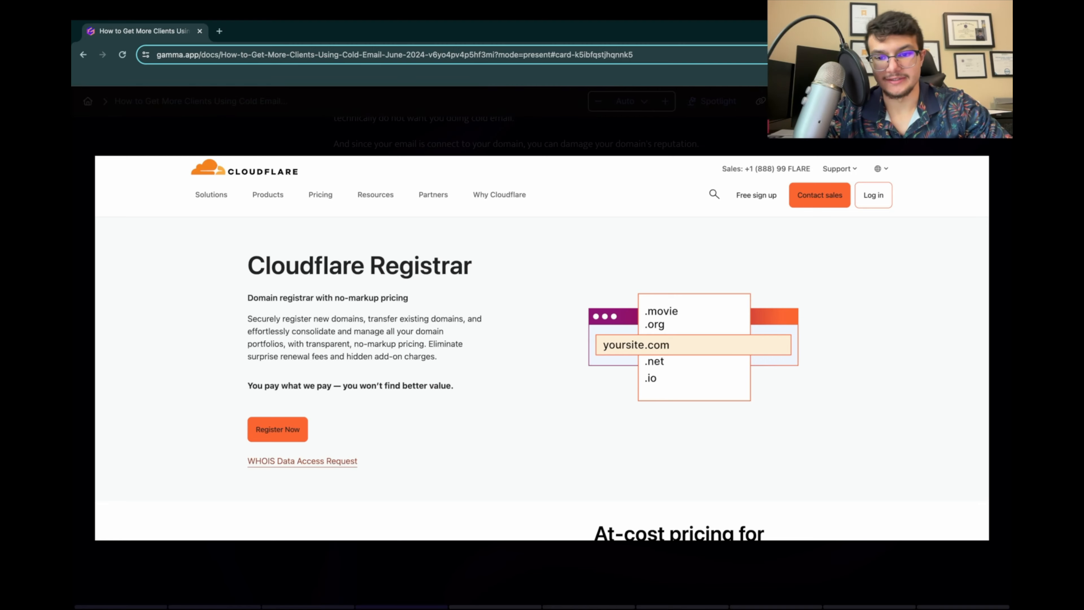
key("Escape")
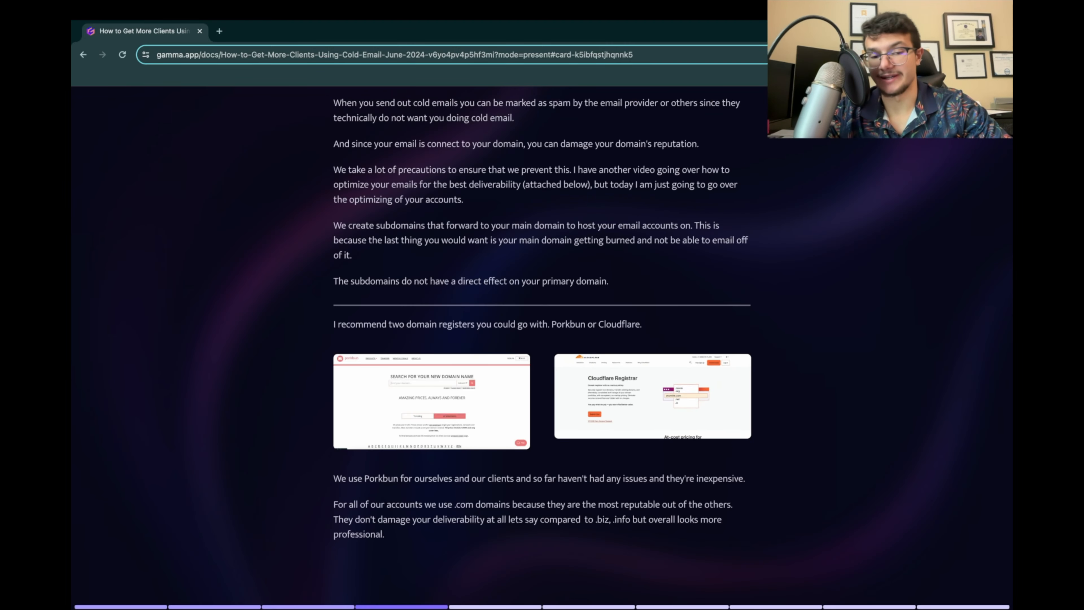
scroll(542, 342, "up", 1)
scroll(653, 404, "down", 1)
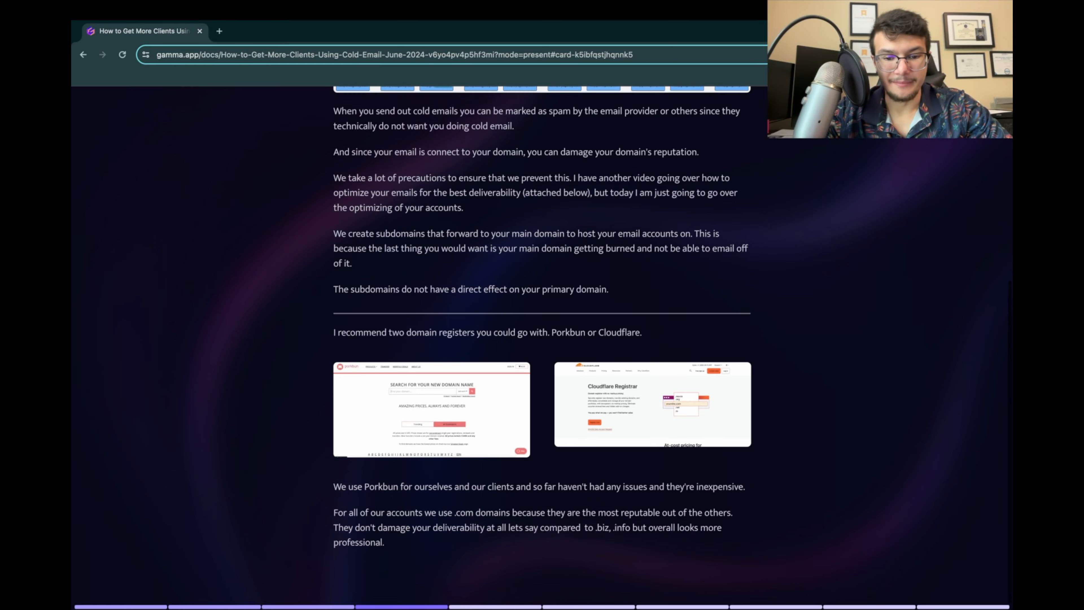
left_click(653, 405)
left_click(653, 405)
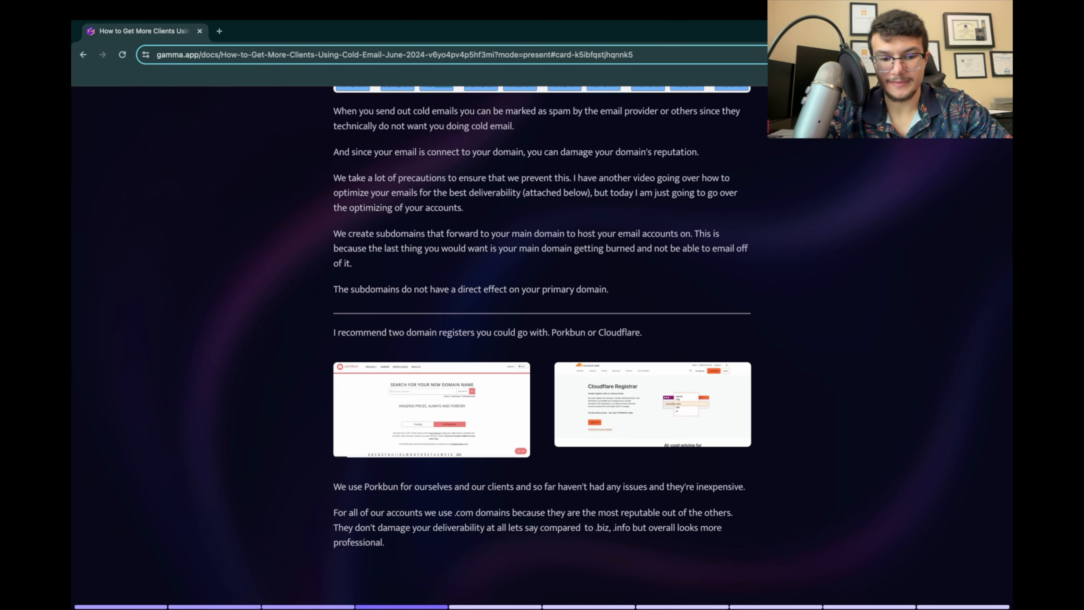
Step: Enlarge the Porkbun domain search screenshot again, close it and review the .com domain advice beneath it
left_click(431, 410)
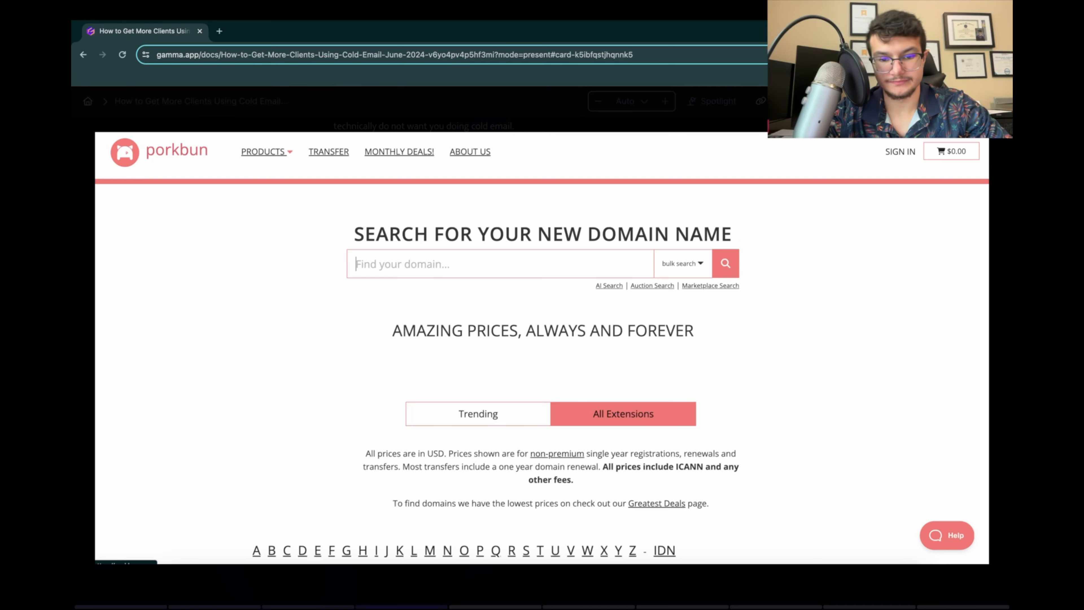
left_click(431, 410)
scroll(432, 410, "down", 1)
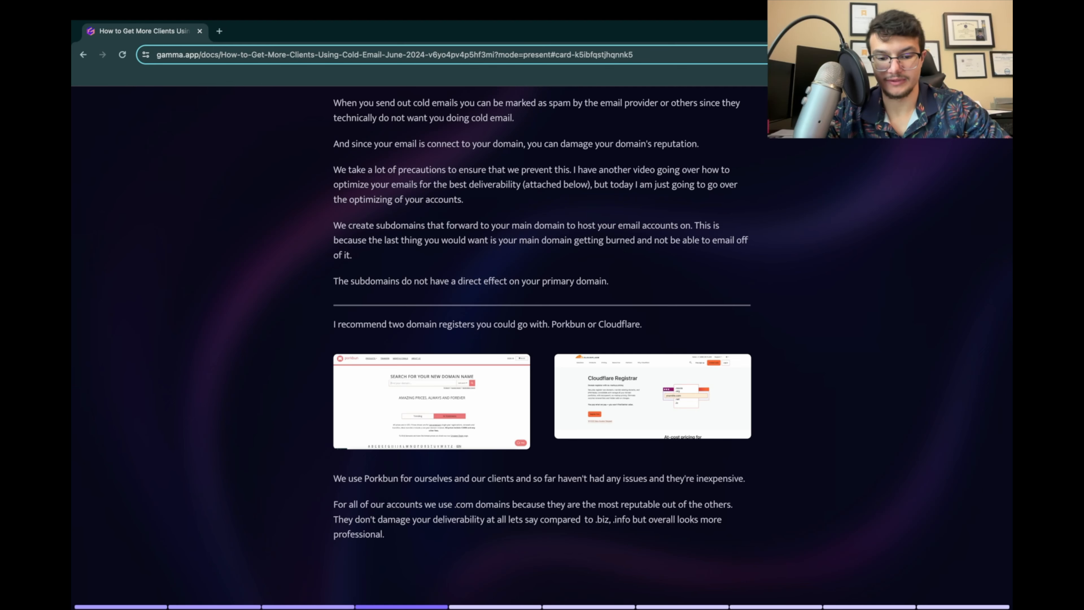
Step: Advance the presentation past the cold email deliverability video to The Domain Purchasing Process card
key("Right")
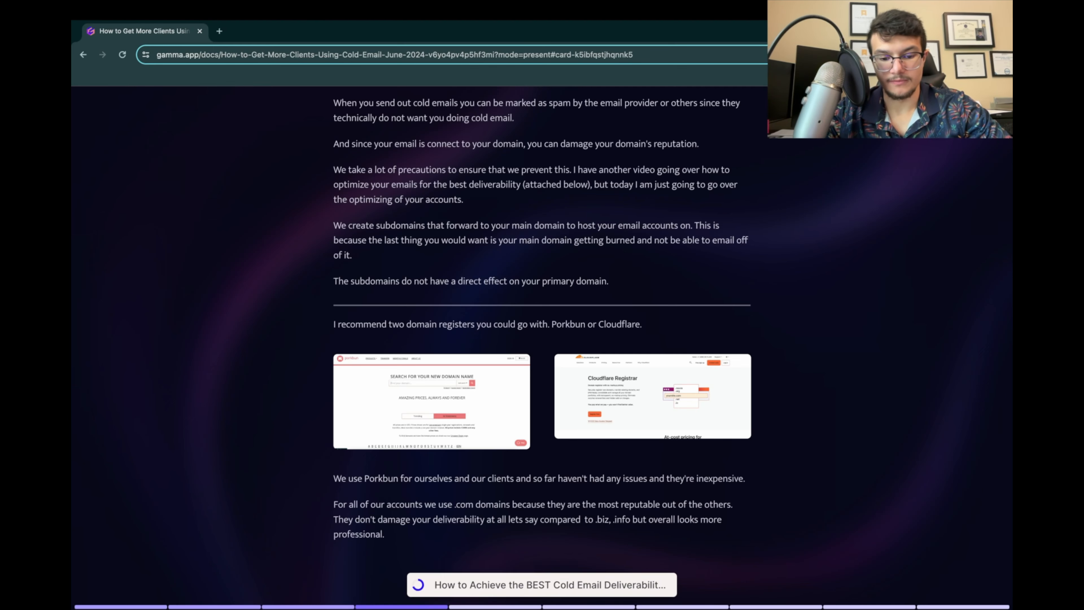
key("Right")
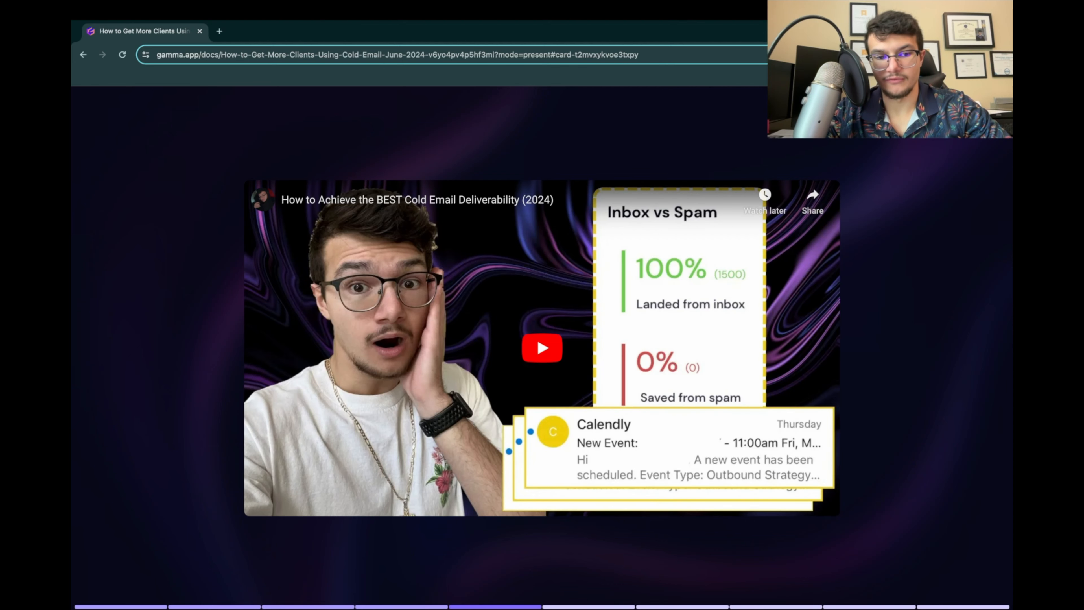
key("Right")
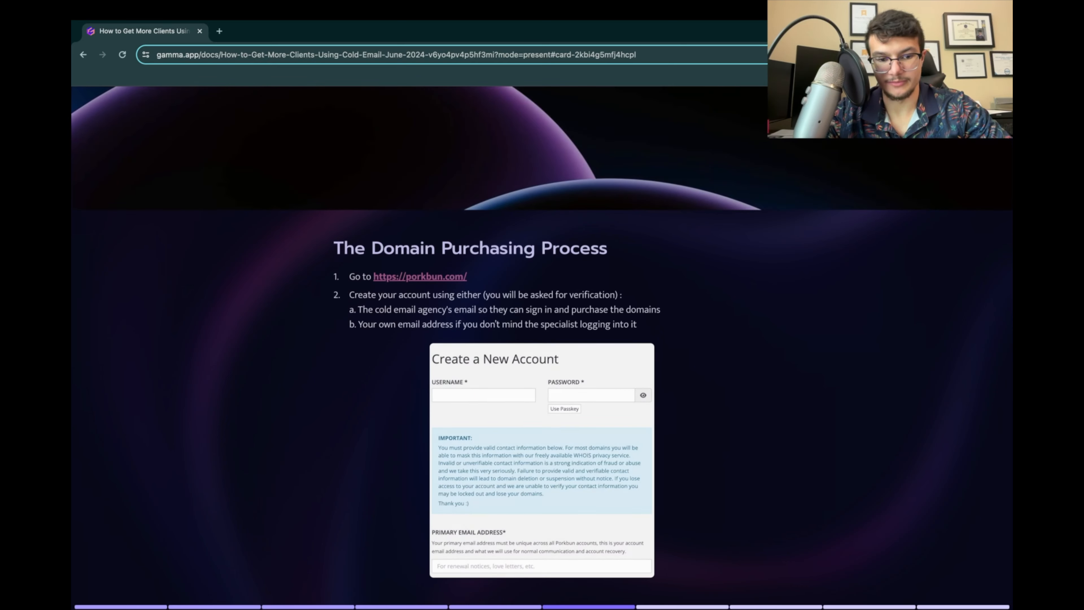
Step: Examine the account creation instructions, including whose email address to use, on The Domain Purchasing Process card
scroll(542, 348, "down", 1)
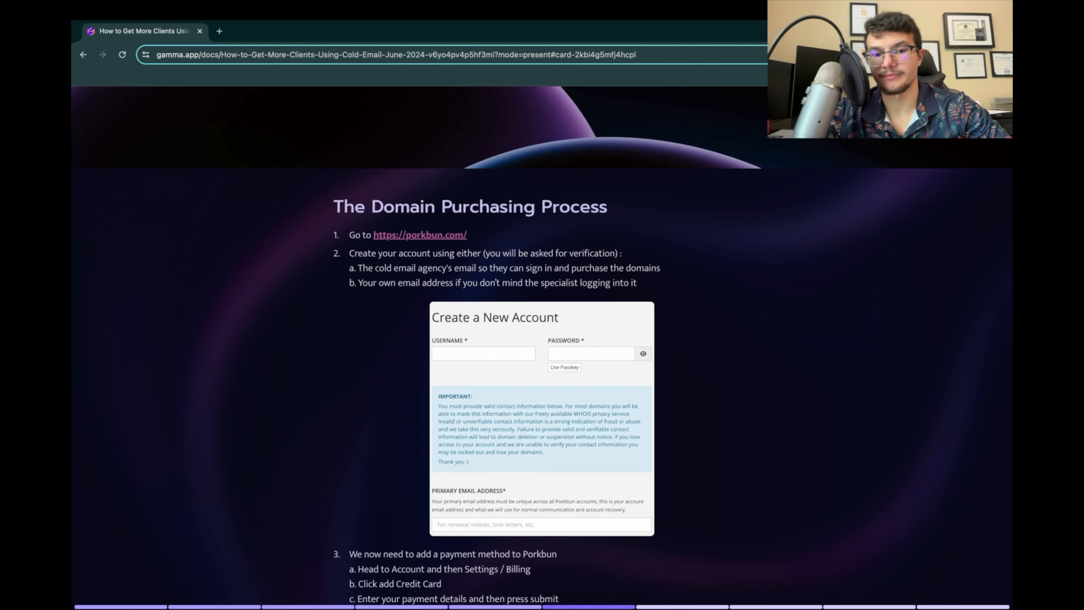
scroll(542, 348, "down", 1)
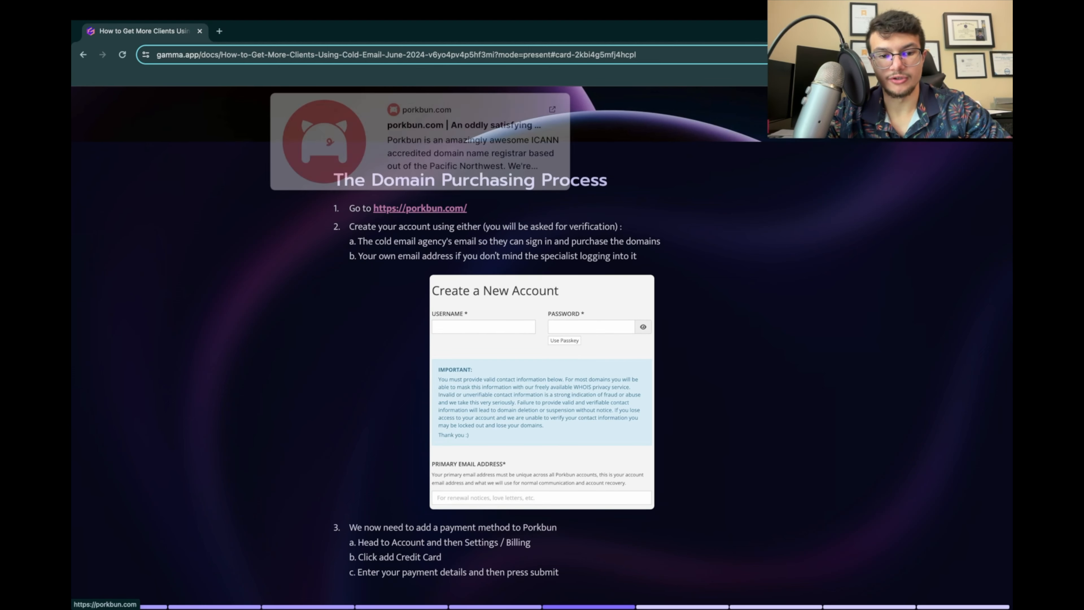
scroll(542, 331, "down", 1)
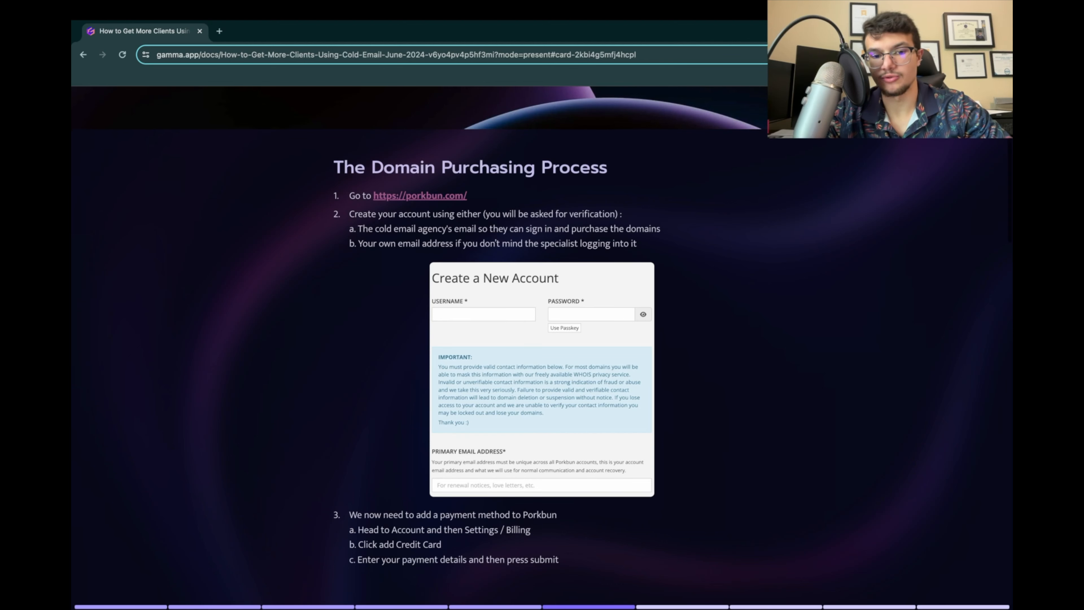
left_click_drag(485, 213, 615, 213)
left_click(615, 215)
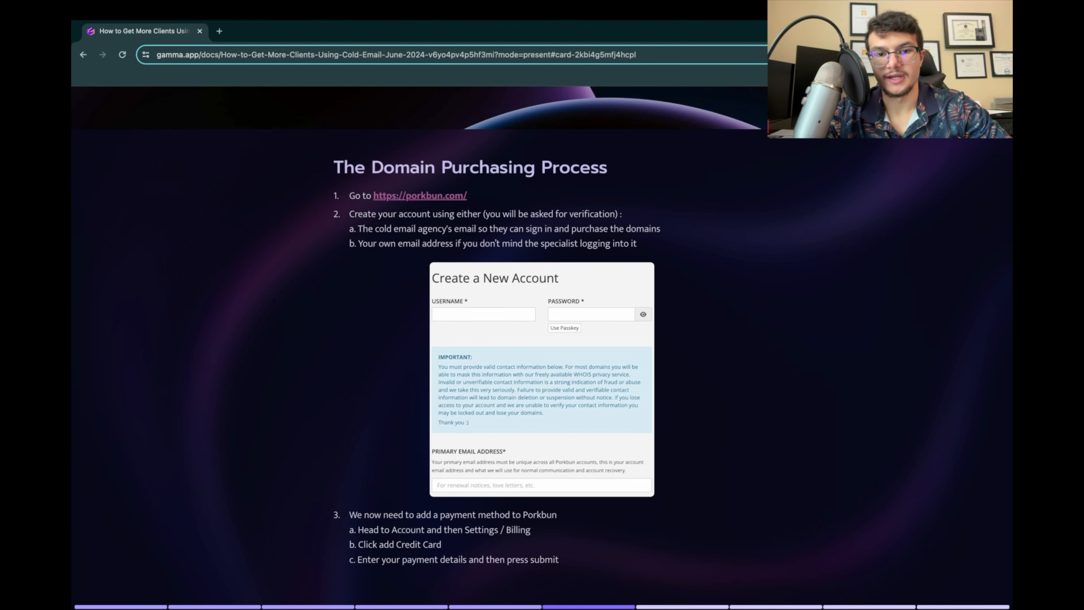
left_click_drag(357, 229, 614, 209)
left_click(373, 243)
scroll(373, 244, "down", 1)
left_click(614, 209)
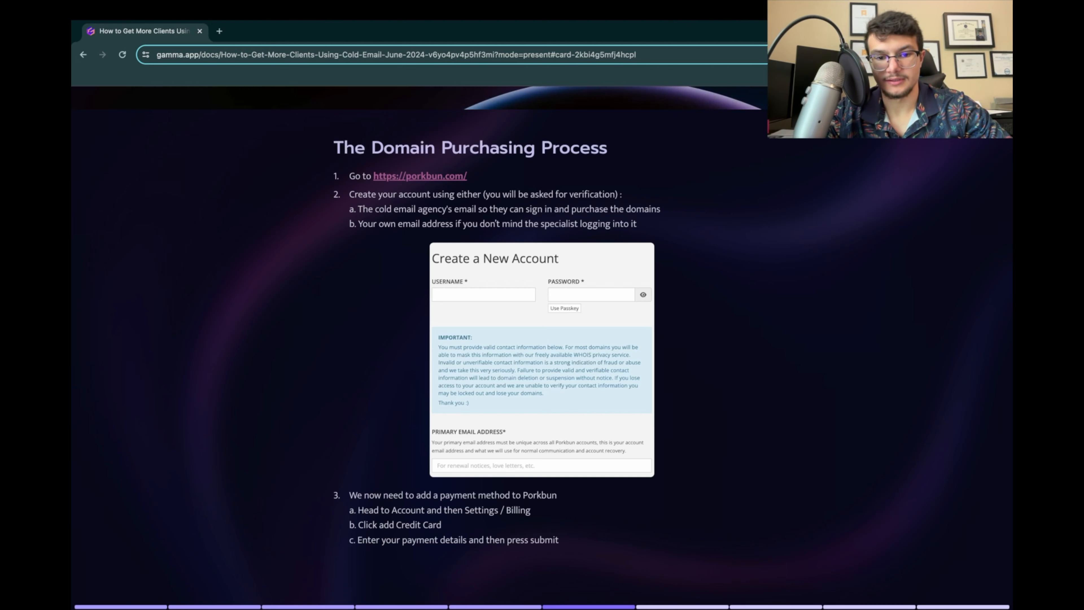
Step: Examine the instructions for adding a payment method to Porkbun and sending the login details to the agency
scroll(543, 325, "down", 1)
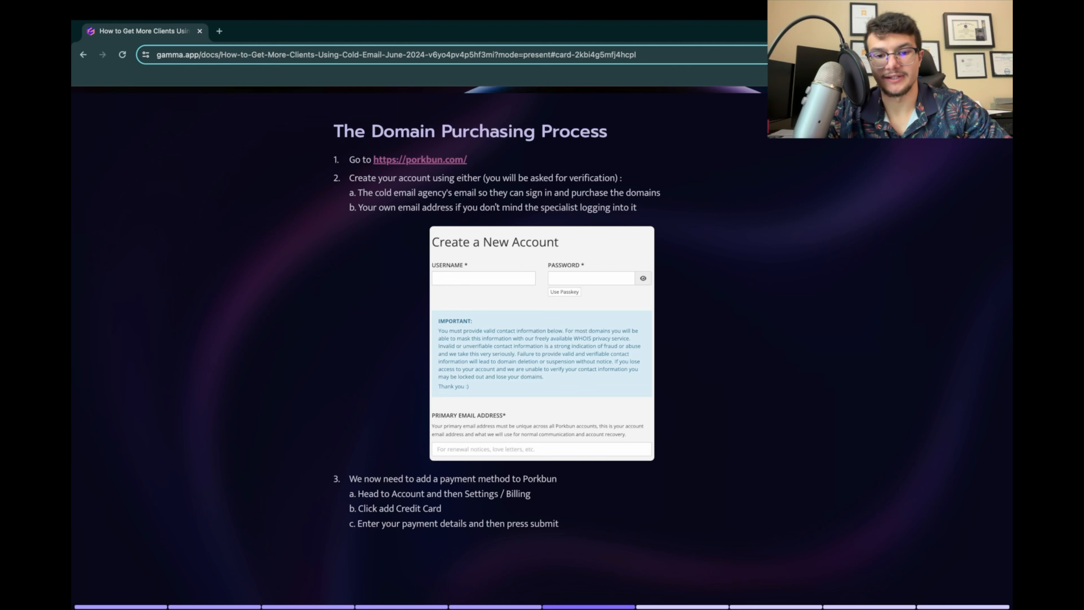
scroll(543, 349, "down", 1)
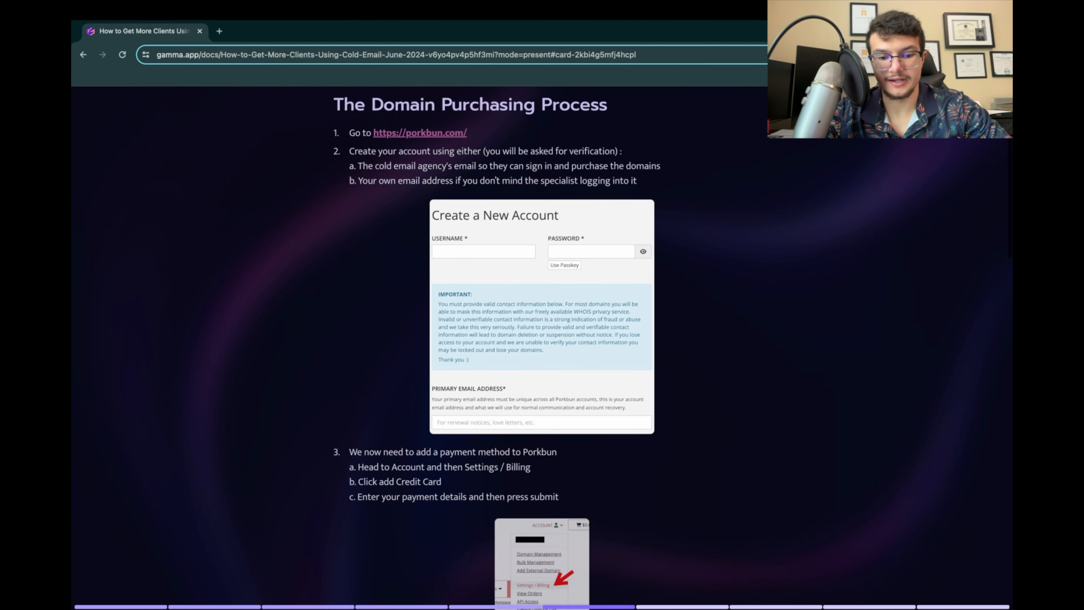
scroll(542, 348, "up", 1)
scroll(542, 348, "down", 5)
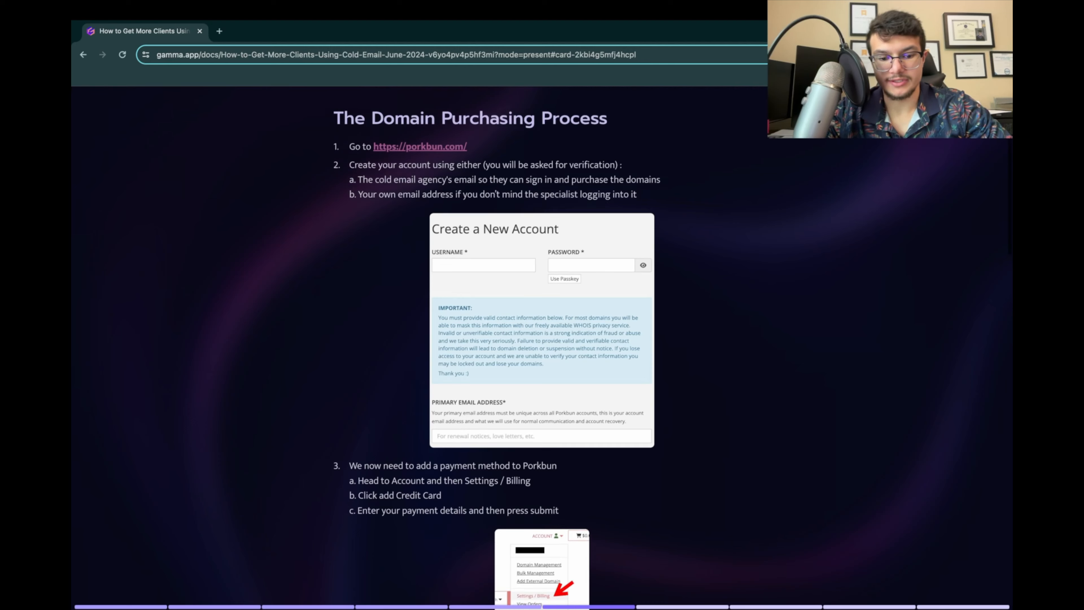
scroll(542, 348, "up", 3)
scroll(542, 348, "up", 1)
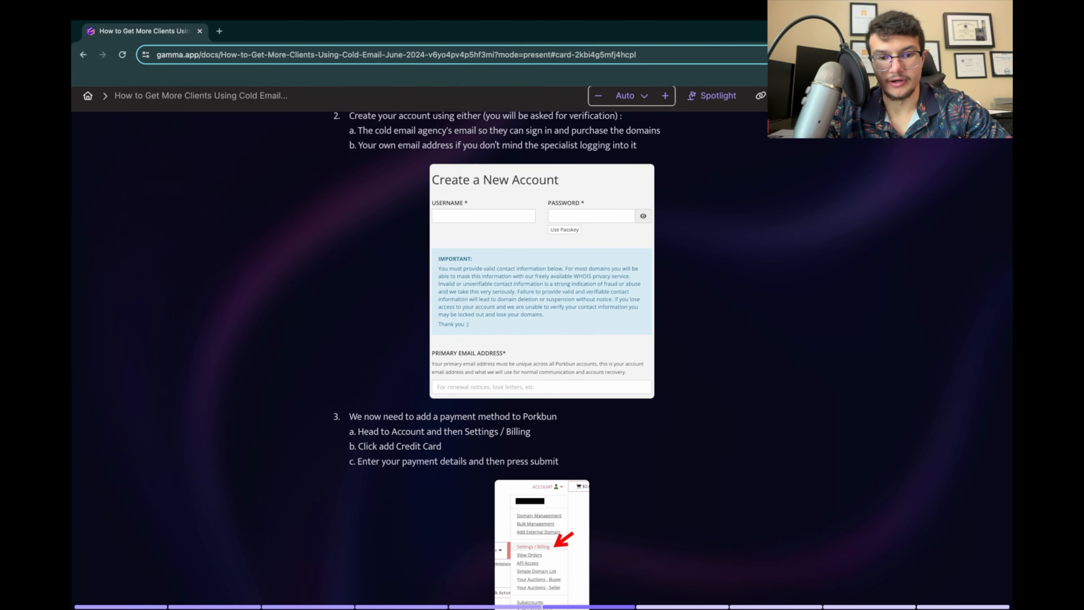
scroll(543, 348, "down", 2)
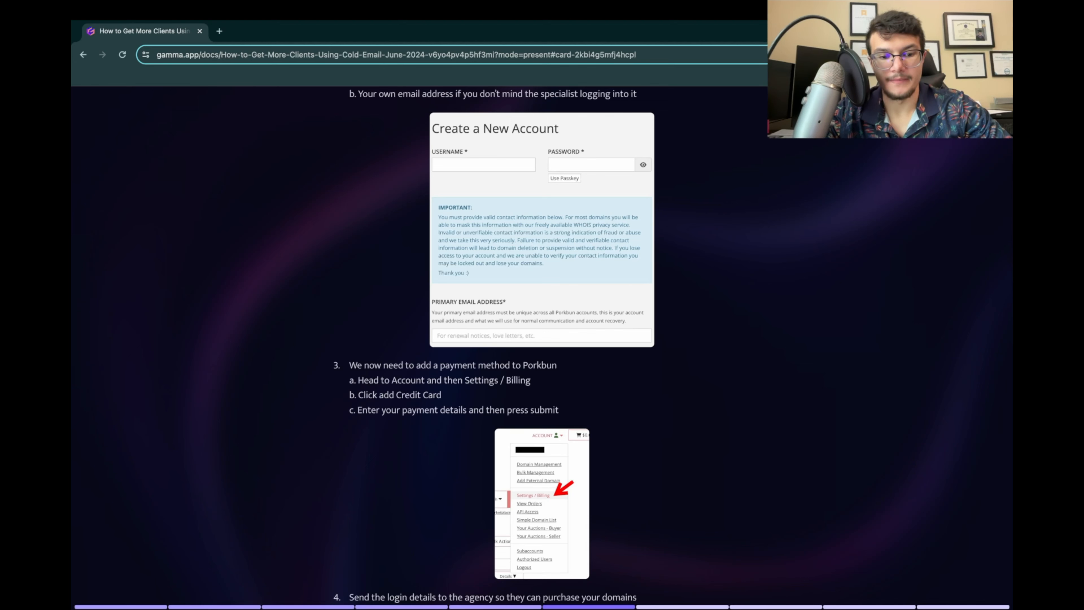
scroll(494, 346, "down", 1)
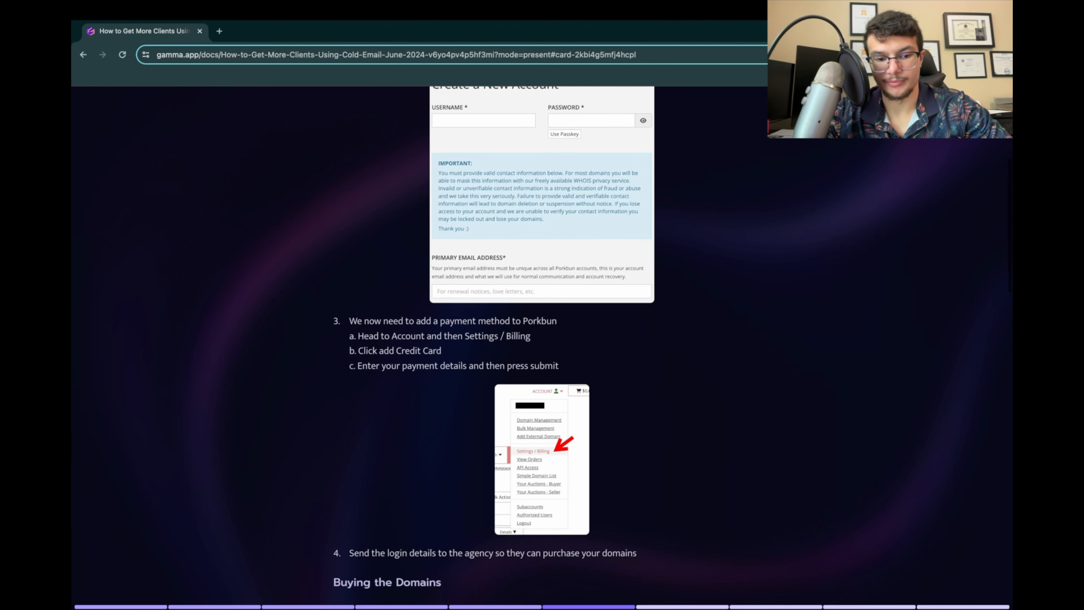
scroll(494, 325, "down", 1)
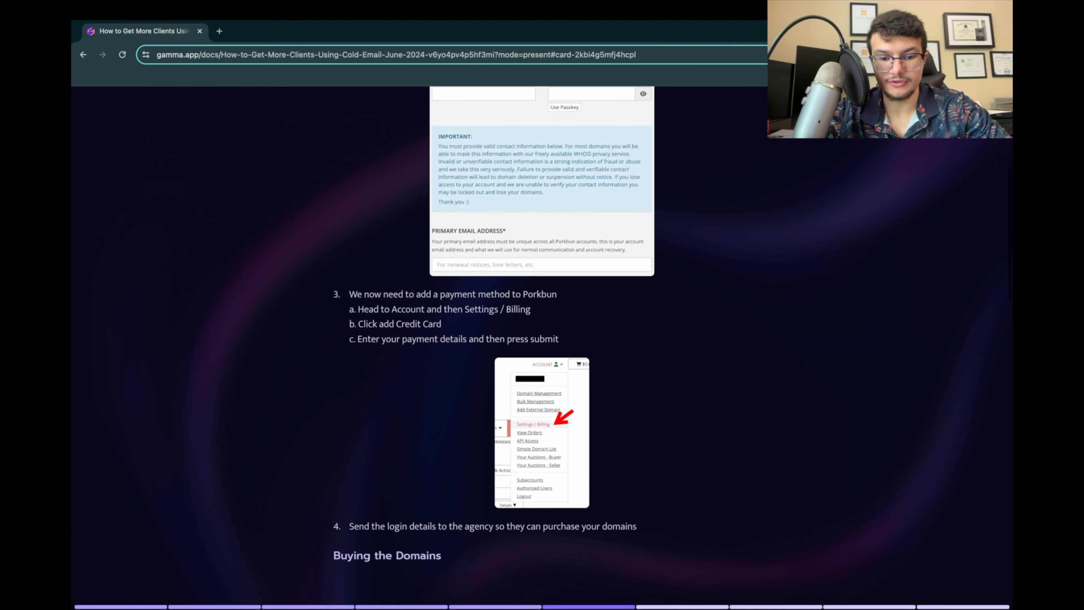
Step: Open Porkbun's Settings / Billing page through the card's porkbun.com link and view the credit card update option
scroll(542, 342, "up", 5)
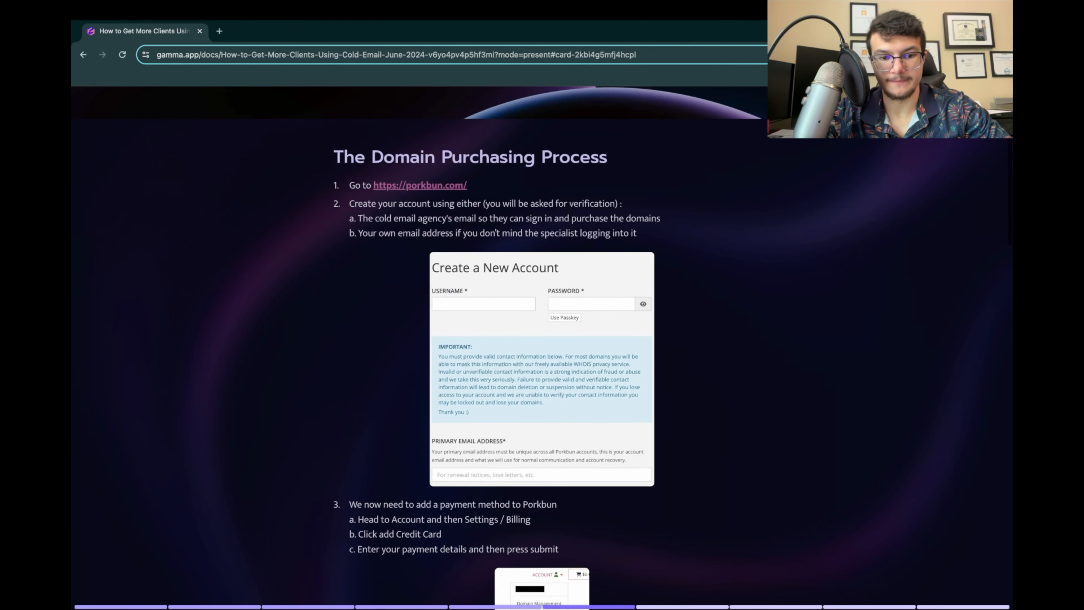
left_click(410, 187)
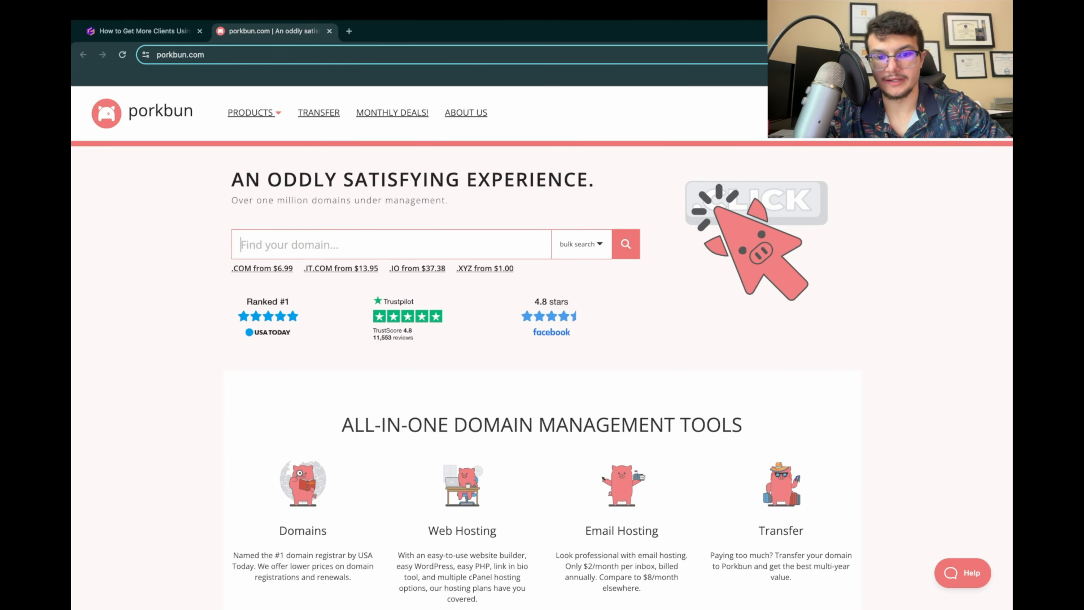
left_click(876, 113)
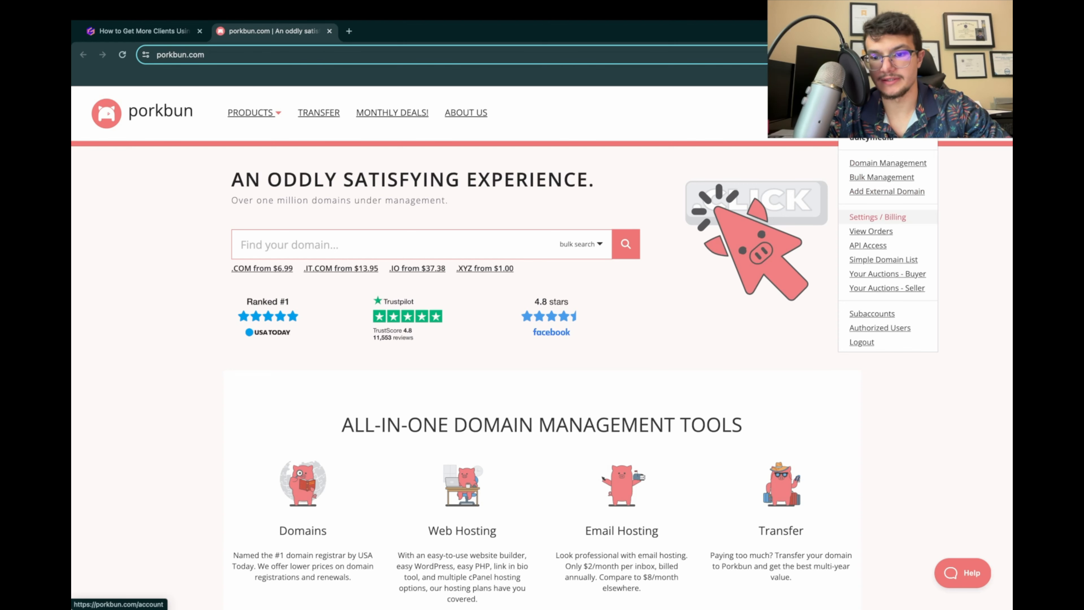
left_click(878, 217)
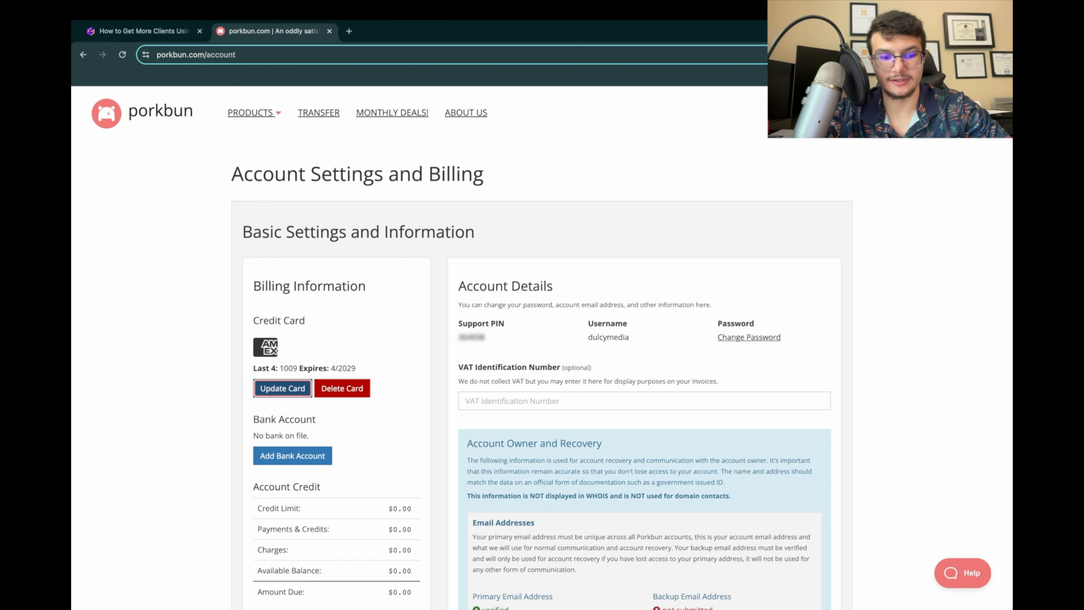
left_click(283, 388)
key("Escape")
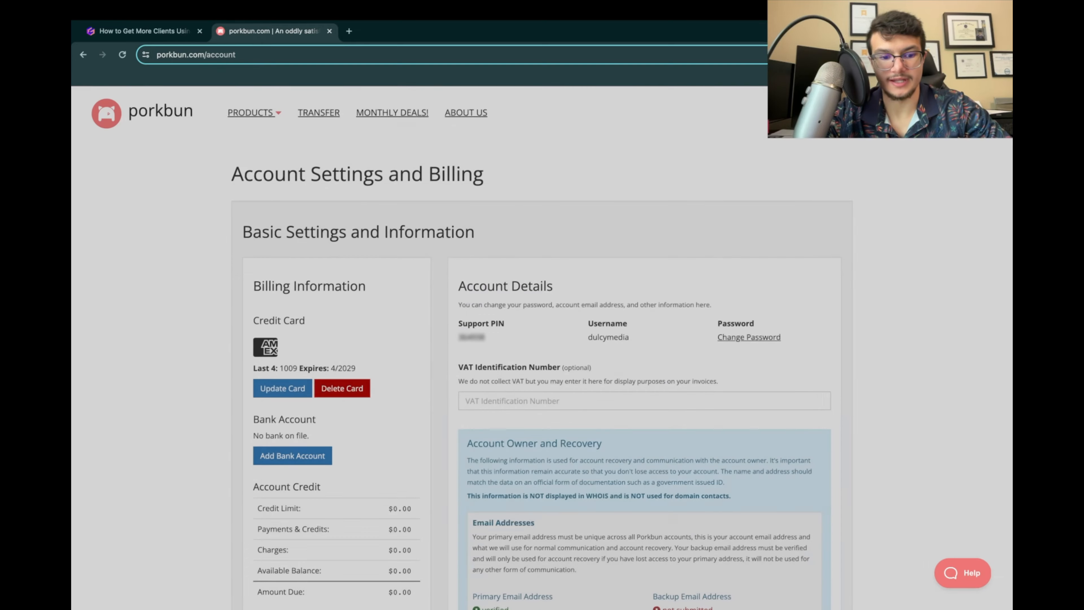
Step: Return to the Gamma presentation and read the Buying the Domains section, including the sample sub domains and Domain Management instructions
left_click(144, 31)
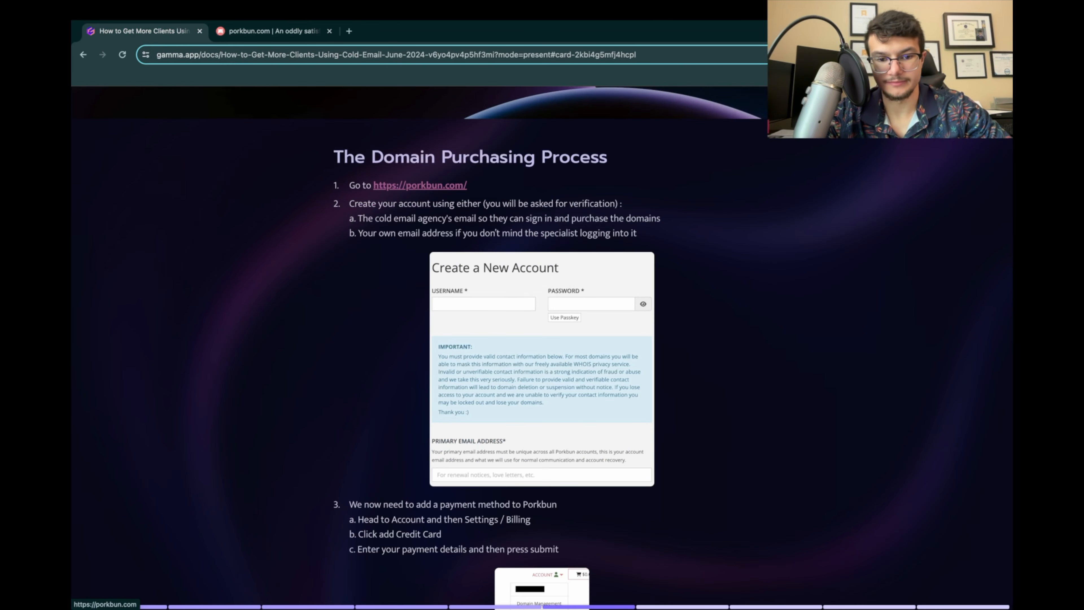
scroll(543, 341, "down", 5)
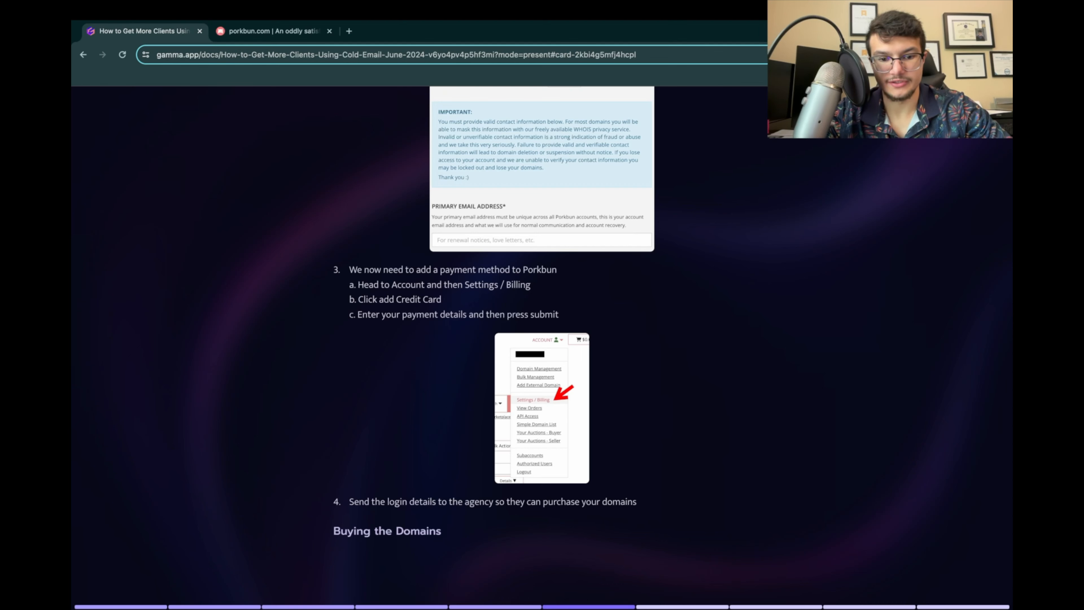
scroll(542, 341, "down", 2)
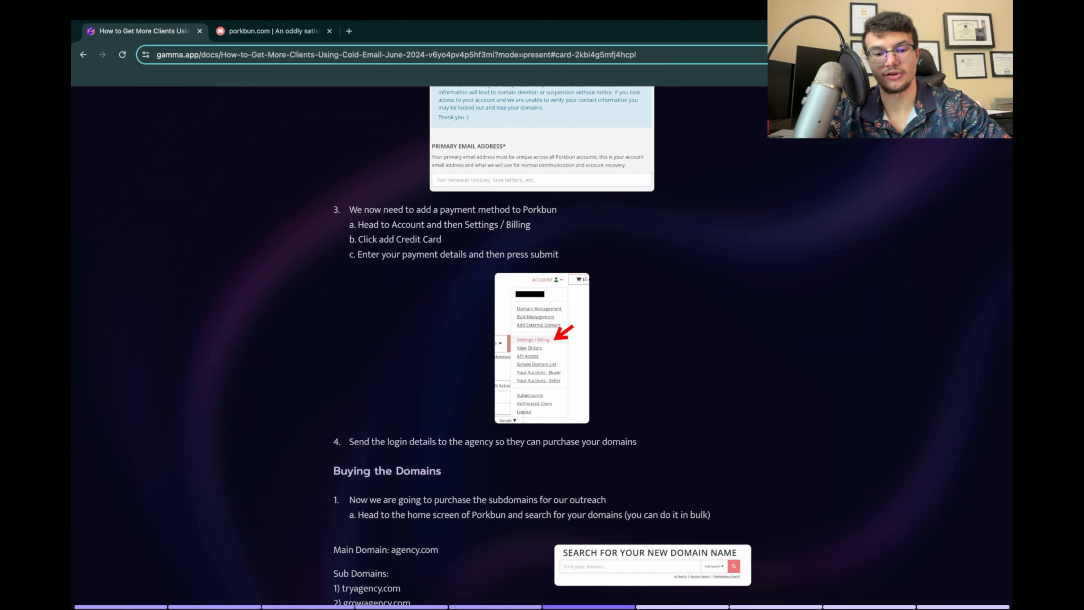
scroll(543, 348, "down", 5)
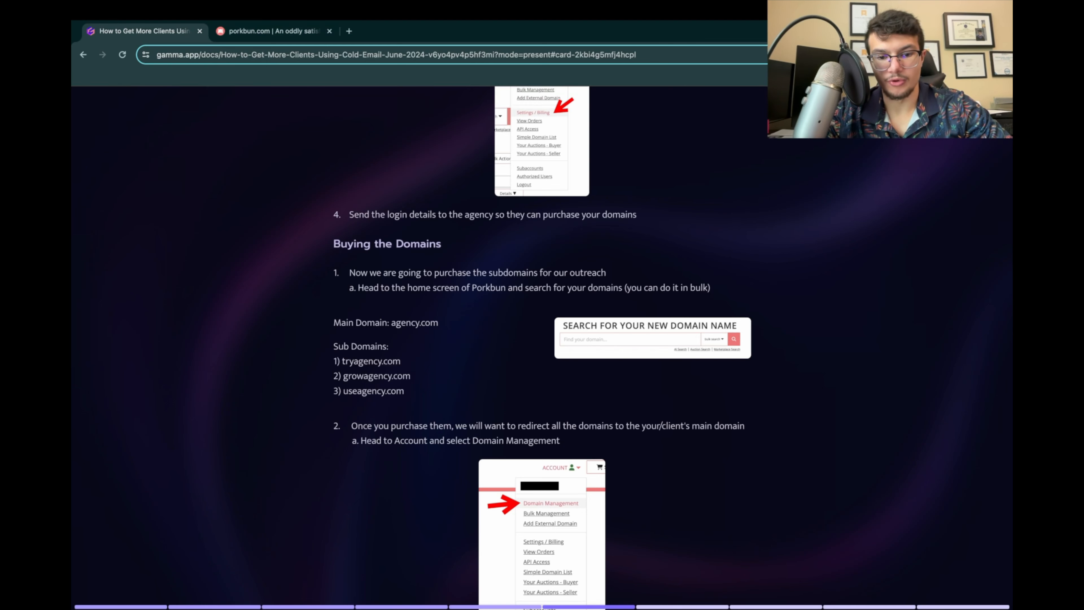
scroll(542, 346, "down", 2)
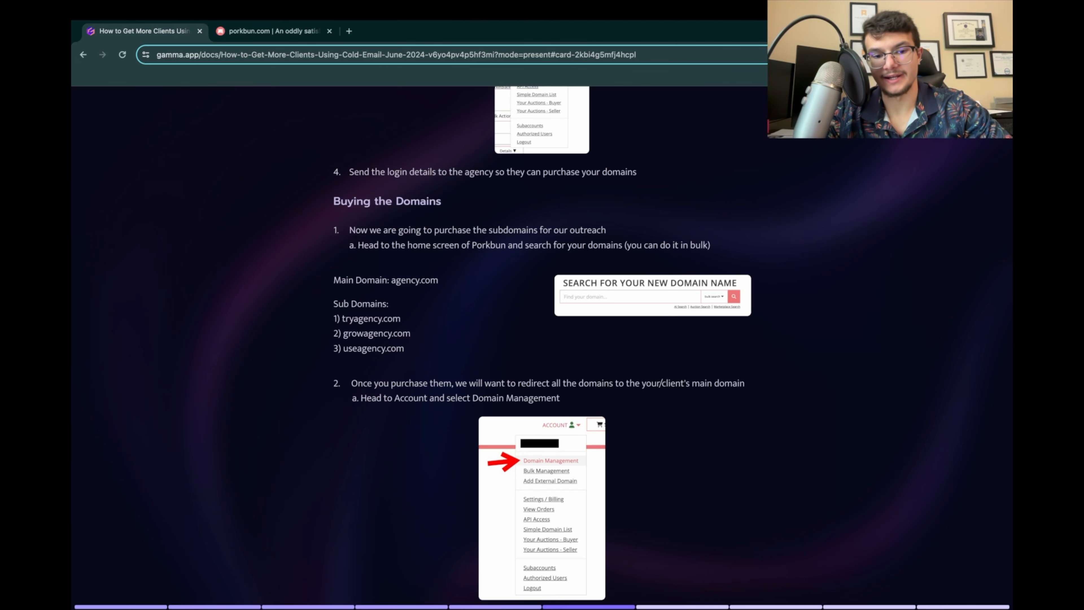
Step: Examine the main domain and sub domain examples and enlarge the domain search image in the Buying the Domains section
scroll(543, 348, "down", 1)
left_click_drag(389, 258, 438, 259)
left_click(440, 259)
left_click(440, 259)
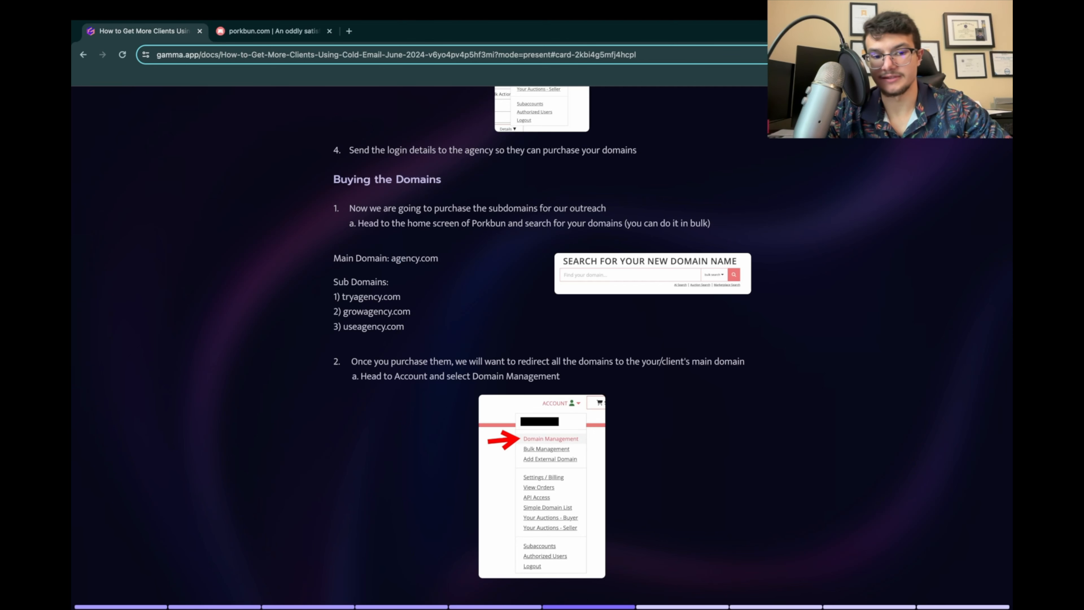
left_click(653, 274)
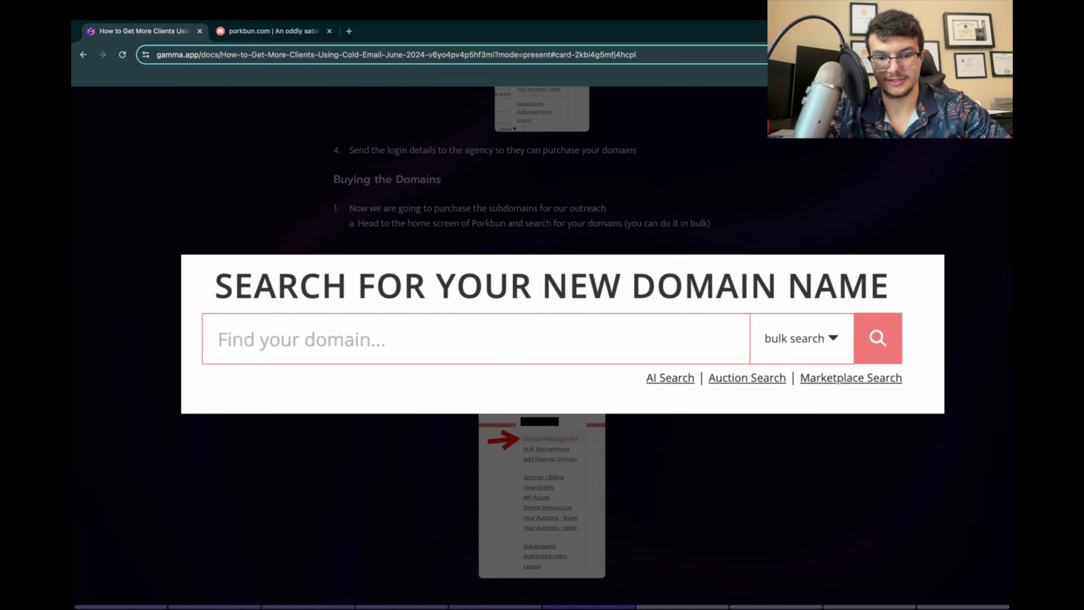
left_click(653, 274)
Step: Switch to Porkbun, open the domain names page, search for "growwithdulcymedia" and review the prices of the offered extensions
left_click(274, 31)
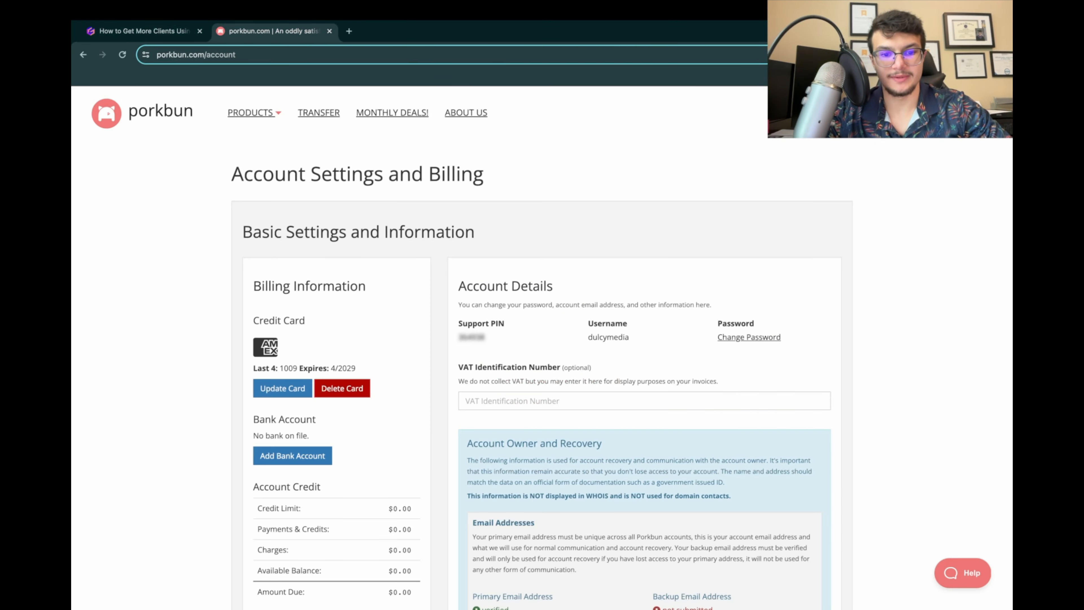
mouse_move(254, 113)
left_click(239, 137)
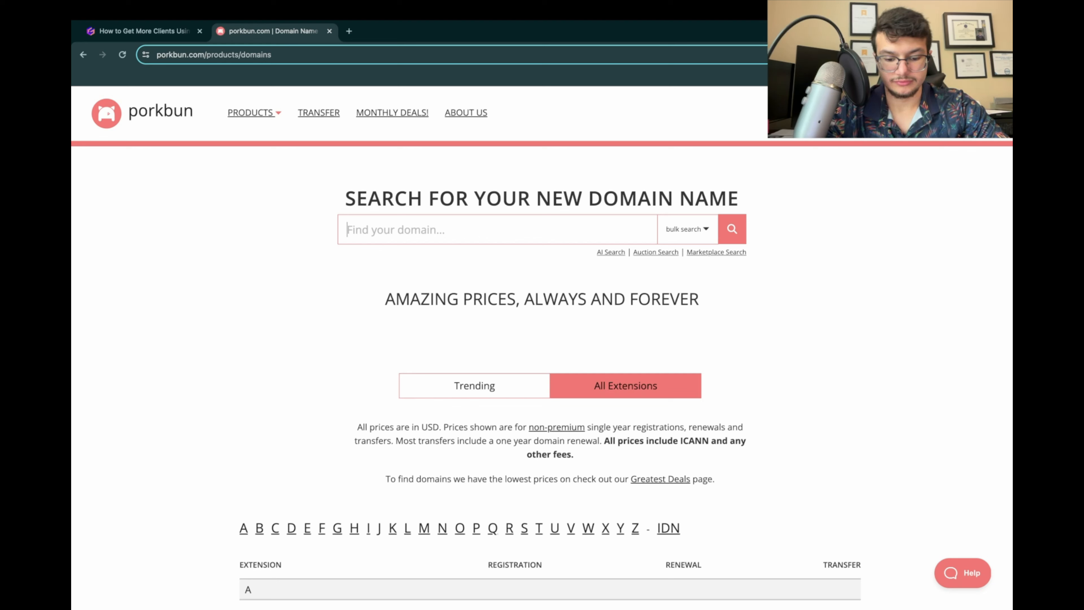
type("growwith")
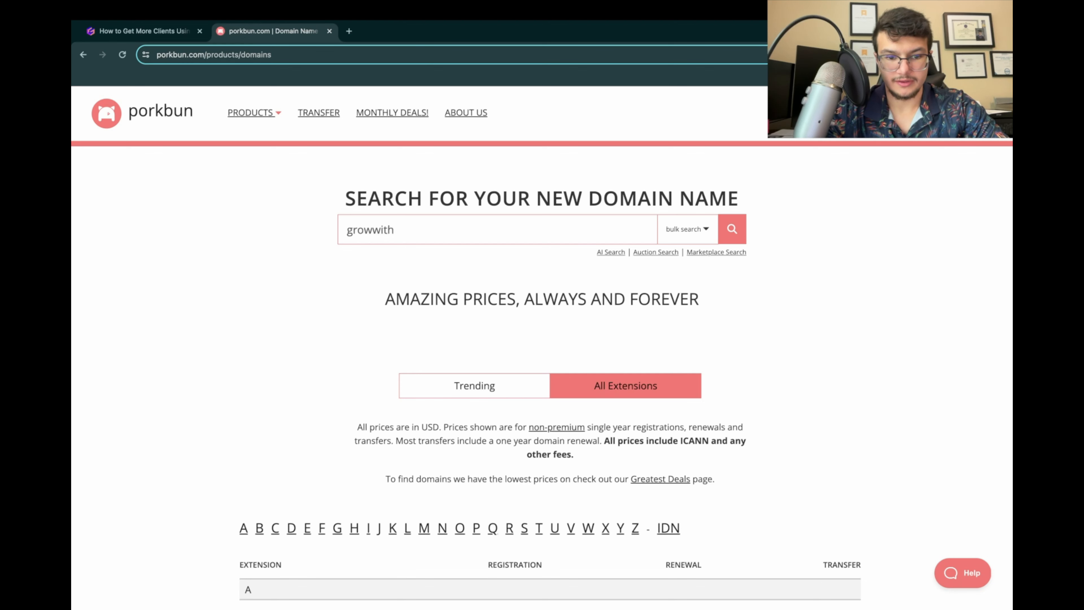
type("dulcymedia")
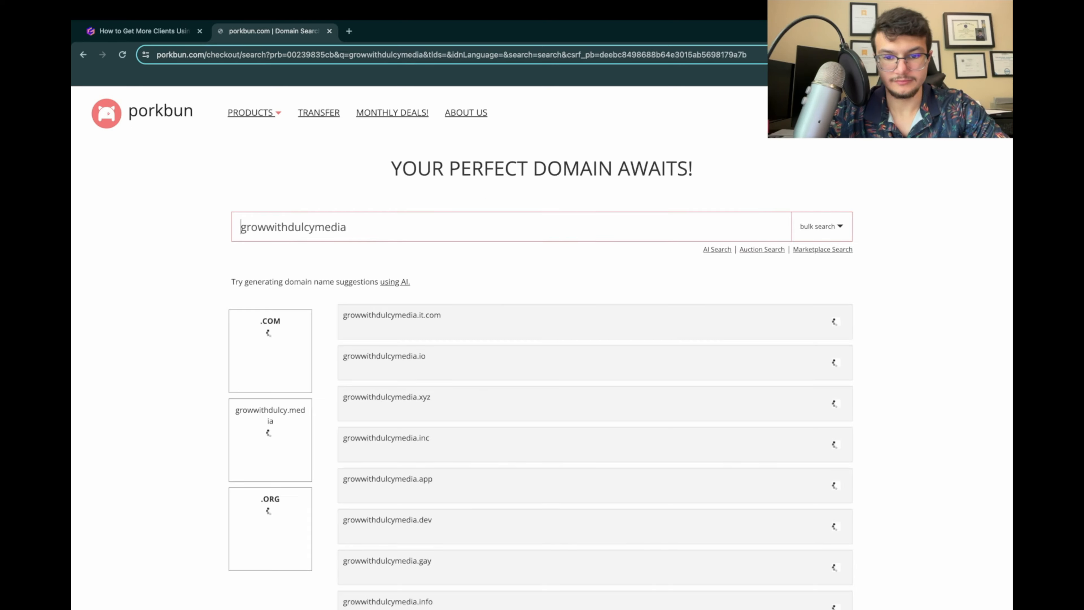
scroll(542, 349, "down", 1)
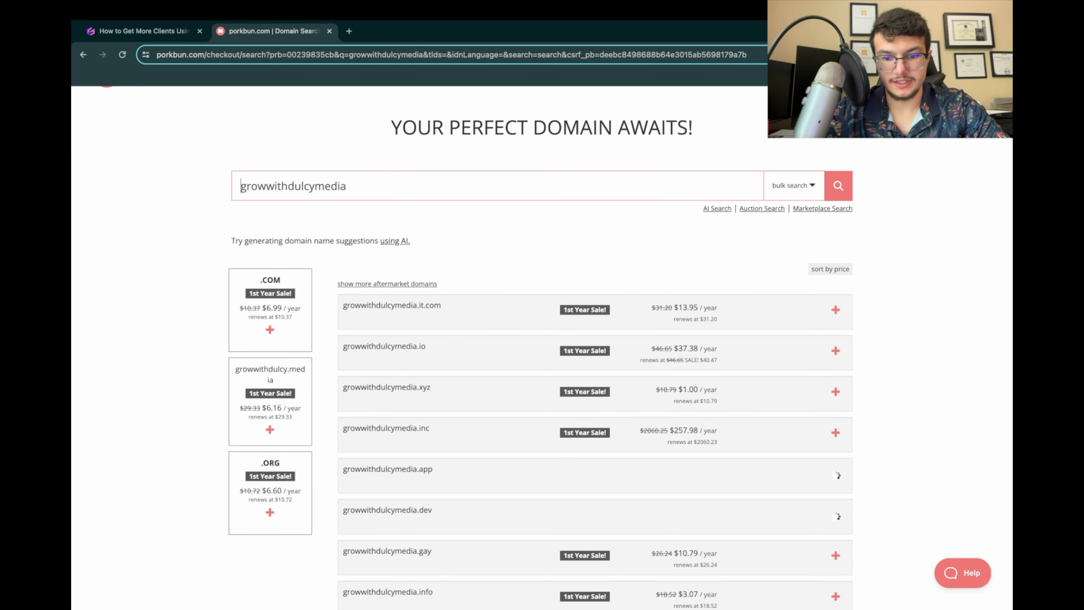
left_click_drag(653, 308, 720, 319)
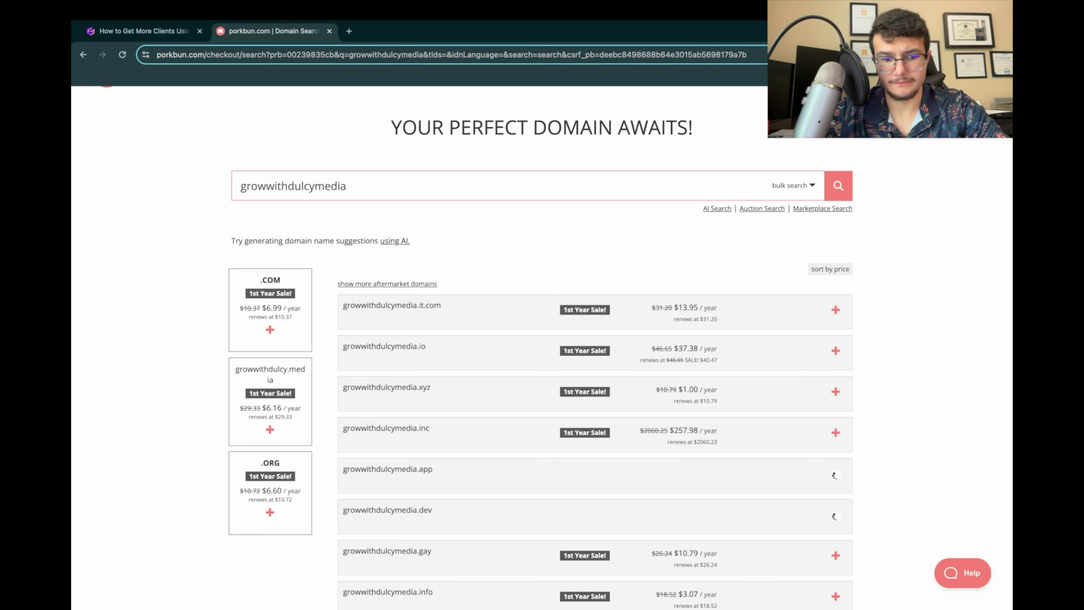
scroll(543, 348, "down", 1)
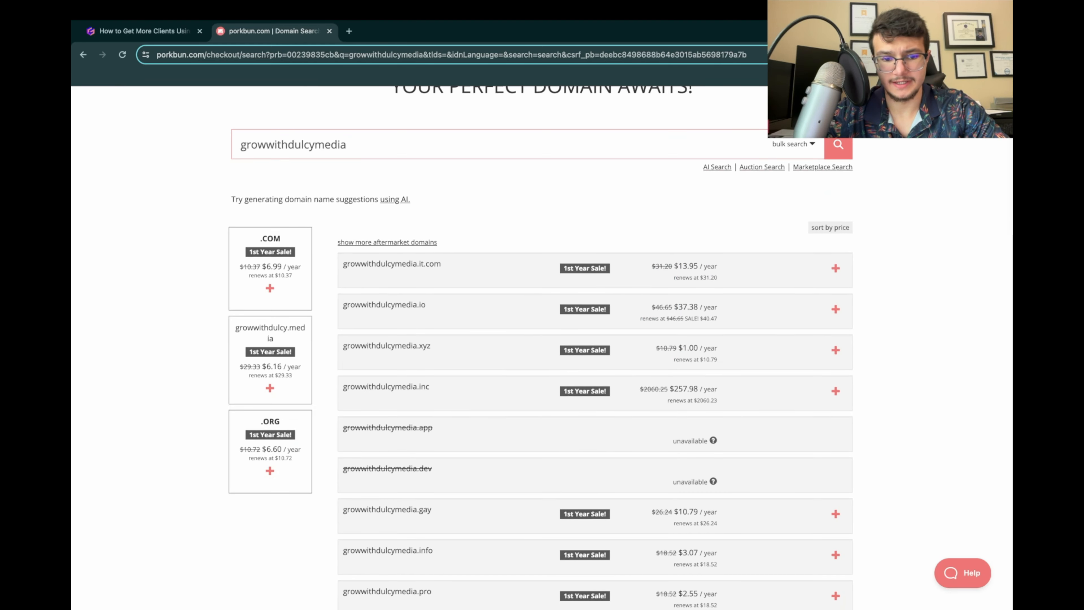
scroll(542, 348, "down", 1)
Step: Search for "growwithdulcymedia.com" and examine its first-year and renewal prices
left_click(347, 137)
type(".com")
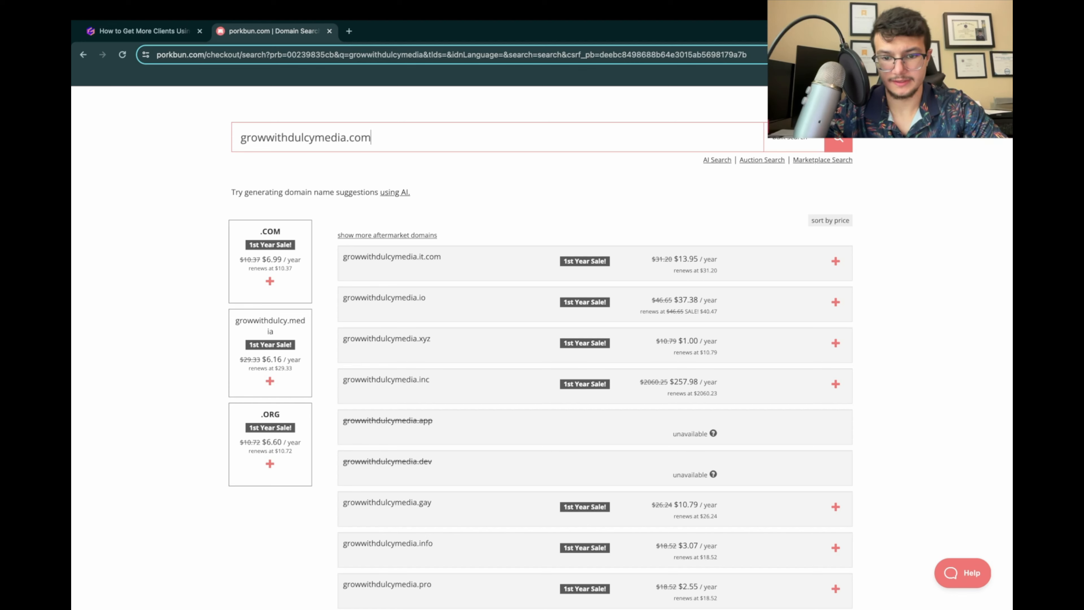
key("Return")
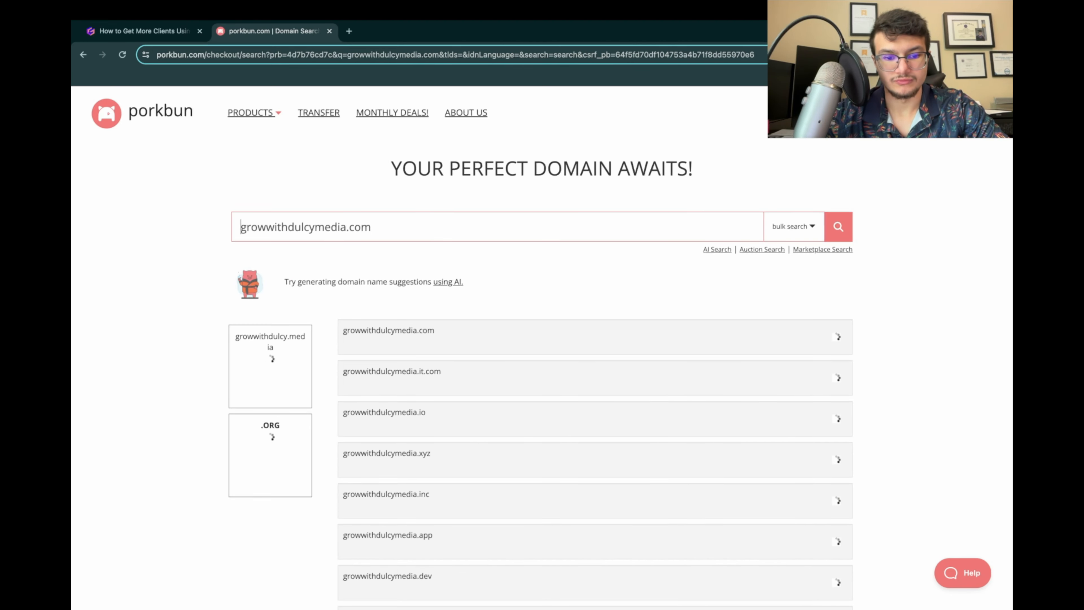
scroll(657, 345, "down", 1)
left_click_drag(656, 344, 721, 357)
left_click(711, 345)
left_click(678, 356)
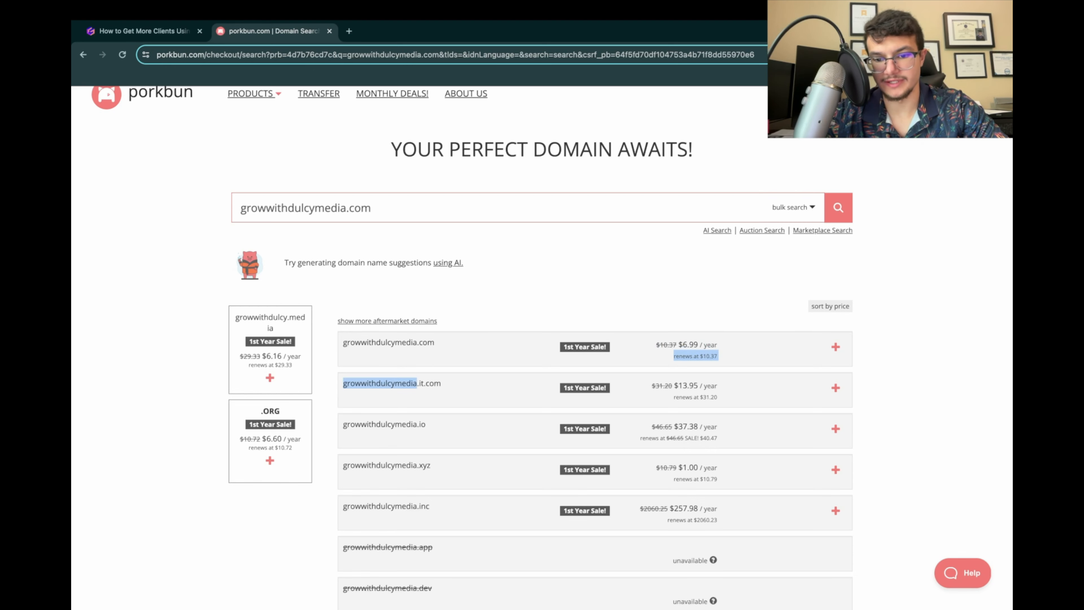
left_click(720, 358)
scroll(720, 357, "down", 1)
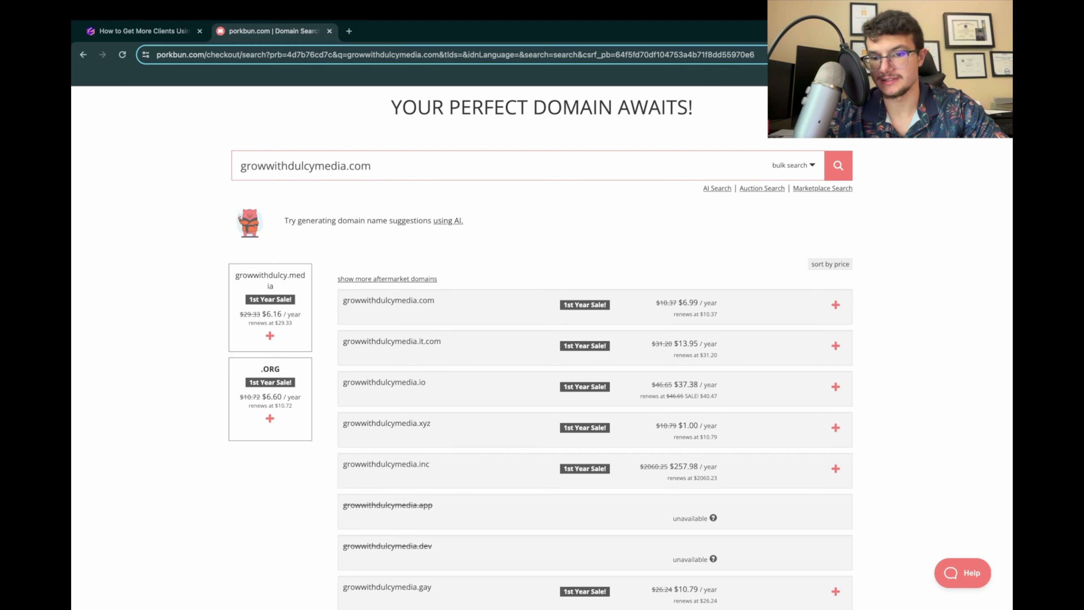
scroll(552, 345, "up", 1)
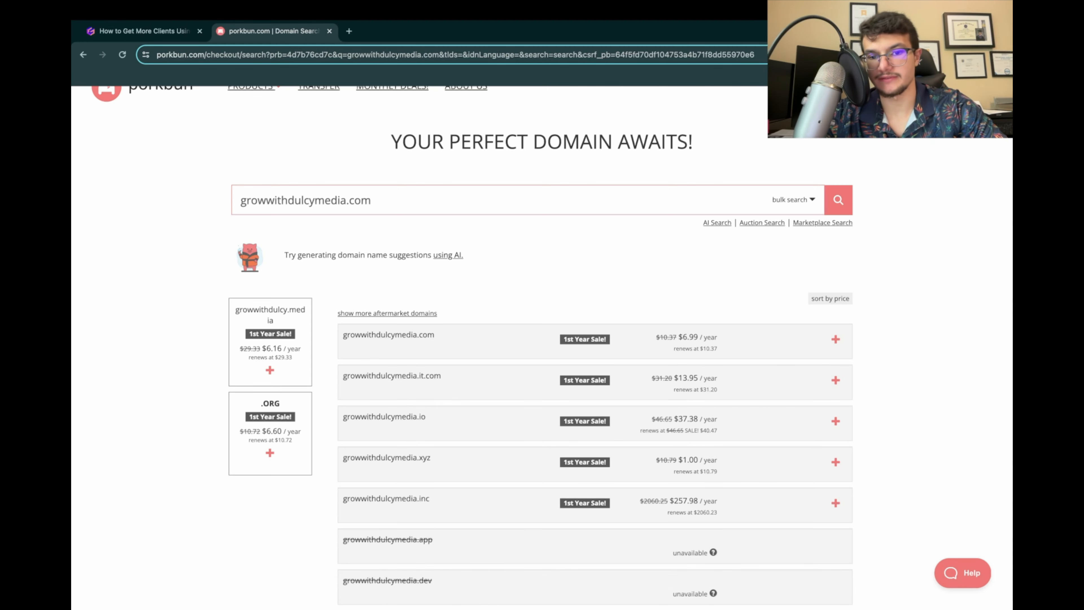
scroll(542, 342, "down", 1)
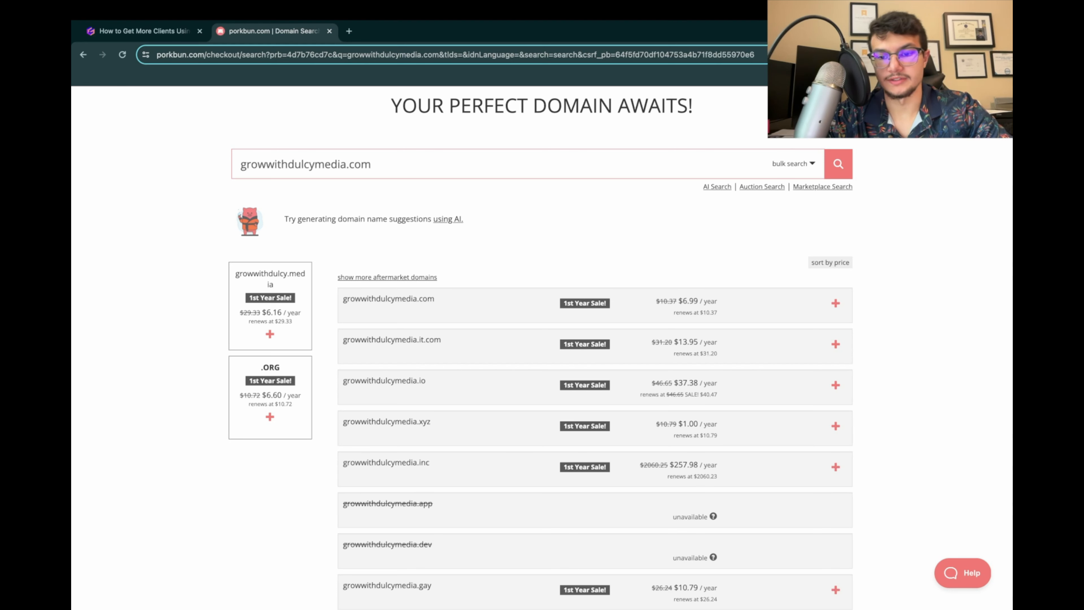
Step: Add growwithdulcymedia.com to the cart and proceed to checkout
left_click(836, 302)
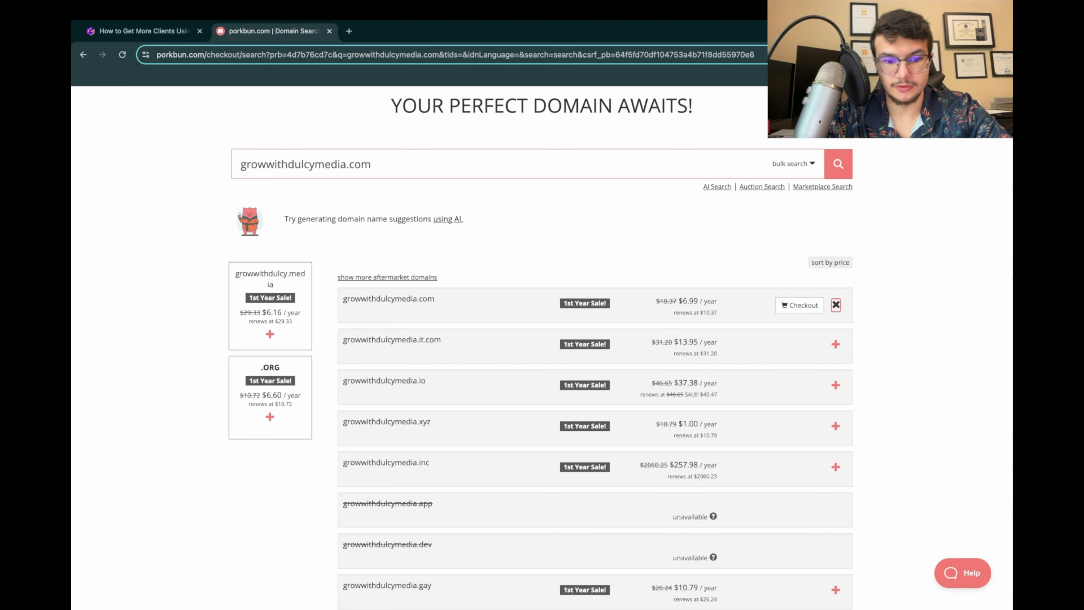
left_click_drag(267, 164, 241, 164)
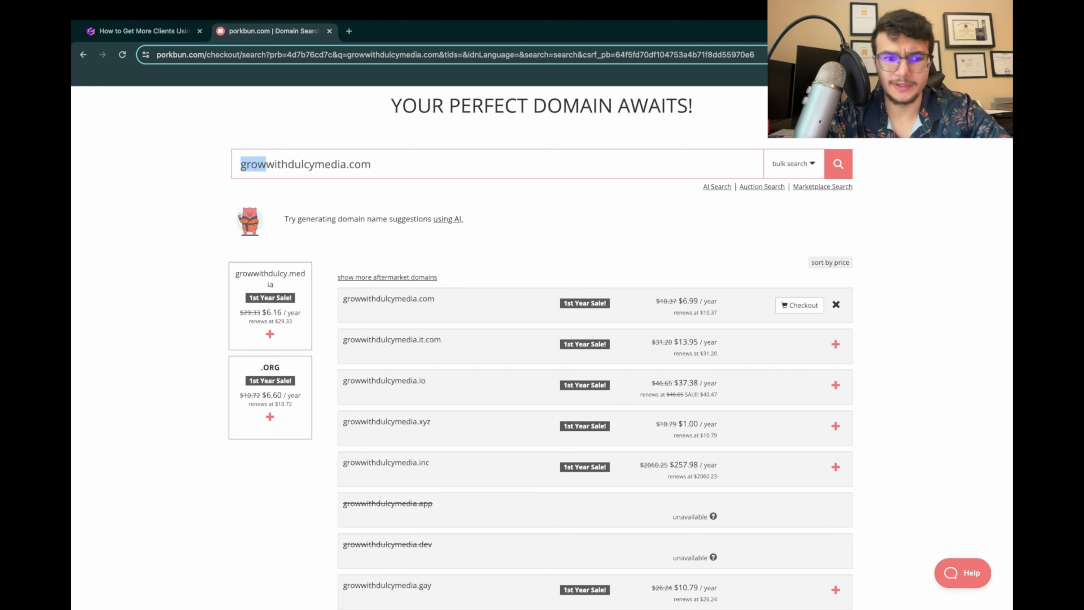
left_click(274, 164)
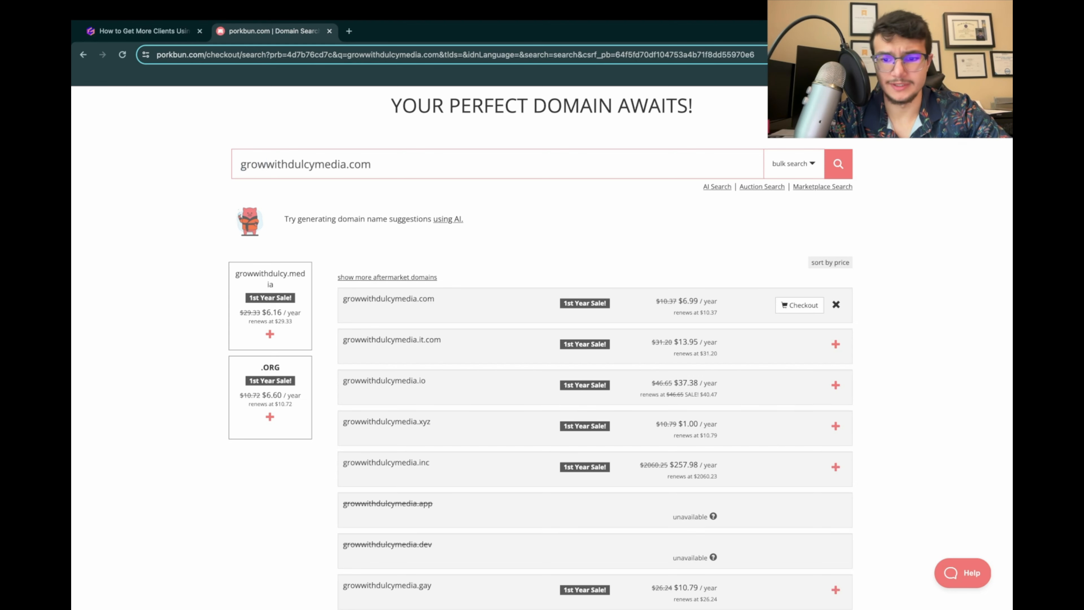
left_click(799, 305)
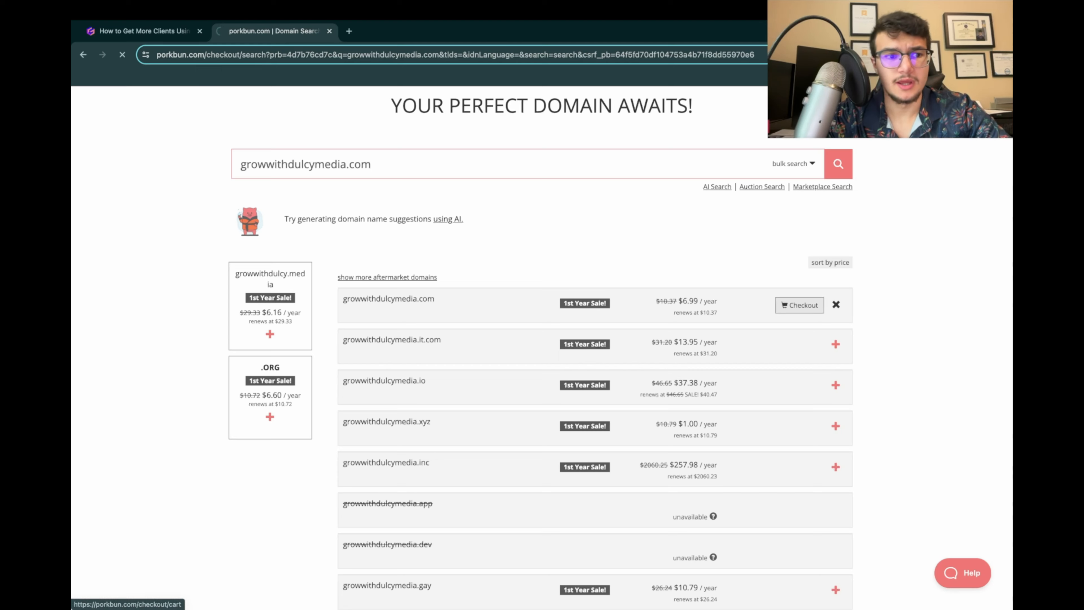
Step: Review the cart's order summary for growwithdulcymedia.com and complete the one-year registration purchase
left_click(140, 30)
scroll(328, 157, "down", 3)
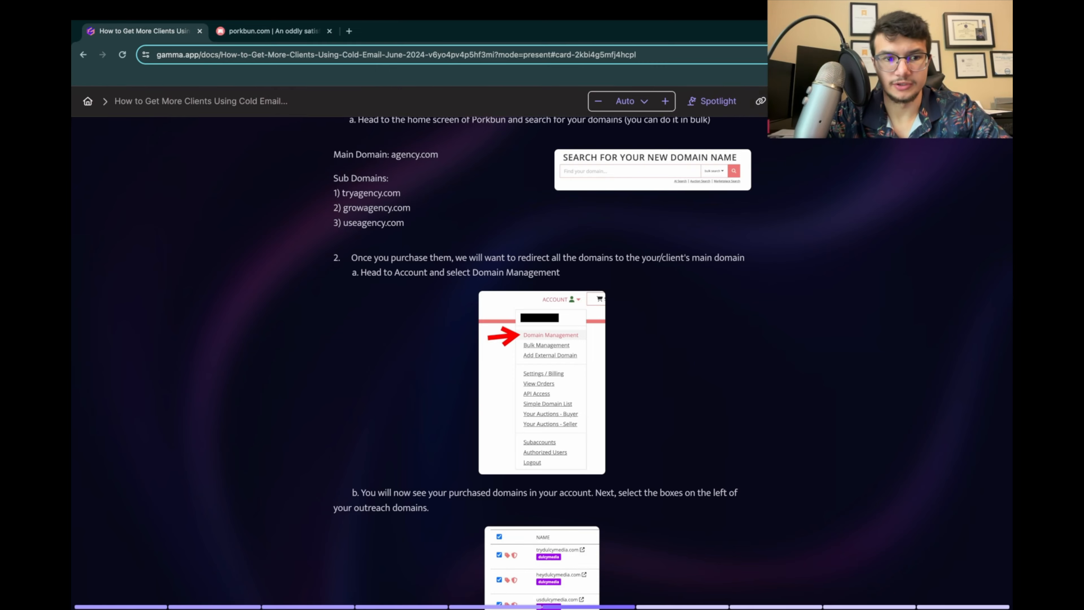
left_click(275, 32)
scroll(542, 342, "down", 1)
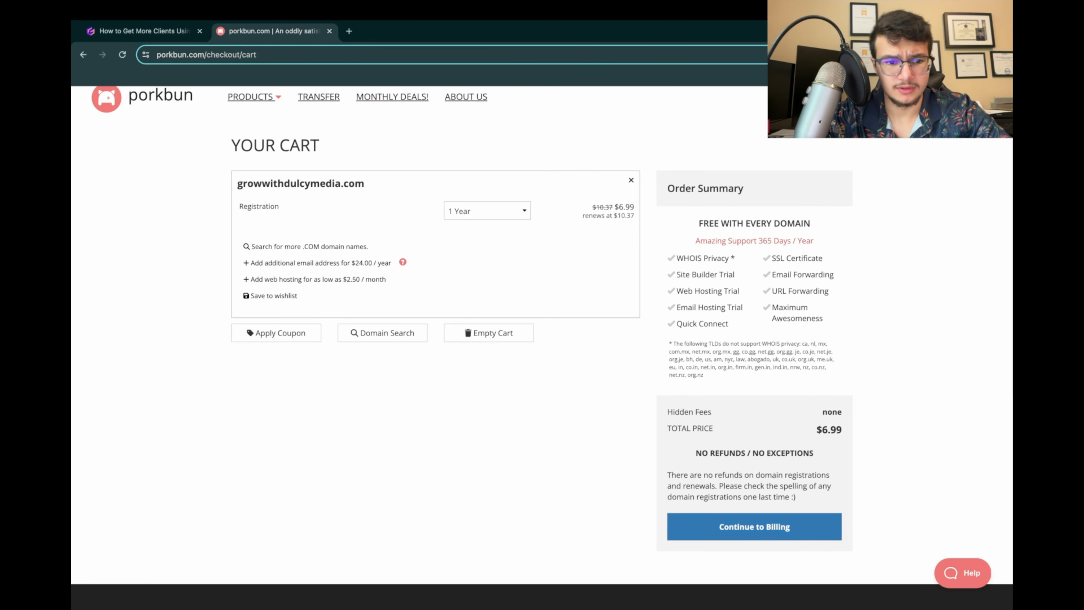
scroll(542, 341, "down", 1)
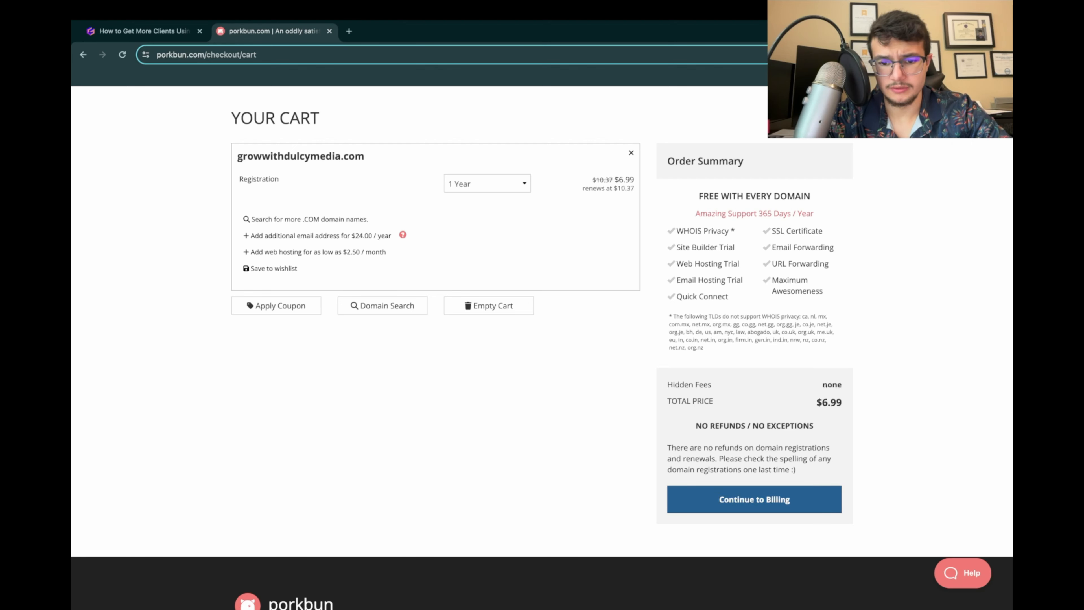
scroll(543, 342, "up", 1)
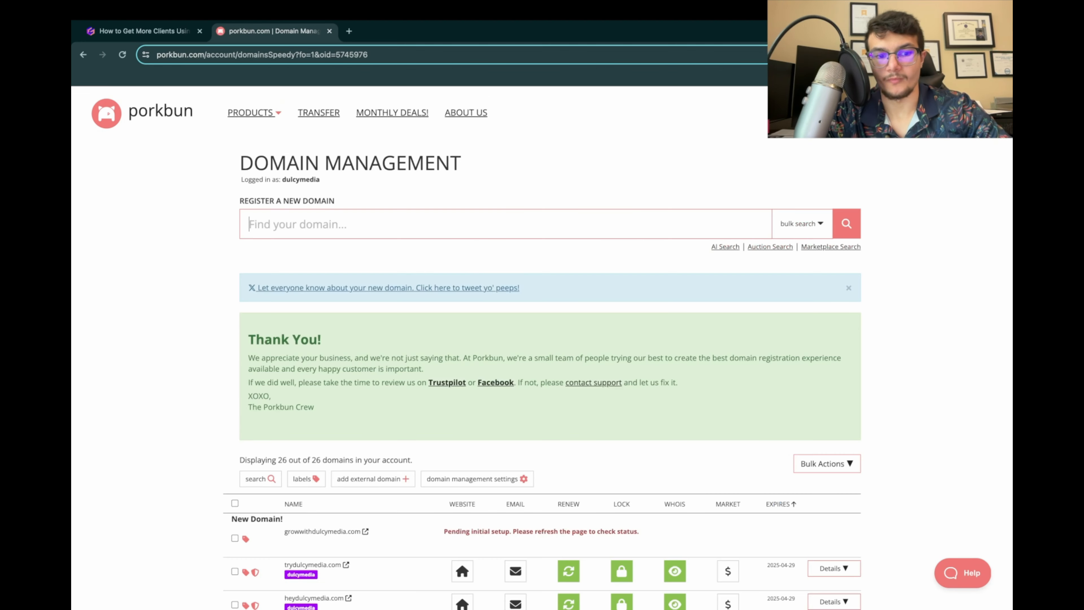
Step: Look through the account's domain list for the newly purchased domain and the existing outreach domains
scroll(542, 341, "down", 3)
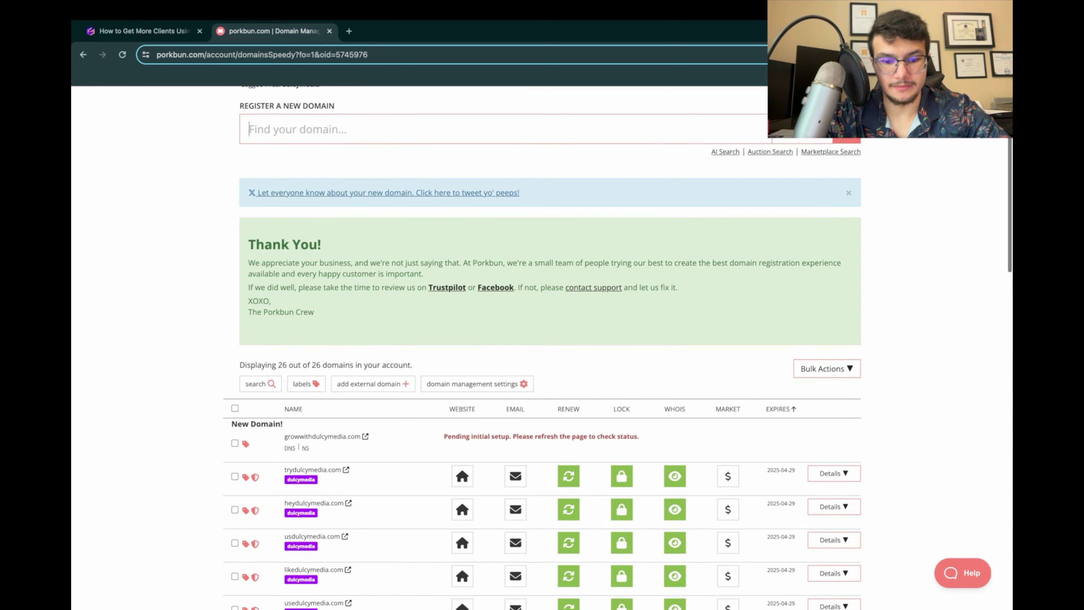
scroll(543, 342, "down", 2)
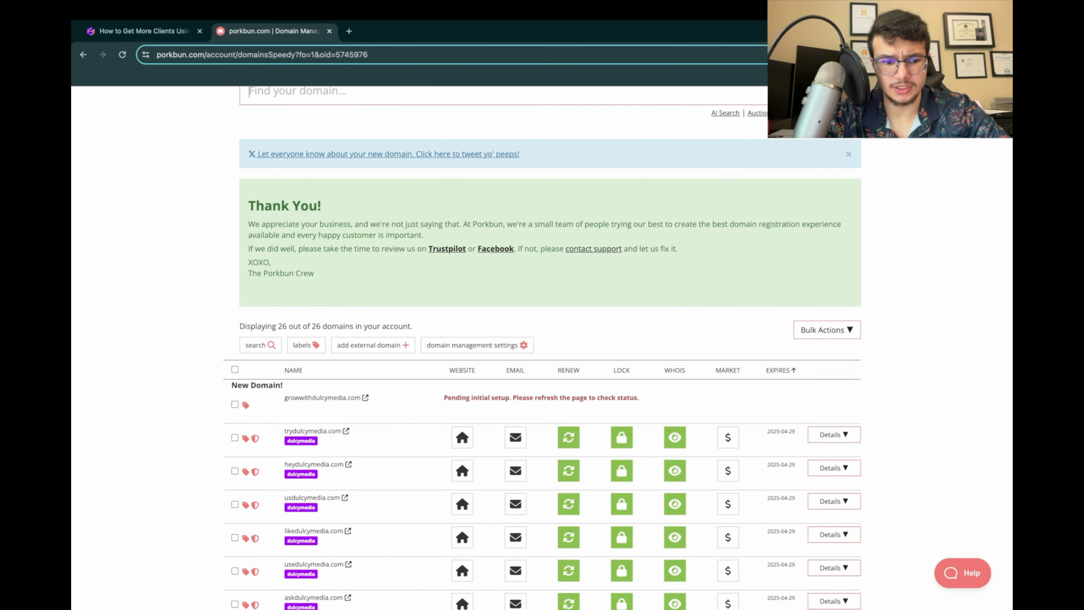
scroll(542, 341, "down", 1)
Step: Switch to the Gamma presentation and read the redirect instructions on Domain Management, selecting outreach domains and General Bulk Options
left_click(144, 31)
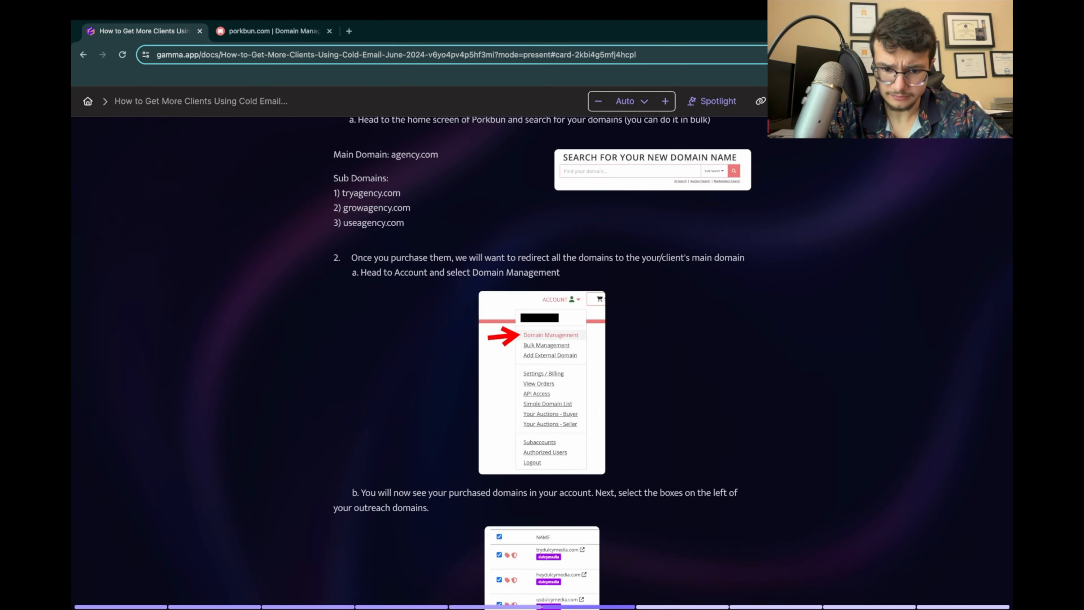
scroll(542, 342, "down", 1)
scroll(542, 342, "down", 2)
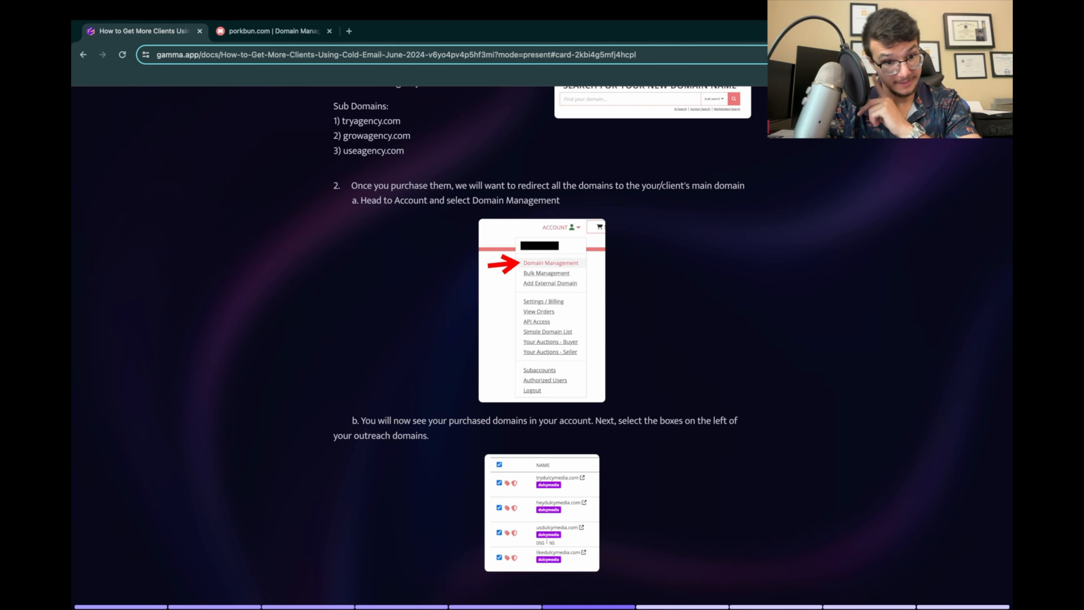
scroll(542, 342, "down", 3)
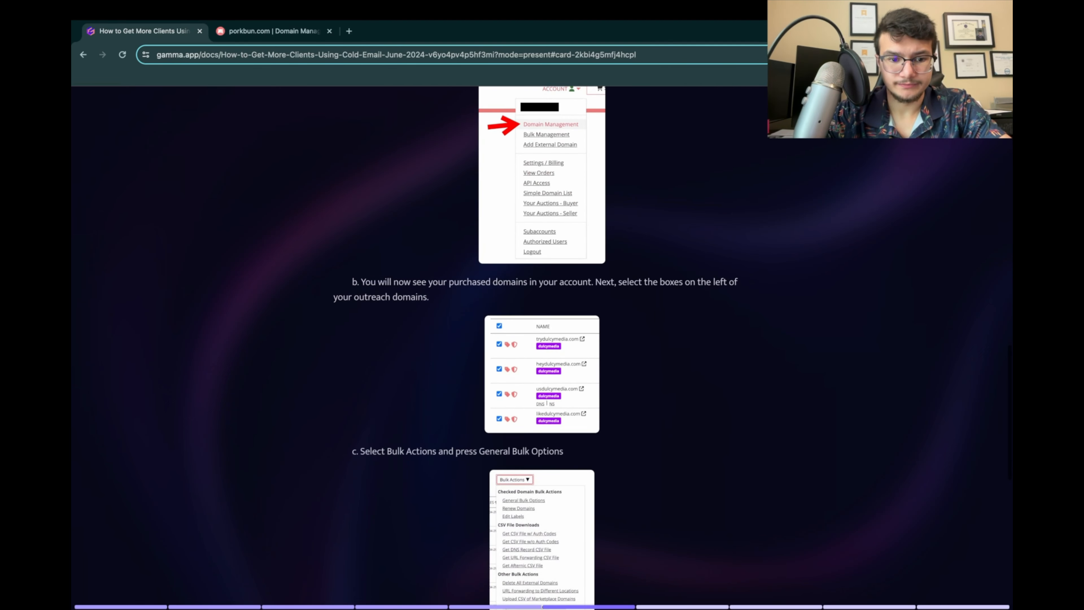
Step: Return to Porkbun, open Domain Management from the account options and check the setup status of growwithdulcymedia.com
left_click(275, 31)
scroll(542, 341, "up", 3)
left_click(910, 113)
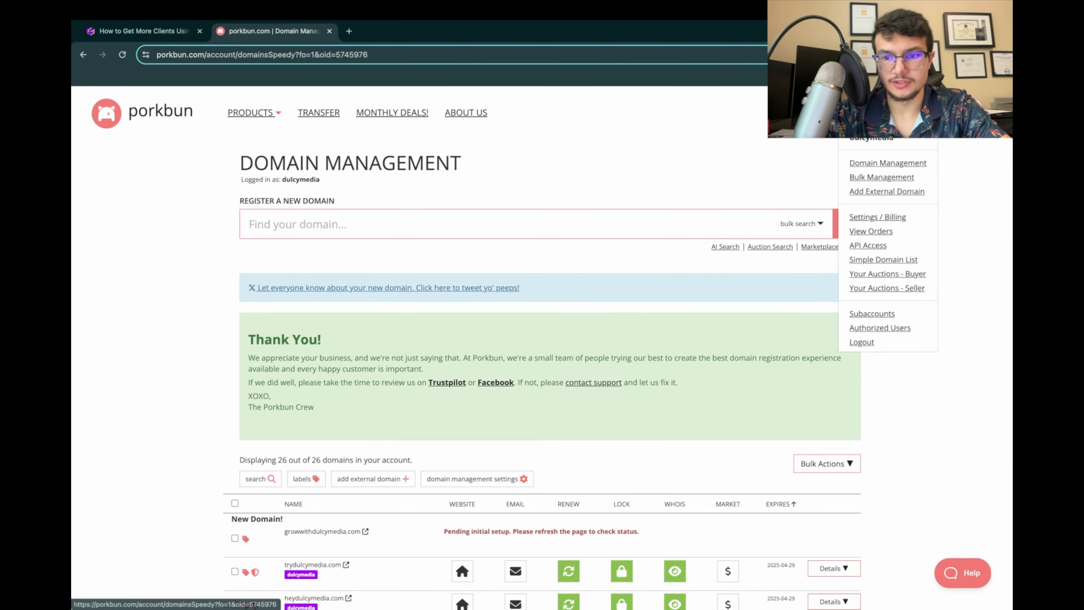
left_click(888, 163)
scroll(542, 342, "down", 2)
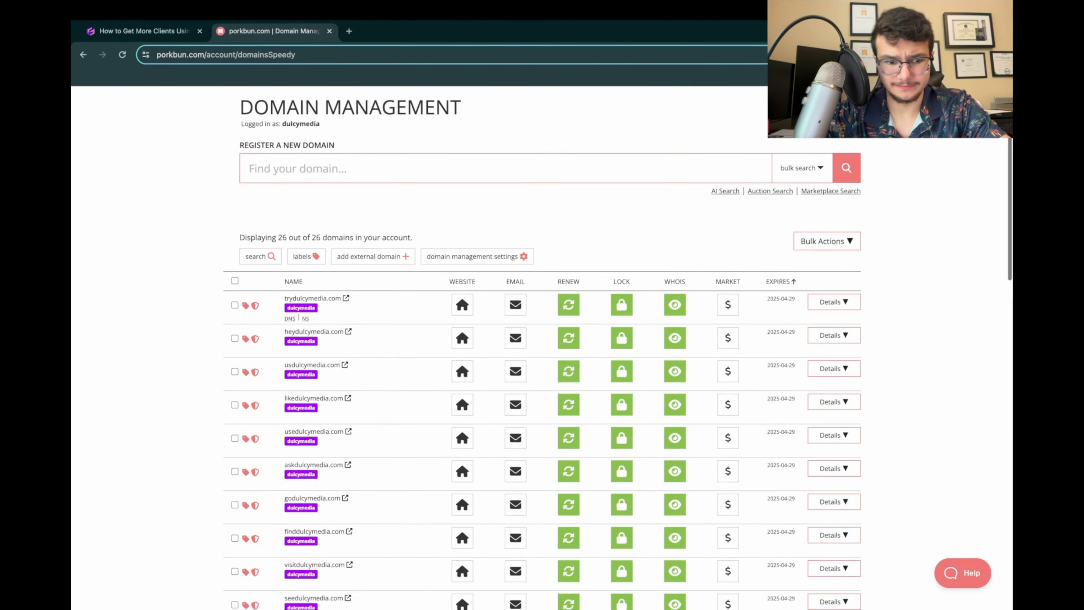
scroll(542, 342, "down", 10)
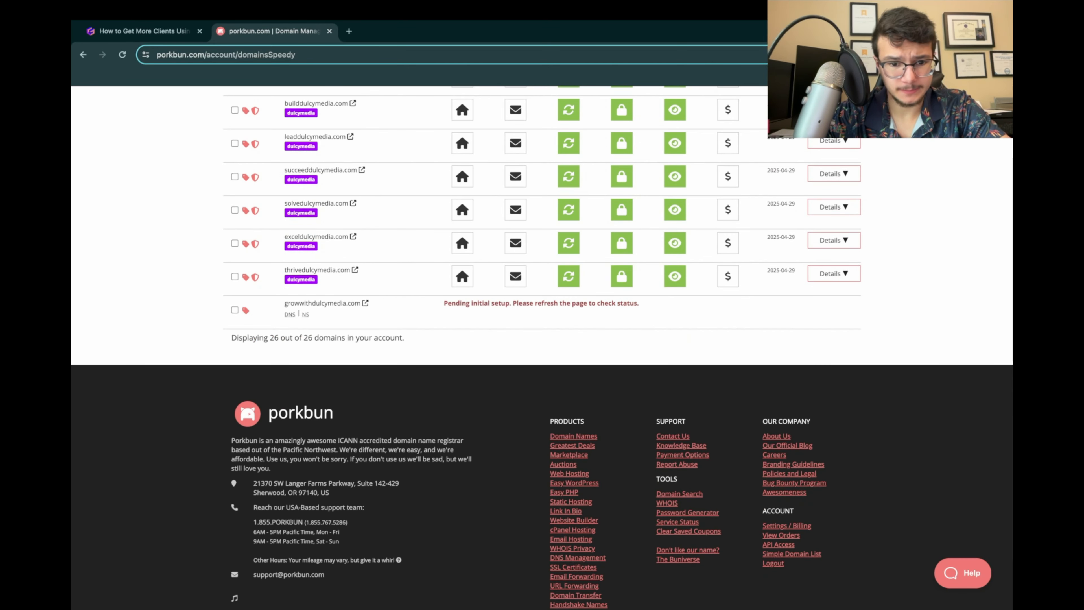
left_click_drag(444, 304, 472, 304)
left_click(439, 305)
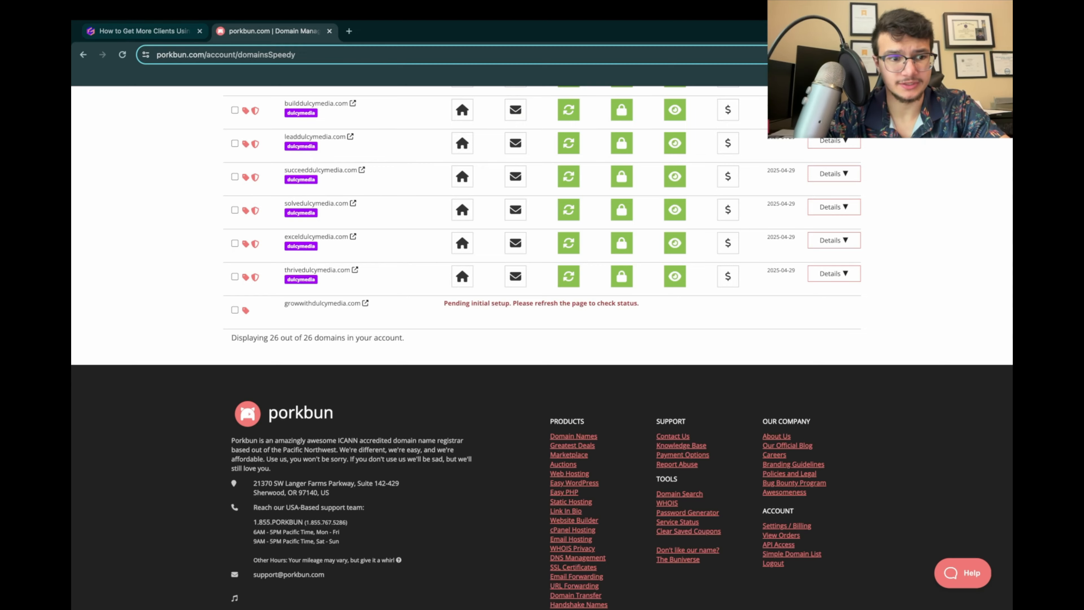
Step: Reload the Domain Management page and recheck the status of growwithdulcymedia.com
left_click(141, 31)
left_click(273, 31)
left_click(123, 55)
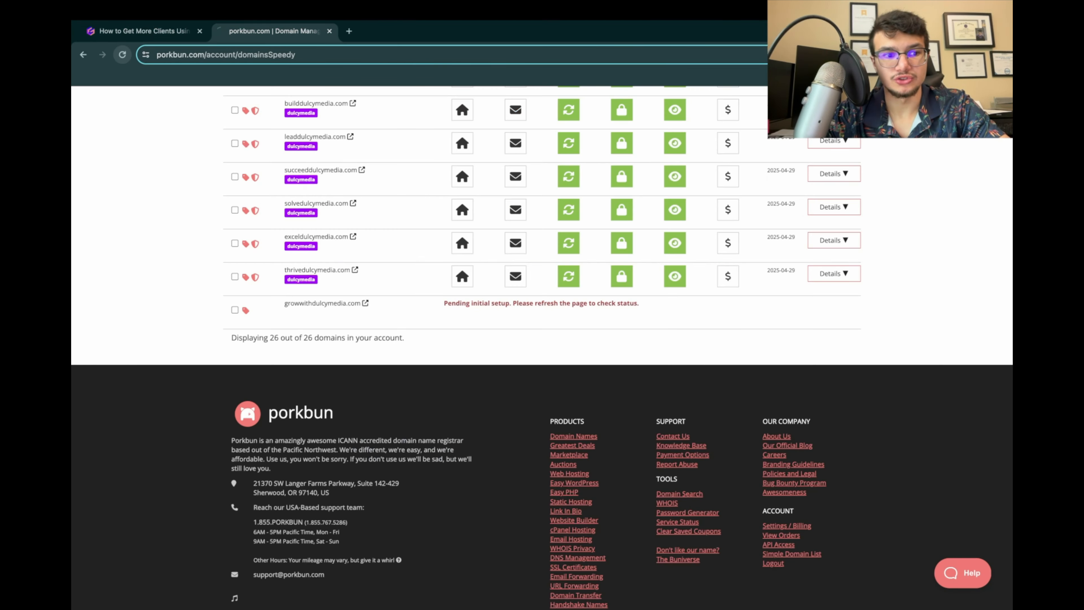
scroll(542, 341, "down", 15)
scroll(542, 342, "up", 2)
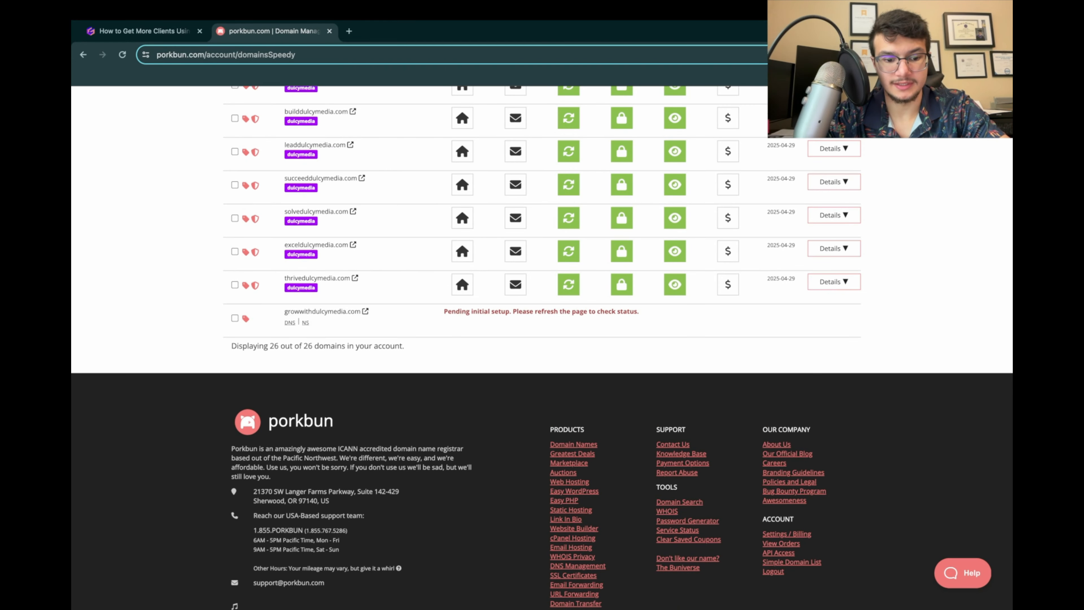
scroll(542, 342, "up", 2)
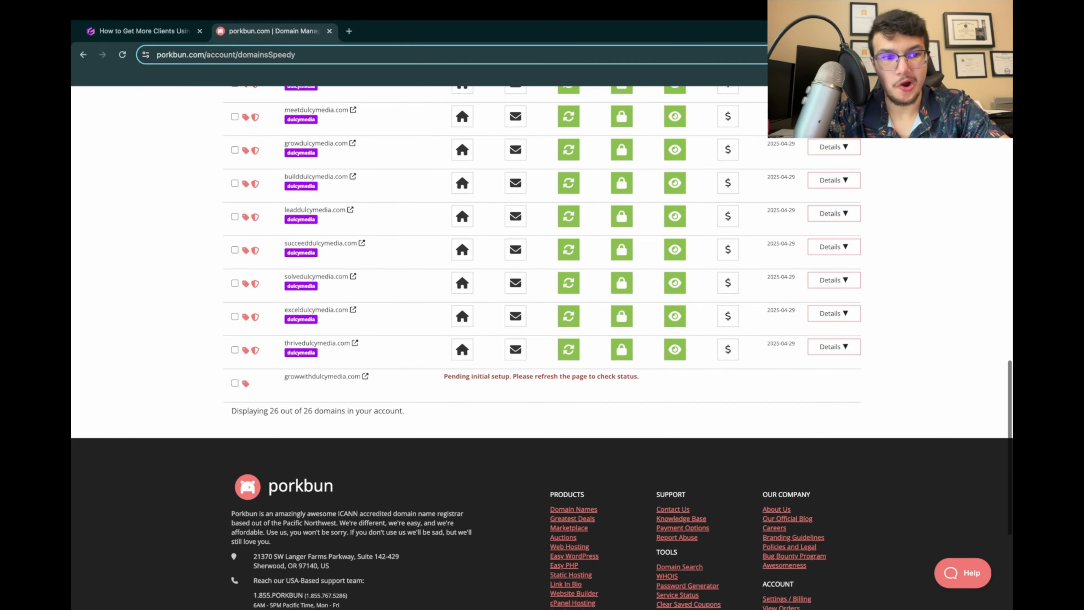
Step: Refresh the domain list once more and check whether growwithdulcymedia.com has finished its initial setup
left_click(123, 55)
scroll(542, 342, "down", 1)
scroll(542, 341, "down", 15)
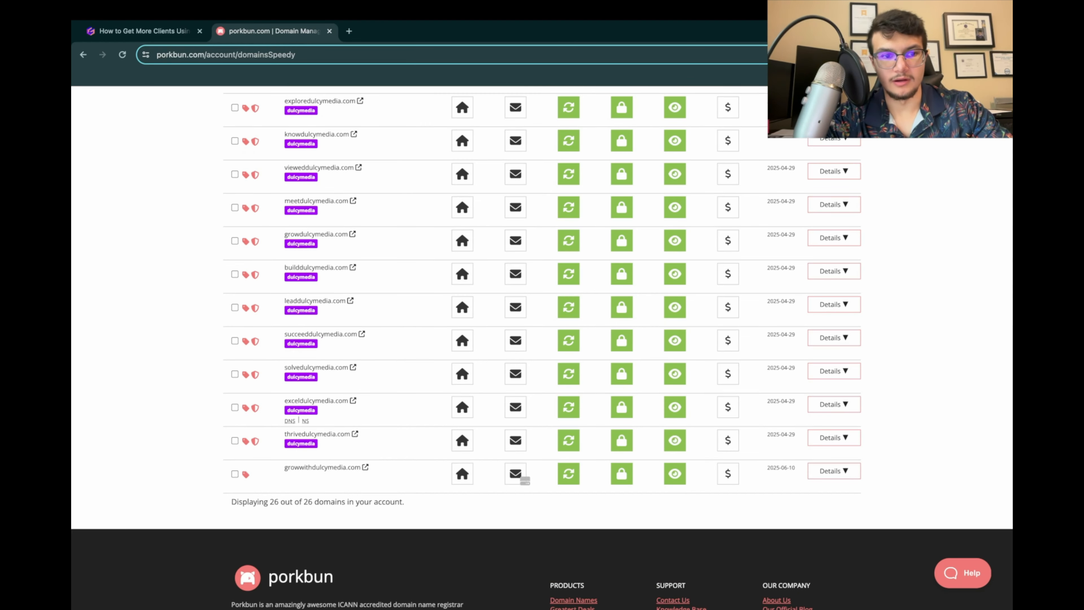
scroll(542, 299, "down", 3)
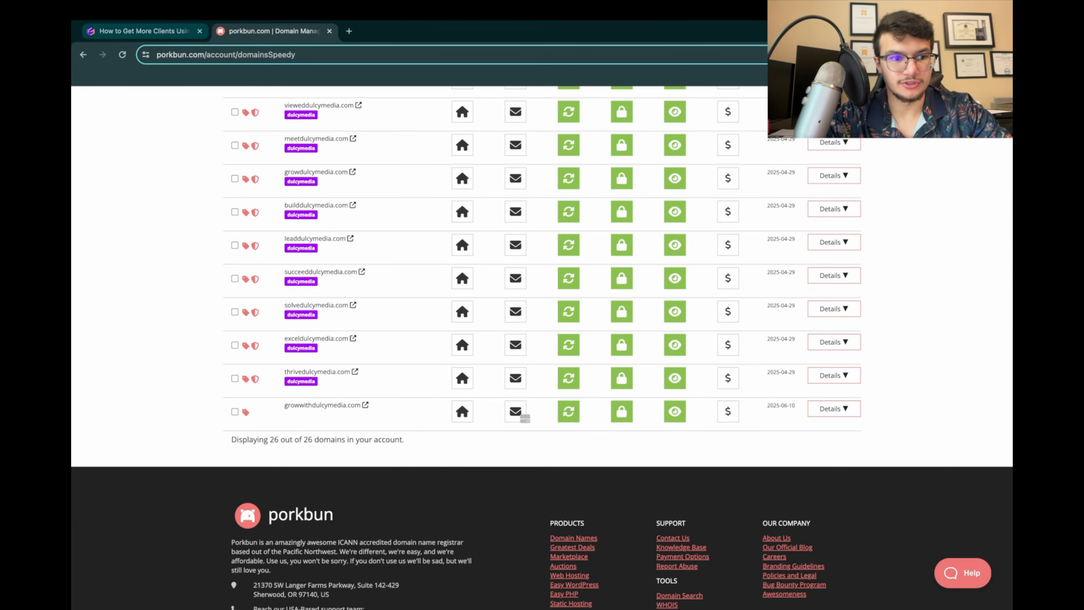
Step: Switch to the Gamma presentation and review the instructions on selecting outreach domains and opening General Bulk Options
left_click(144, 31)
scroll(543, 342, "down", 2)
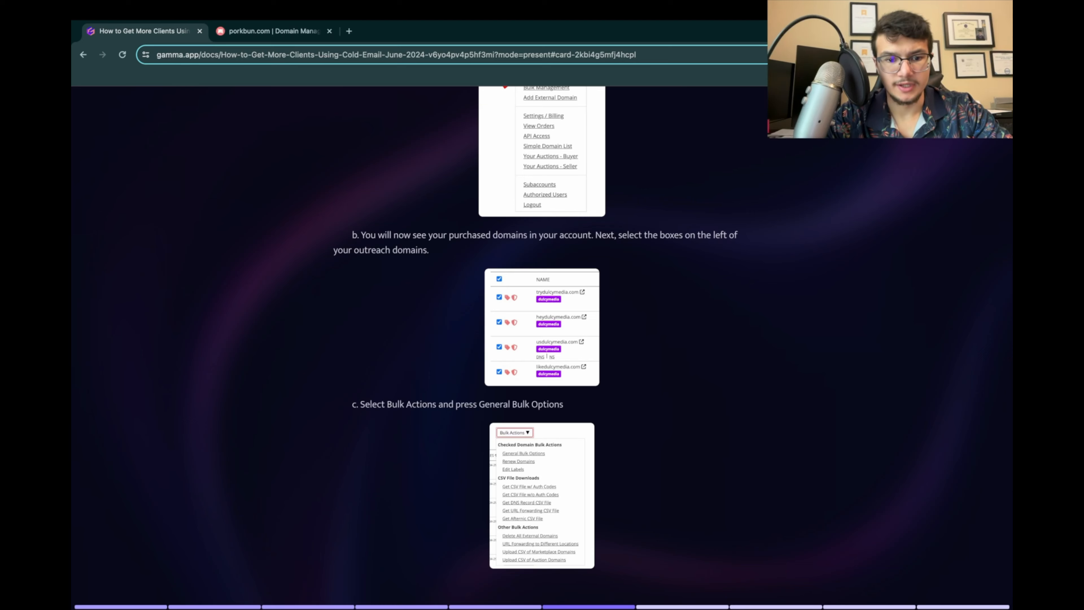
scroll(542, 342, "up", 6)
scroll(542, 342, "down", 5)
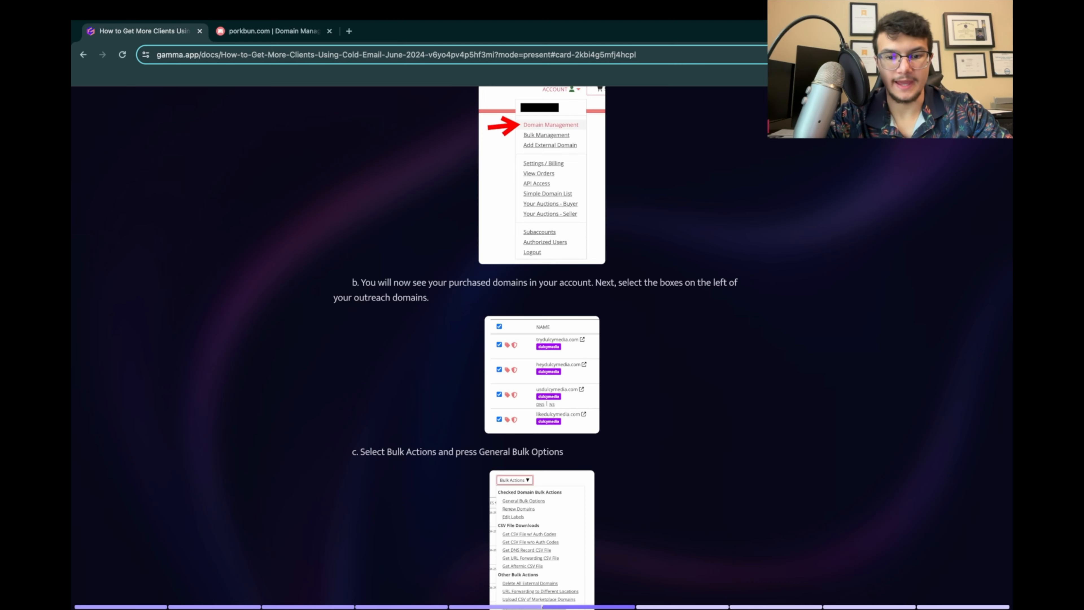
scroll(543, 341, "down", 2)
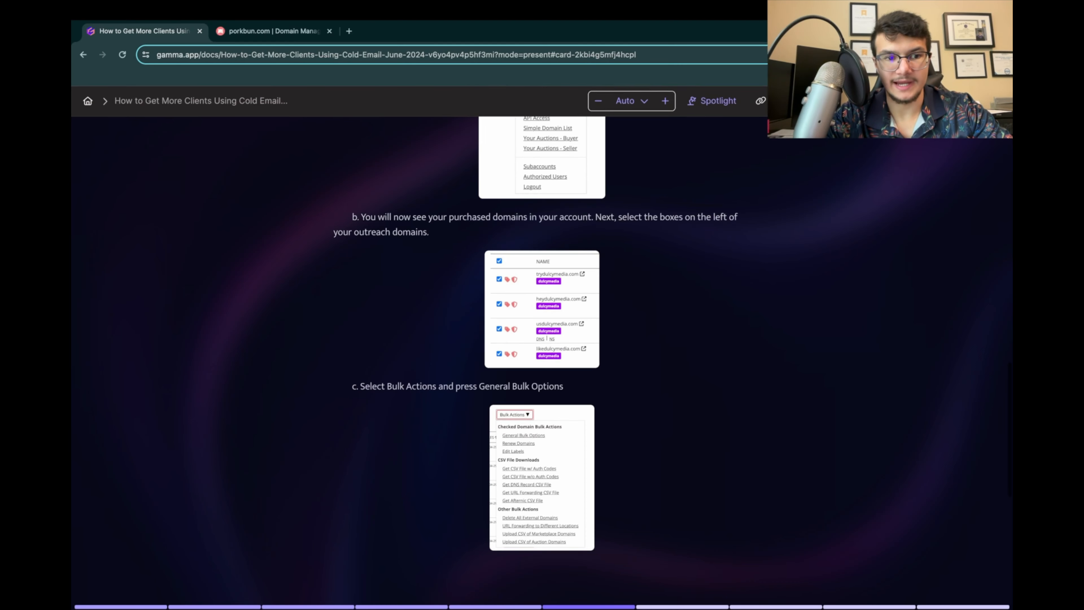
Step: Return to the domain list on Porkbun's Domain Management page
left_click(274, 31)
scroll(299, 222, "up", 12)
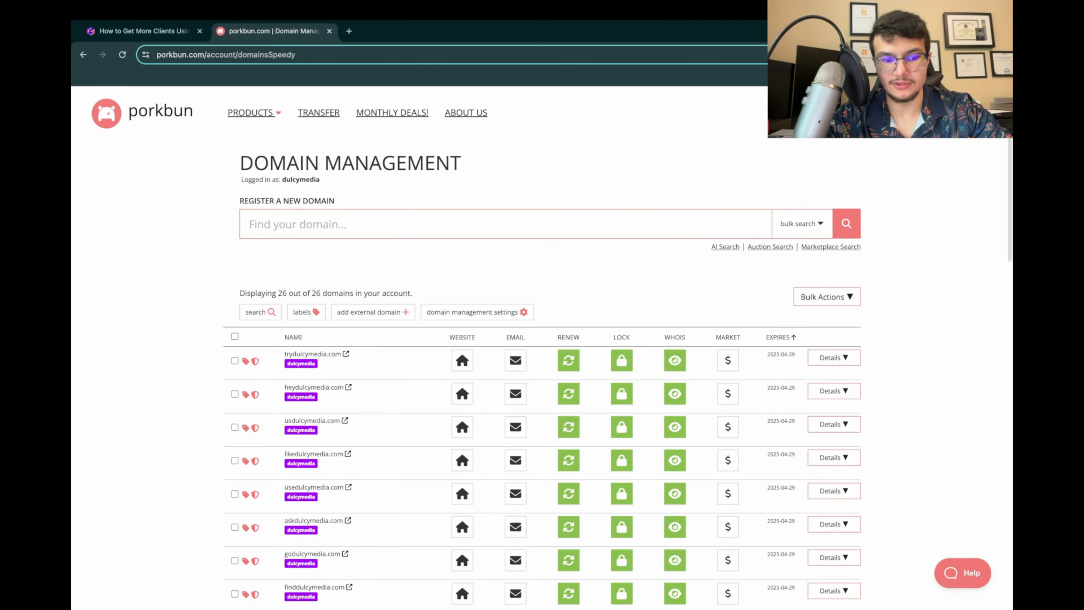
left_click(234, 337)
scroll(235, 336, "down", 10)
scroll(235, 337, "up", 9)
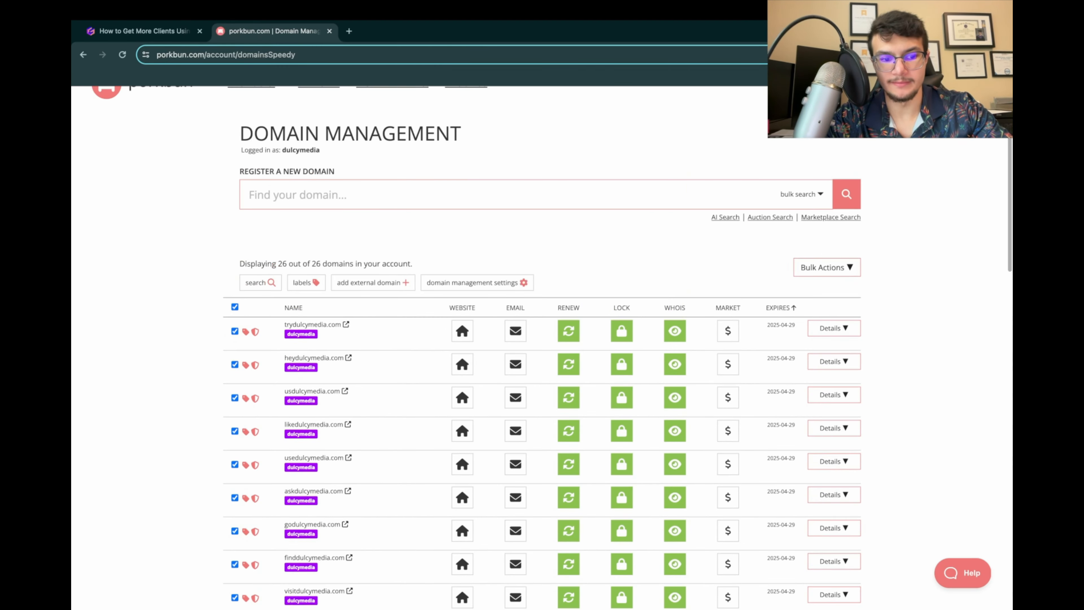
left_click(235, 306)
Step: Select only growwithdulcymedia.com in the domain list and open General Bulk Options for it
scroll(525, 260, "down", 10)
scroll(525, 260, "up", 3)
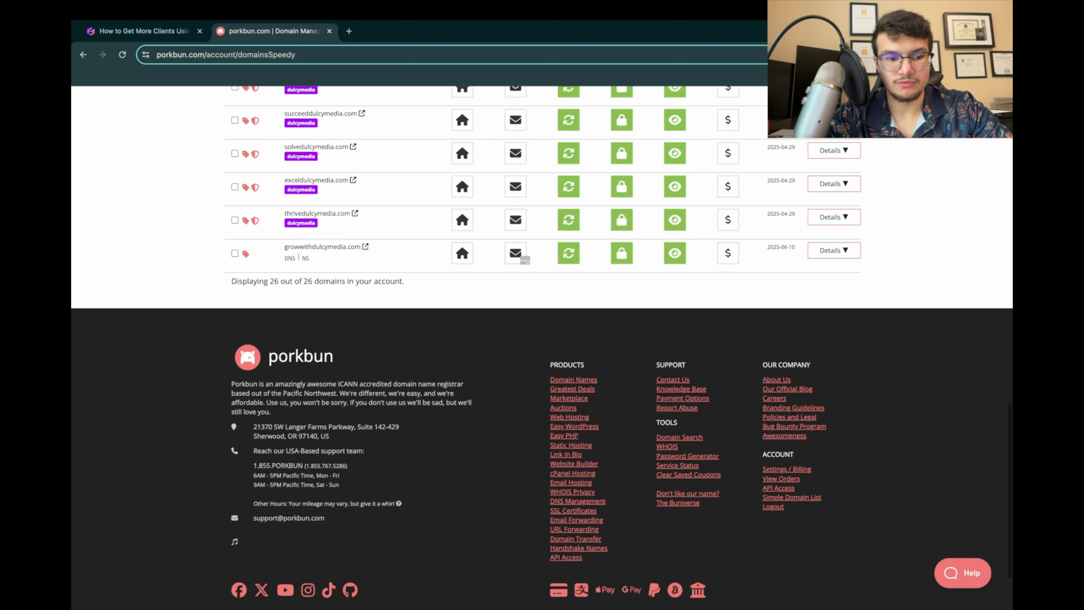
left_click(234, 253)
scroll(525, 260, "up", 15)
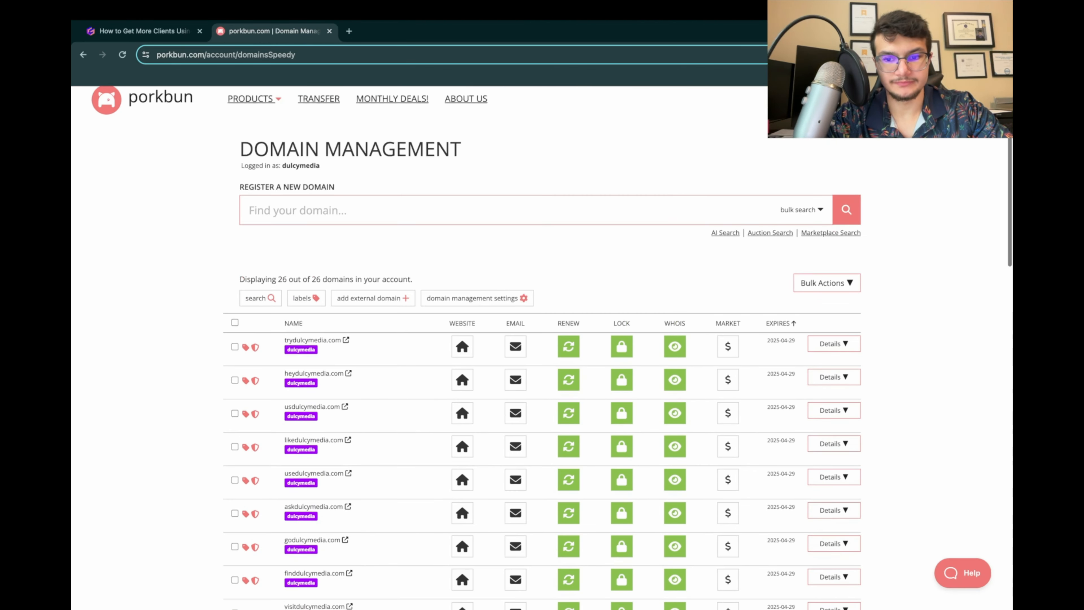
left_click(826, 283)
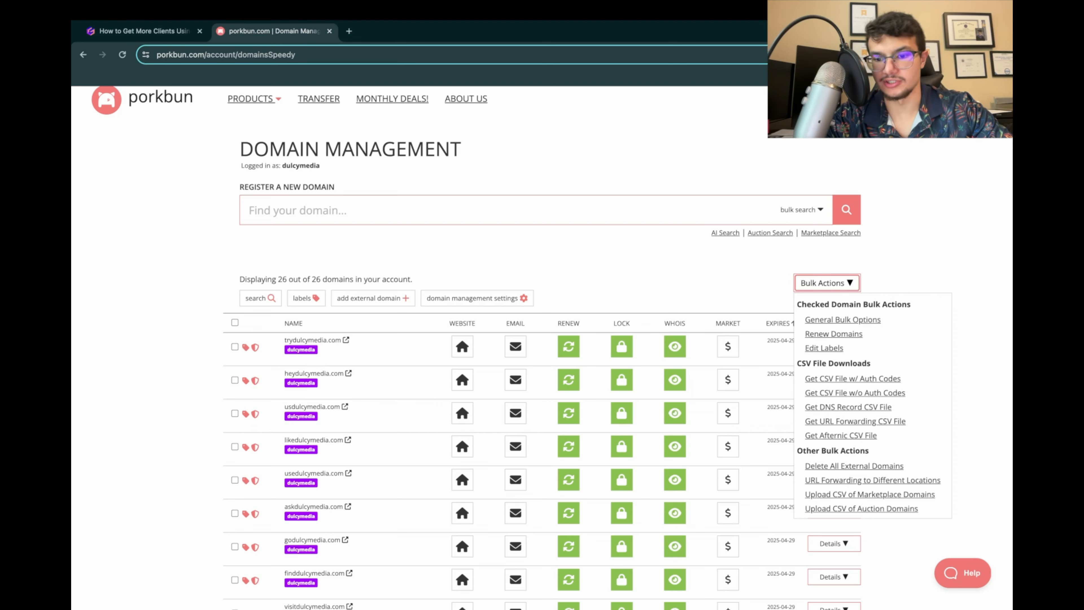
left_click(843, 319)
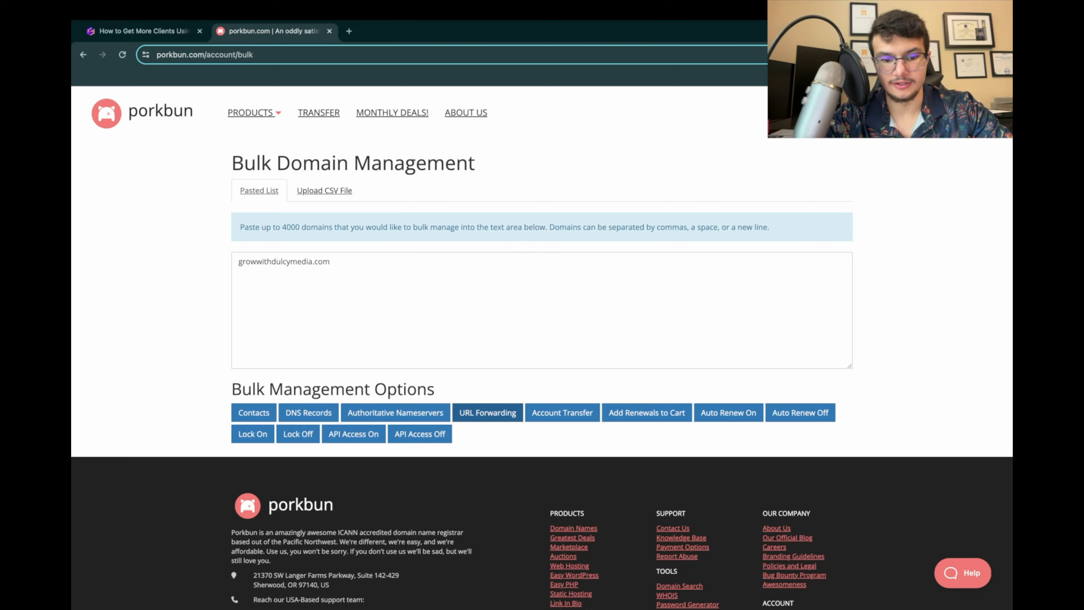
Step: Configure bulk URL forwarding to dulcymedia.com with a blank hostname and the redirect type Permanent Redirect (301)
left_click(488, 413)
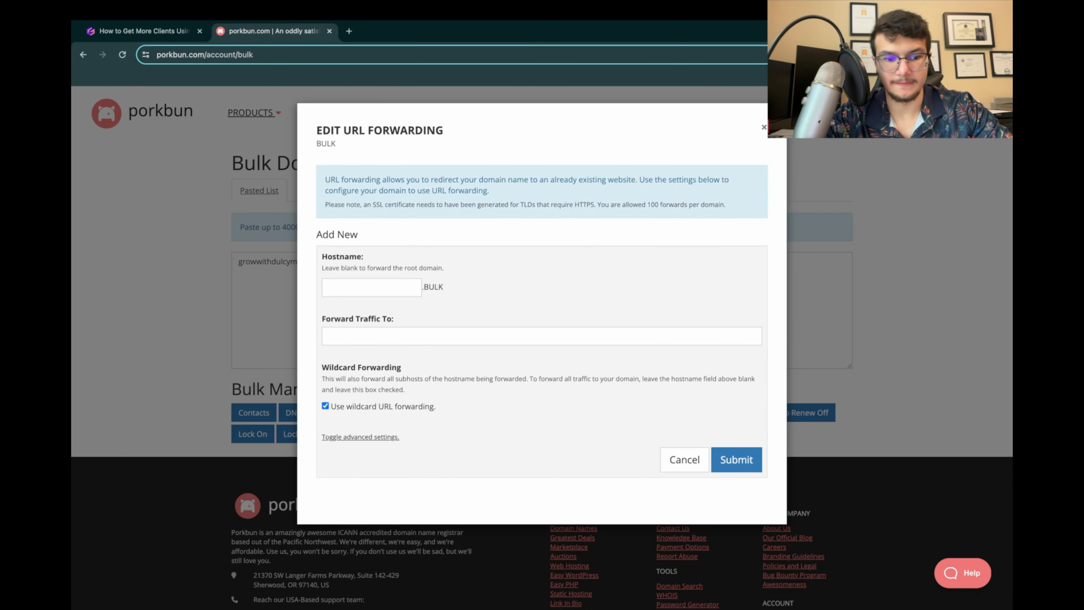
left_click(387, 337)
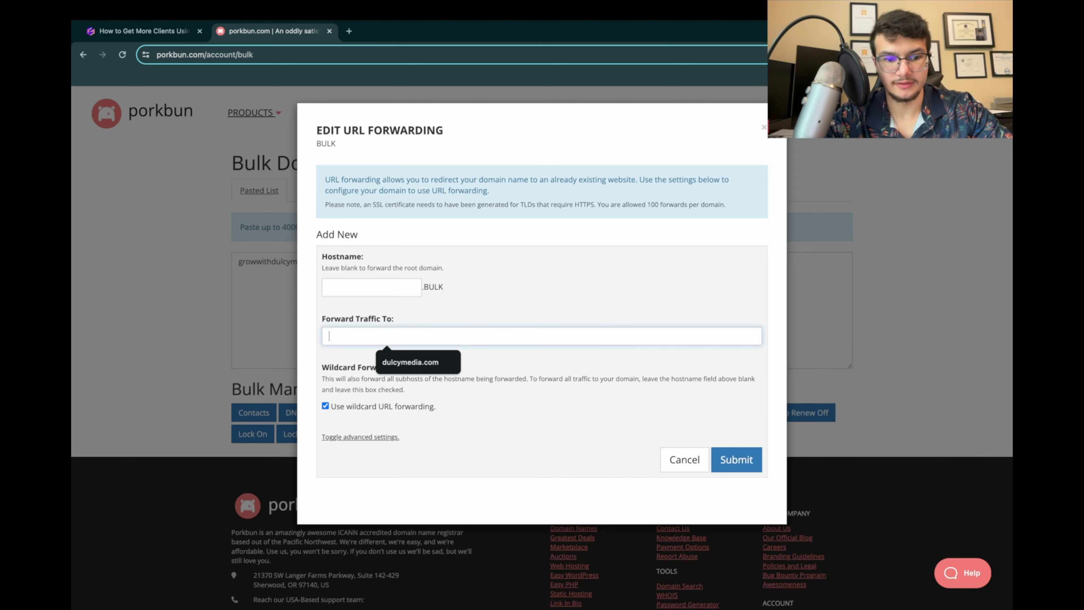
key("Down")
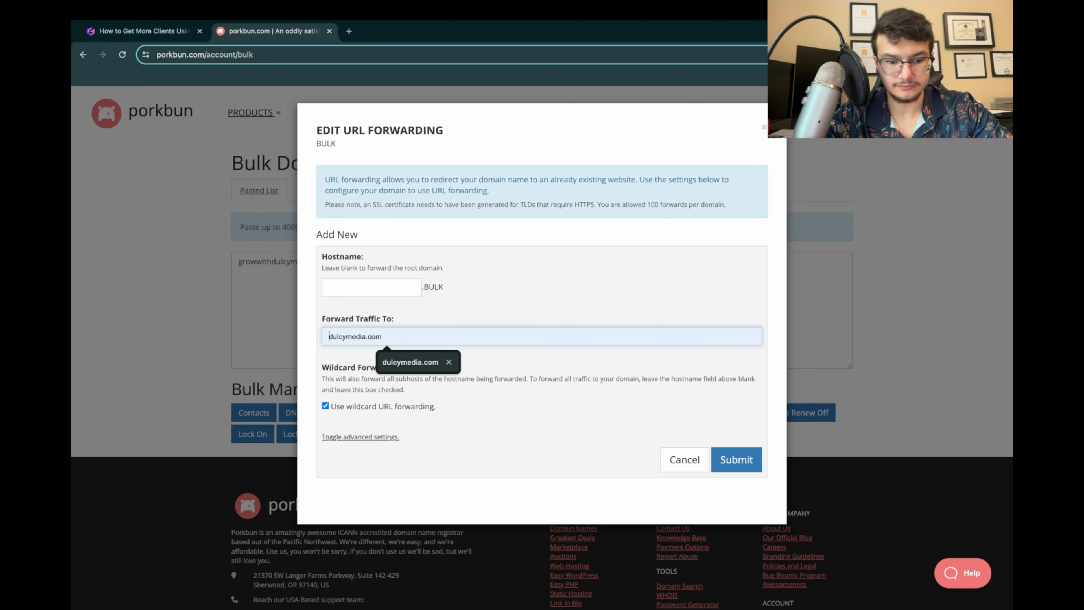
key("Return")
left_click(361, 436)
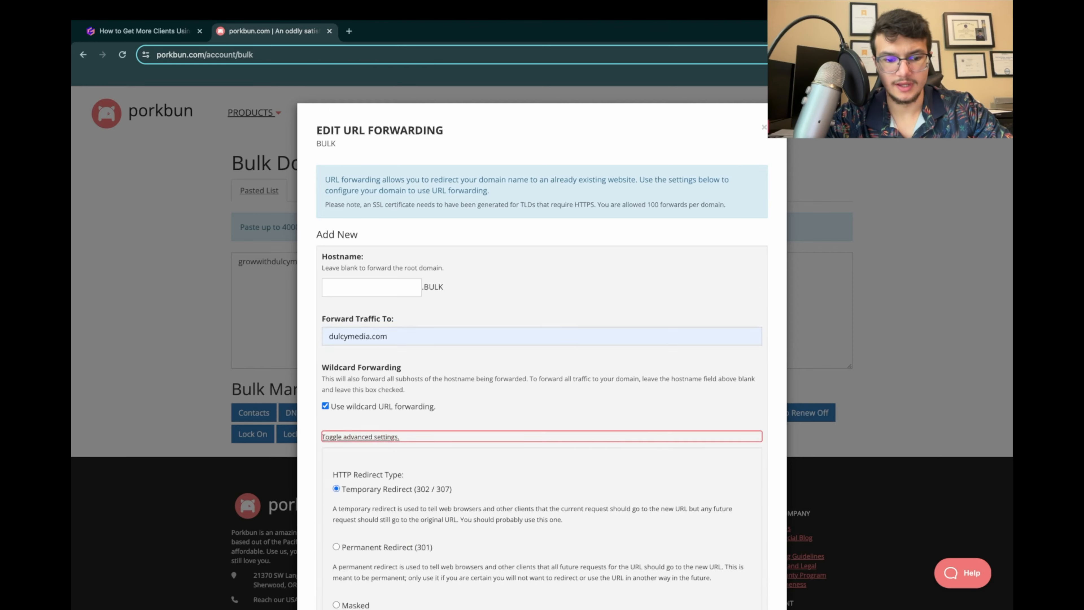
scroll(360, 437, "down", 1)
scroll(542, 342, "down", 2)
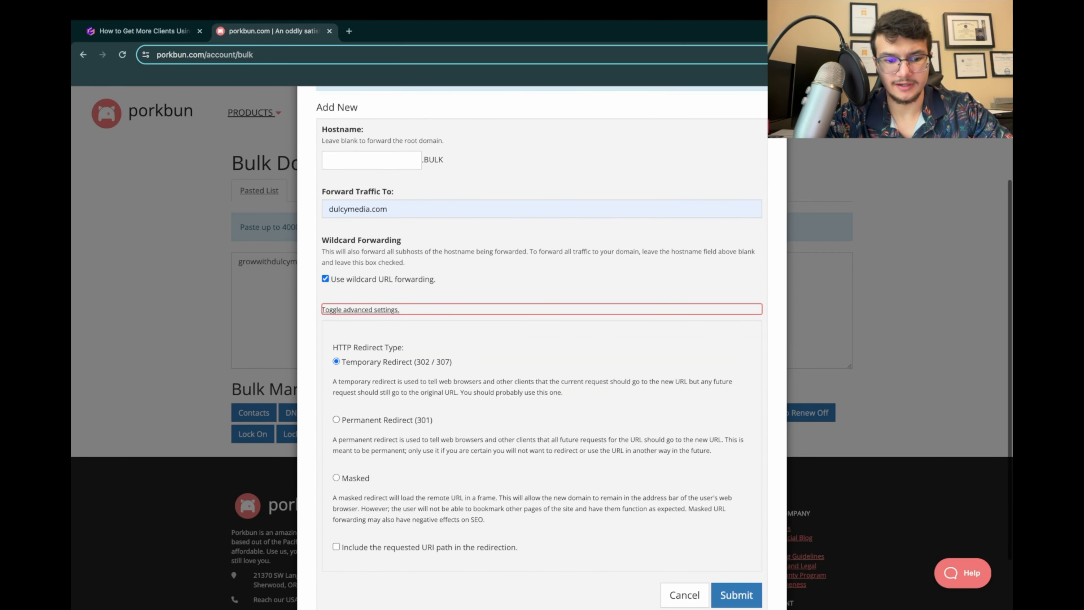
left_click(336, 420)
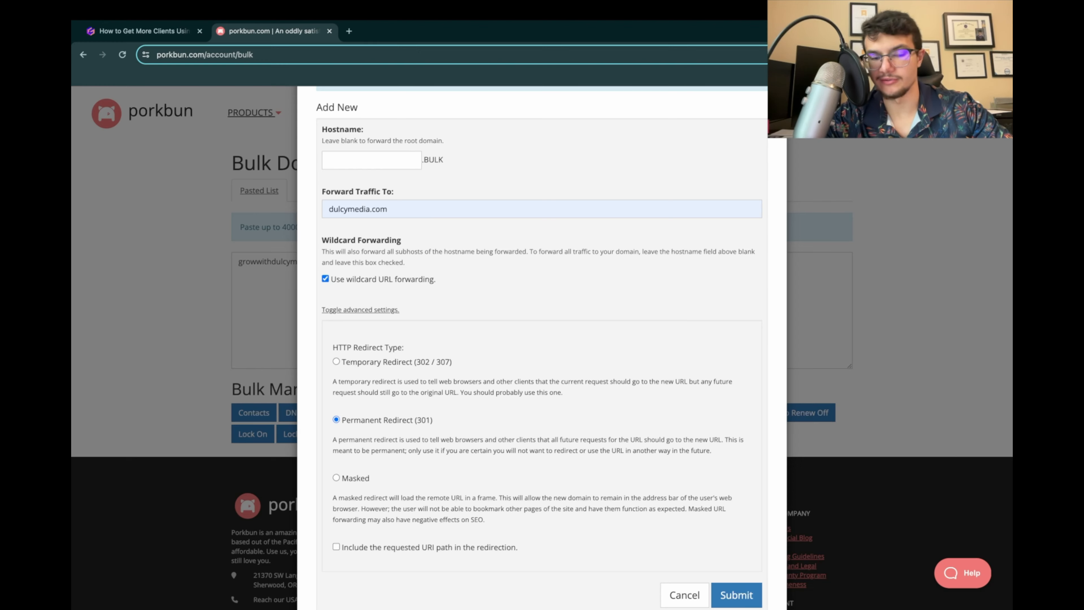
Step: Check the presentation's URL Forwarding instructions on the hostname, main domain and permanent redirect settings
left_click(144, 31)
scroll(541, 342, "down", 2)
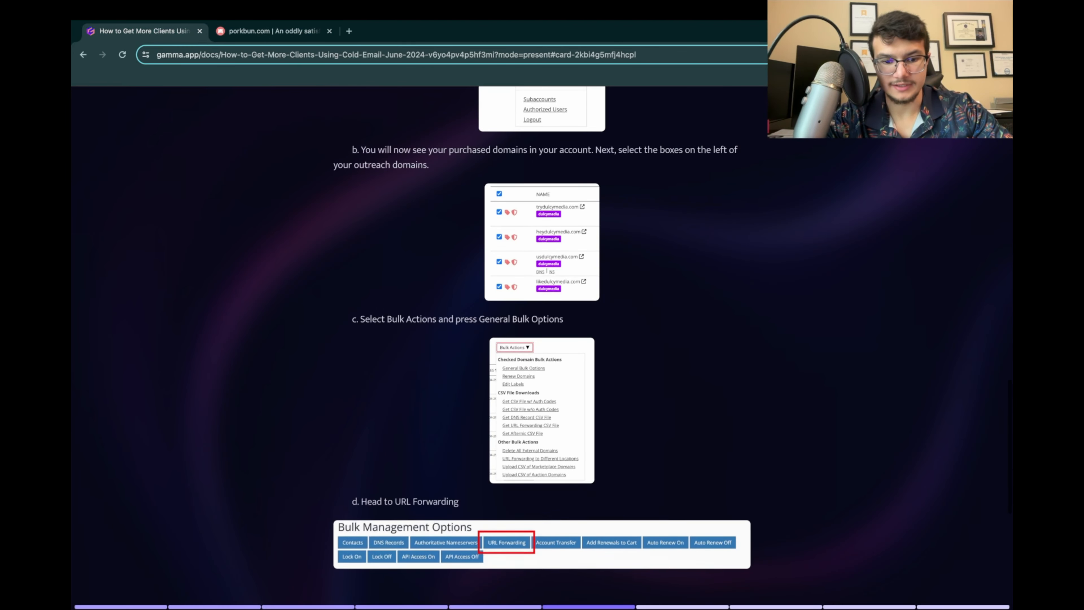
scroll(541, 341, "down", 2)
scroll(542, 342, "down", 1)
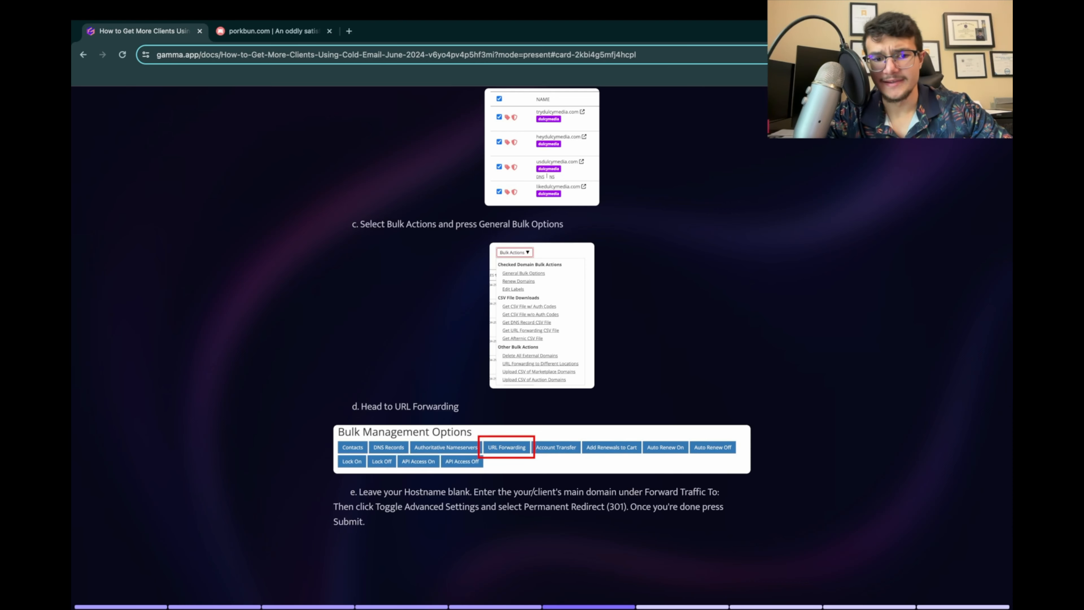
scroll(541, 342, "down", 5)
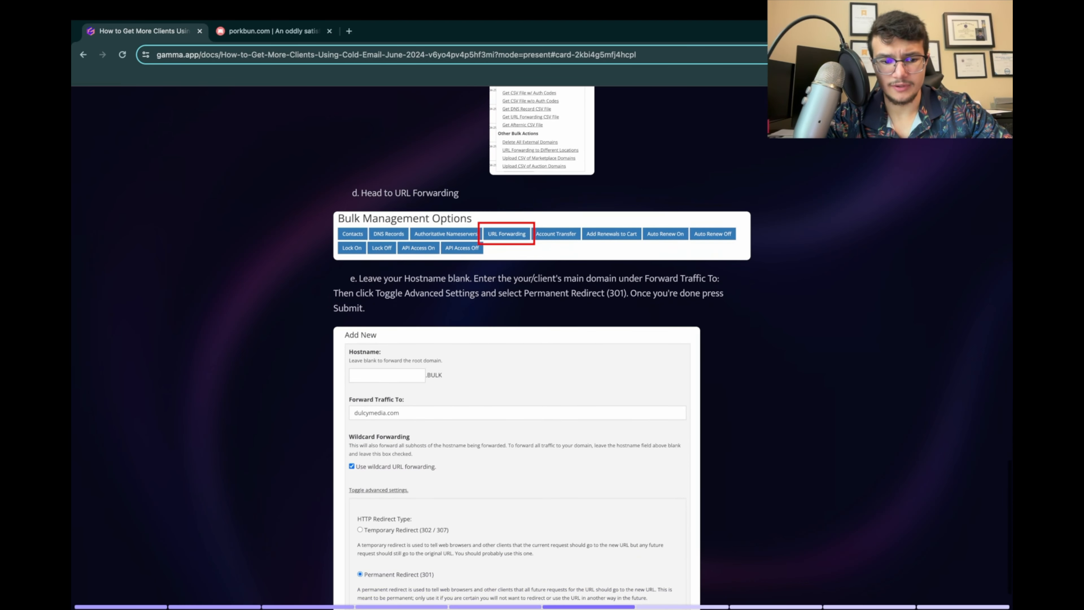
scroll(541, 342, "down", 1)
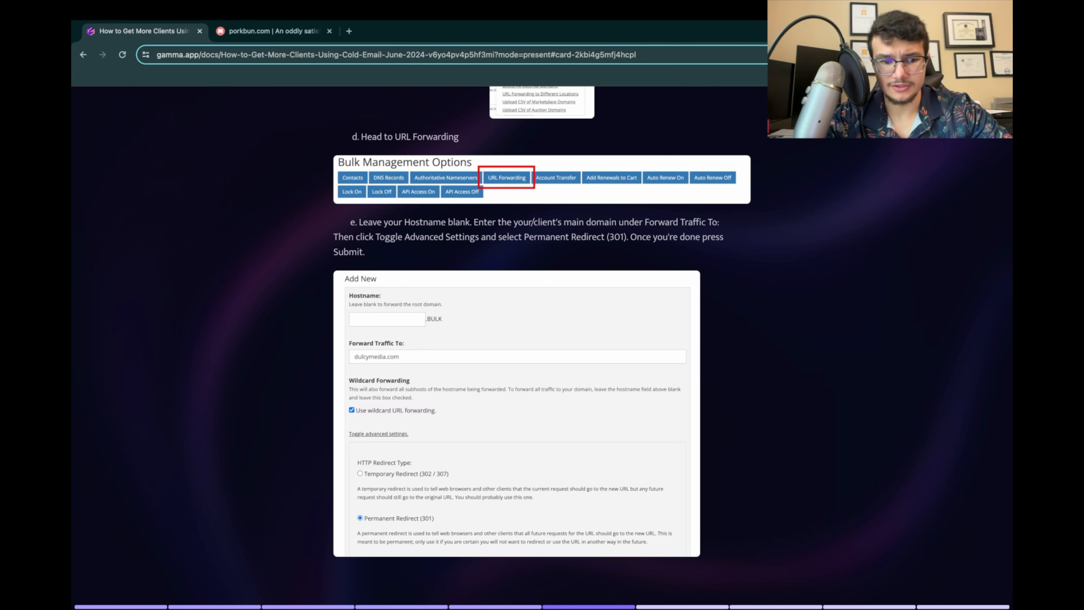
Step: Return to Porkbun, submit the URL forwarding settings for growwithdulcymedia.com and dismiss the confirmation
left_click(273, 30)
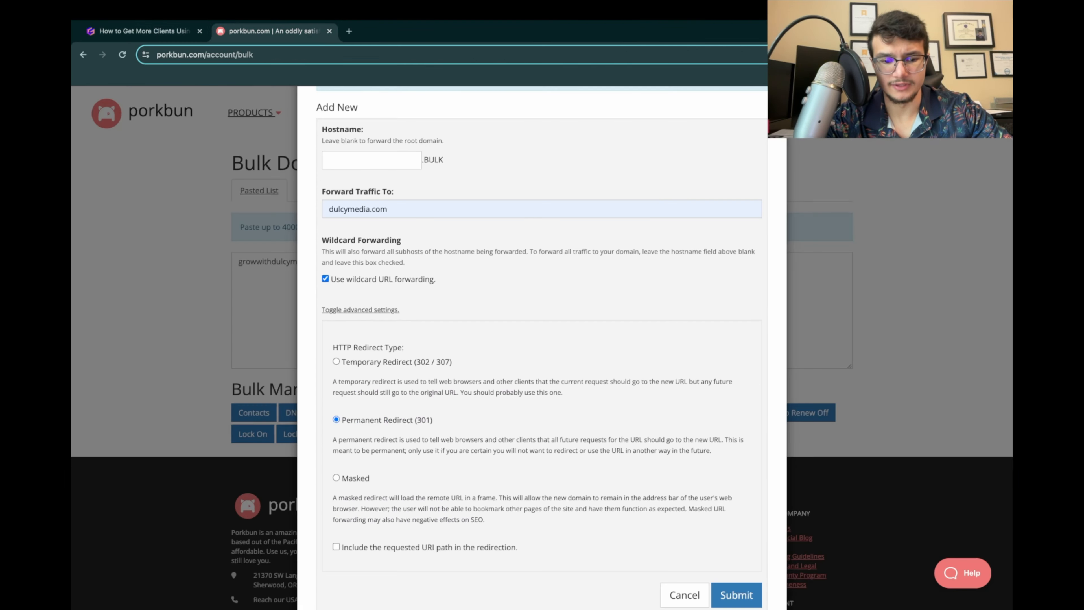
left_click(737, 595)
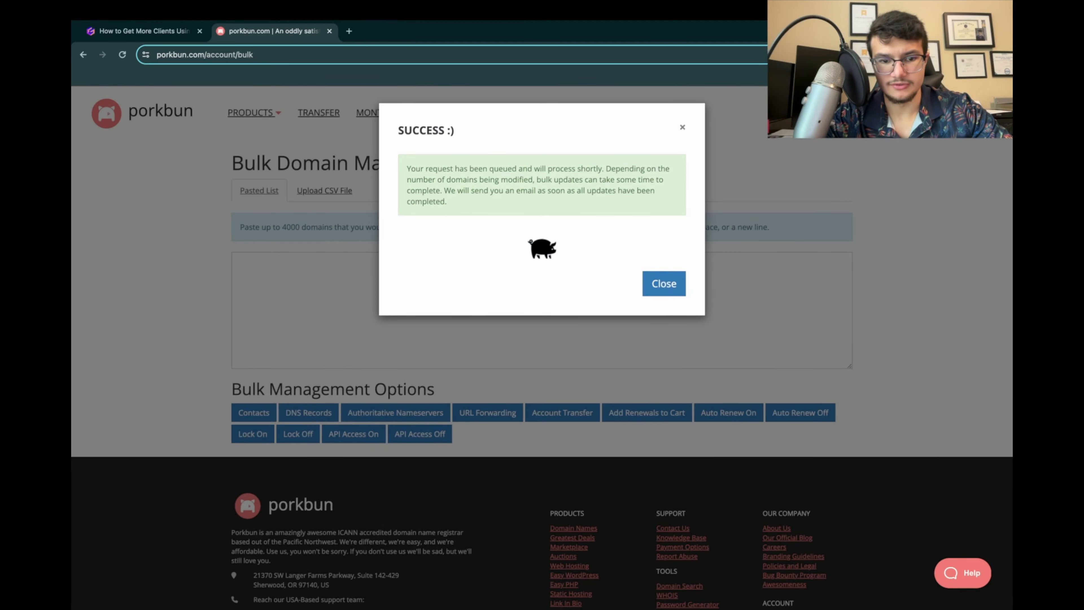
left_click(664, 284)
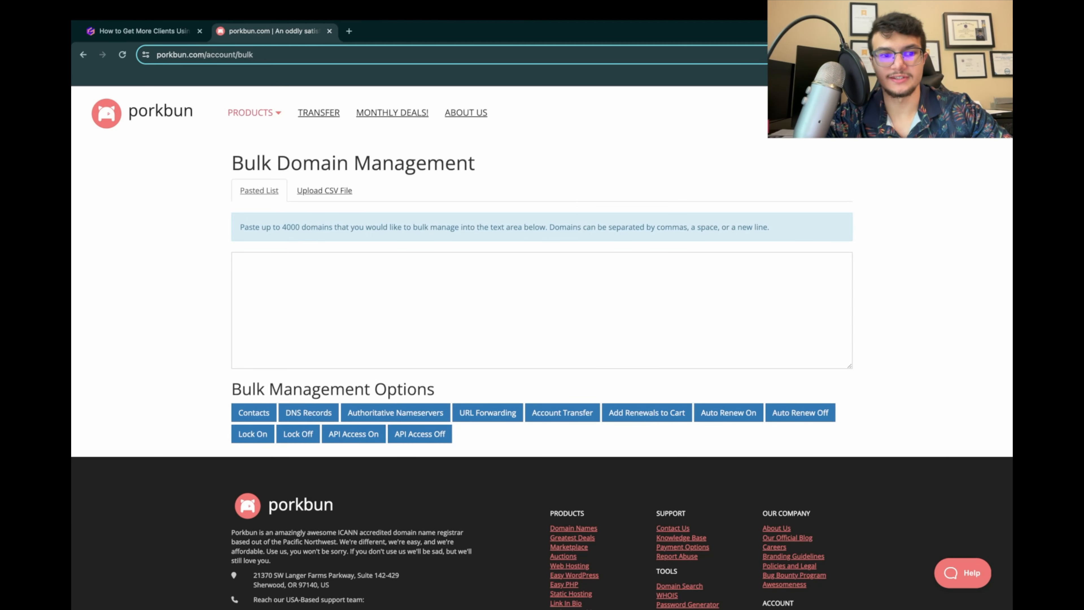
Step: Move on in the Gamma presentation to Buying & Setting up the Email Accounts (Office 365) and read the Microsoft admin account instructions
left_click(141, 31)
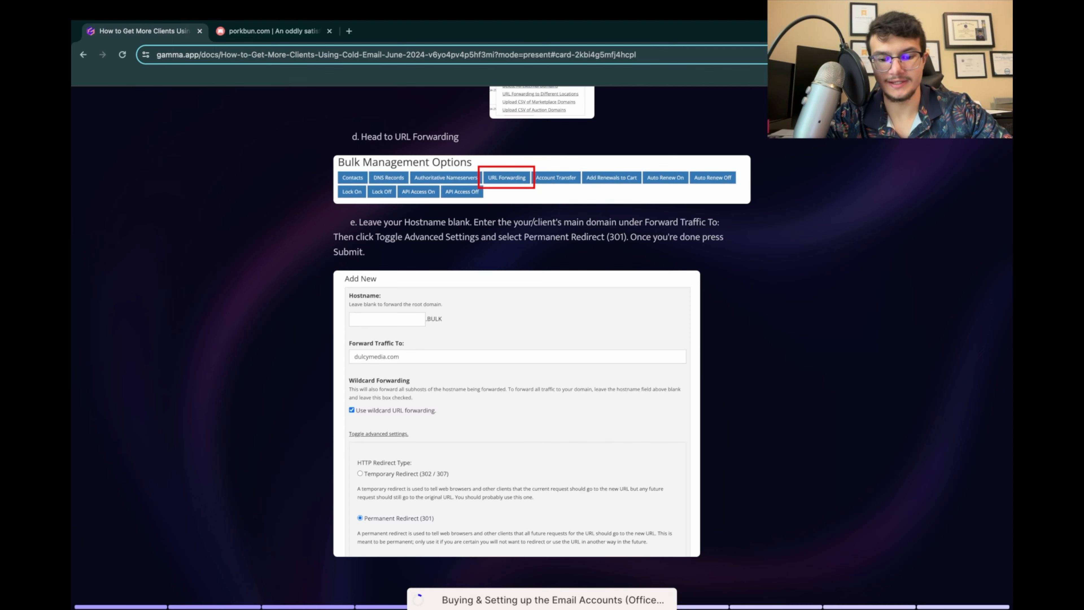
scroll(542, 348, "down", 10)
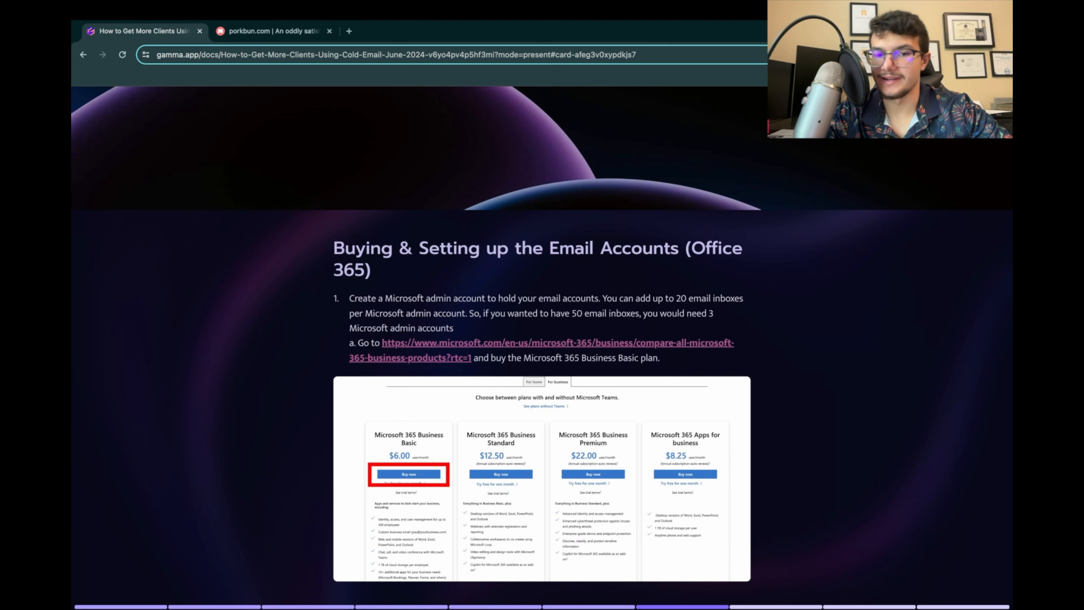
scroll(542, 341, "down", 3)
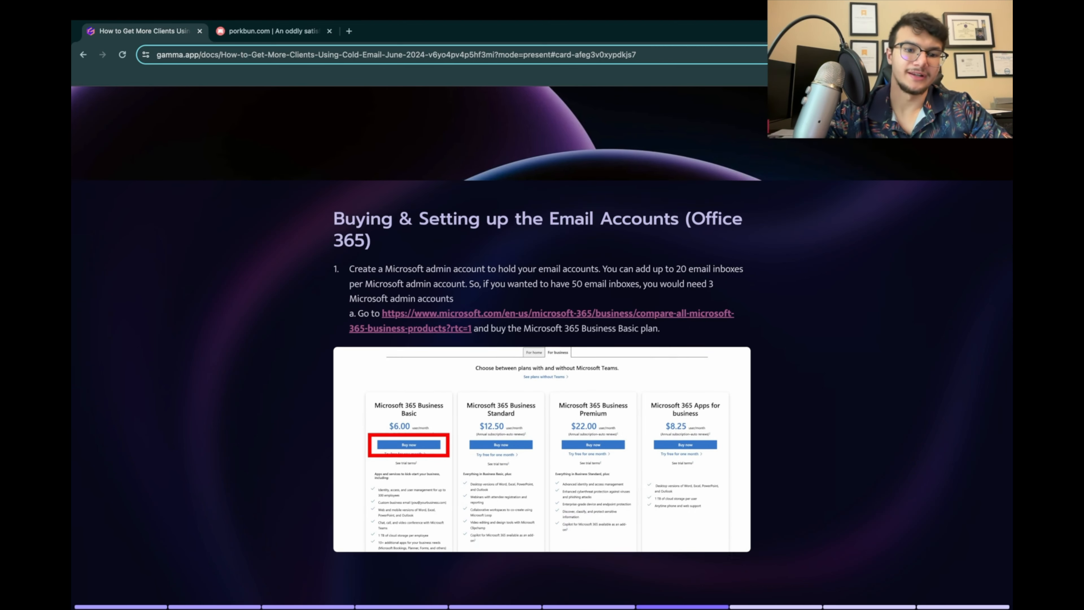
scroll(542, 342, "down", 1)
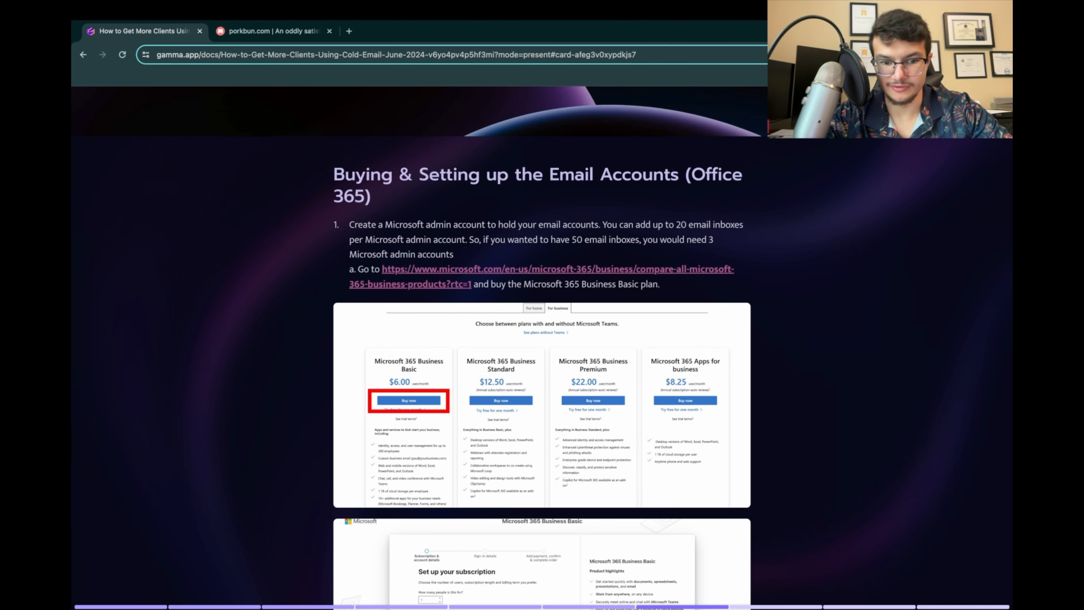
scroll(542, 342, "down", 3)
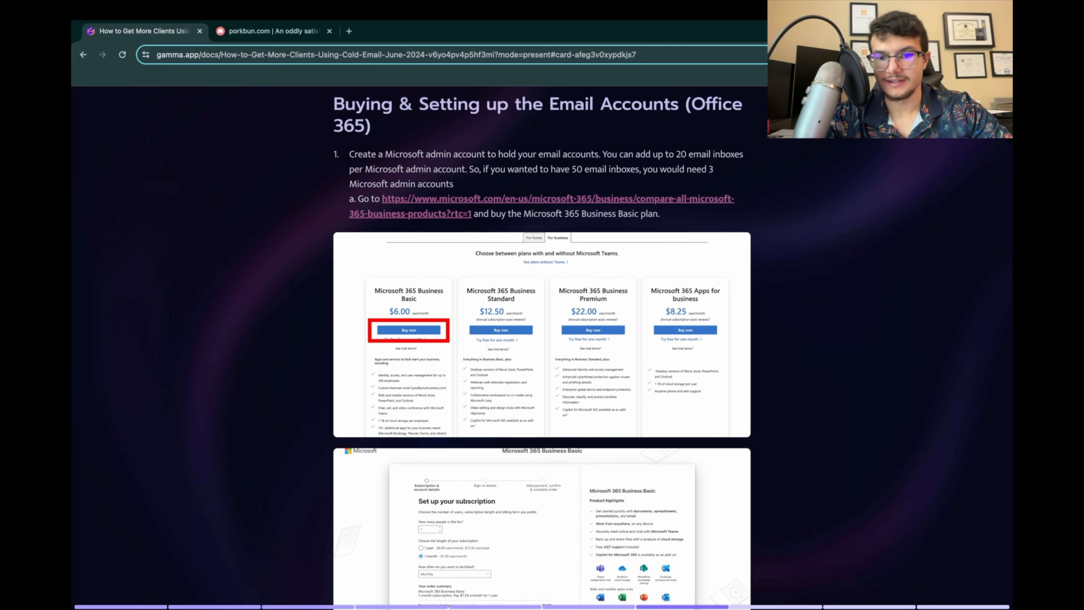
Step: Go back to Porkbun, reopen Domain Management and look at growwithdulcymedia.com in the domain list
left_click(273, 31)
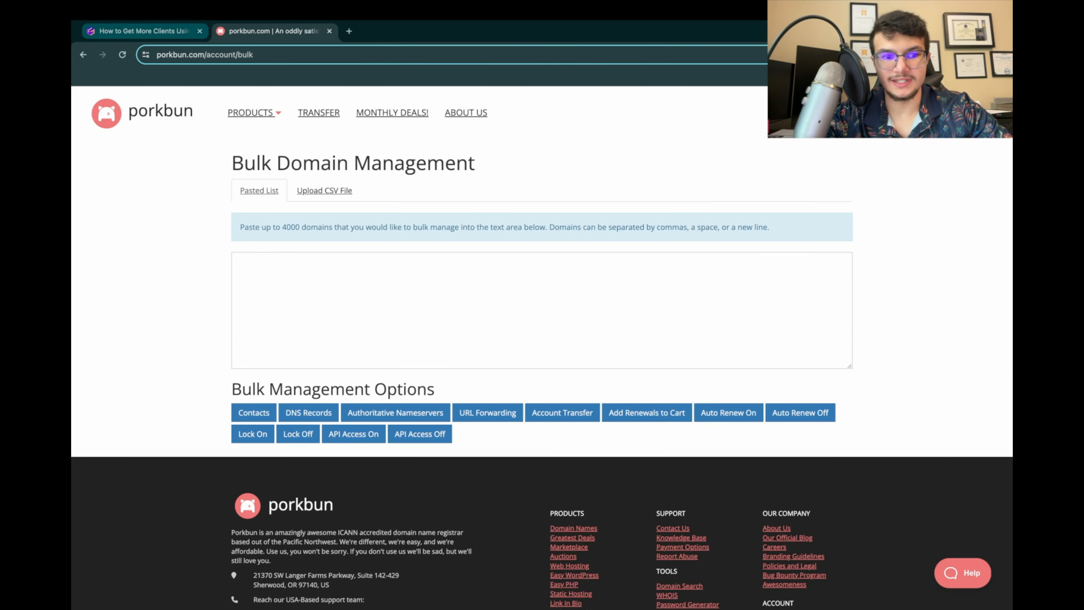
mouse_move(254, 113)
left_click(252, 137)
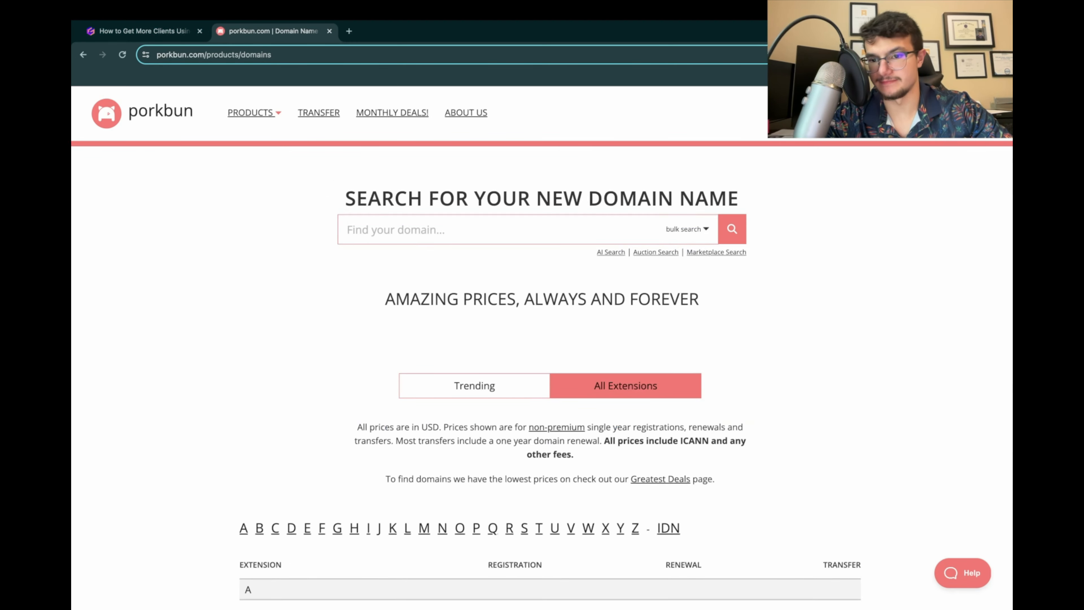
mouse_move(888, 113)
left_click(888, 163)
scroll(571, 313, "down", 10)
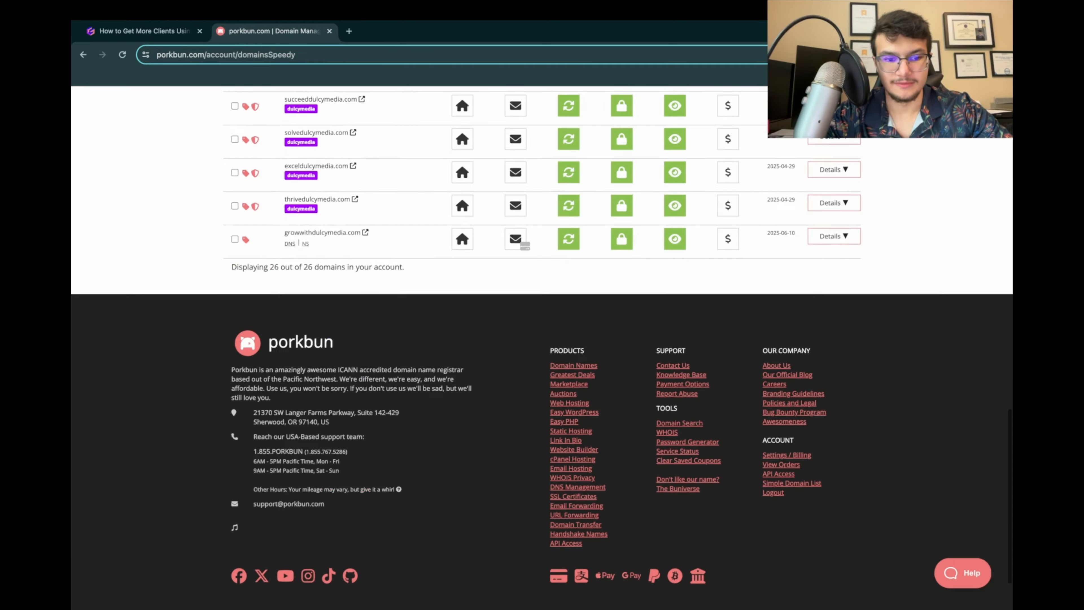
scroll(571, 313, "up", 1)
Step: Return to the Gamma presentation and open the linked Microsoft 365 business plan comparison page
left_click(145, 31)
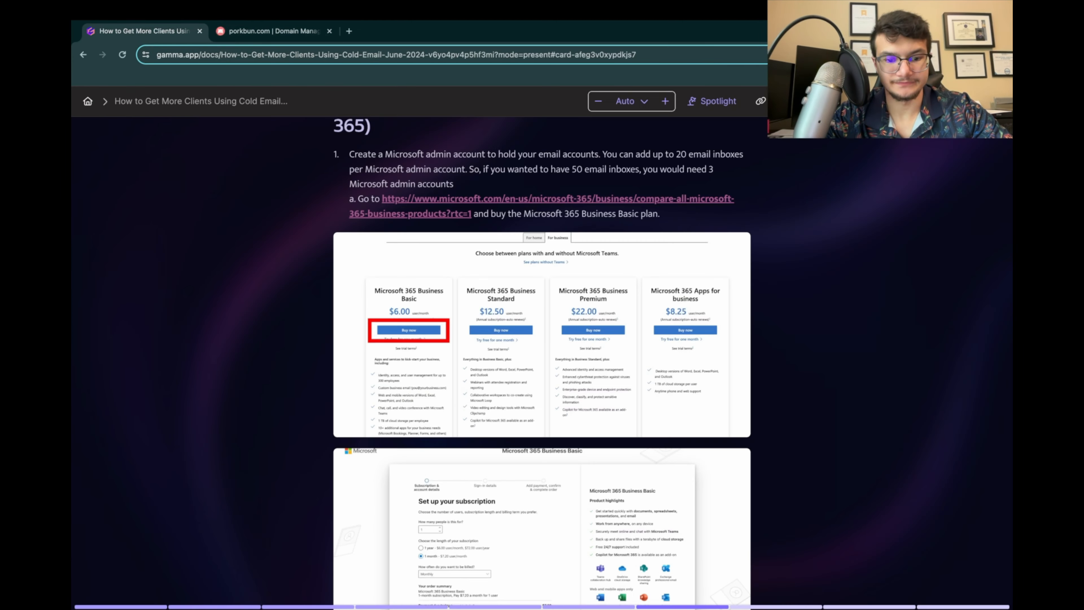
scroll(542, 345, "down", 1)
scroll(543, 346, "up", 1)
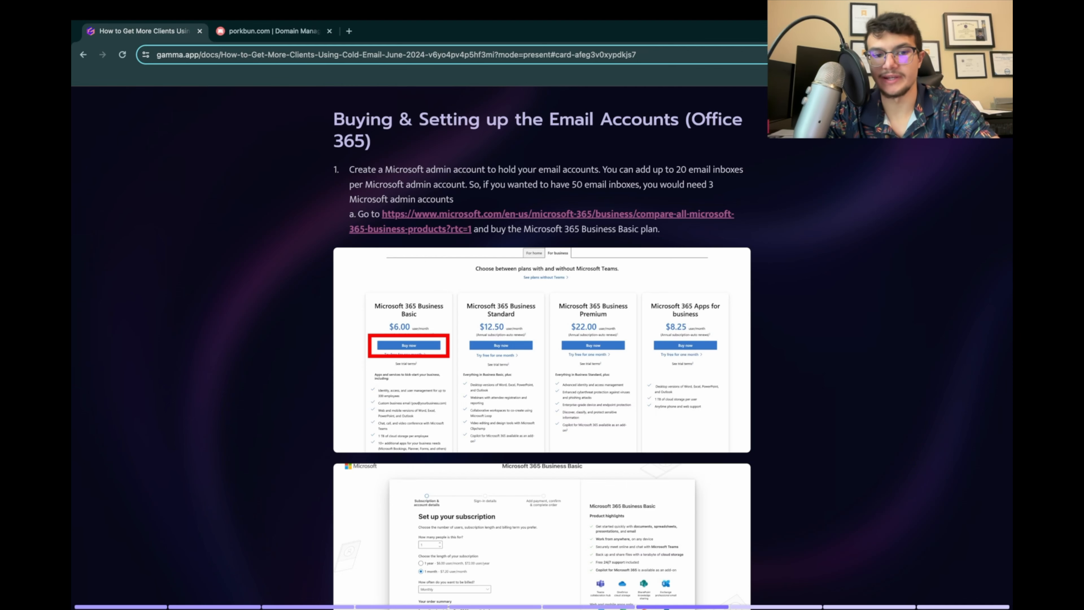
scroll(543, 348, "down", 1)
left_click(542, 177)
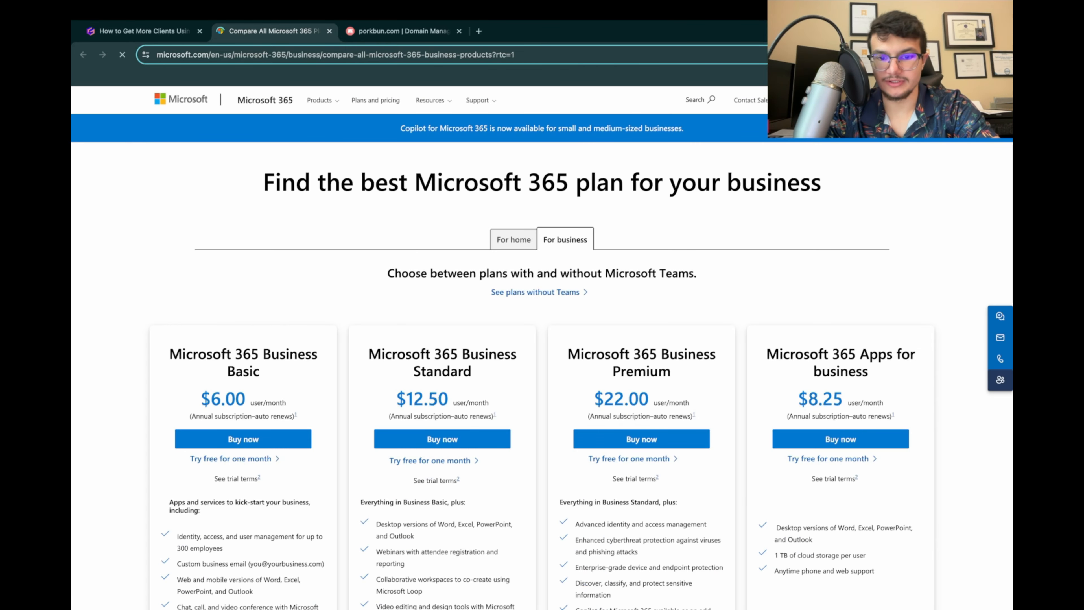
Step: Start buying the Microsoft 365 Business Basic plan and choose to log out and create a new account instead
scroll(542, 349, "down", 1)
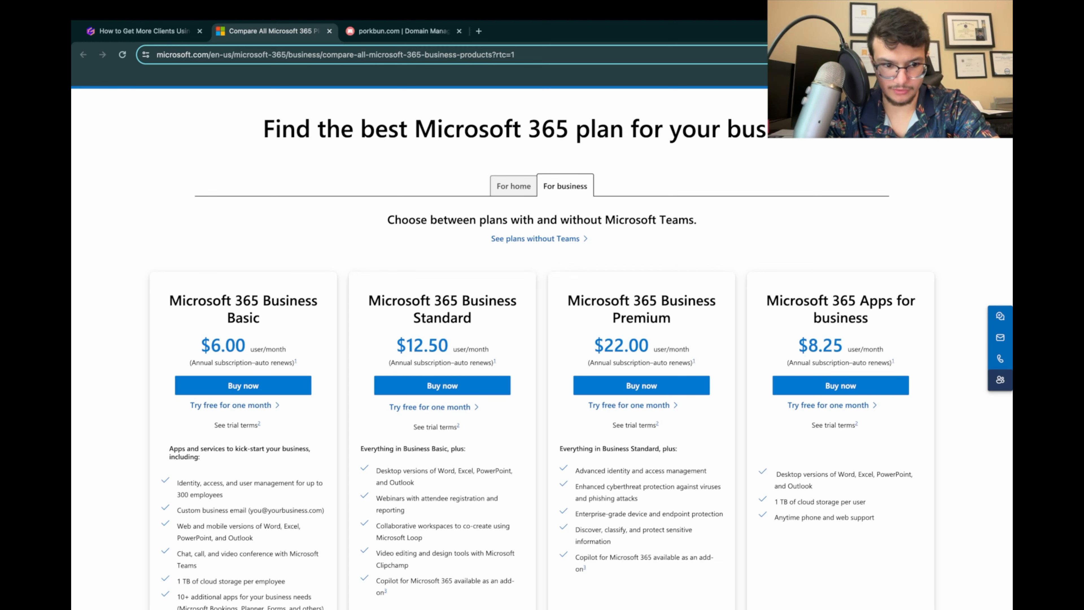
scroll(542, 348, "down", 1)
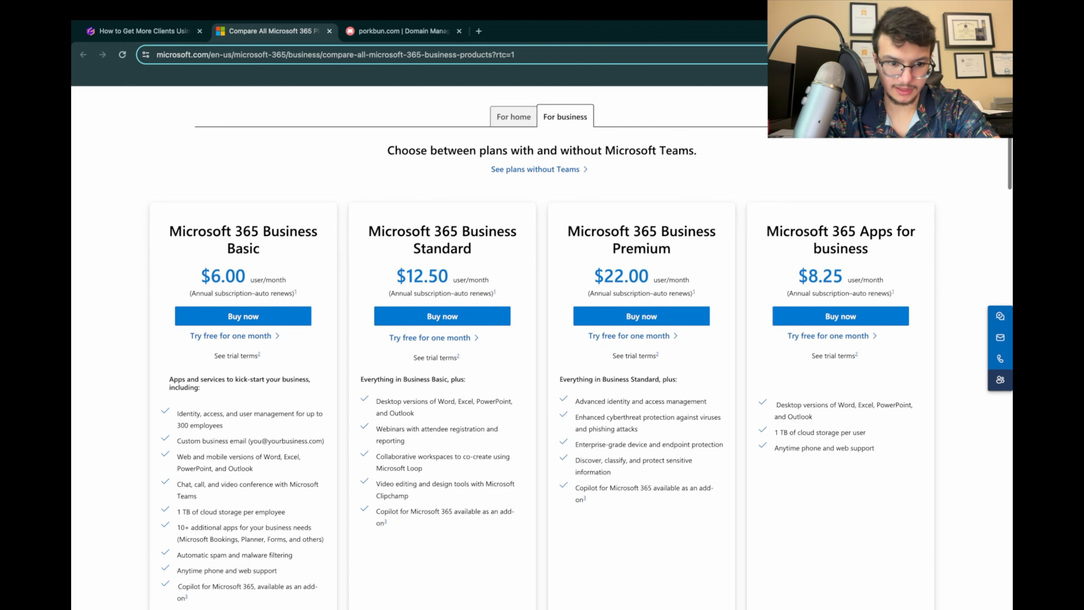
left_click(243, 316)
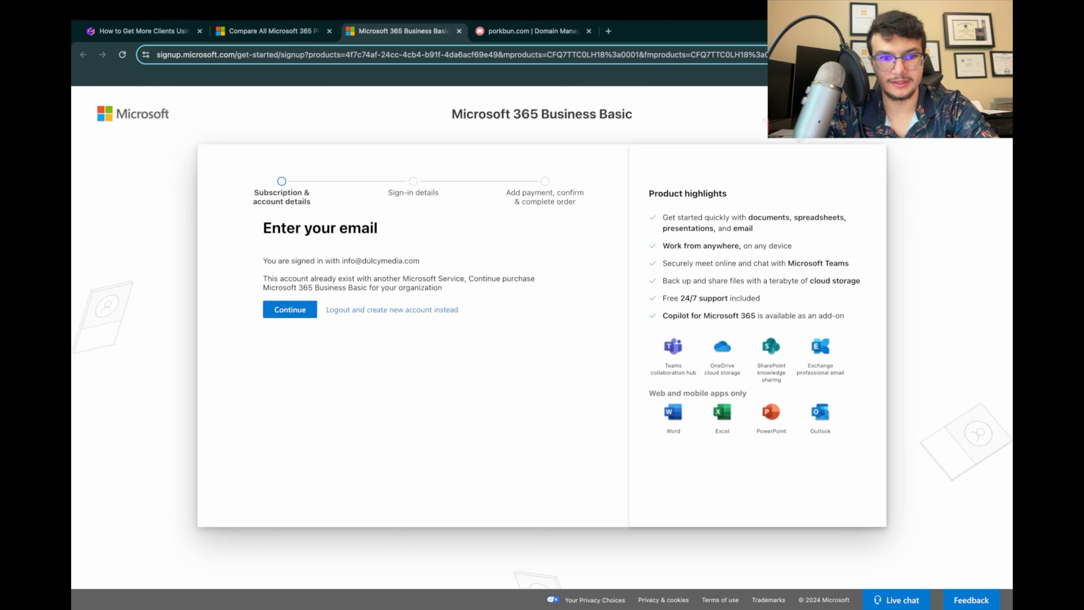
left_click(392, 310)
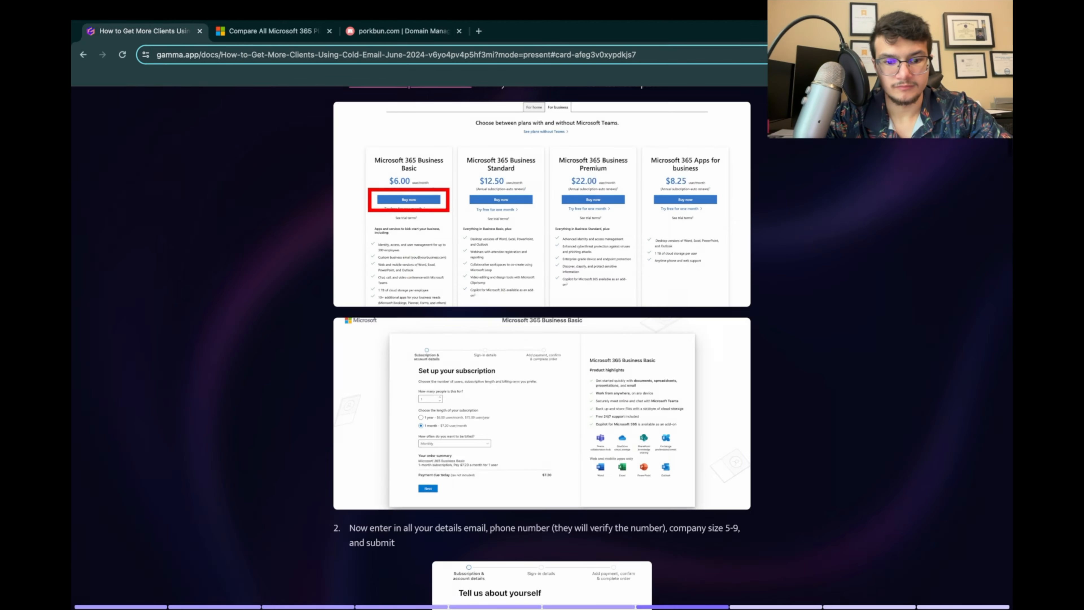
Step: Return to the Gamma presentation and examine the enlarged Set up your subscription screenshot for Microsoft 365 Business Basic
left_click(542, 412)
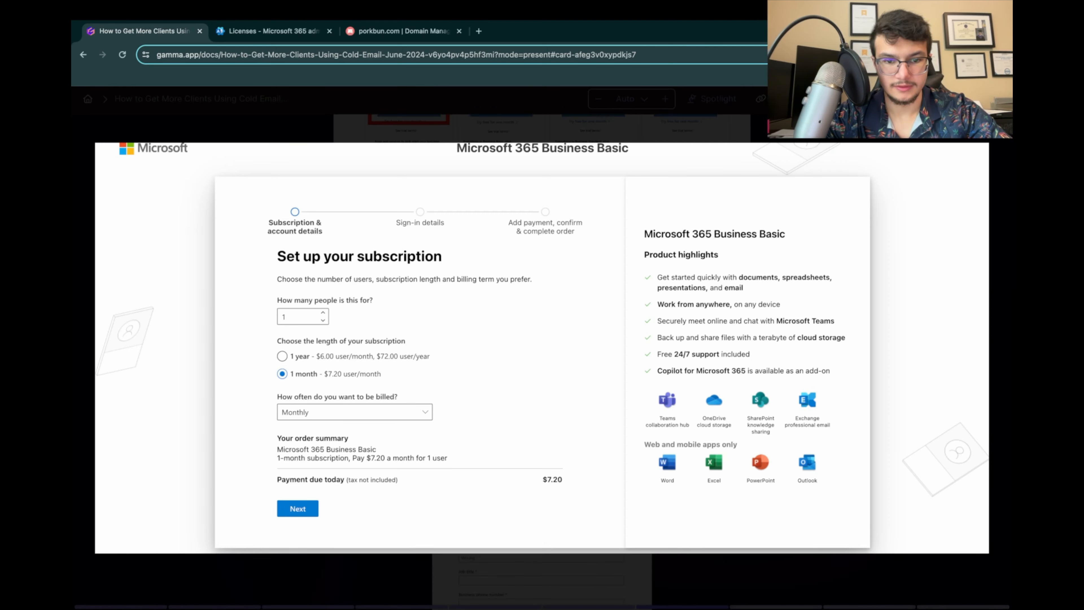
key("Escape")
scroll(542, 342, "up", 2)
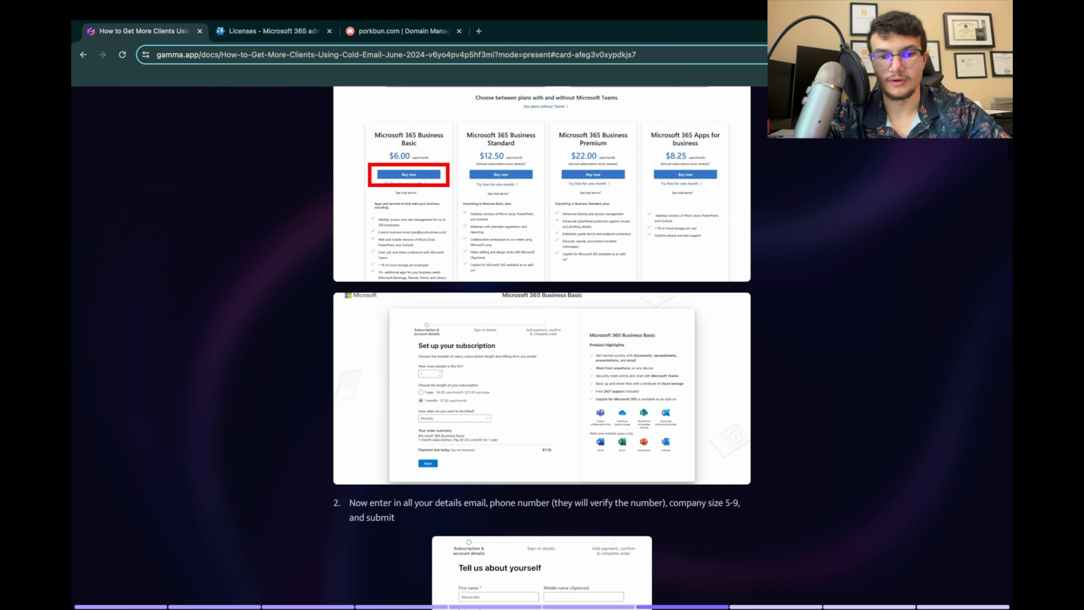
scroll(543, 342, "down", 3)
left_click(542, 302)
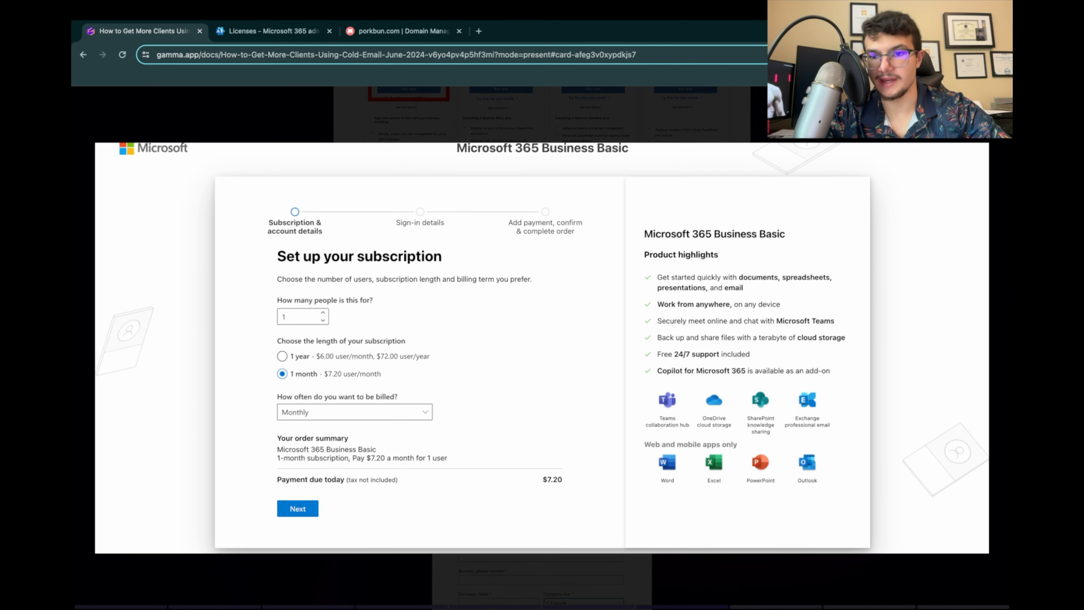
left_click(543, 299)
scroll(542, 299, "down", 1)
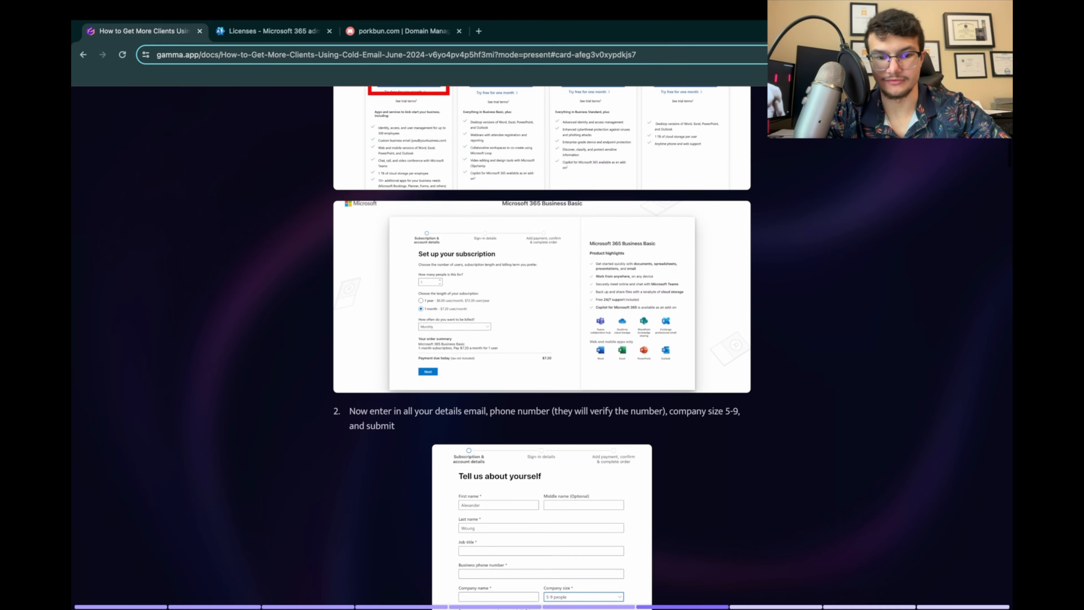
left_click(542, 295)
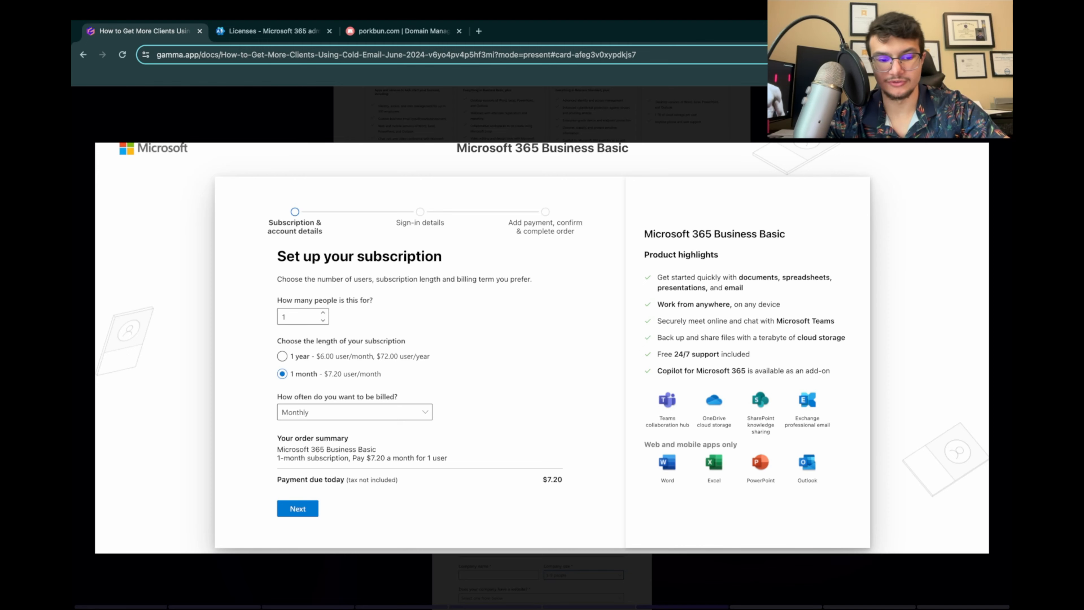
key("Escape")
Step: Enlarge the Tell us about yourself screenshot under instruction 2, examine its account detail fields, and close it
scroll(542, 348, "down", 3)
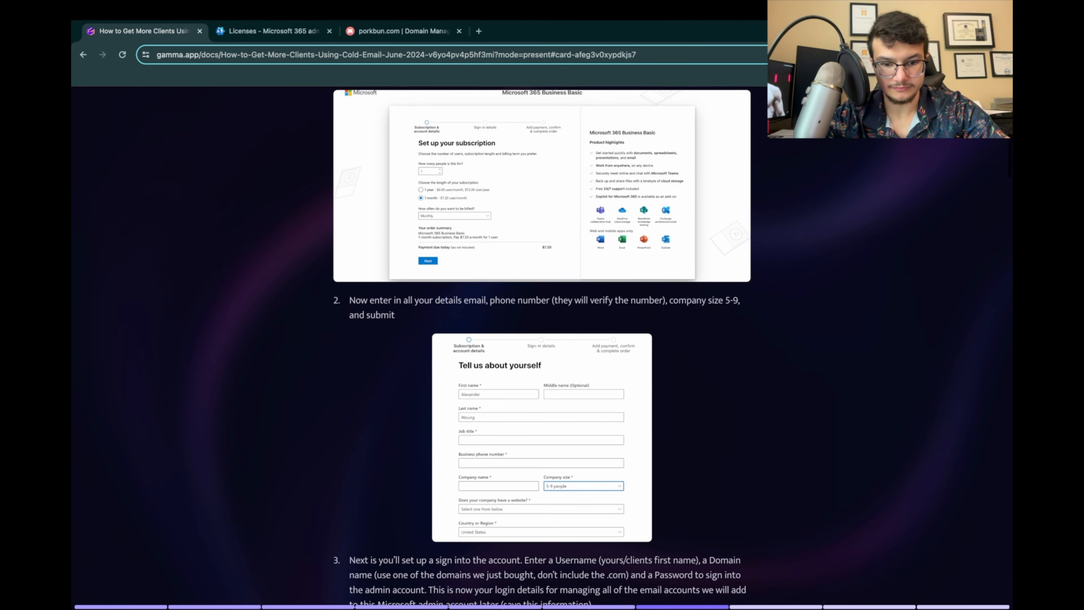
left_click(542, 394)
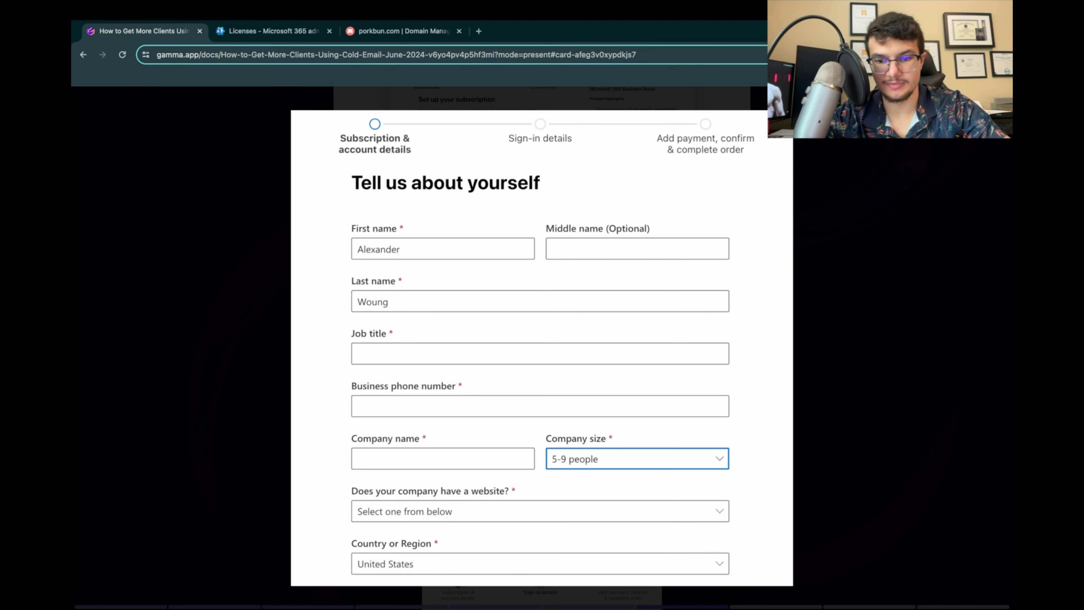
key("Escape")
Step: Read instruction 3 about the admin sign-in and examine the enlarged How you'll sign in screenshot
scroll(542, 348, "down", 2)
scroll(542, 348, "down", 3)
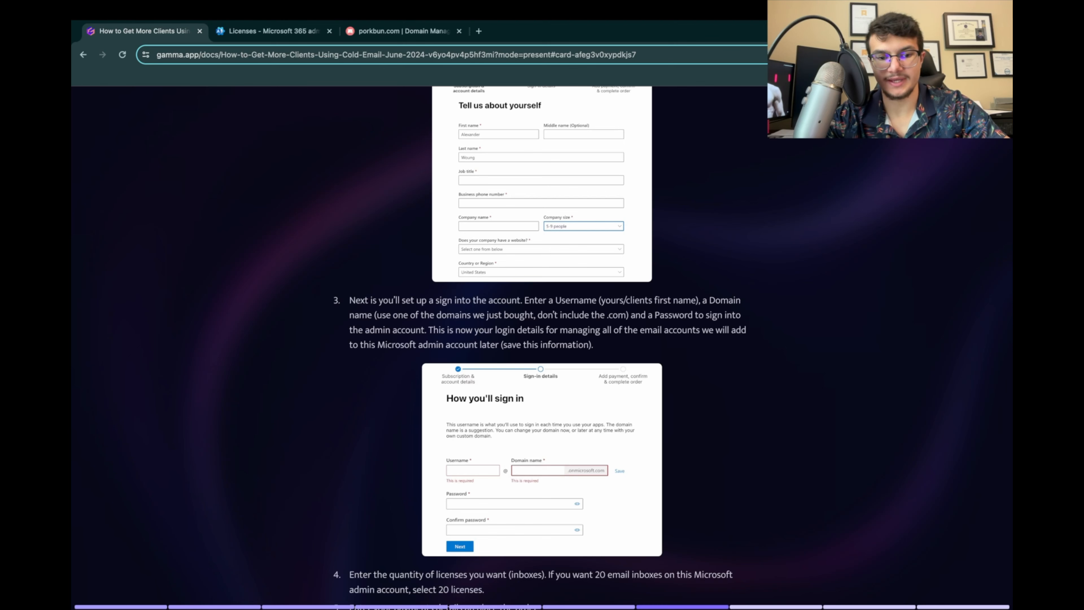
scroll(542, 348, "down", 1)
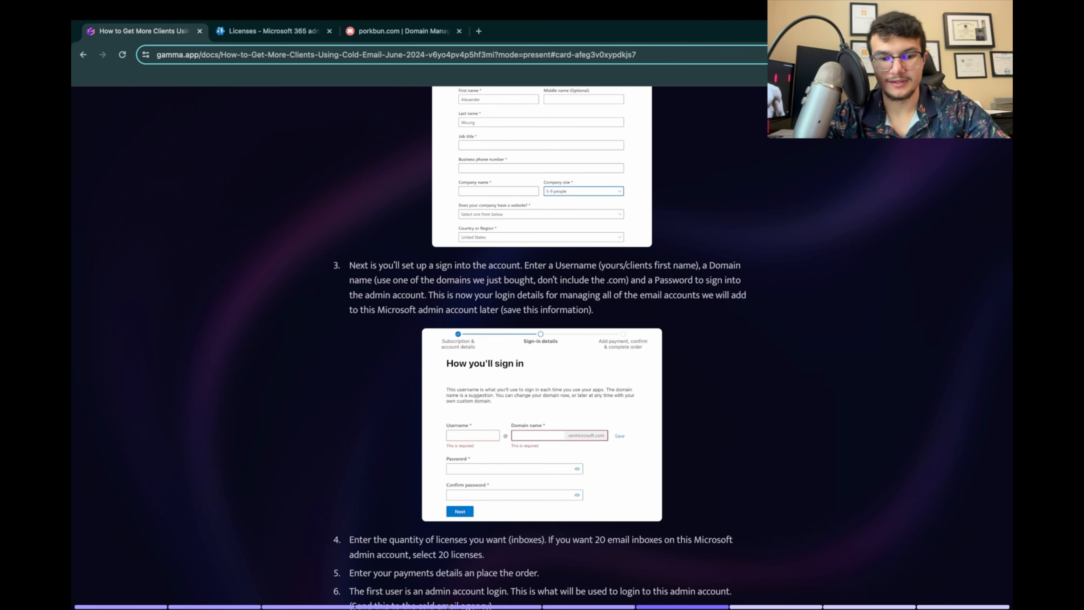
scroll(539, 348, "down", 1)
left_click(542, 387)
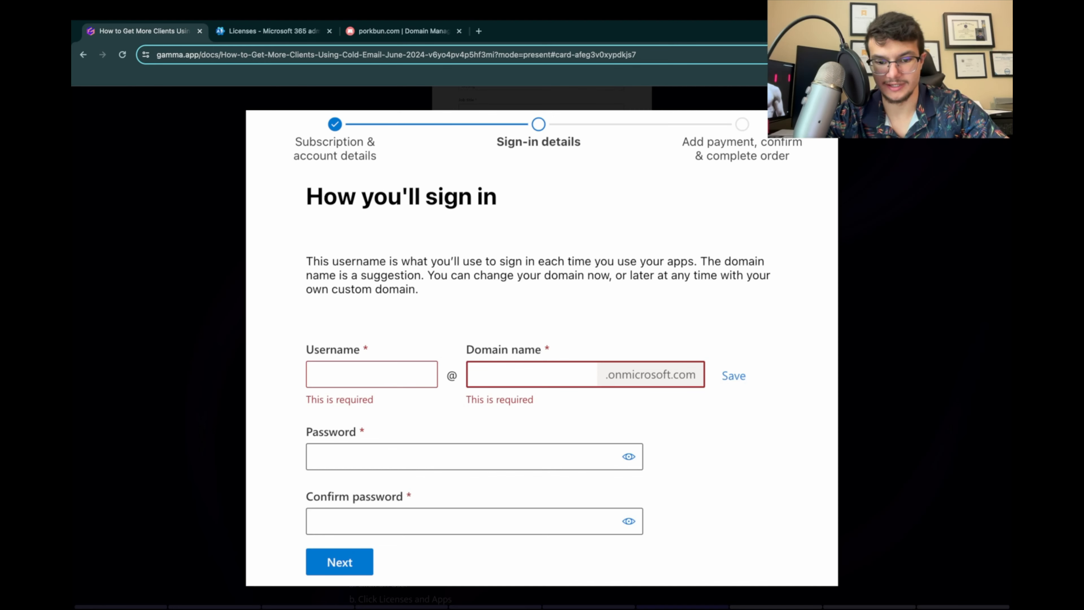
key("Escape")
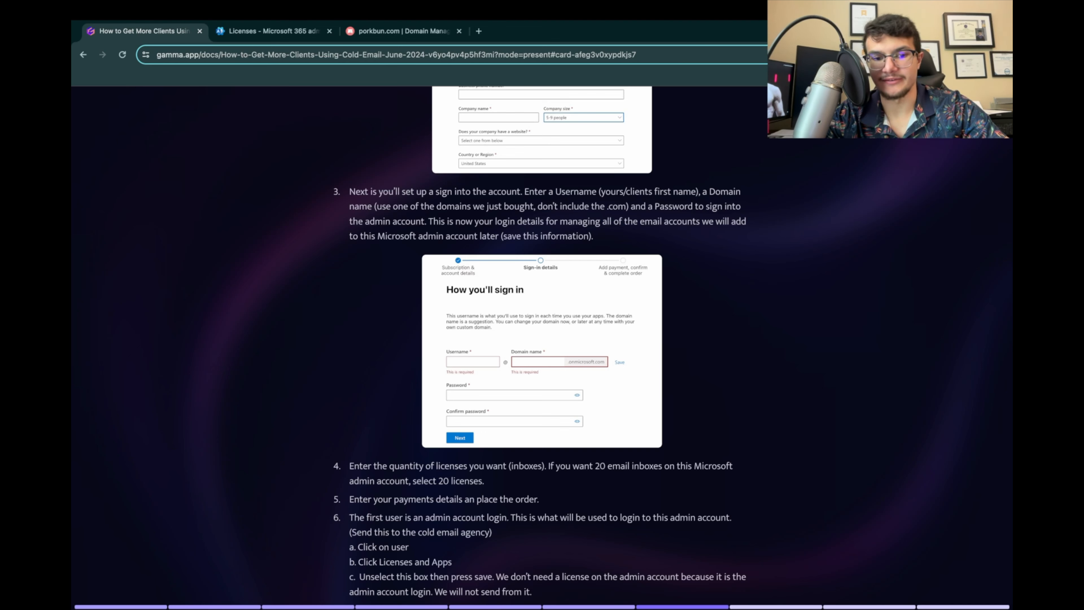
Step: Read instructions 4 to 6, highlighting the license quantity text and the note about sending the login to the cold email agency
scroll(540, 345, "down", 3)
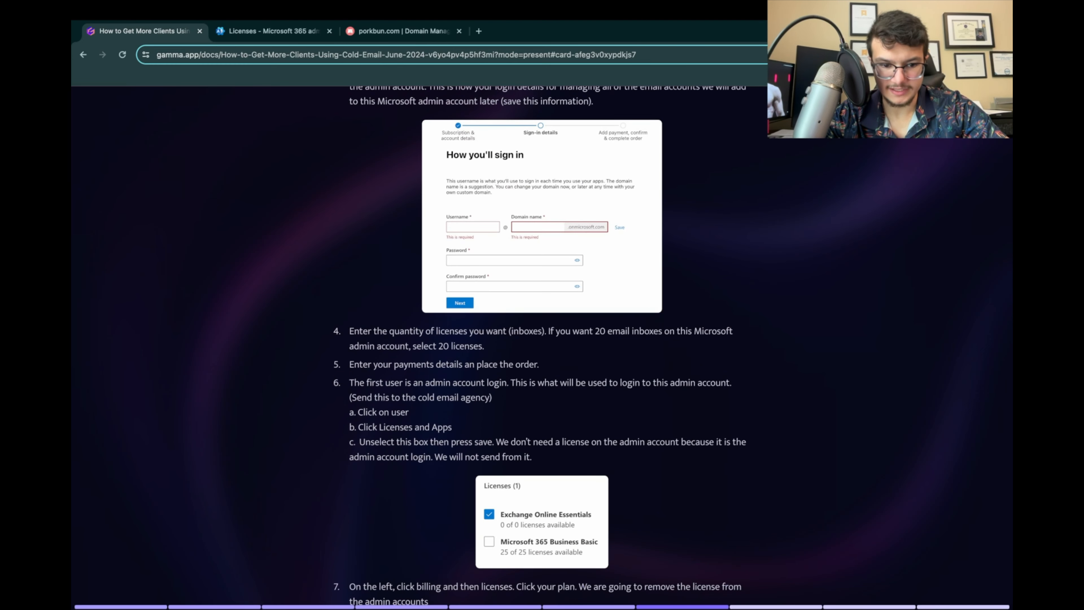
left_click_drag(349, 331, 485, 347)
left_click(486, 348)
scroll(540, 347, "down", 1)
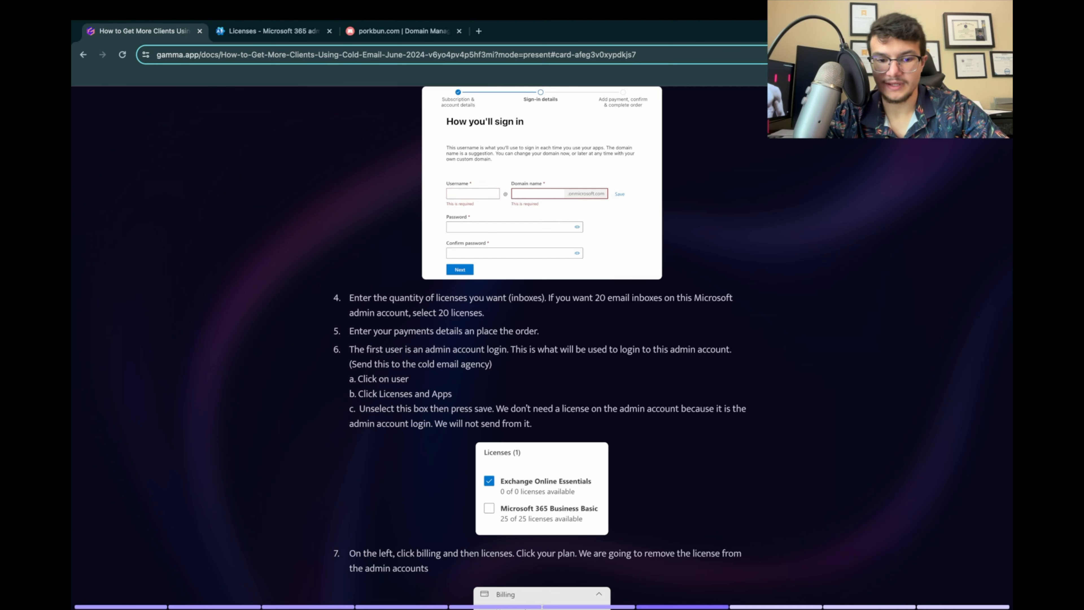
scroll(540, 606, "down", 1)
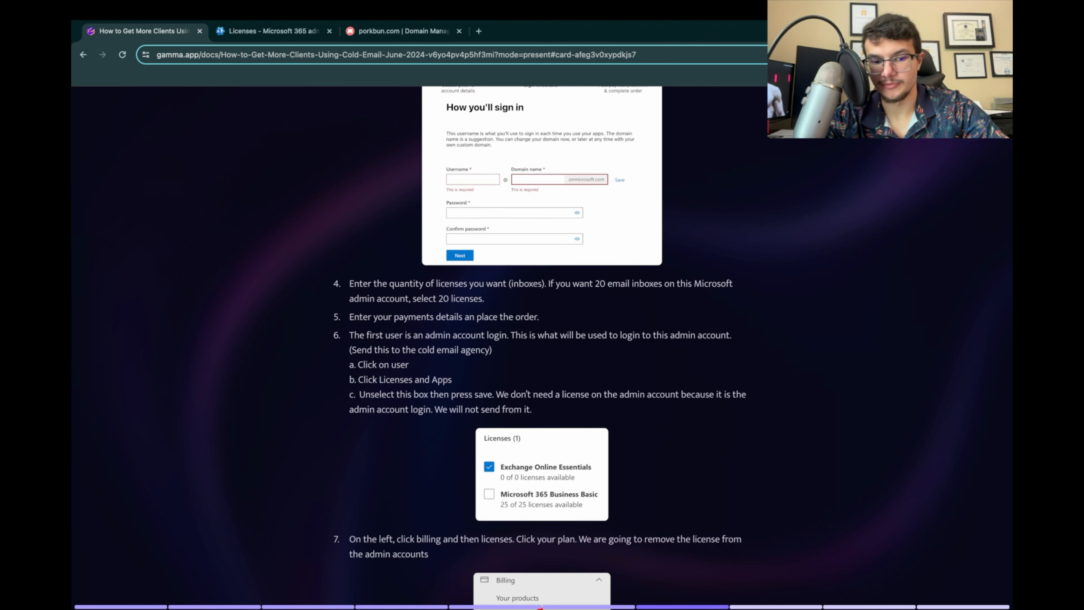
scroll(540, 348, "down", 1)
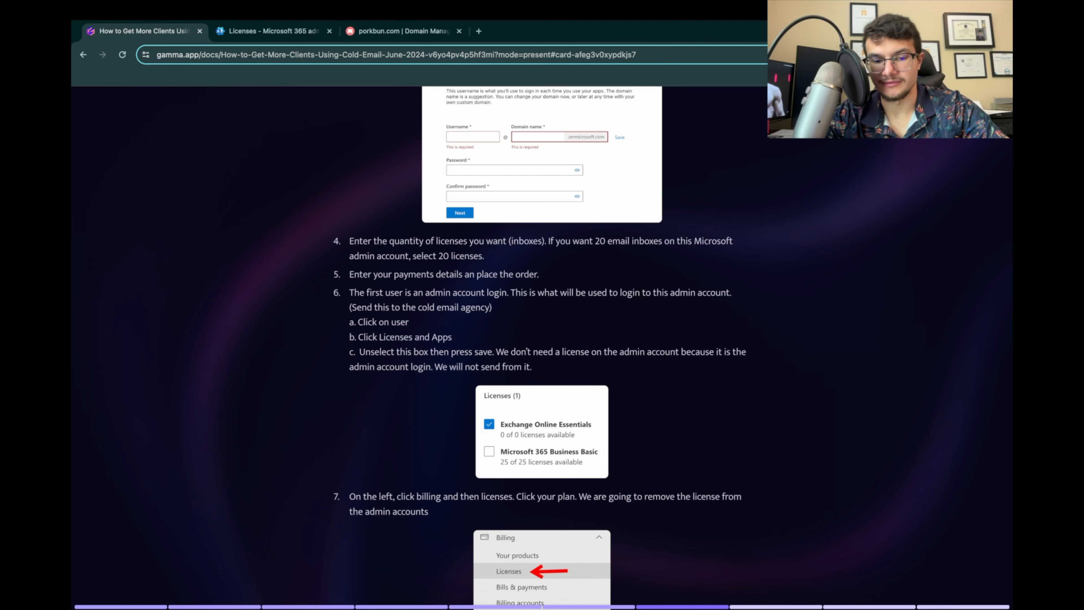
scroll(540, 347, "down", 1)
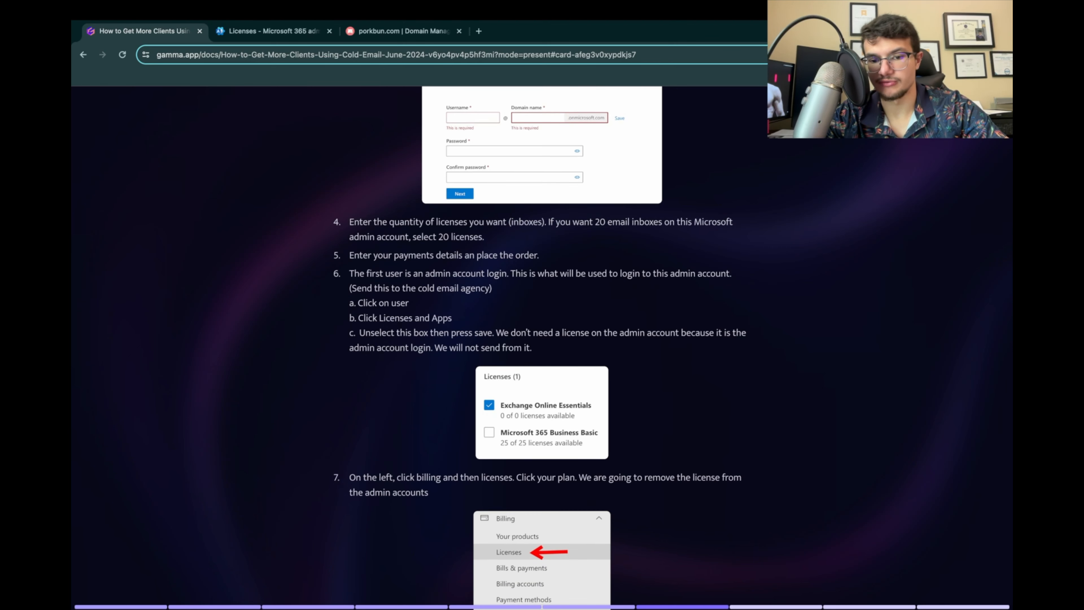
scroll(539, 347, "down", 1)
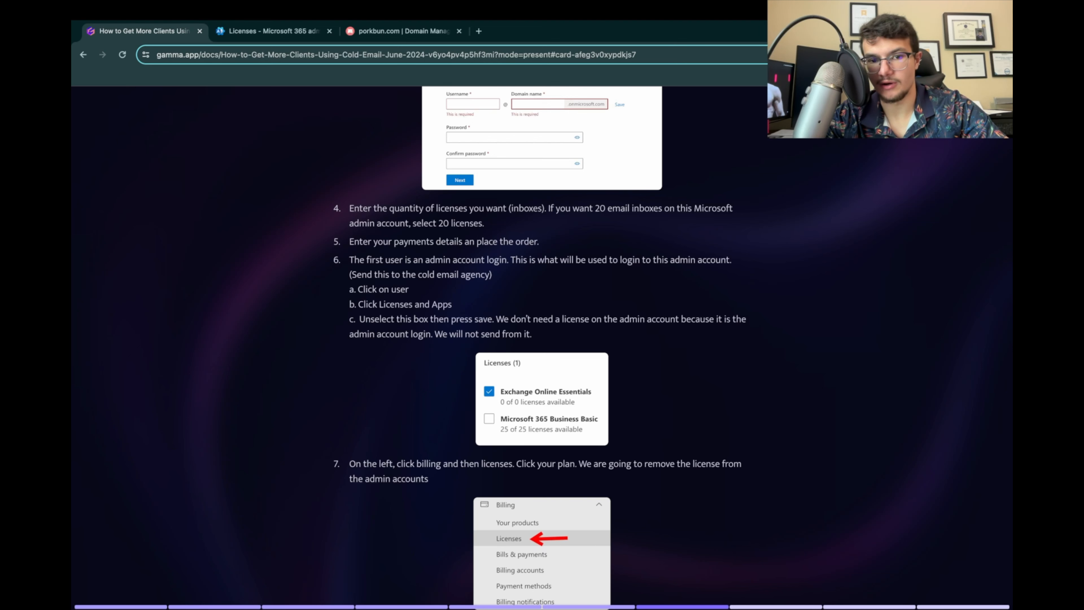
left_click_drag(349, 275, 493, 275)
left_click(494, 277)
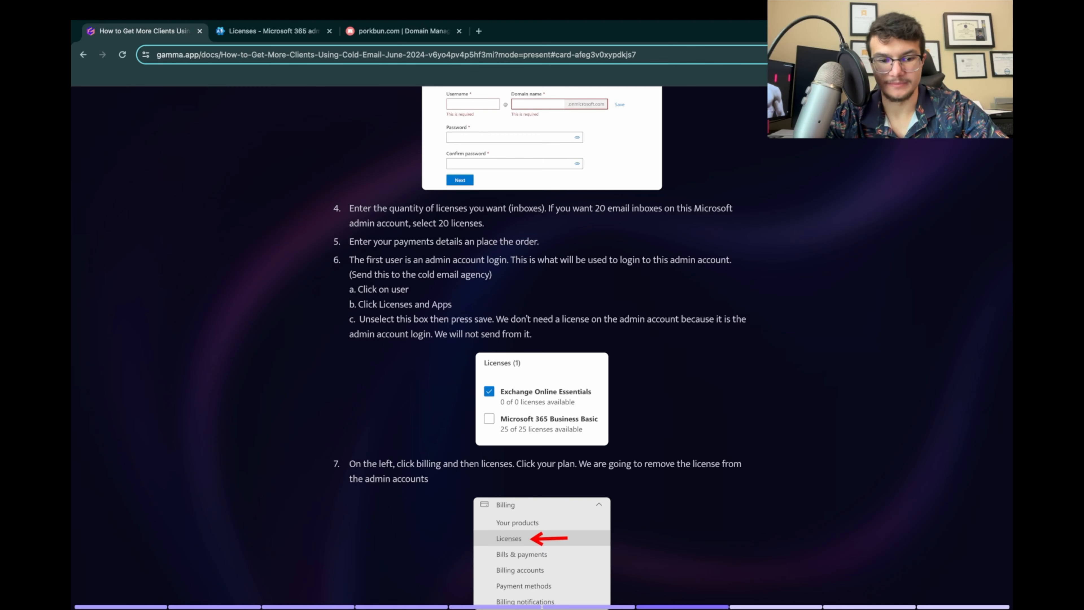
Step: Review the instructions for unlicensing the admin account and examine the enlarged Licenses screenshot under instruction 6
scroll(542, 348, "down", 3)
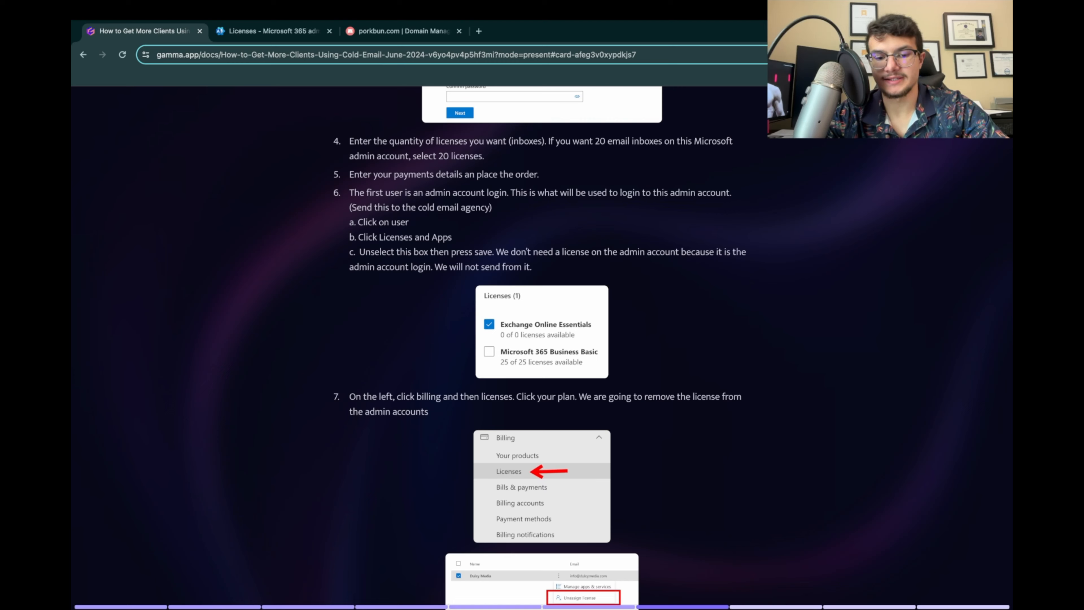
scroll(542, 346, "up", 7)
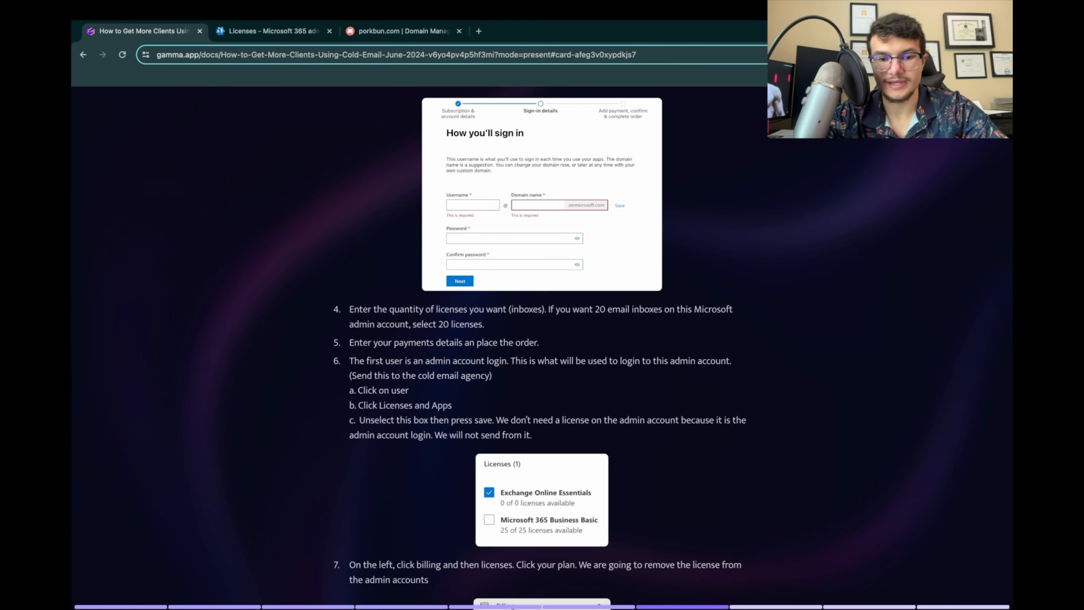
scroll(542, 346, "down", 5)
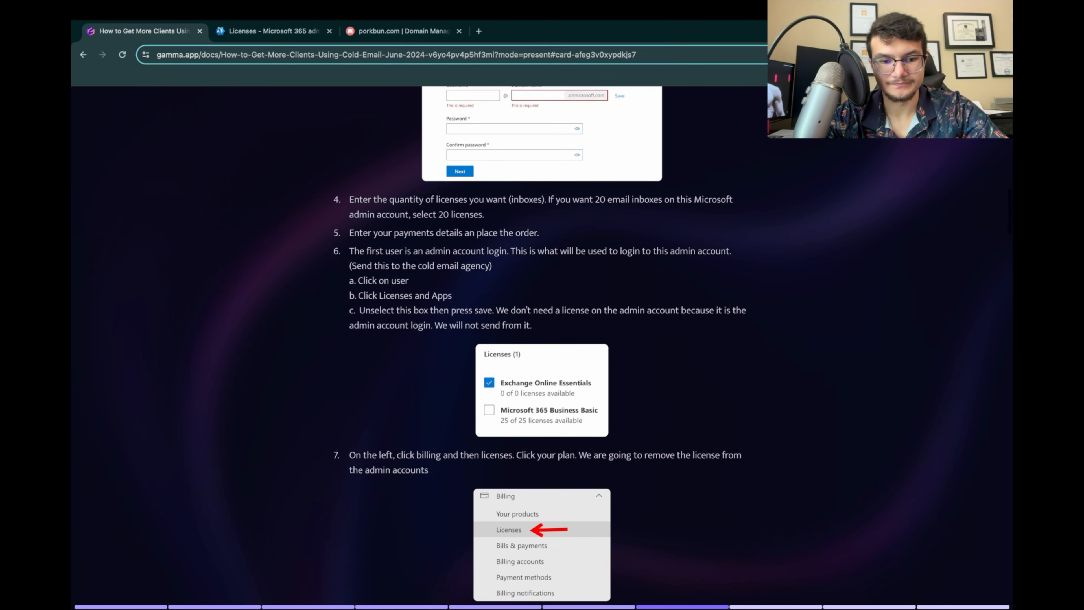
scroll(542, 346, "down", 3)
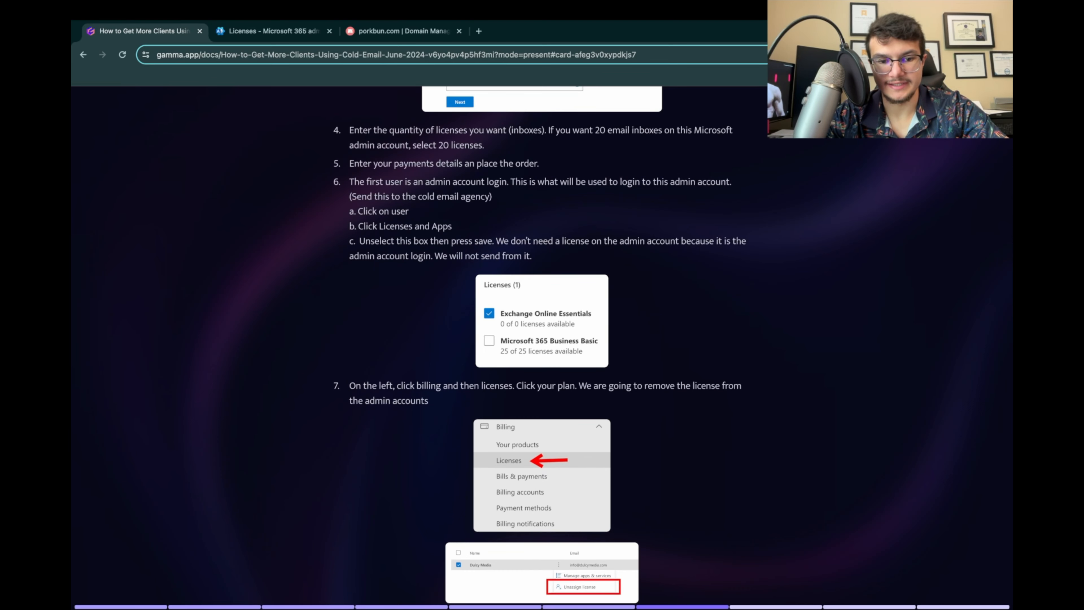
scroll(543, 345, "down", 1)
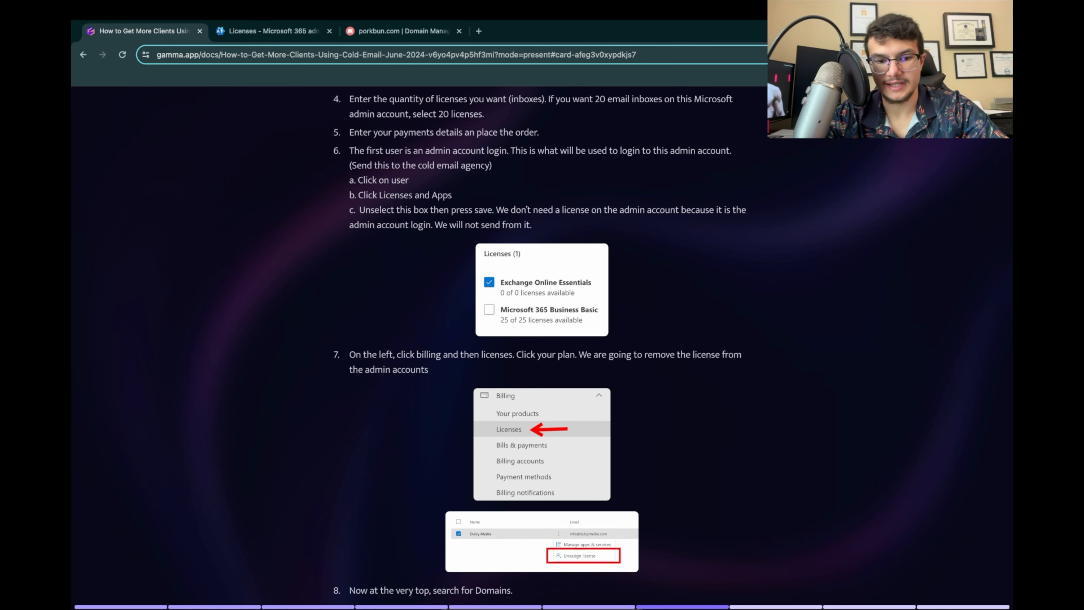
left_click(543, 290)
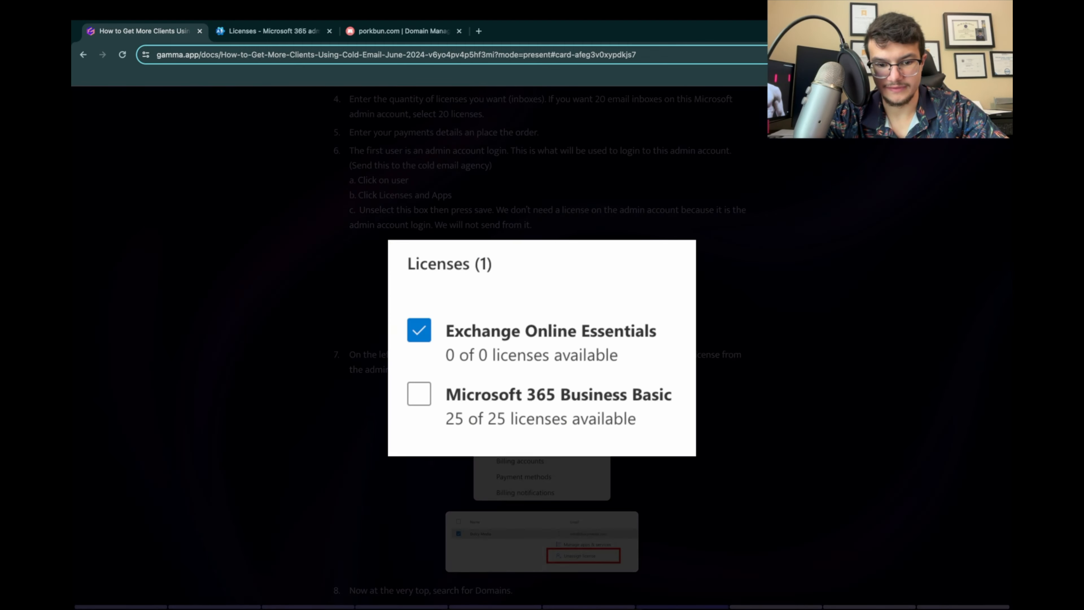
key("Escape")
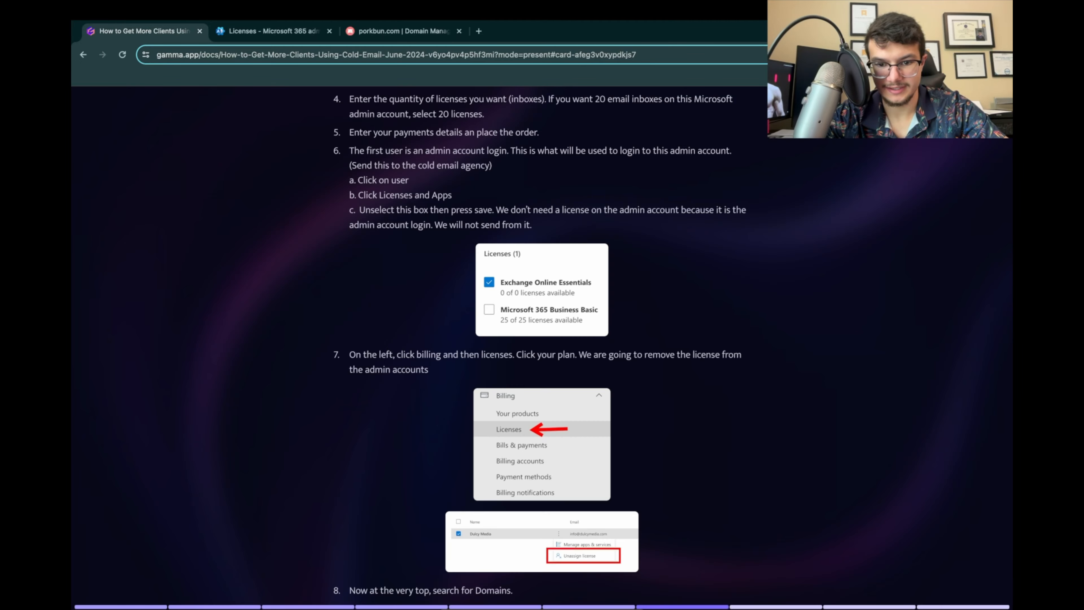
Step: Read instructions 7 to 9 on unassigning the admin license, searching for Domains and adding a domain
scroll(543, 346, "down", 1)
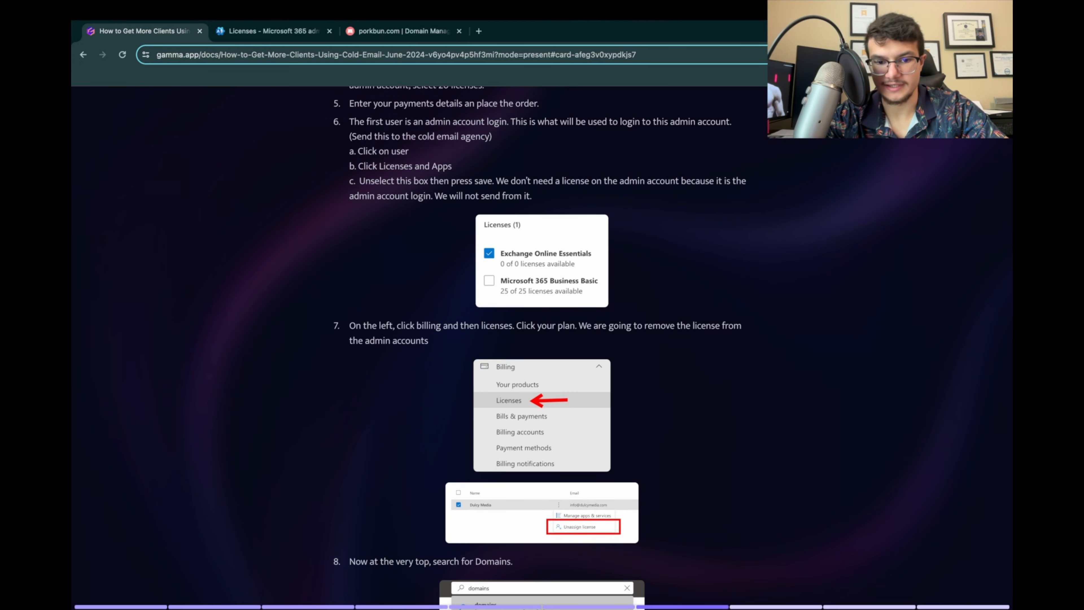
scroll(542, 346, "down", 5)
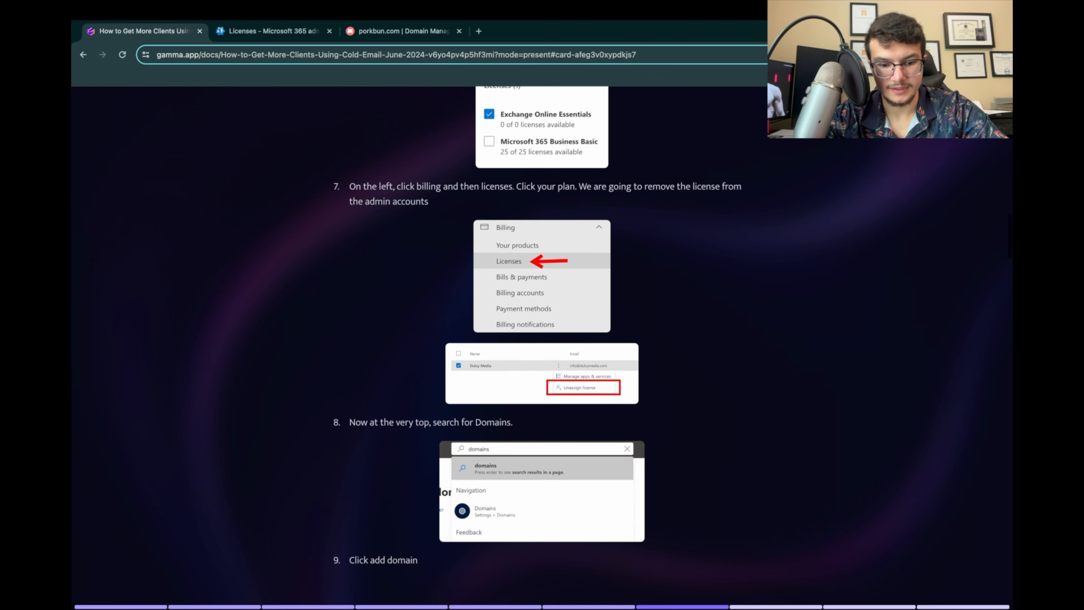
scroll(542, 346, "down", 1)
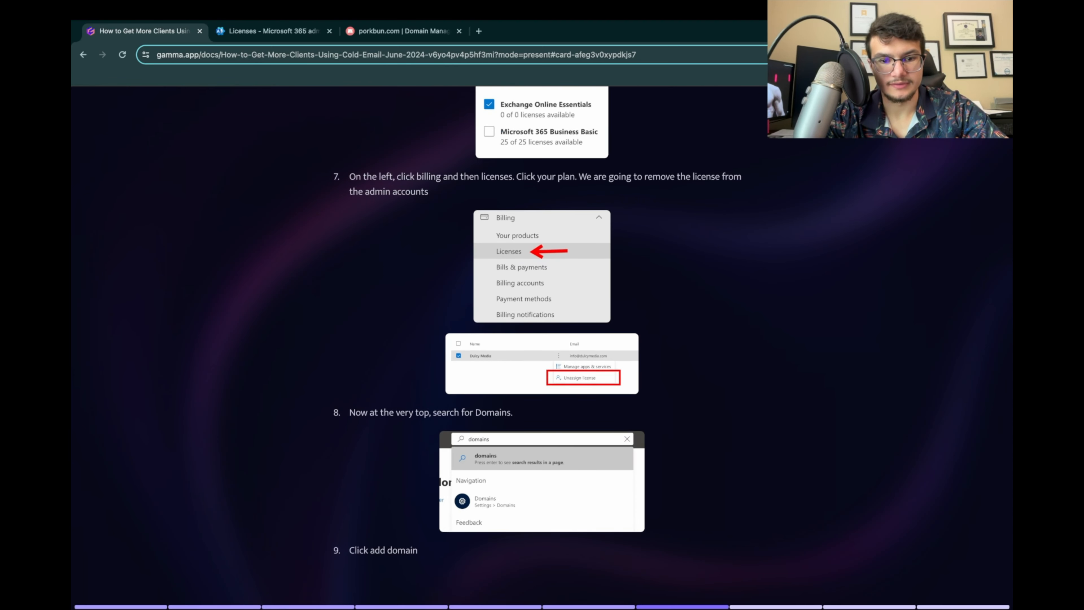
Step: Switch to the Microsoft 365 admin center, go back to the Licenses list and open the Microsoft 365 Business Basic license details
left_click(274, 31)
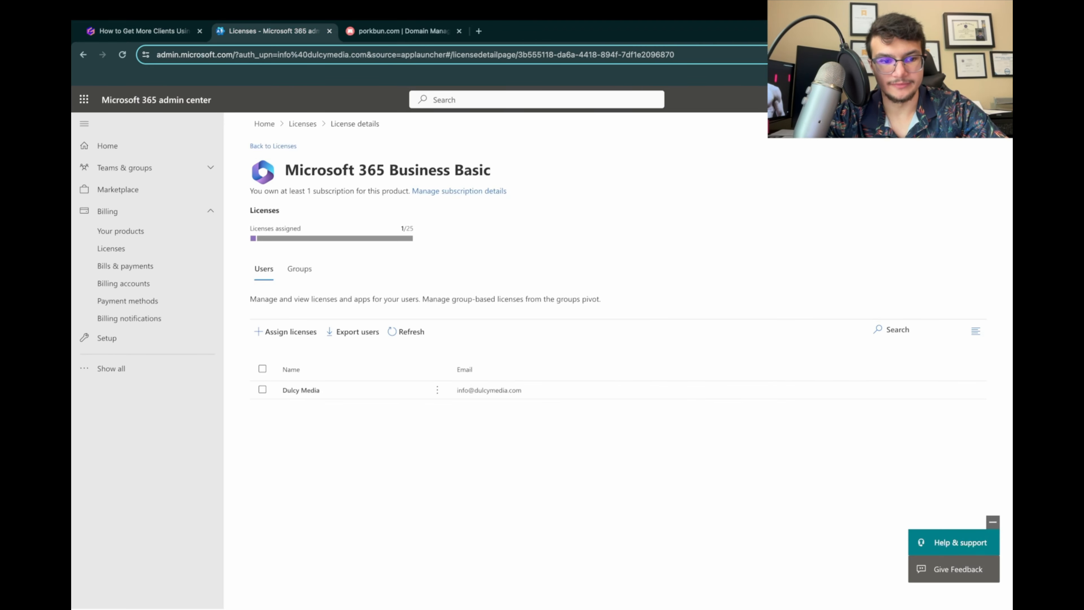
left_click(272, 146)
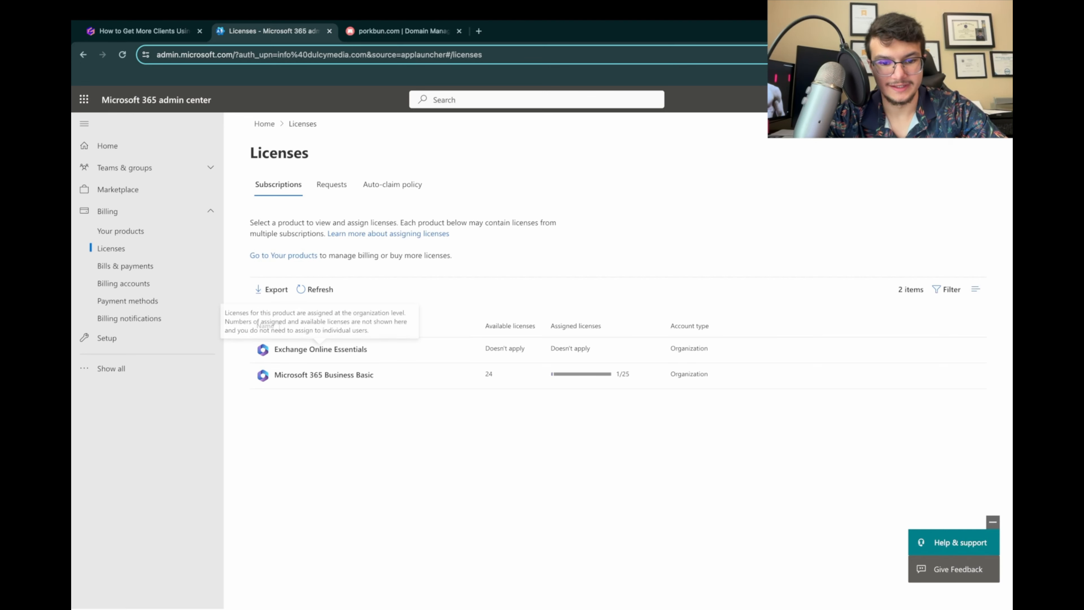
left_click(324, 374)
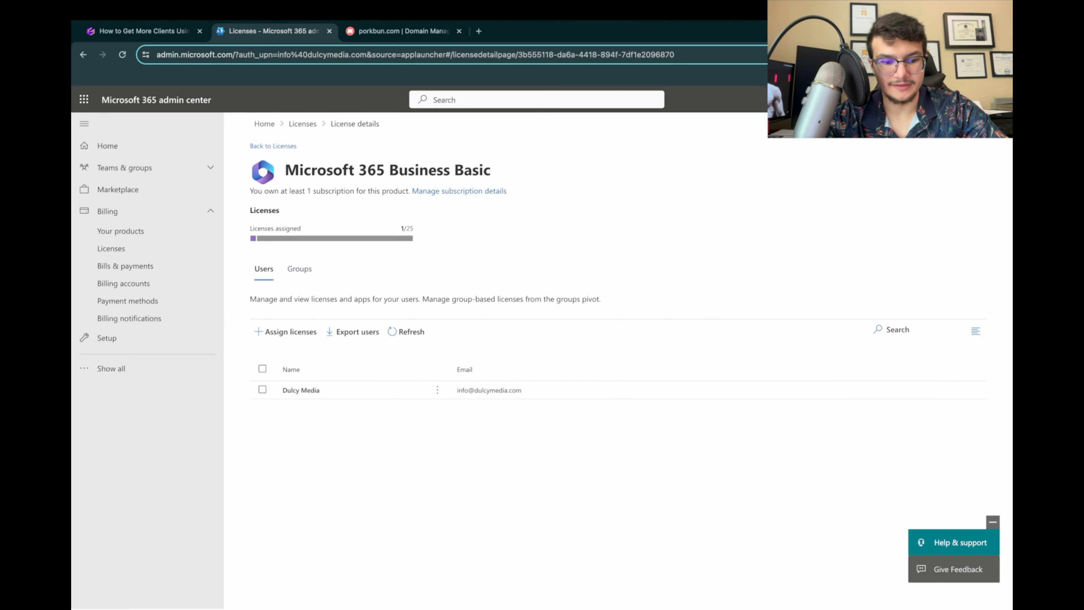
Step: Select the Dulcy Media user and review its apps-and-services settings and the license unassign option without changing the assignment
left_click(262, 390)
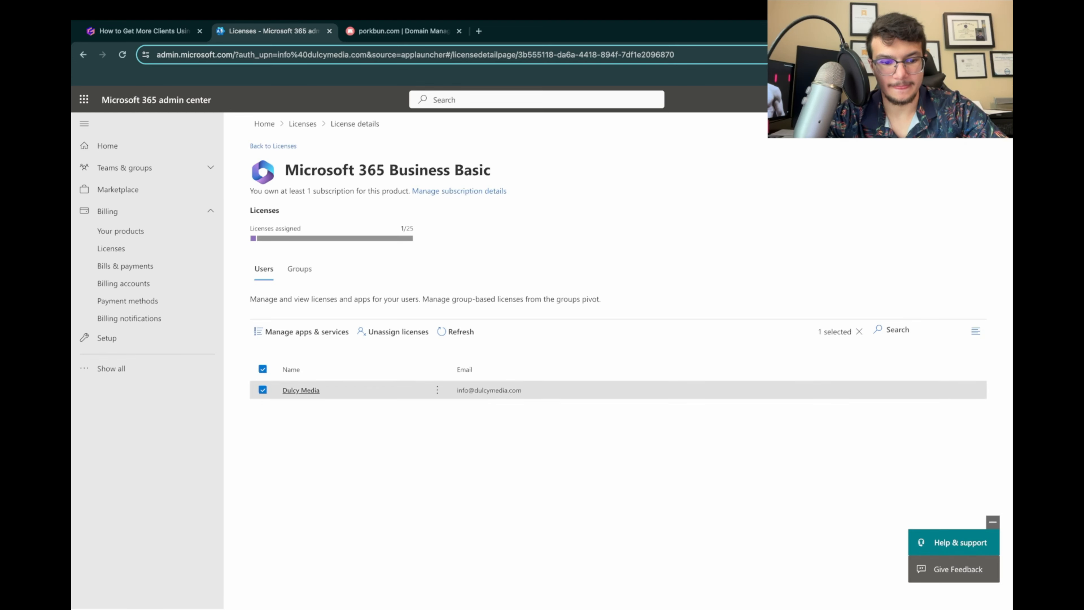
left_click(301, 331)
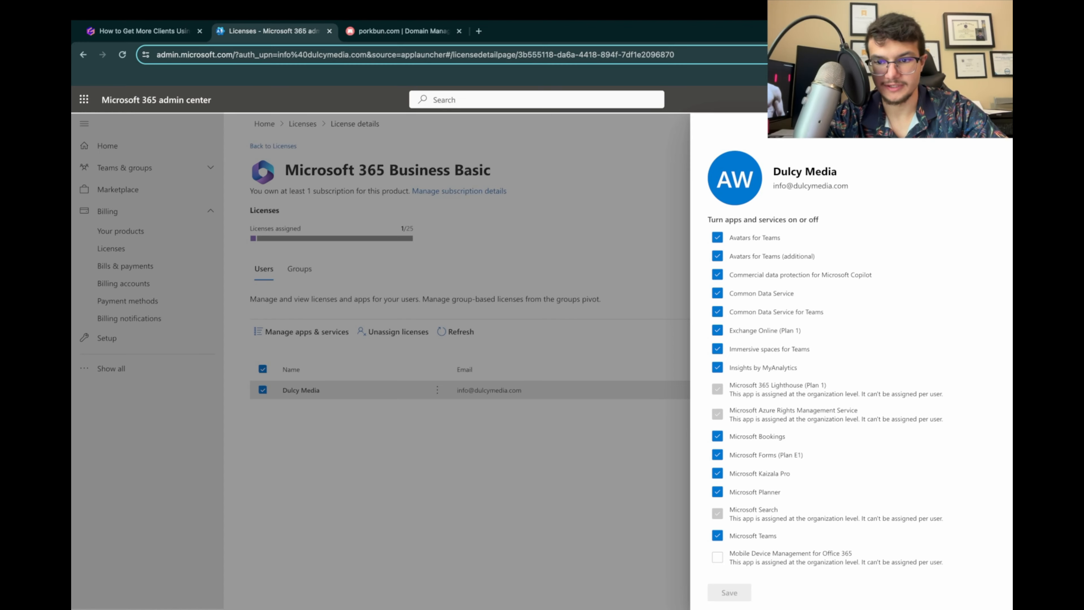
key("Escape")
left_click(437, 390)
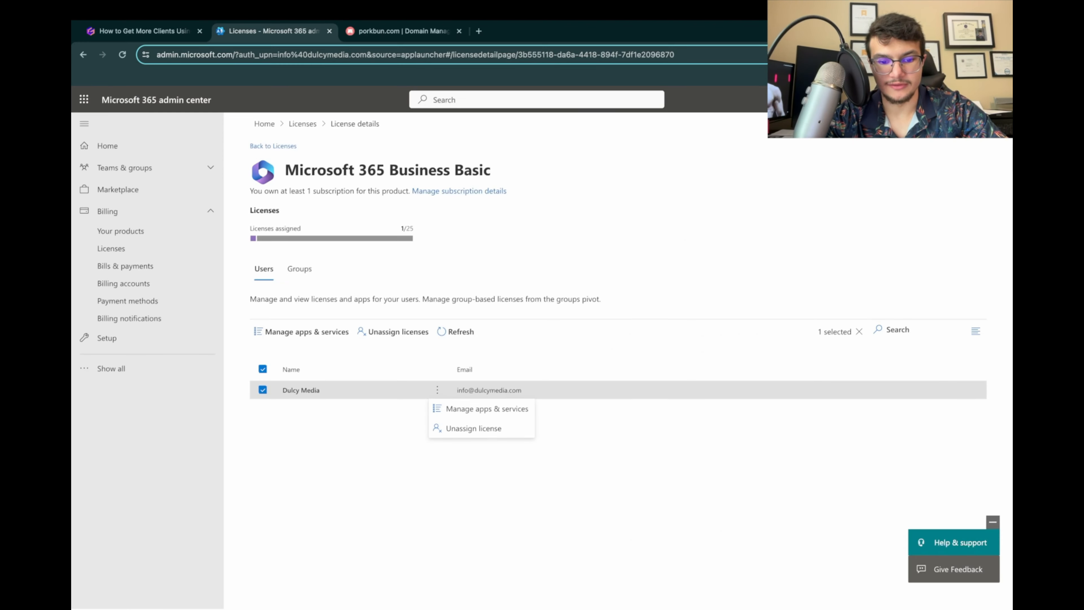
key("Escape")
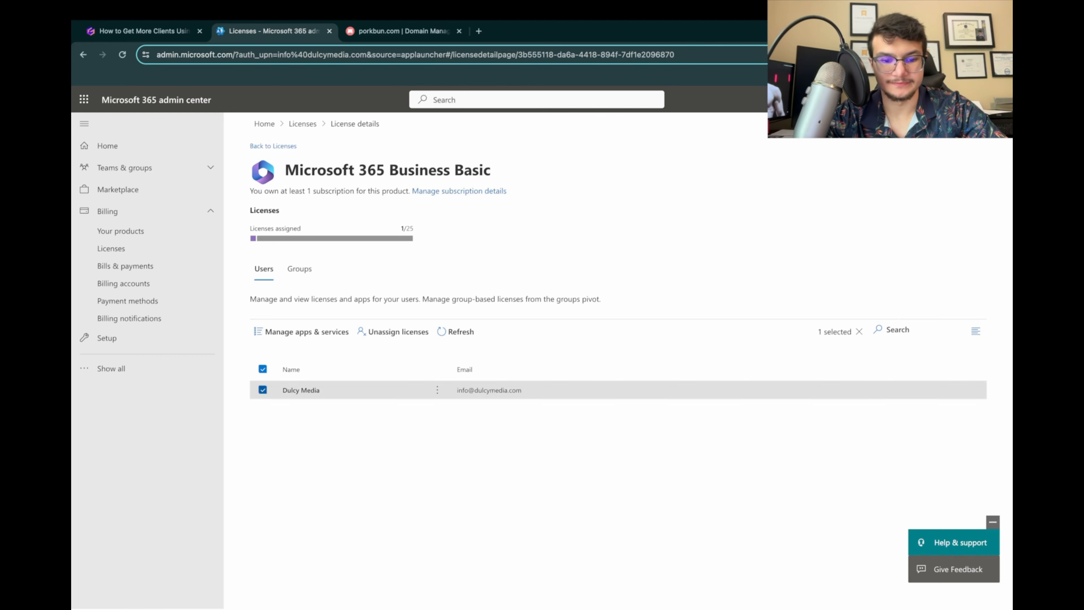
left_click(262, 389)
Step: Switch to the presentation and read instructions 7 to 10 on searching for Domains, adding a domain and entering its Porkbun name
left_click(145, 31)
scroll(542, 325, "down", 2)
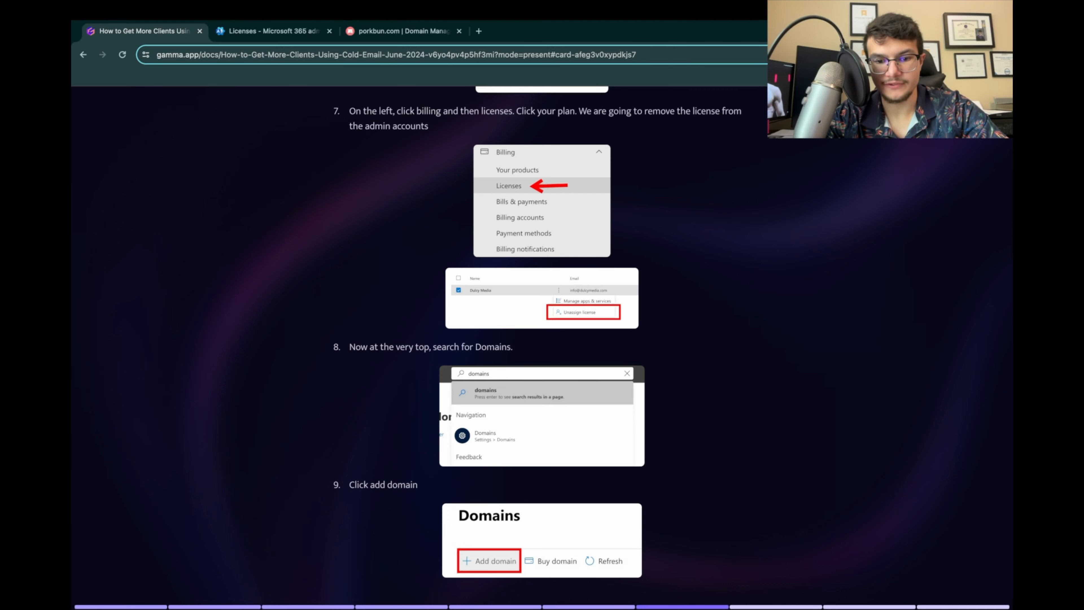
scroll(543, 325, "down", 2)
scroll(542, 325, "down", 2)
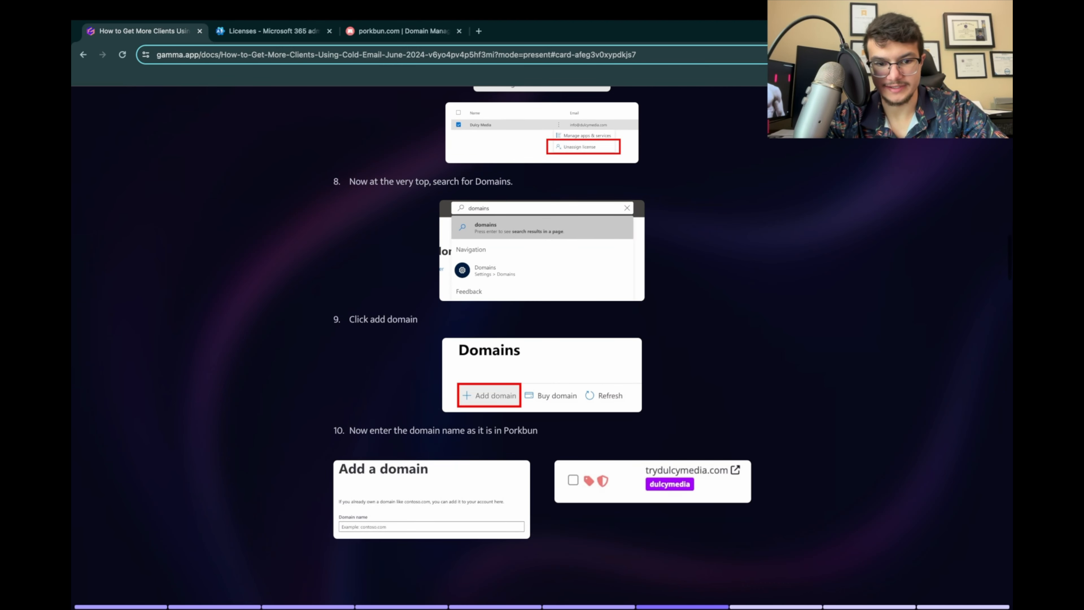
left_click(542, 251)
Step: Switch to the Microsoft 365 admin center, search for "domain" and open the Domains settings page
left_click(274, 31)
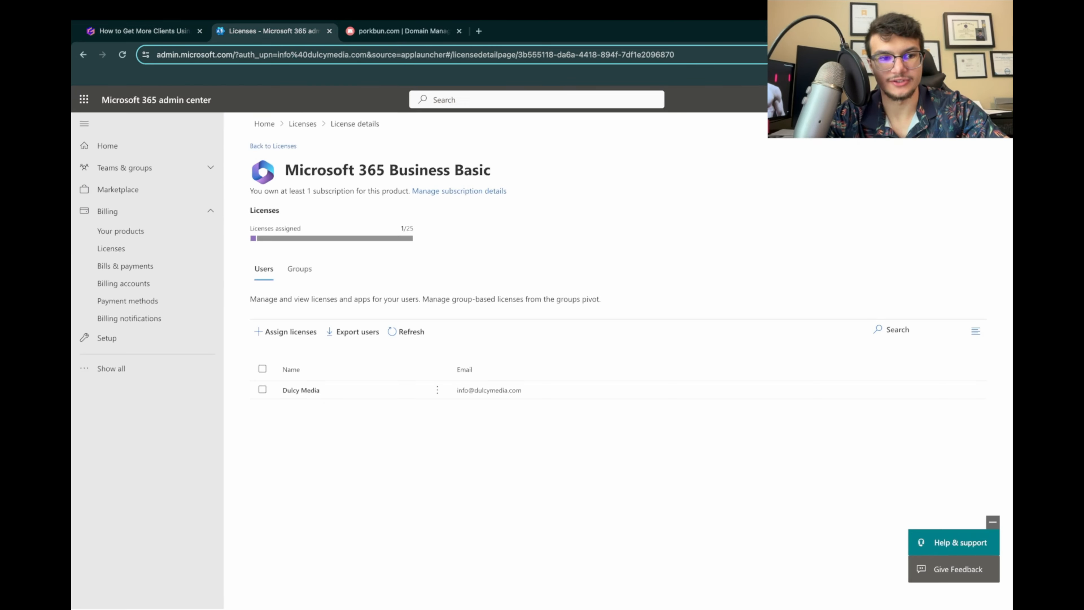
left_click(537, 99)
type("domain")
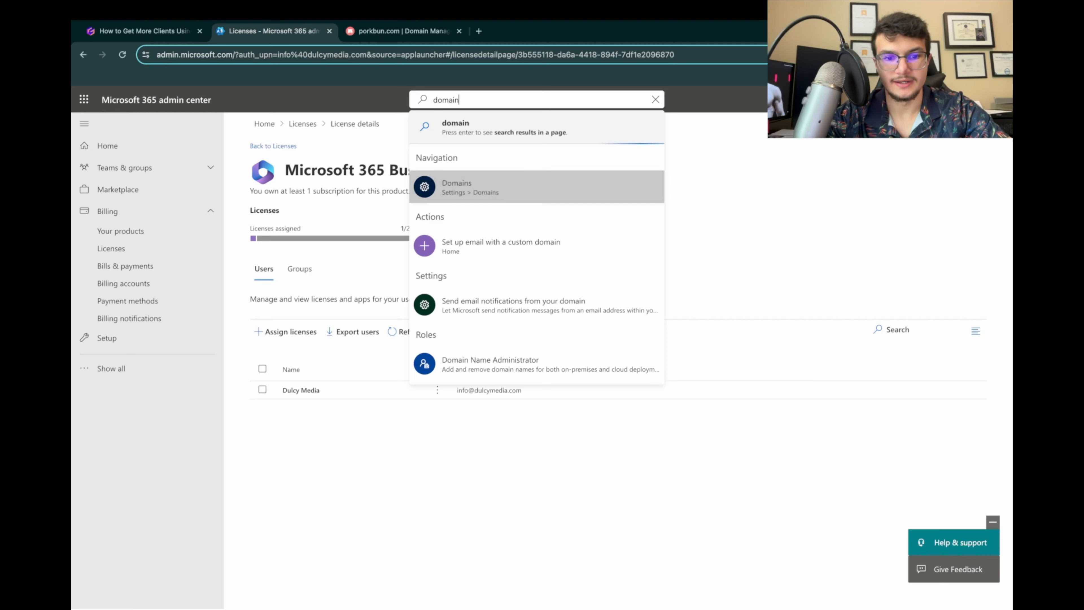
left_click(512, 187)
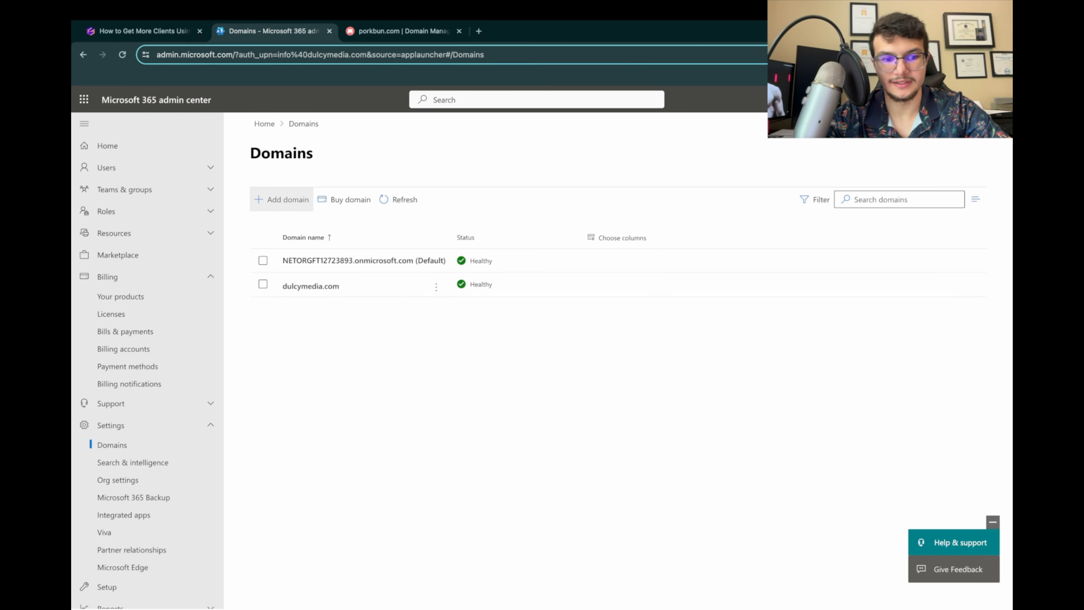
Step: Add the domain growwithdulcymedia.com and choose to verify ownership by adding a TXT record to its DNS records
left_click(281, 199)
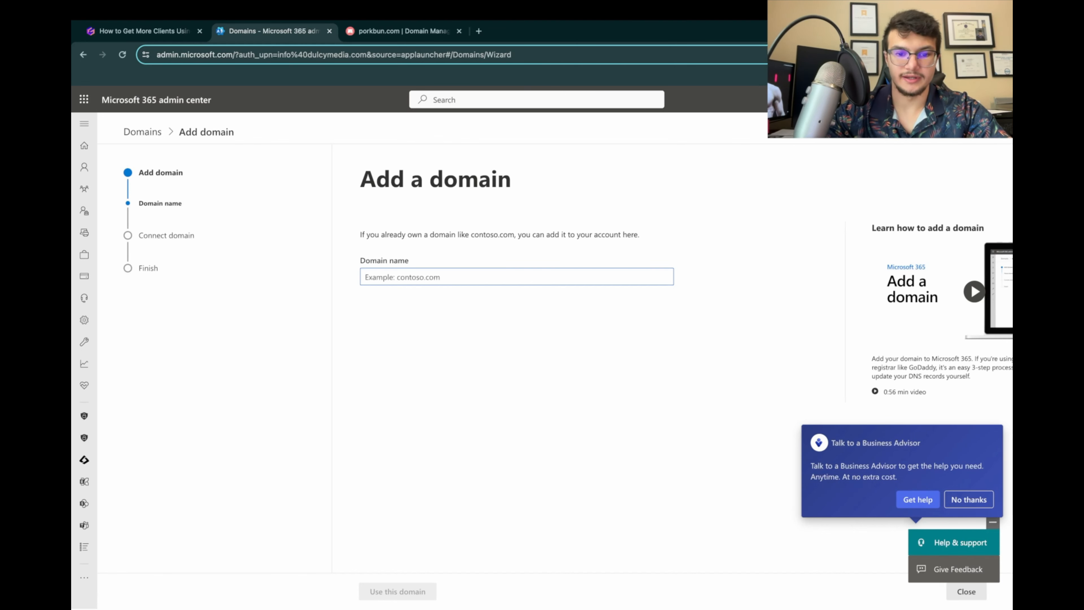
type("growwit")
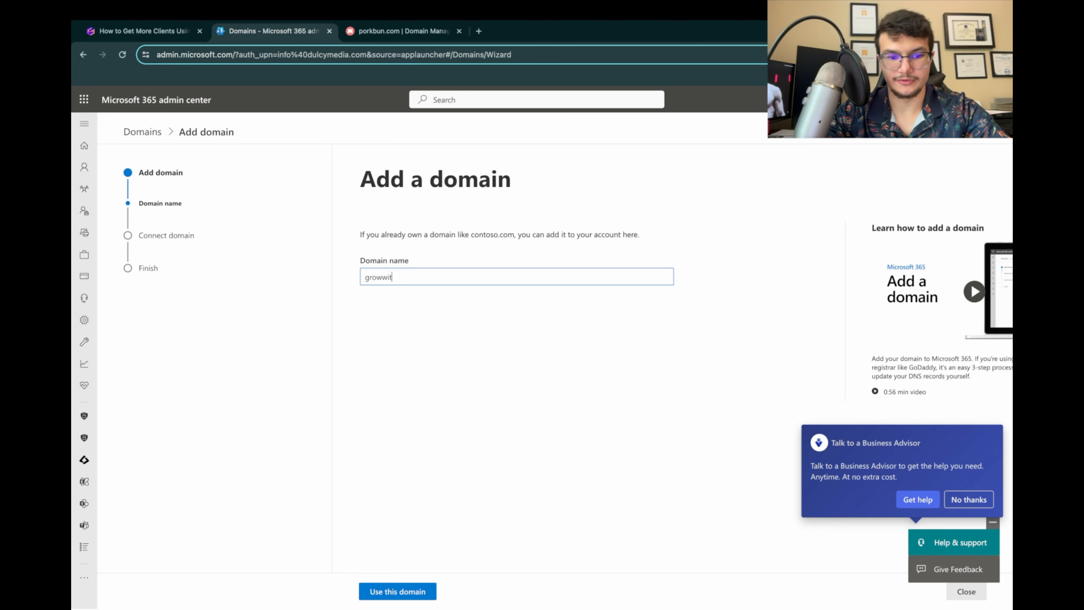
type("hdulcymedia")
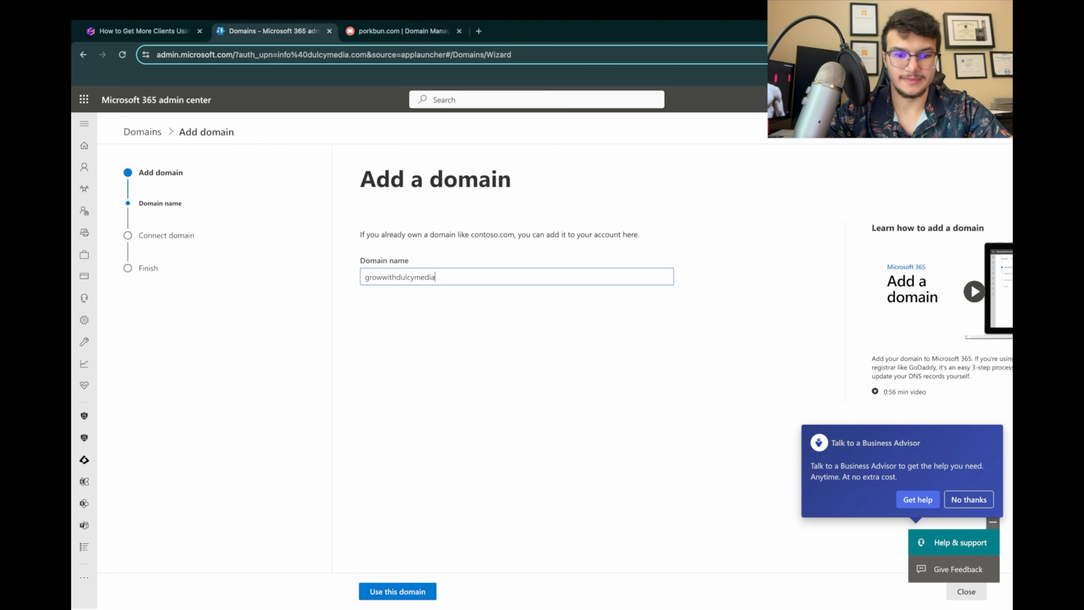
type(".com")
key("Return")
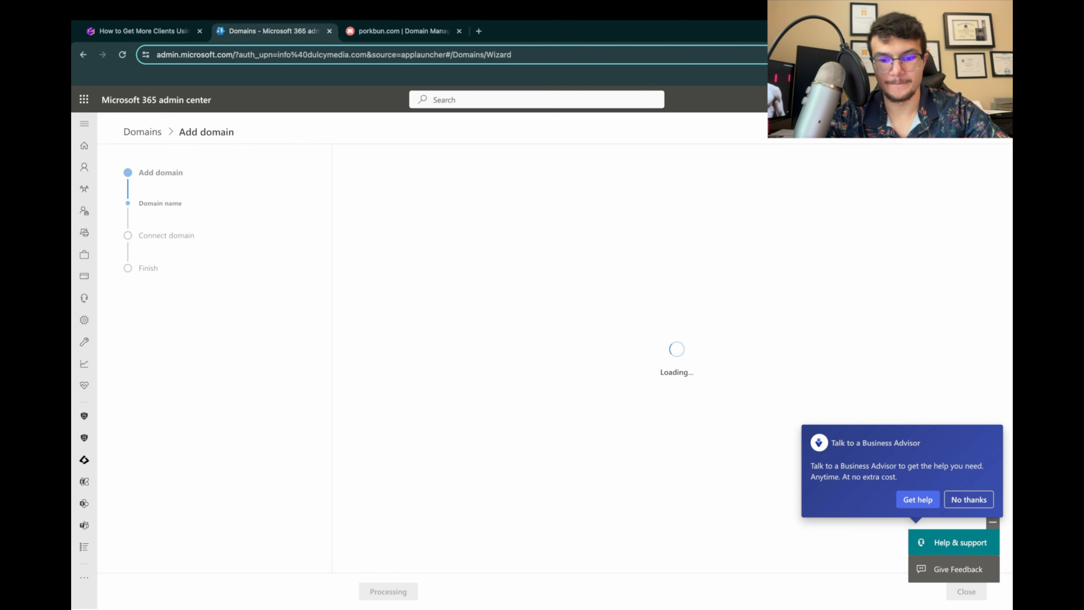
left_click(969, 500)
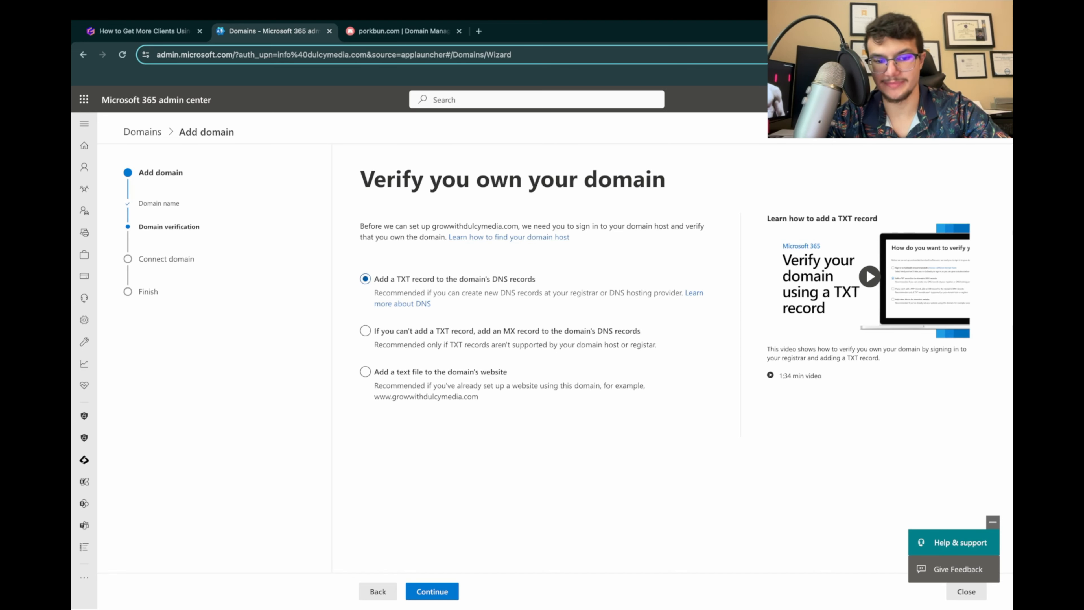
left_click(432, 591)
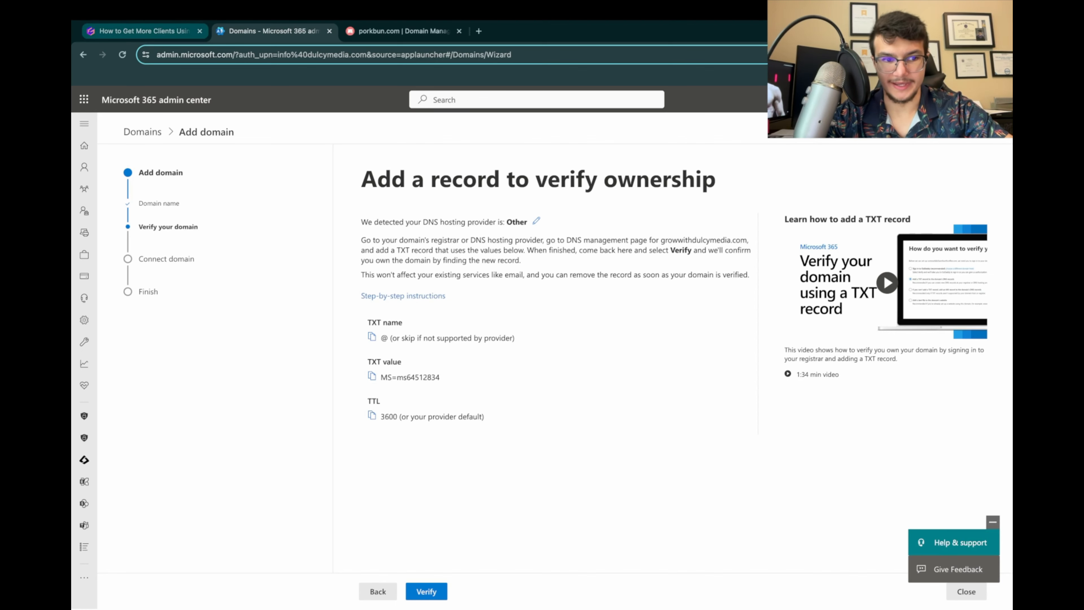
Step: Switch to the presentation and read instructions 9 to 14 on adding the domain and its TXT verification record
left_click(144, 31)
left_click(180, 171)
scroll(543, 341, "down", 3)
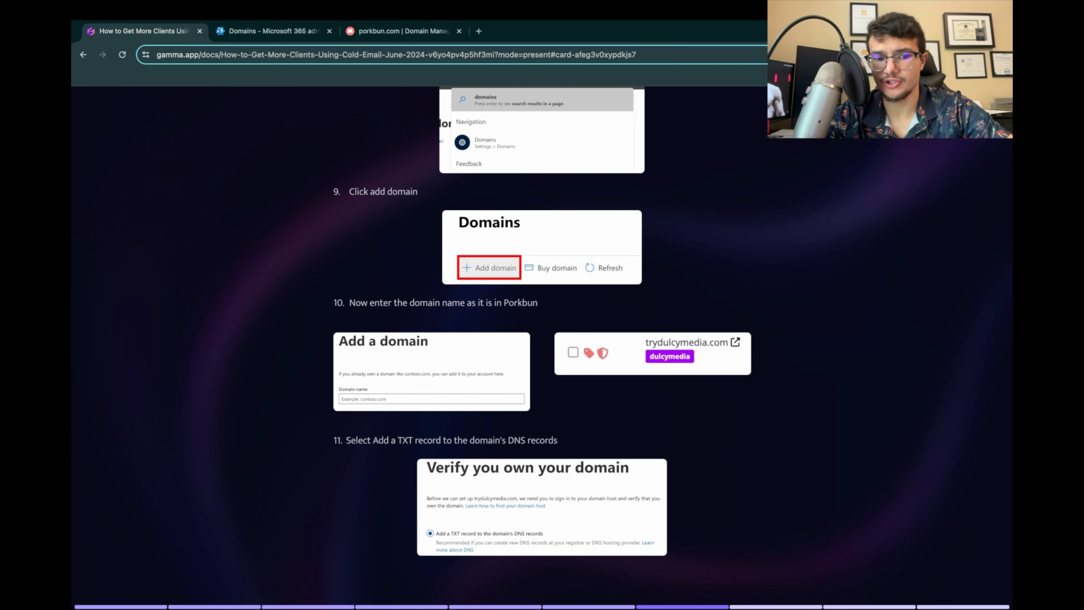
scroll(542, 320, "down", 1)
scroll(542, 320, "down", 4)
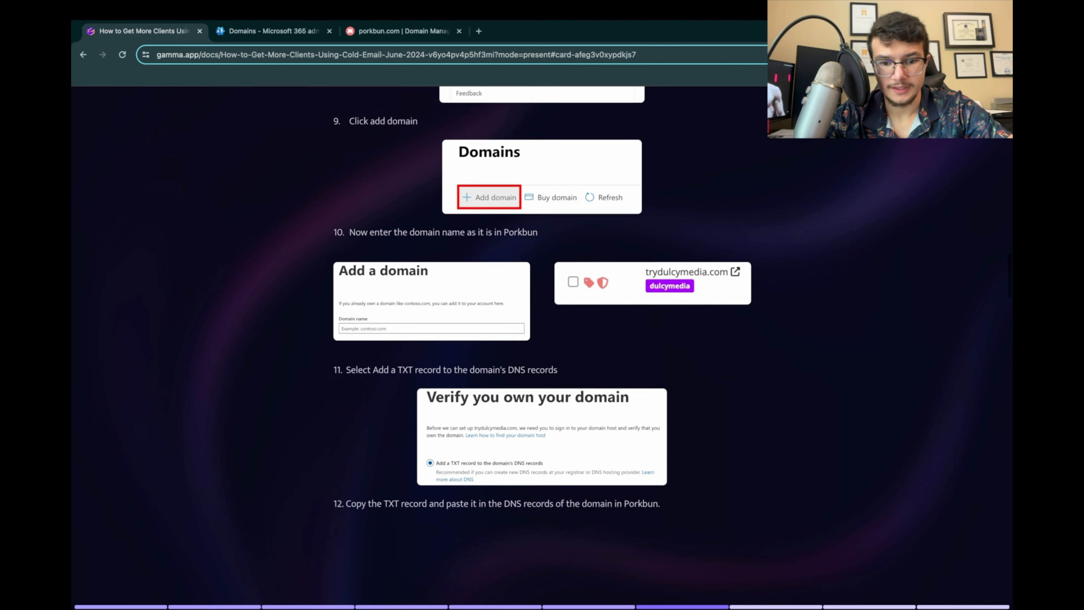
scroll(542, 342, "down", 1)
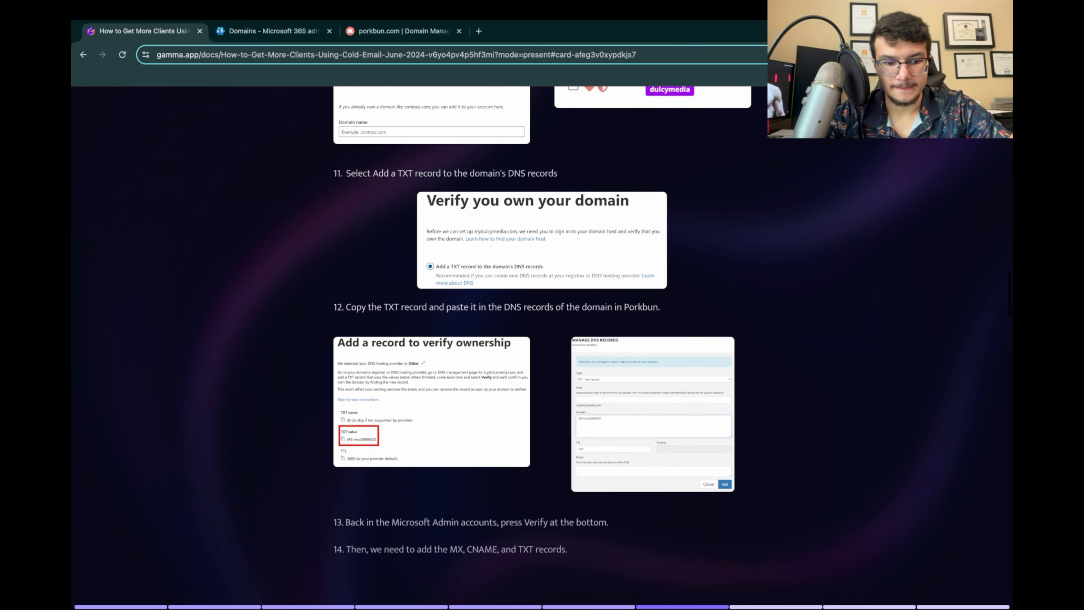
scroll(542, 342, "down", 2)
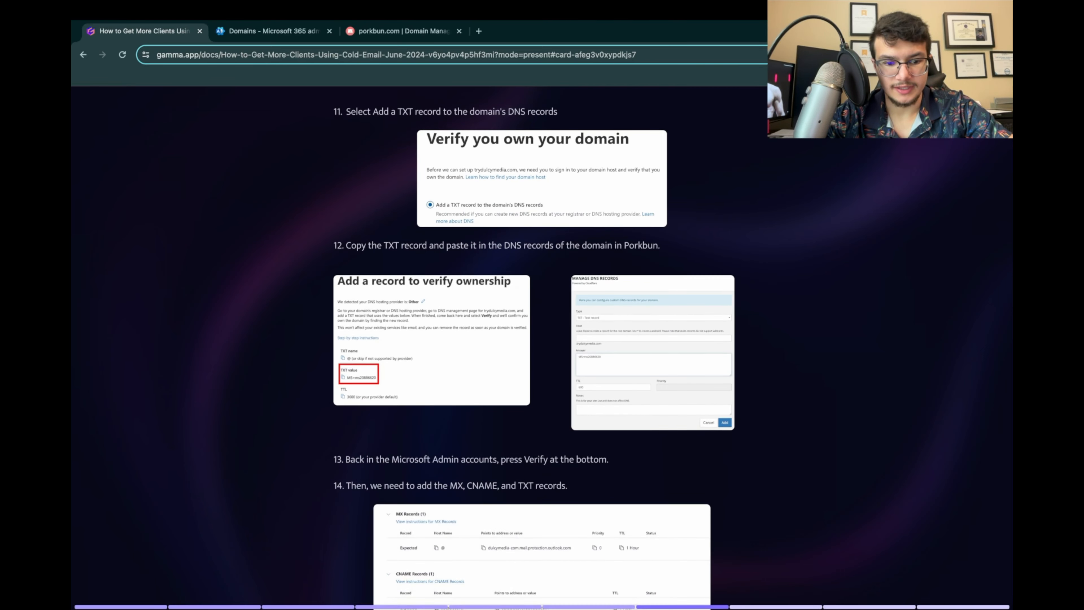
Step: Examine the enlarged ownership verification and Manage DNS Records screenshots under instruction 12
left_click(432, 341)
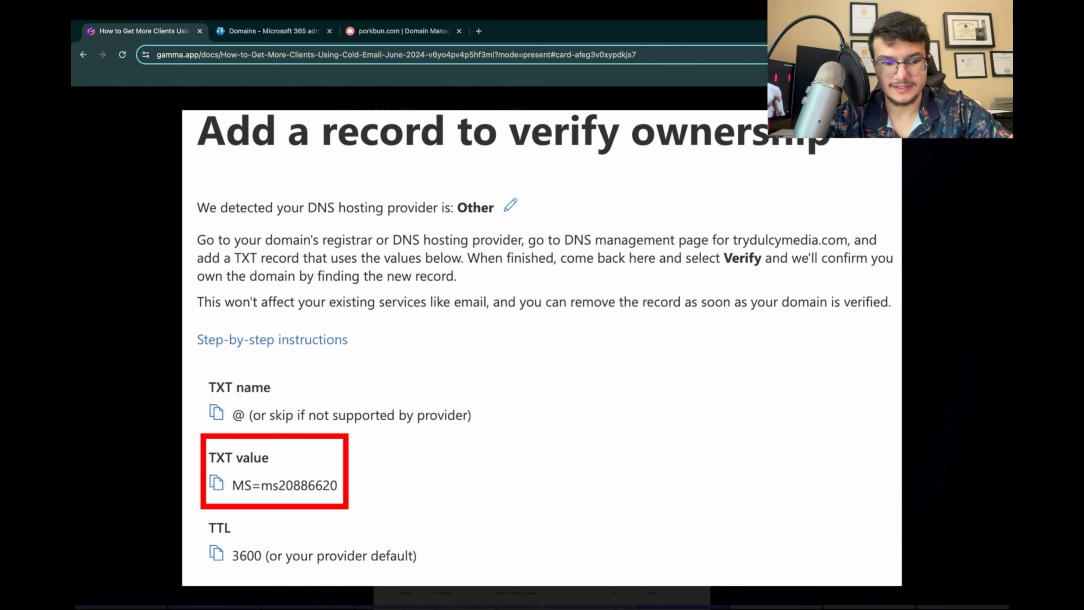
key("Escape")
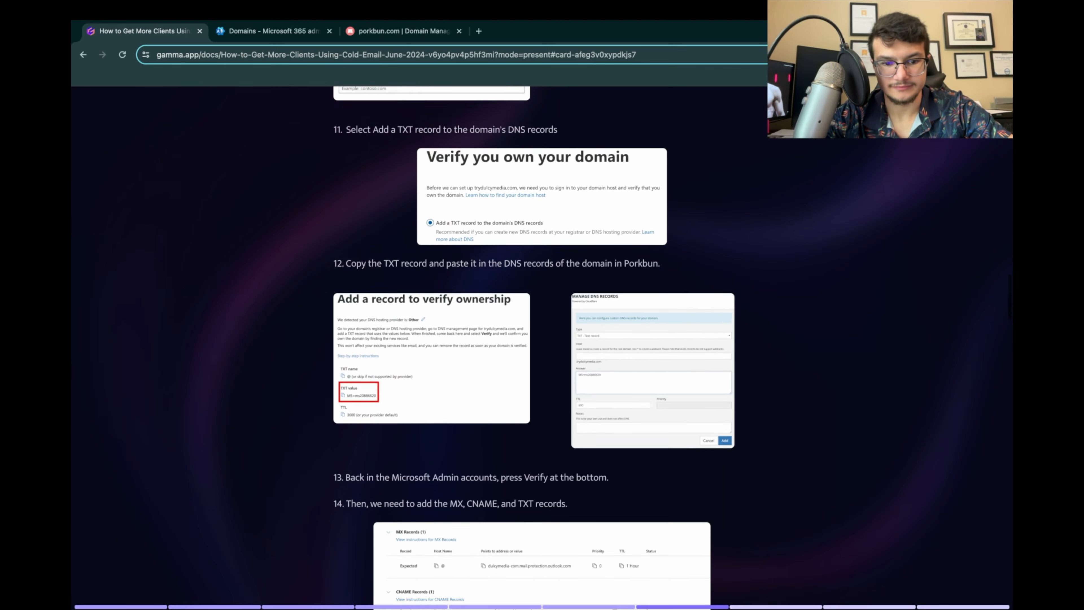
left_click(653, 378)
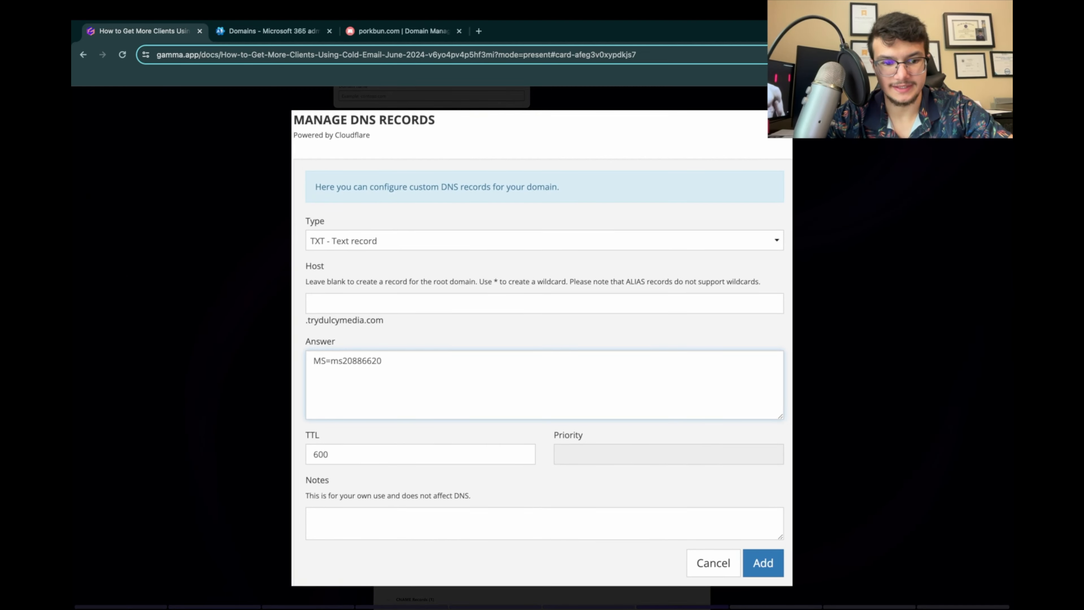
key("Escape")
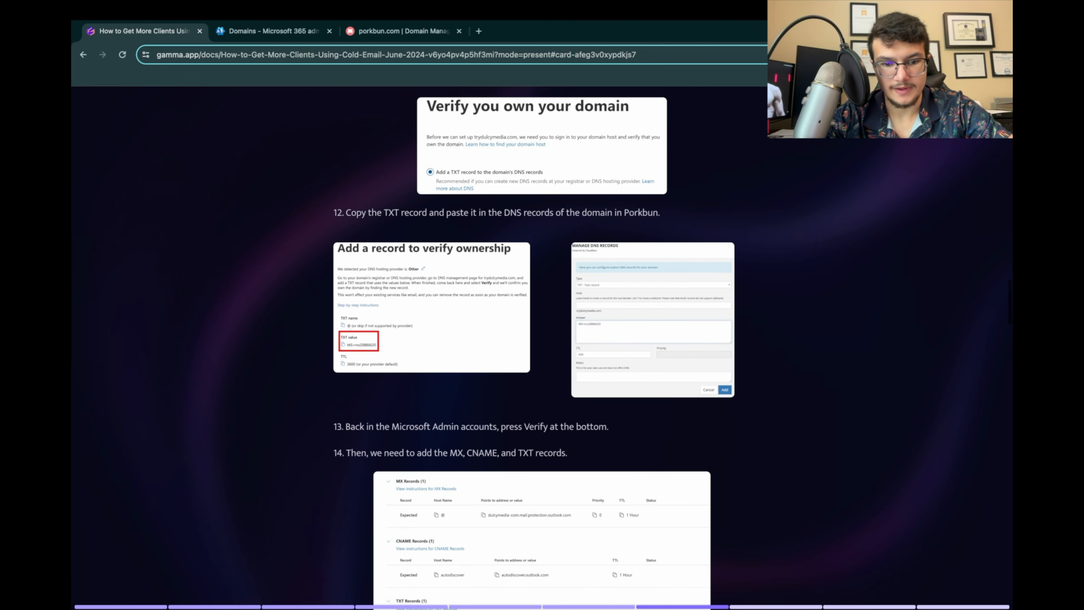
Step: Switch to Porkbun and add a TXT record for growwithdulcymedia.com with a blank host and the copied Microsoft verification value as answer
left_click(402, 31)
scroll(542, 239, "up", 1)
left_click(290, 269)
left_click(542, 239)
left_click(367, 286)
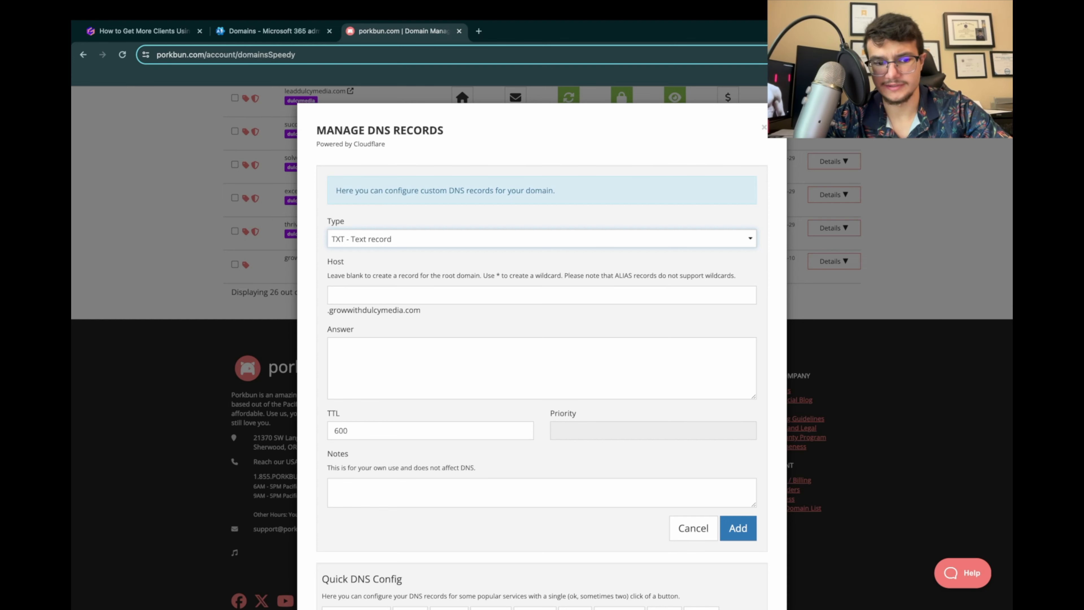
left_click(541, 368)
type("MS=ms64512834")
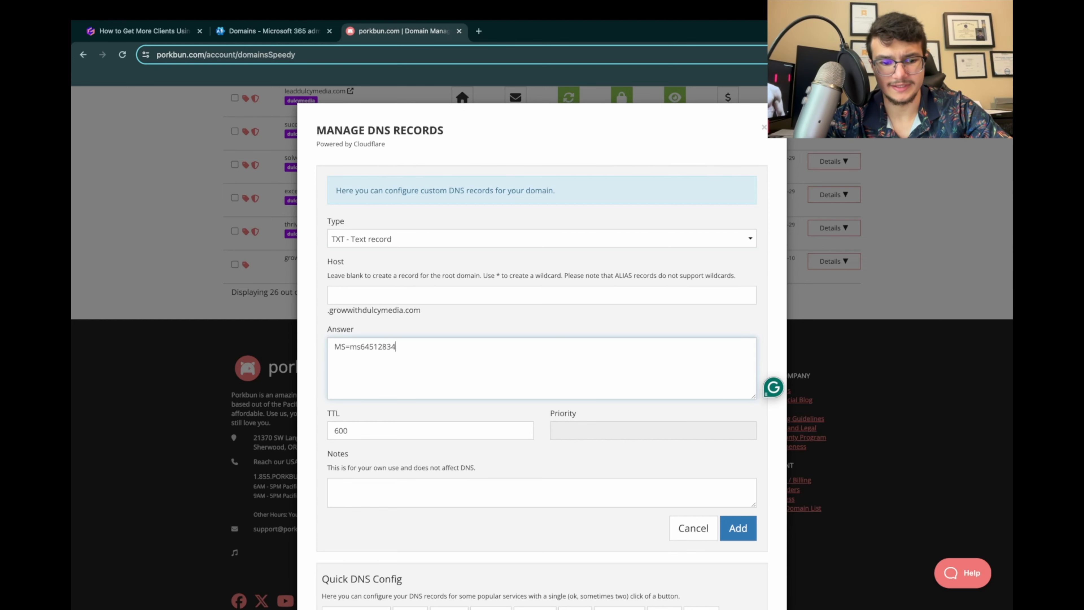
left_click(275, 31)
left_click(404, 31)
left_click(738, 527)
scroll(522, 299, "up", 1)
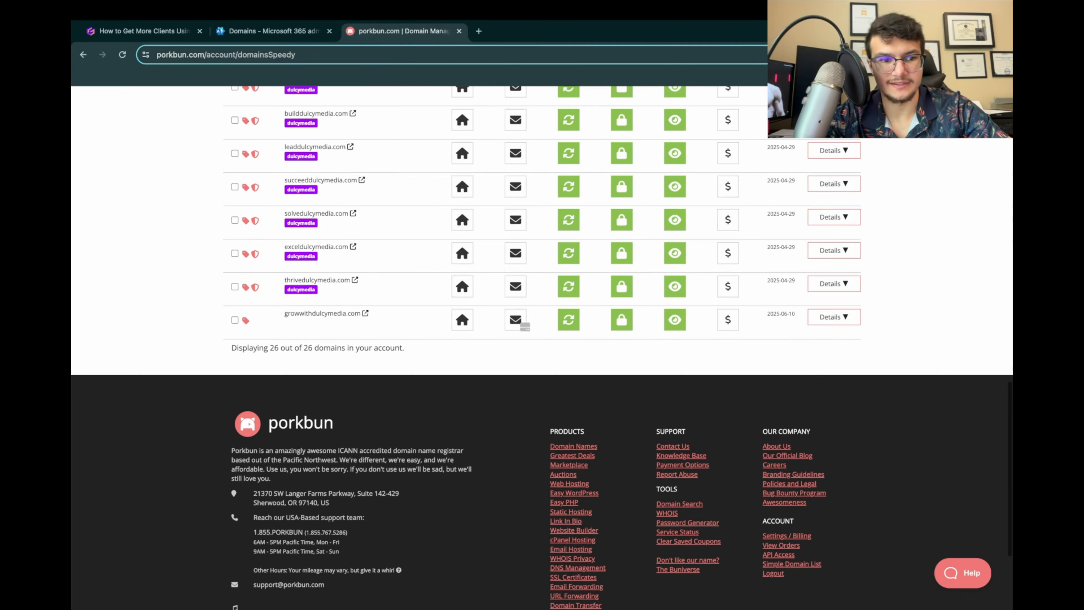
Step: Return to the presentation, read instructions 13 and 14, and examine the enlarged MX, CNAME and TXT records screenshot
left_click(275, 31)
left_click(145, 31)
scroll(420, 344, "down", 5)
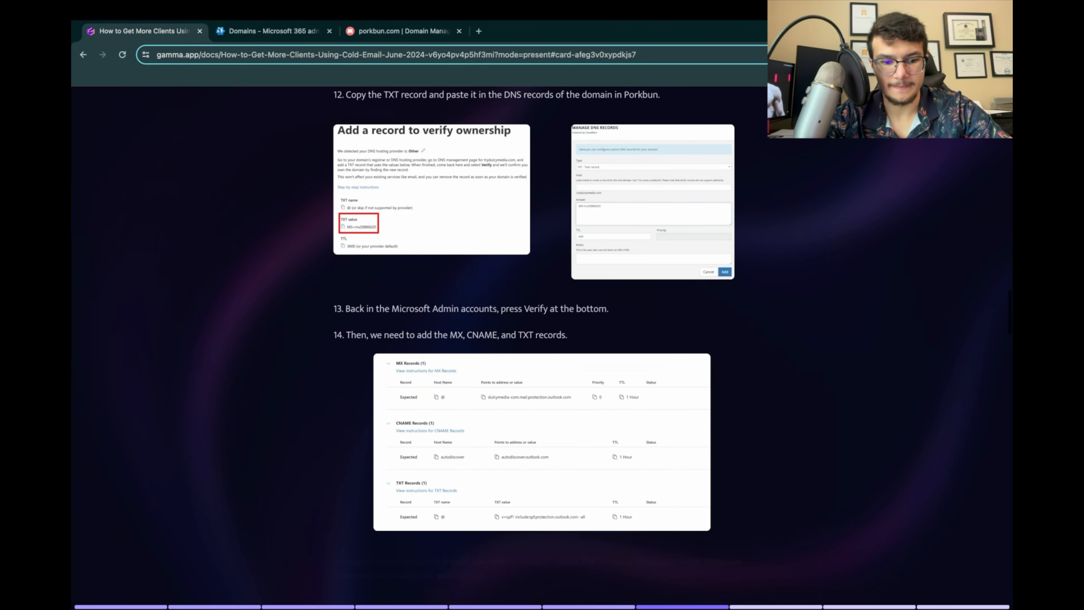
left_click(543, 370)
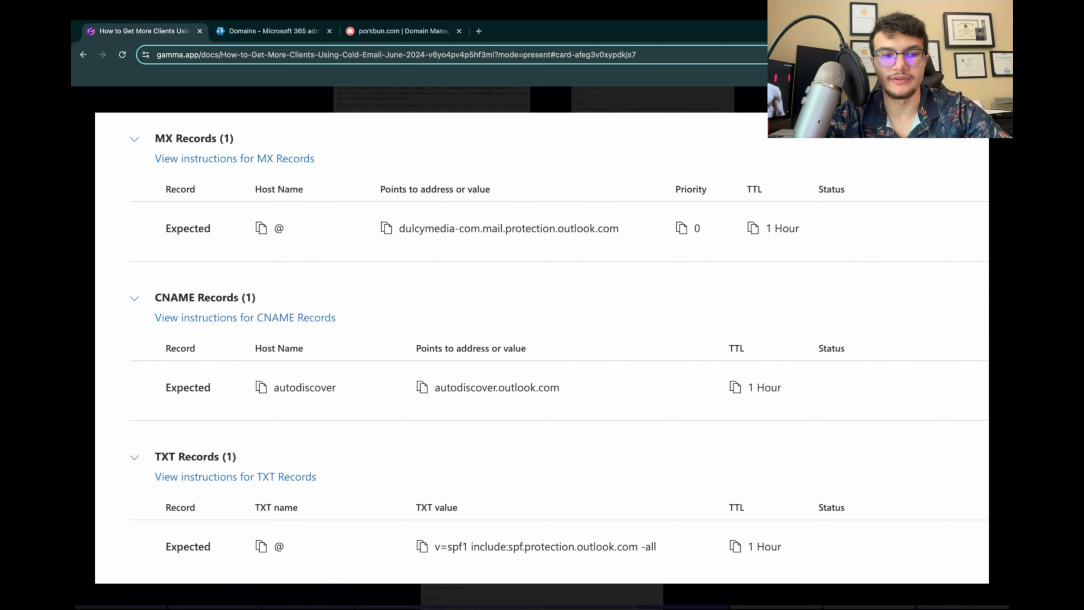
Step: Switch to the Microsoft 365 admin center, verify growwithdulcymedia.com and continue with adding your own DNS records
left_click(274, 31)
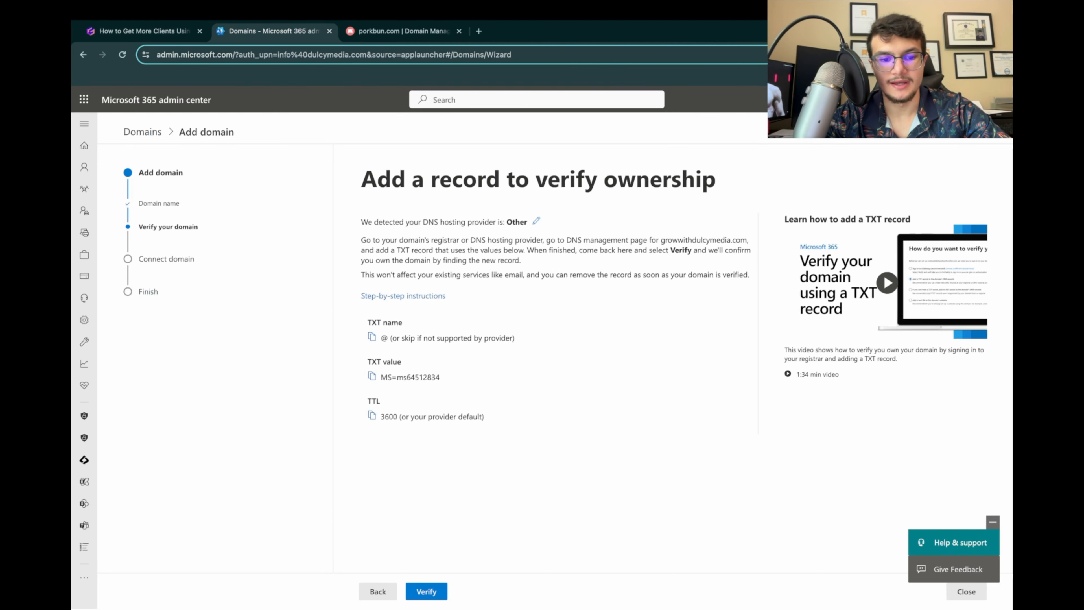
left_click(427, 592)
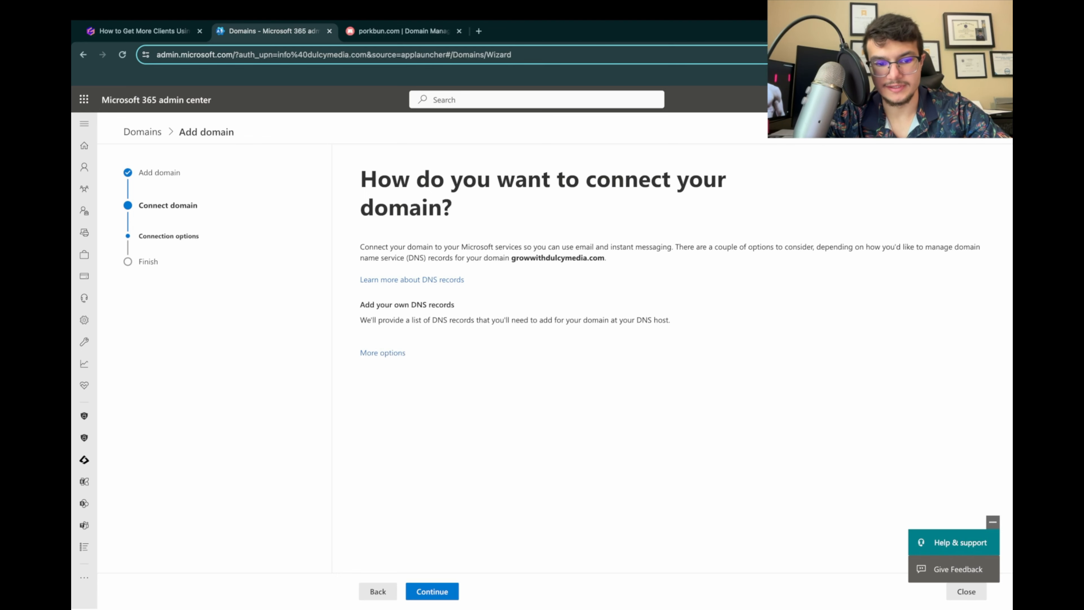
left_click(432, 592)
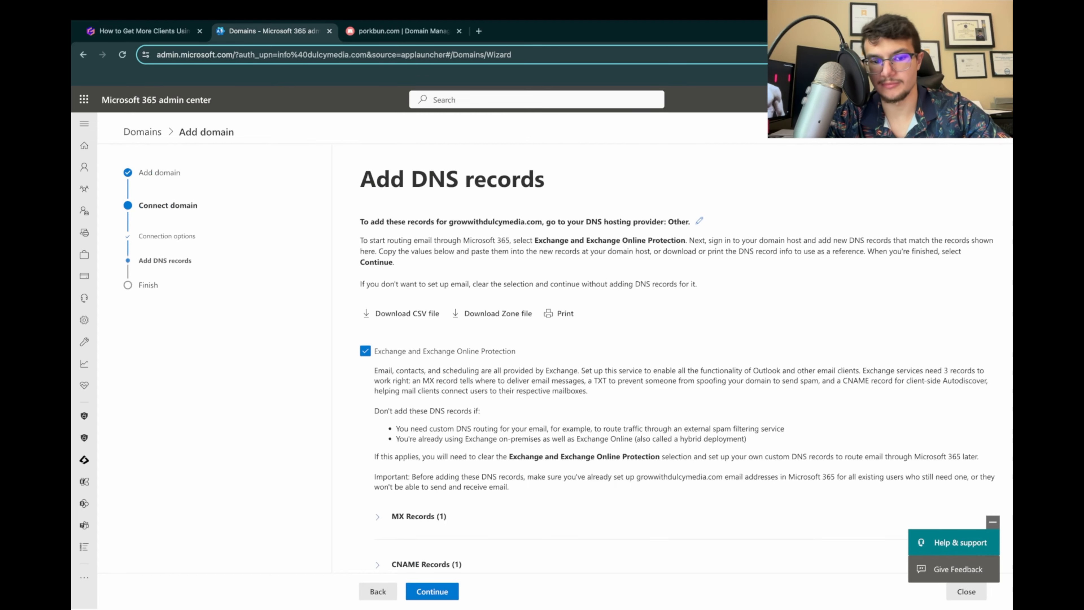
Step: Expand the MX and CNAME records required for Exchange and Exchange Online Protection
scroll(686, 358, "down", 1)
scroll(685, 358, "down", 3)
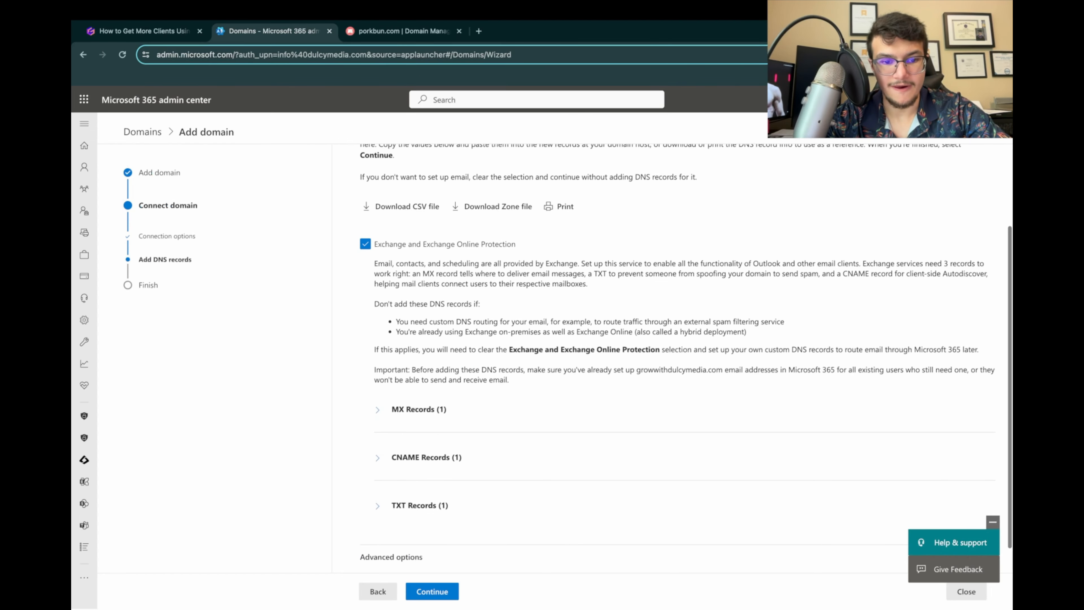
scroll(686, 359, "up", 2)
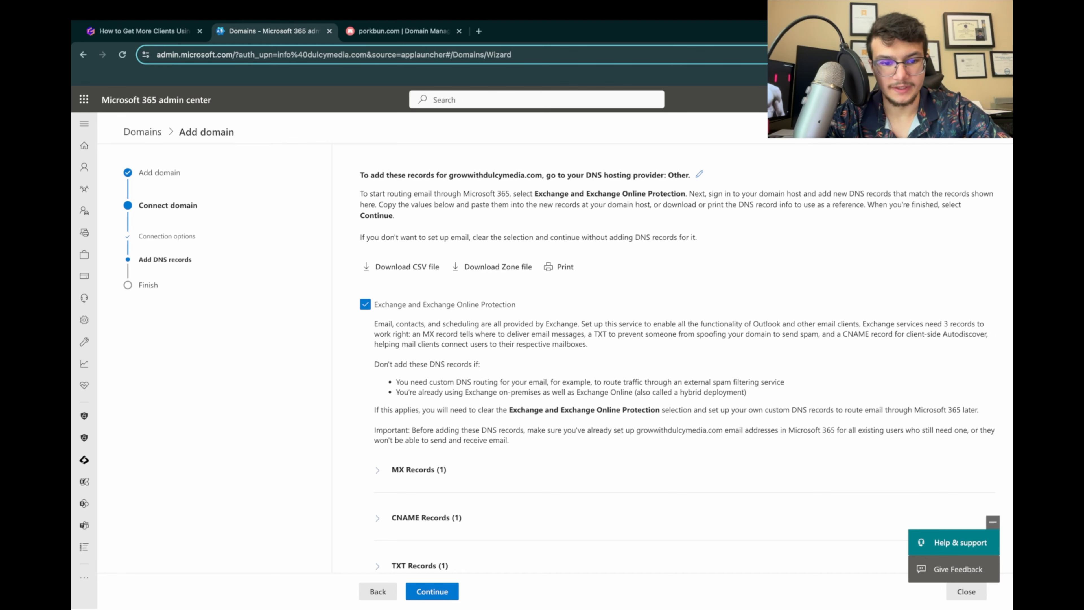
scroll(685, 359, "down", 3)
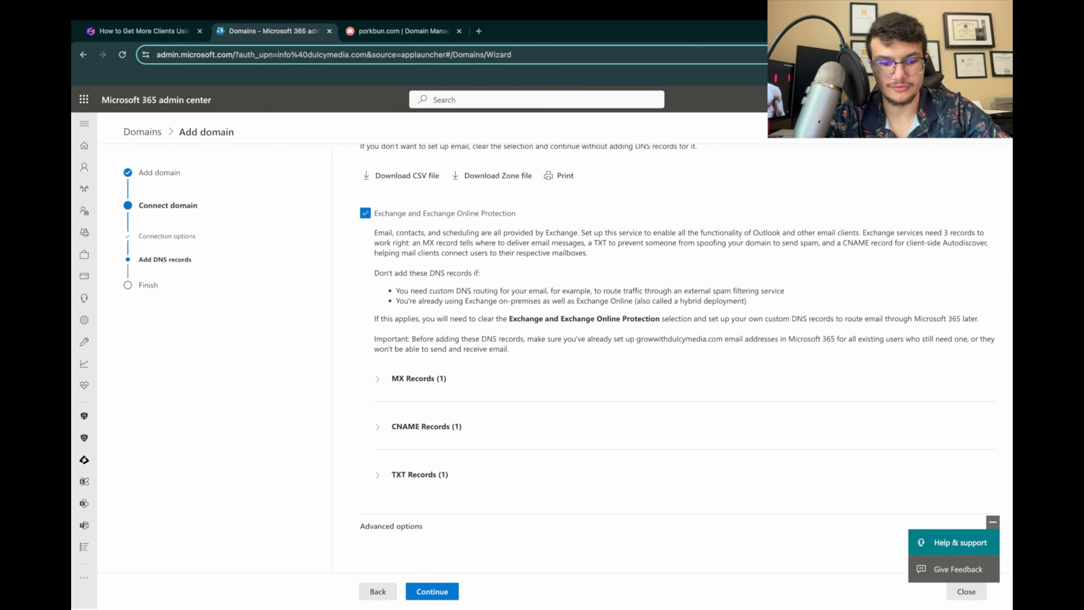
left_click(378, 378)
scroll(378, 378, "down", 2)
left_click(378, 426)
scroll(378, 427, "down", 2)
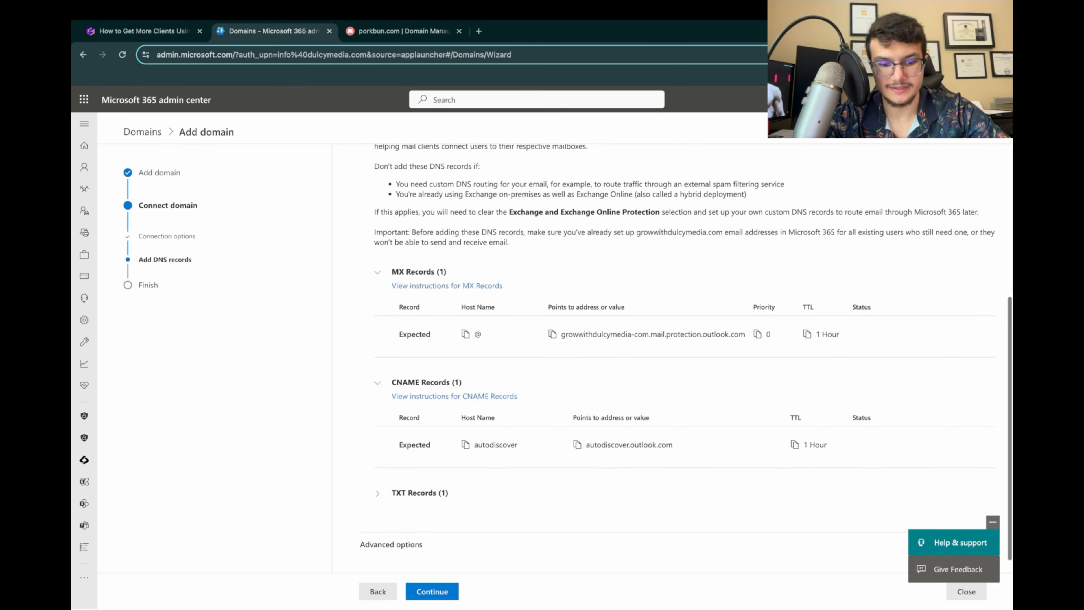
Step: Expand the TXT record required for Exchange and Exchange Online Protection
left_click(378, 493)
scroll(378, 494, "down", 2)
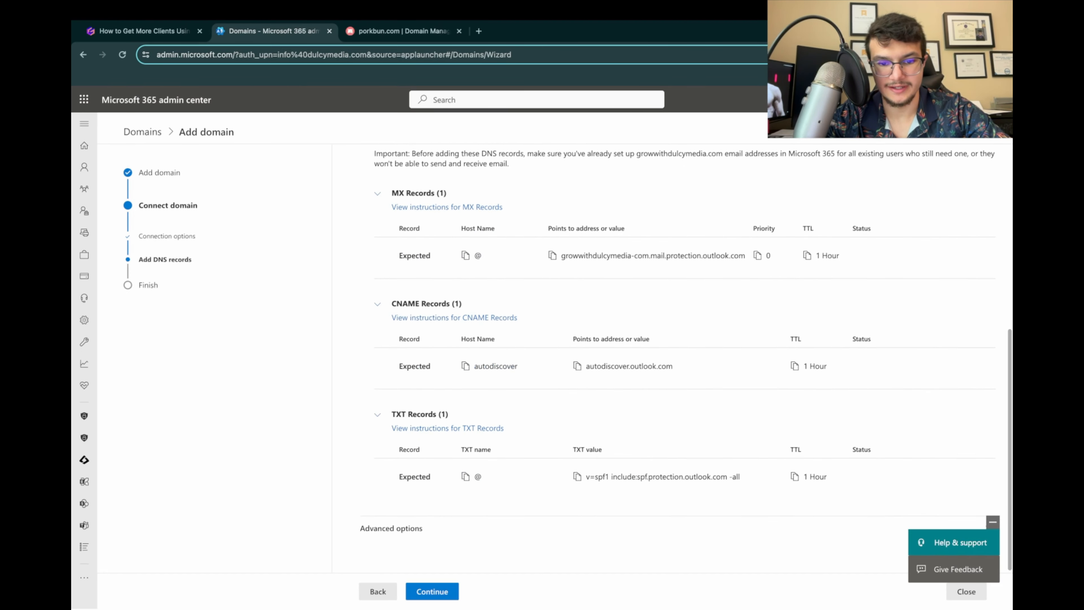
Step: Switch to the presentation, read instruction 15 and examine the enlarged MX, CNAME and TXT record entry examples
left_click(148, 31)
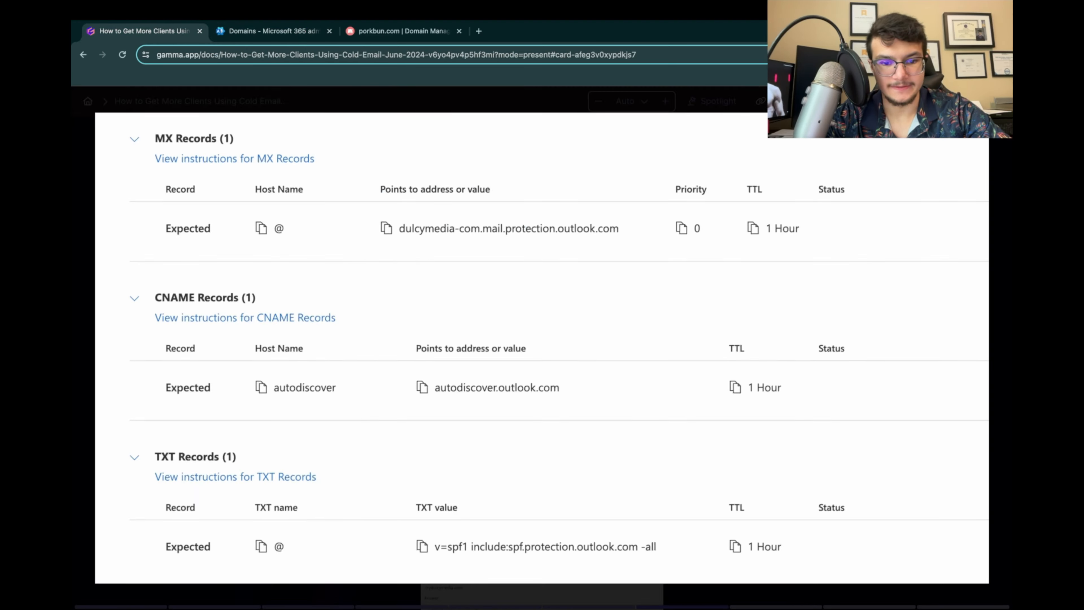
left_click(184, 100)
scroll(543, 341, "down", 6)
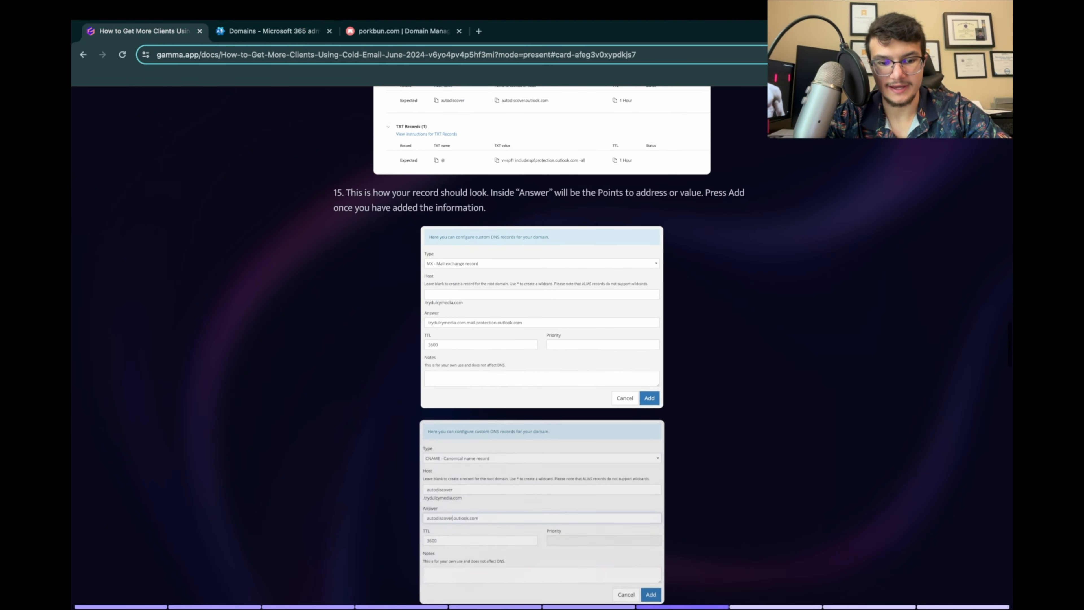
left_click(543, 284)
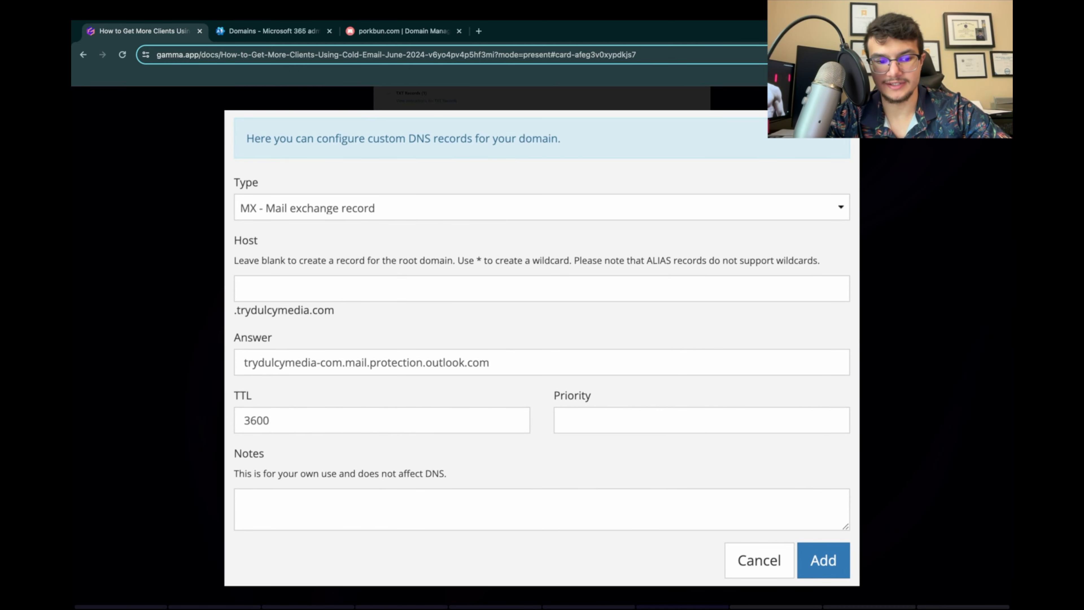
left_click(542, 329)
scroll(542, 329, "down", 2)
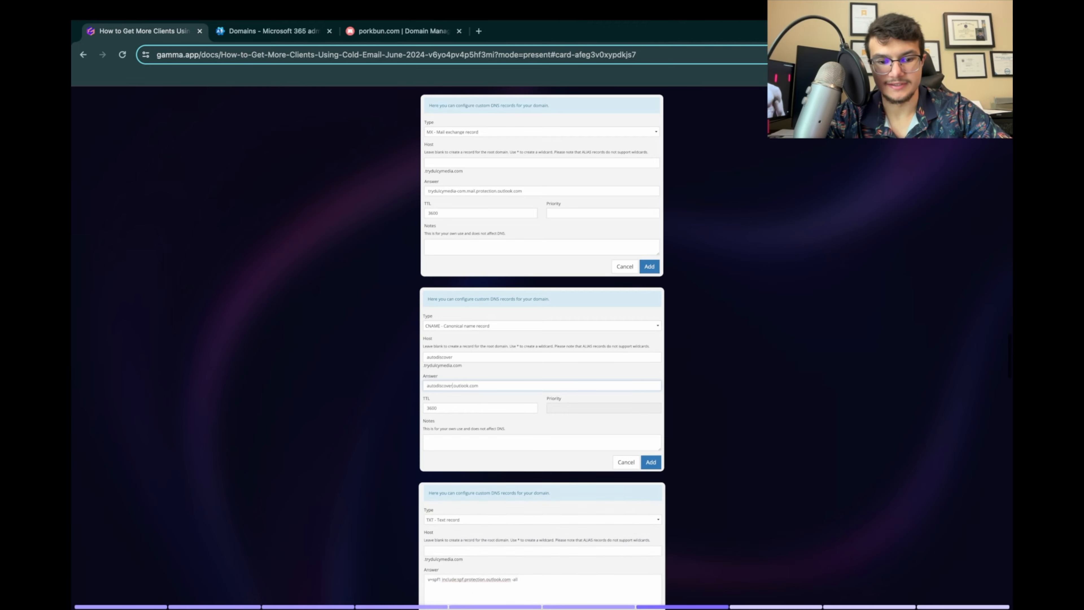
left_click(542, 351)
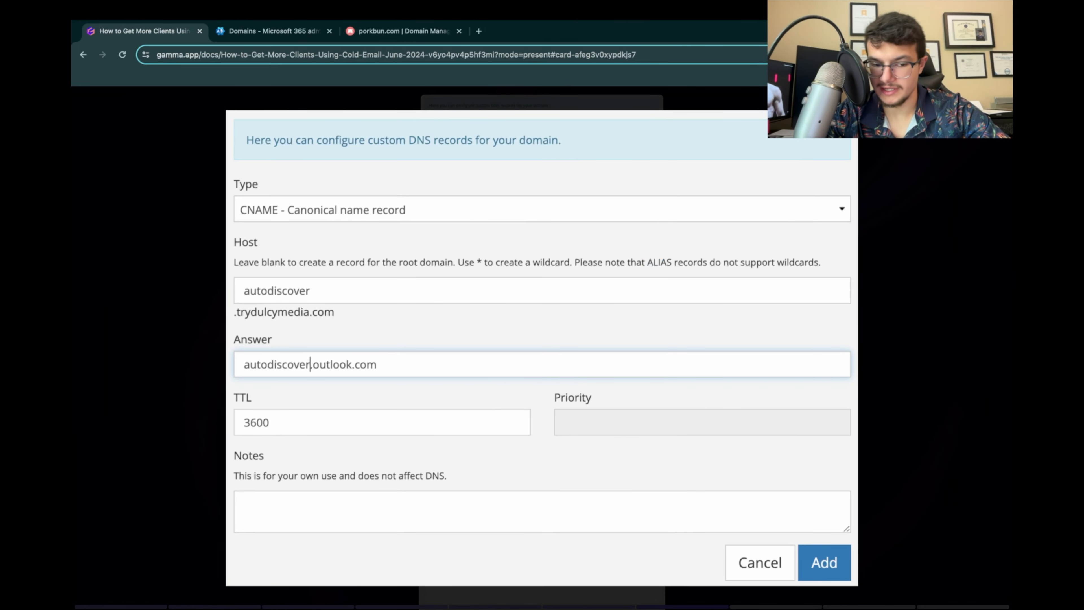
left_click(542, 350)
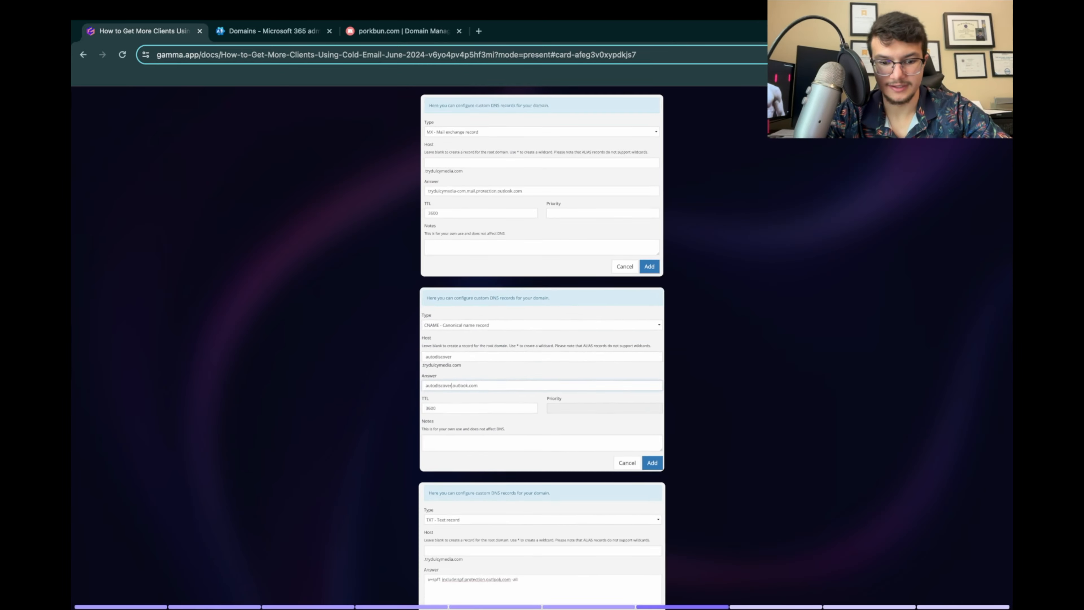
scroll(542, 350, "down", 3)
left_click(543, 363)
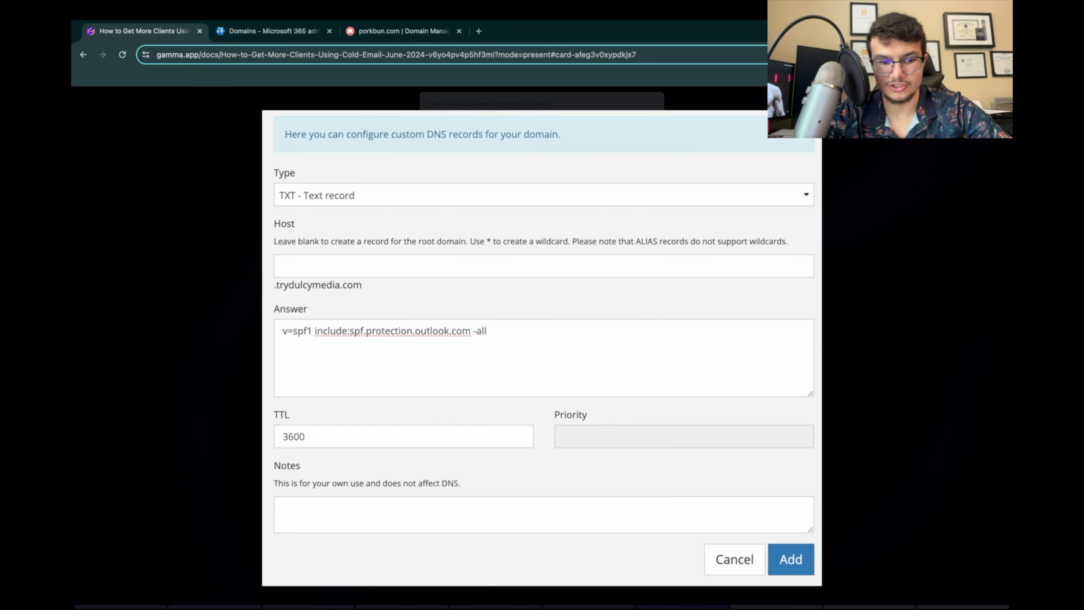
left_click(543, 363)
Step: Switch to Porkbun and fill in an MX record for growwithdulcymedia.com with a blank host and answer growwithdulcymedia-com.mail.protection.outlook.com
left_click(274, 31)
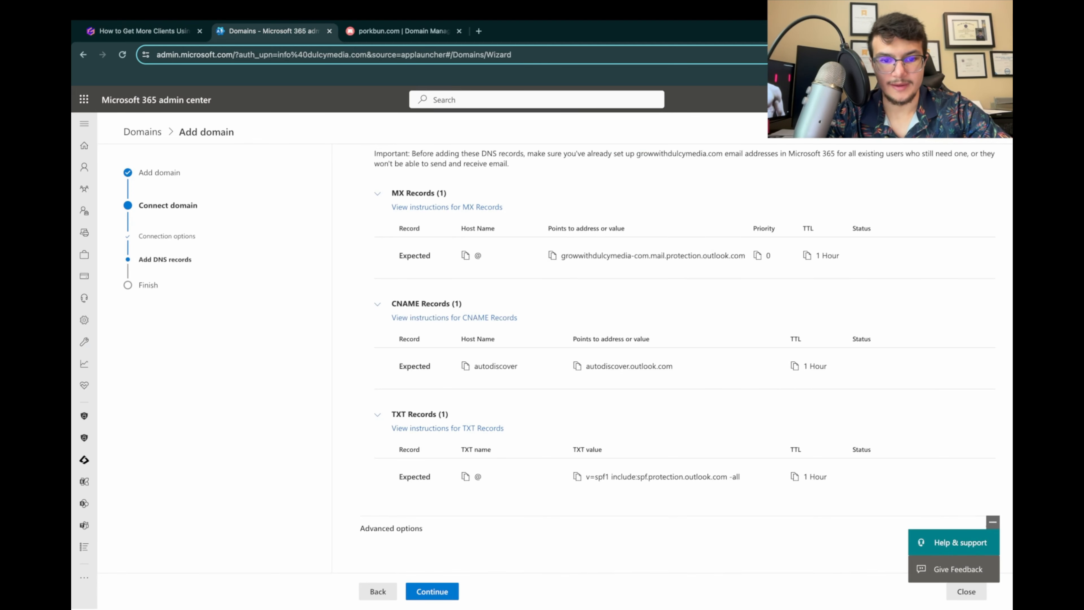
left_click(402, 31)
left_click(291, 325)
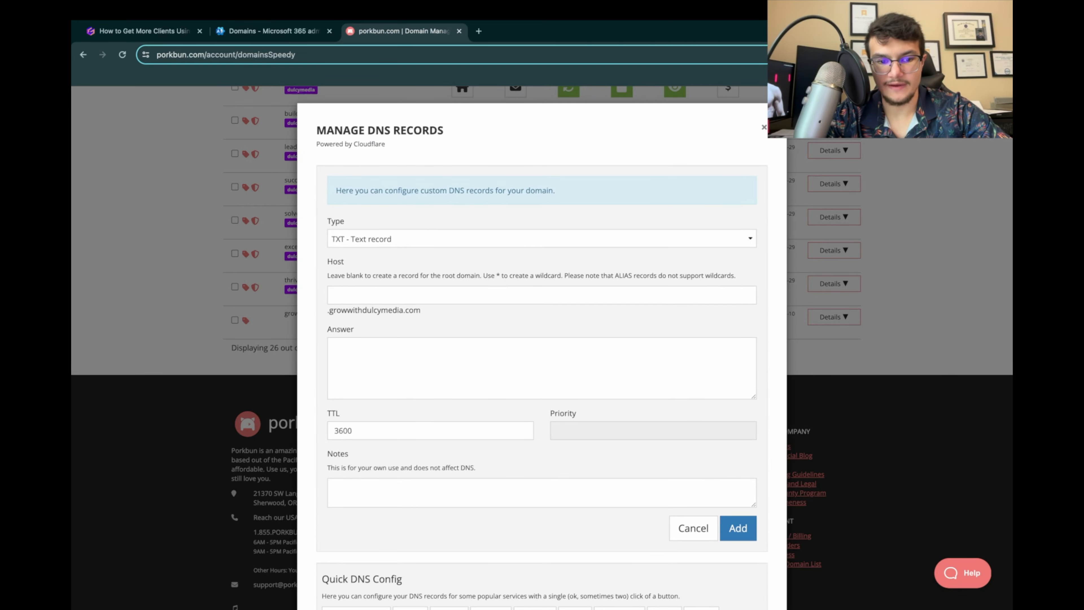
left_click(541, 239)
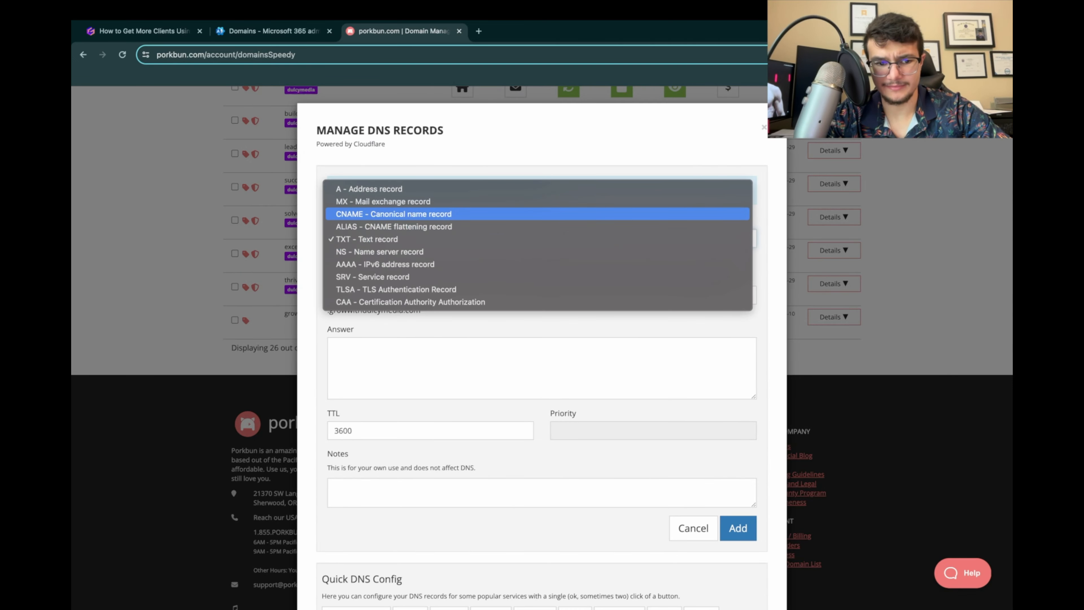
left_click(538, 202)
left_click(530, 346)
type("growwithdulcymedia-com.mail.protection.outlook.com")
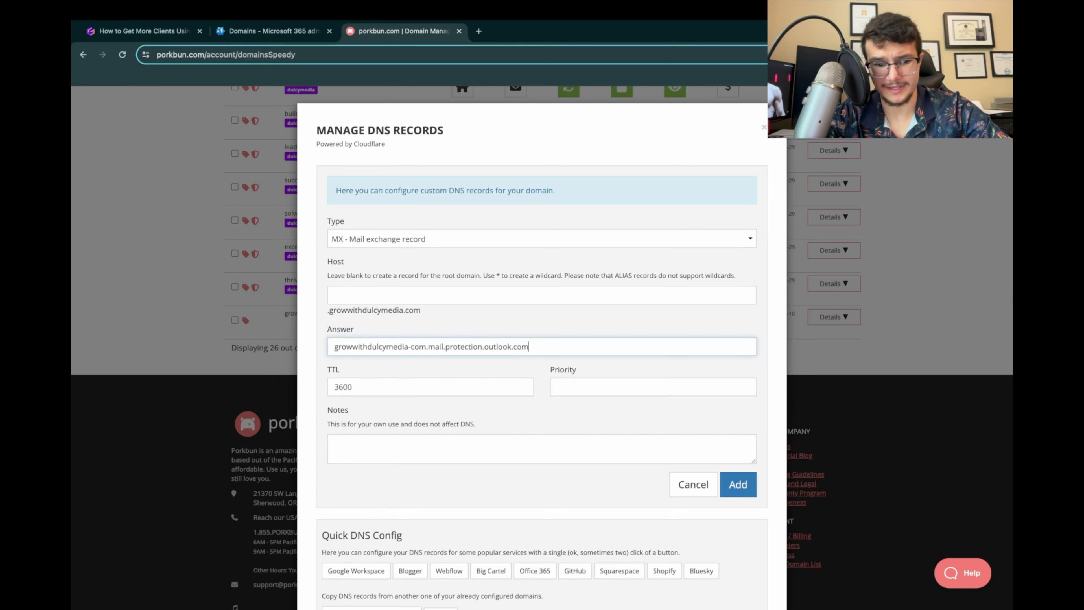
left_click(598, 410)
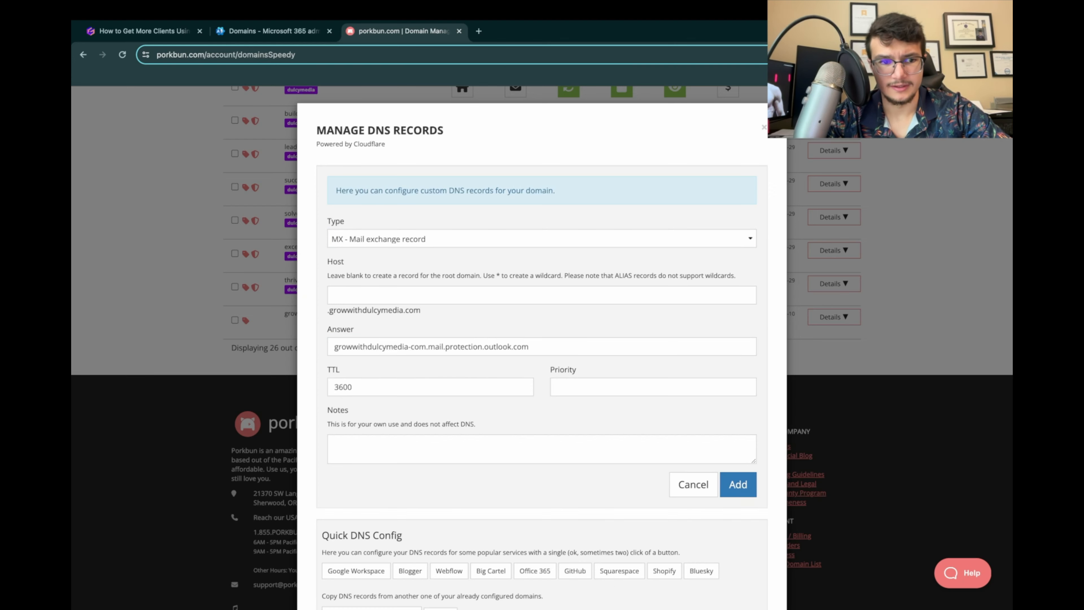
Step: Check the MX record's TTL and priority in the Microsoft 365 admin center, and add the record in Porkbun with a TTL of 3600
left_click(274, 31)
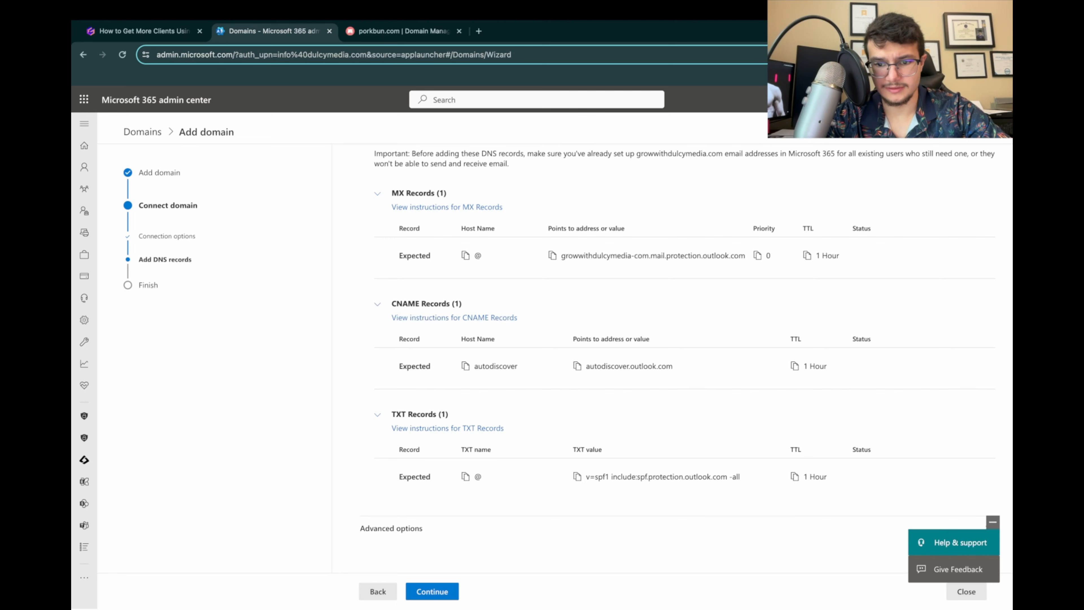
left_click(403, 31)
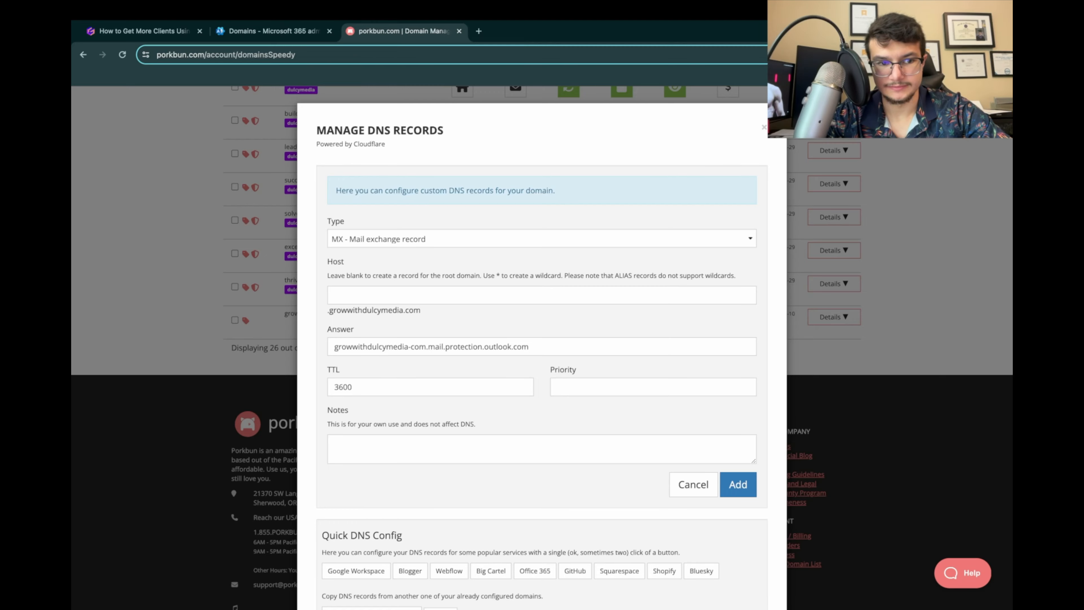
key("ctrl+shift+Tab")
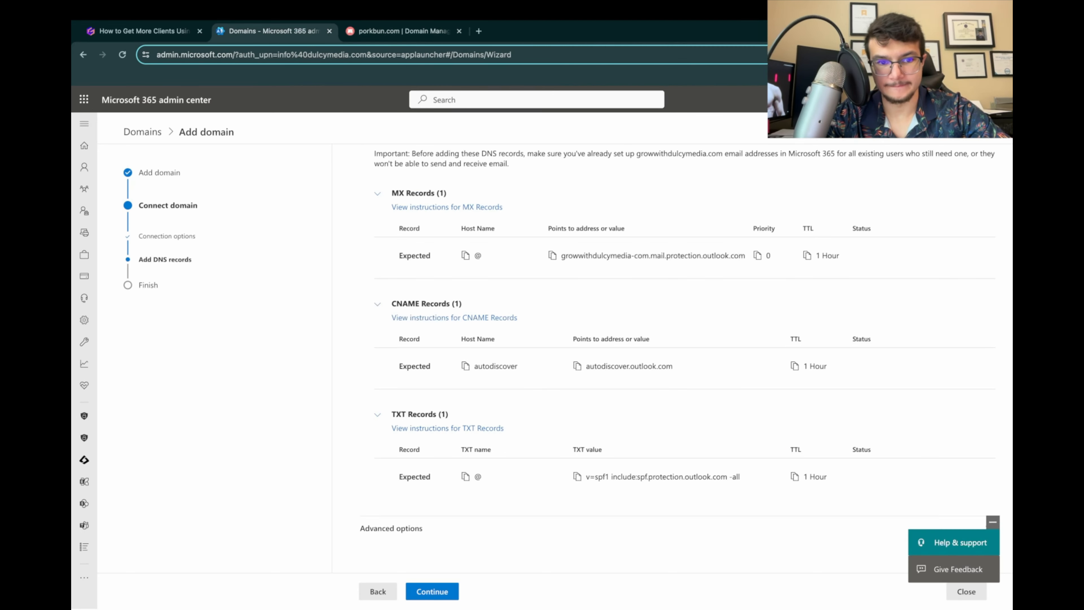
key("ctrl+Tab")
double_click(344, 387)
type("3600")
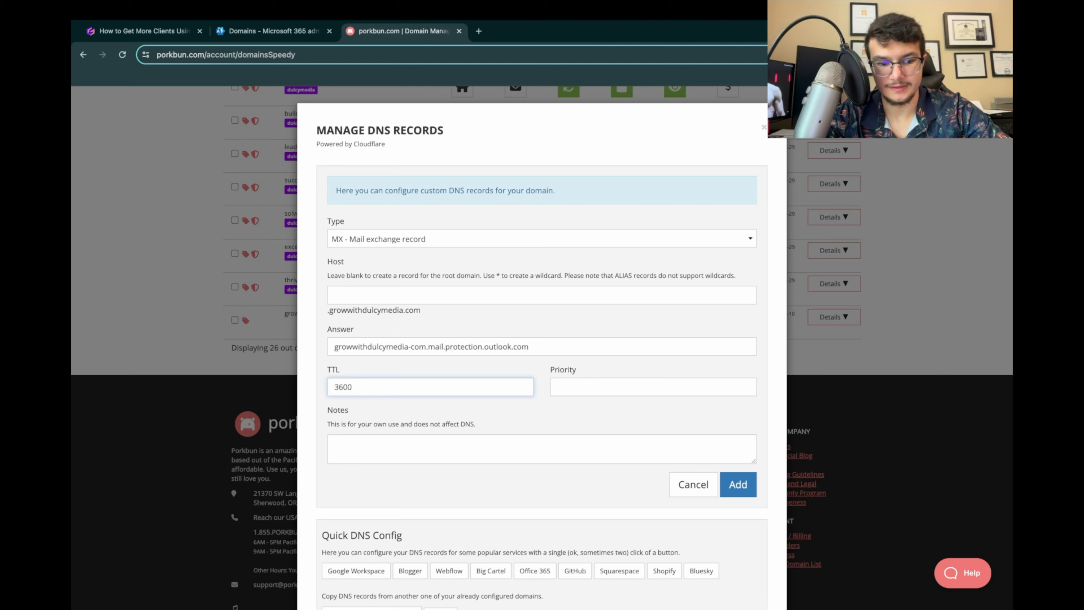
left_click(568, 416)
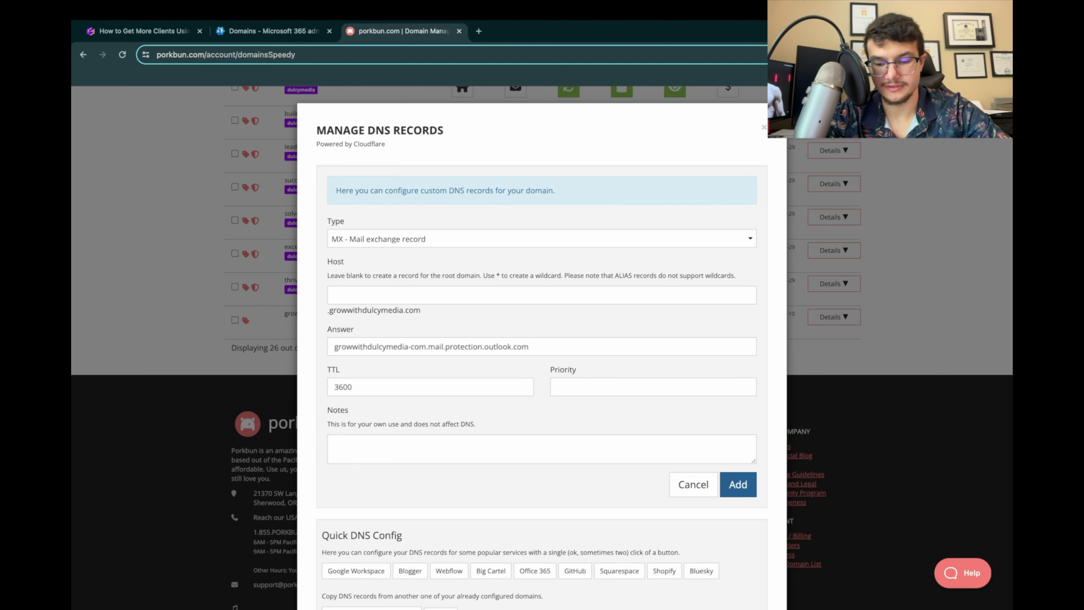
left_click(751, 491)
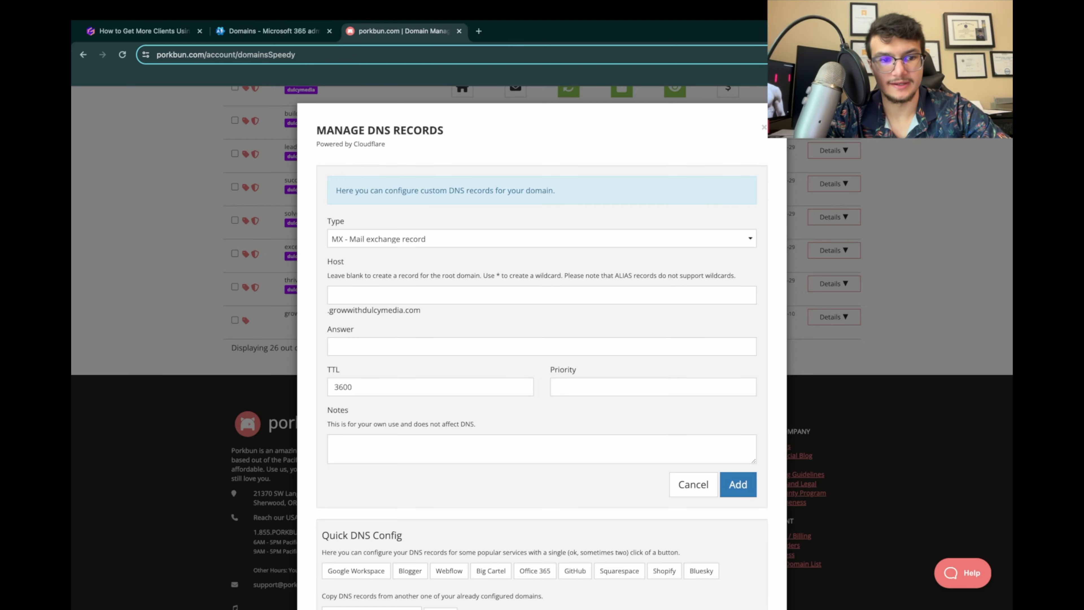
Step: Add an MX record with host autodiscover, answer autodiscover.outlook.com and TTL 3600, using the values from the Microsoft 365 admin center
key("ctrl+shift+Tab")
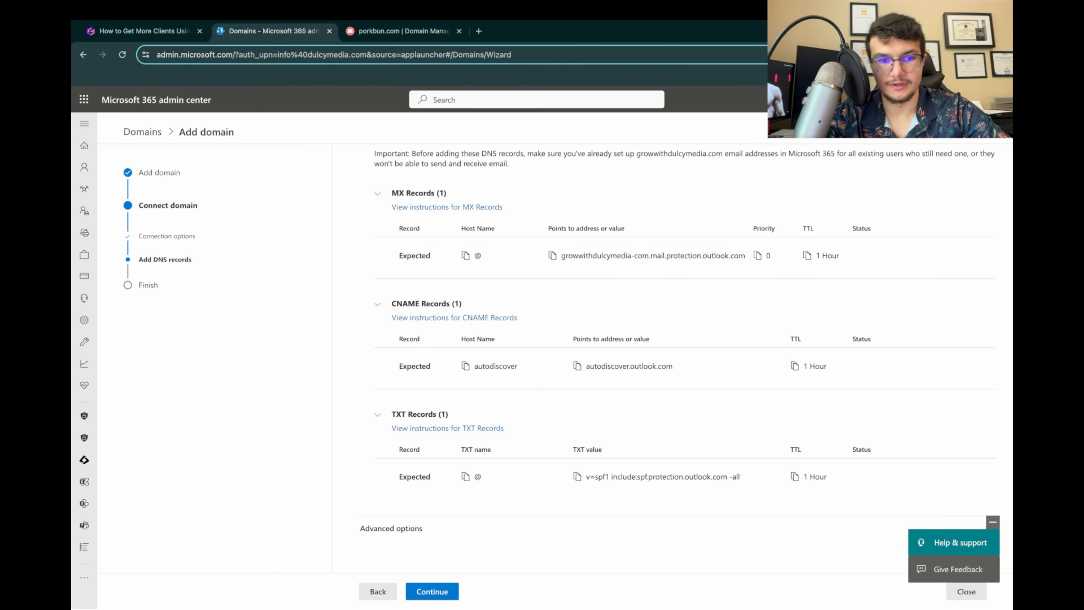
key("ctrl+Tab")
type("autodiscover.outlook.com")
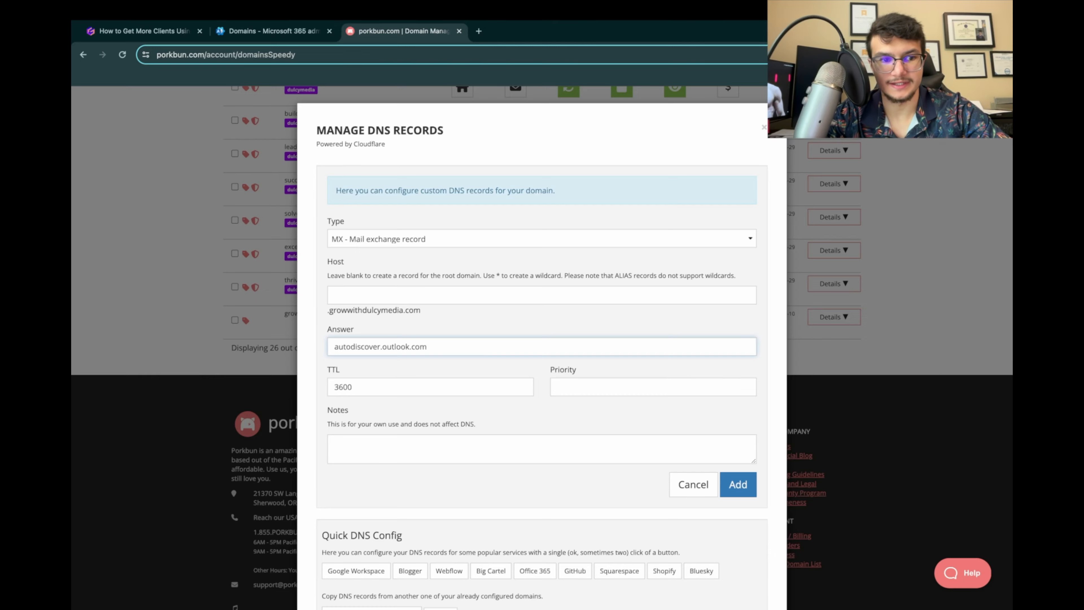
key("ctrl+shift+Tab")
key("ctrl+Tab")
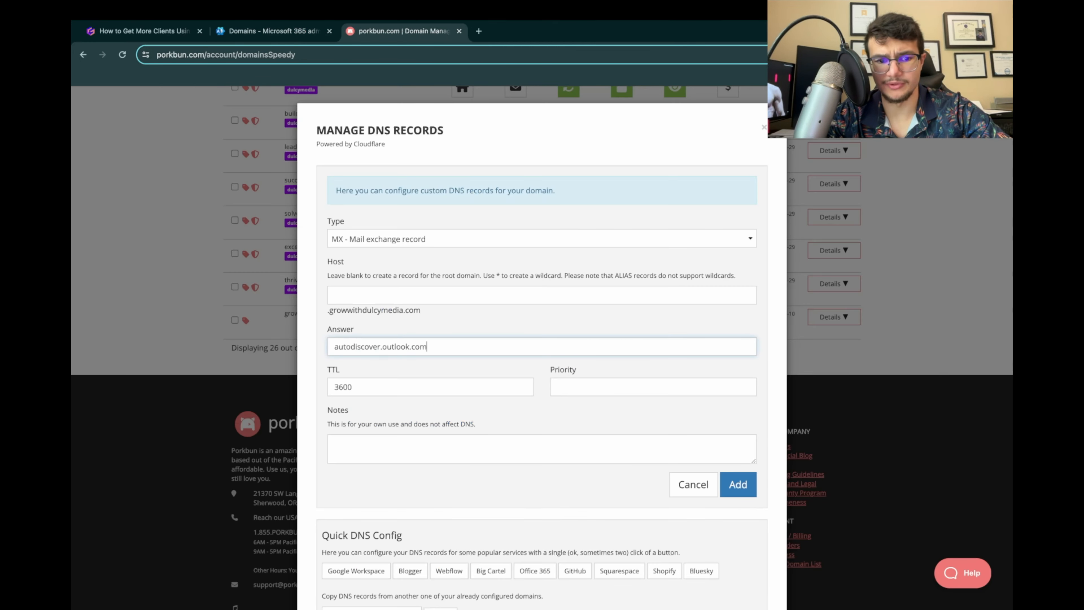
left_click(402, 295)
type("autodiscover")
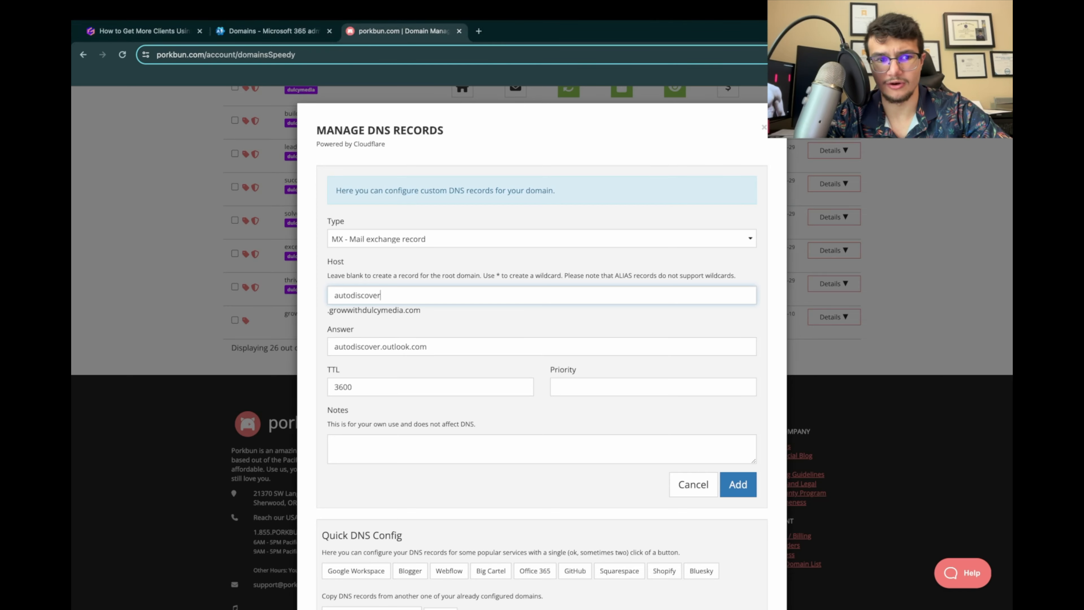
key("ctrl+shift+Tab")
key("ctrl+Tab")
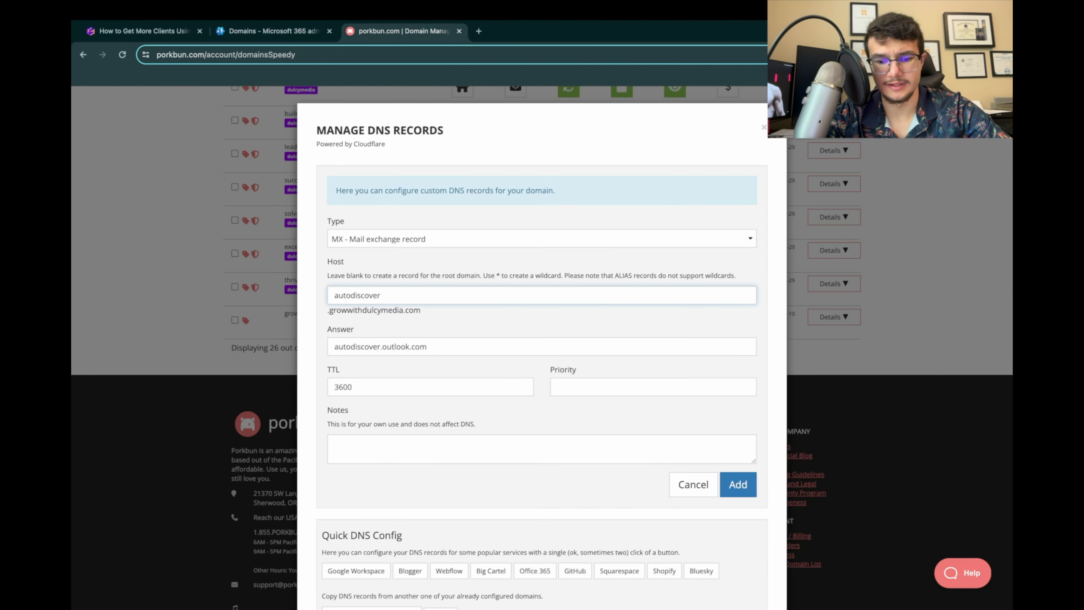
key("Return")
key("ctrl+shift+Tab")
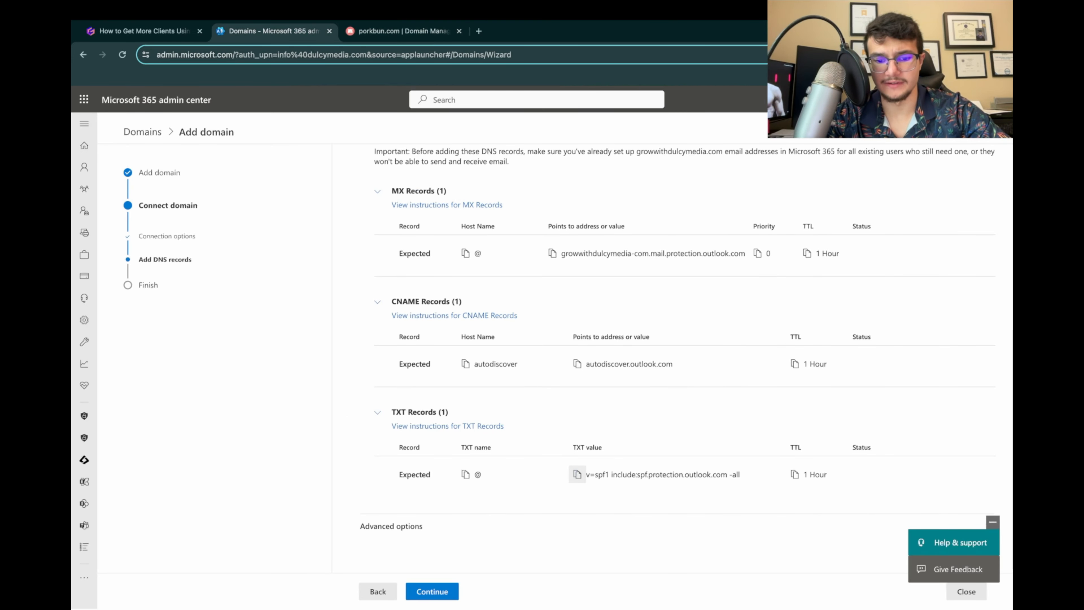
key("ctrl+Tab")
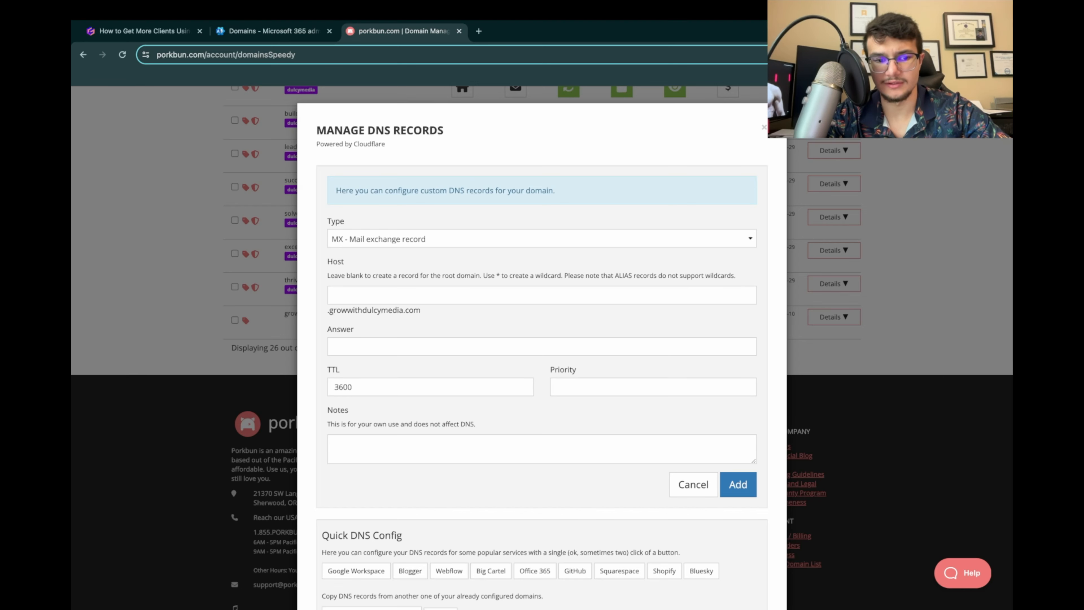
left_click(542, 239)
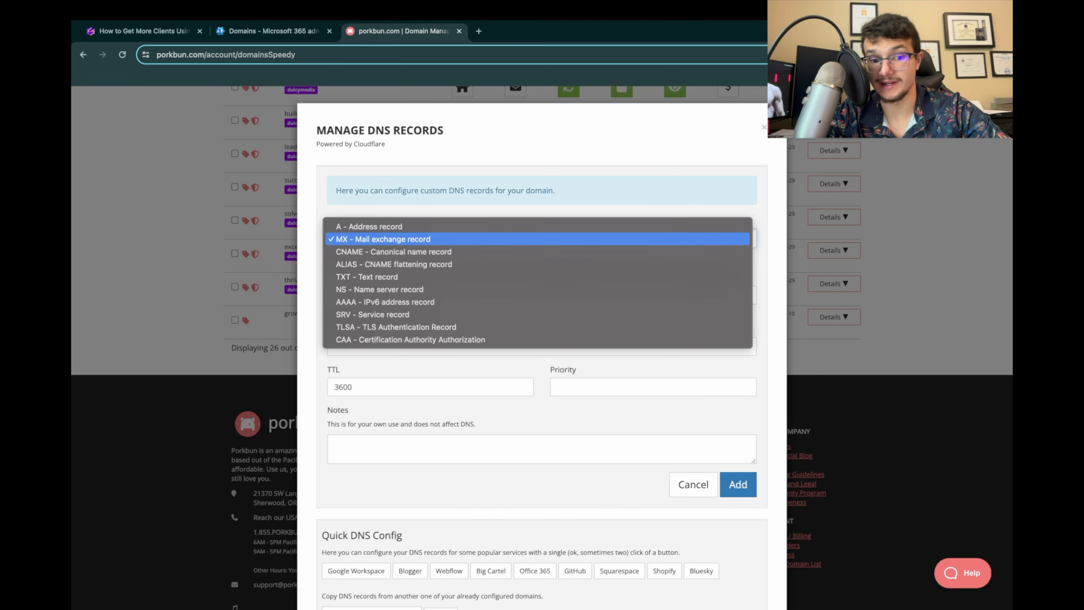
left_click(542, 239)
left_click(541, 239)
left_click(541, 239)
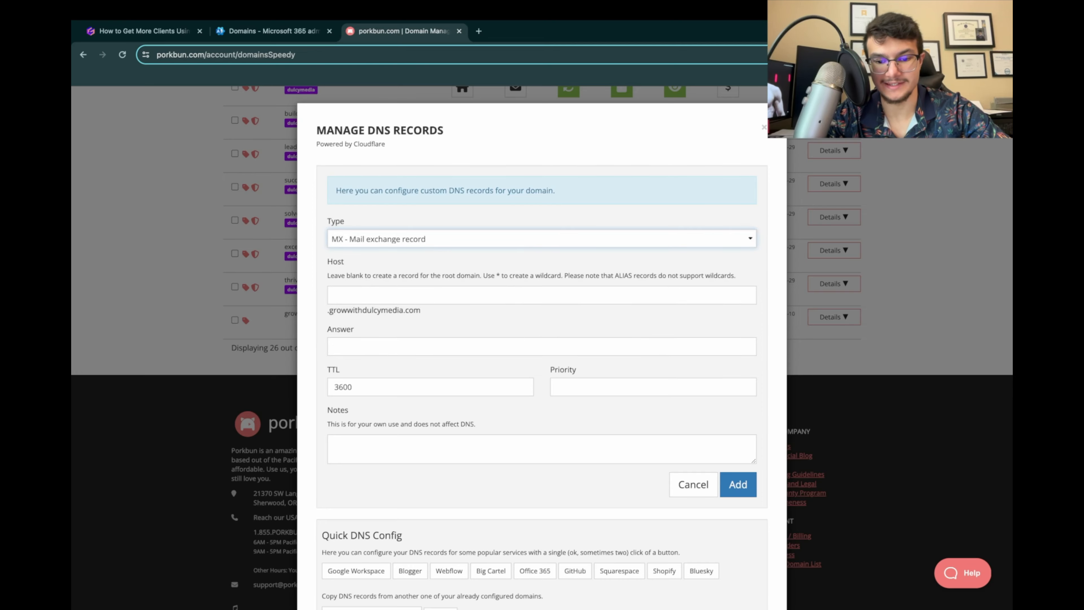
left_click(693, 484)
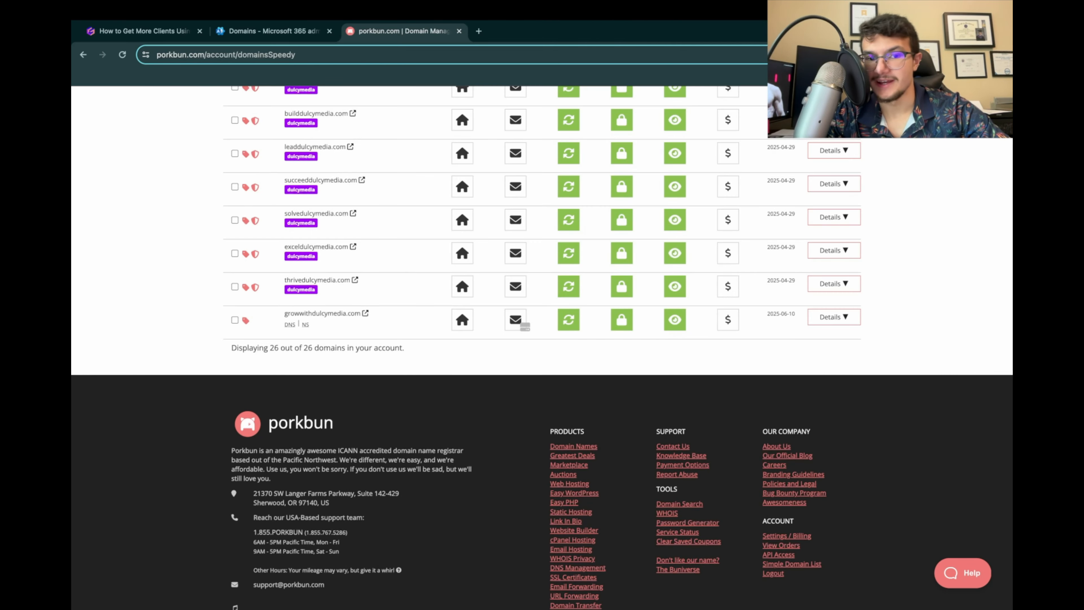
Step: Reopen the DNS records of growwithdulcymedia.com and delete the MX record with host autodiscover
left_click(290, 325)
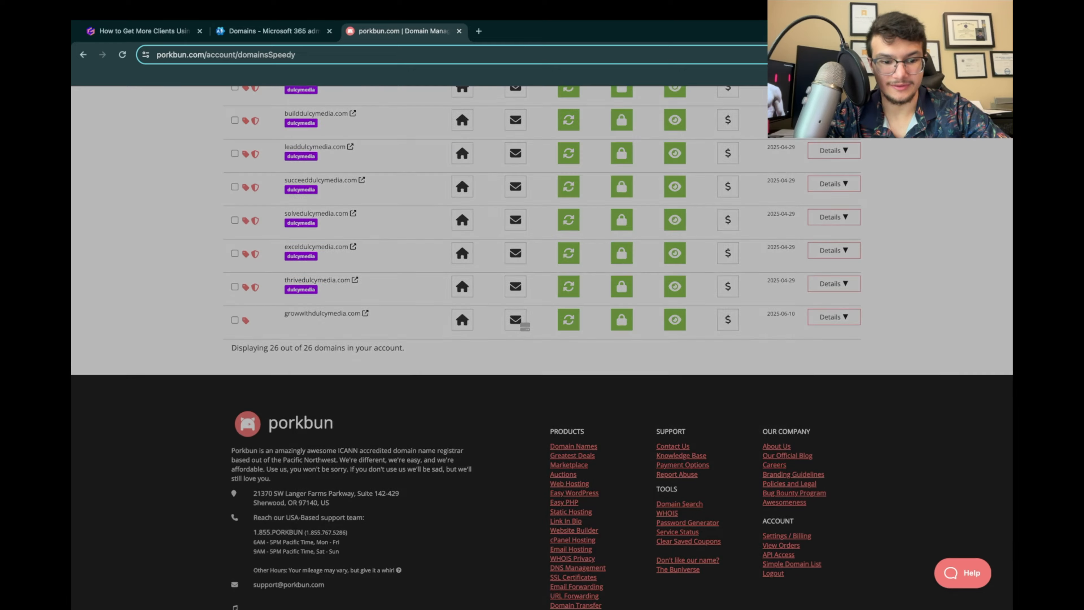
scroll(542, 342, "down", 7)
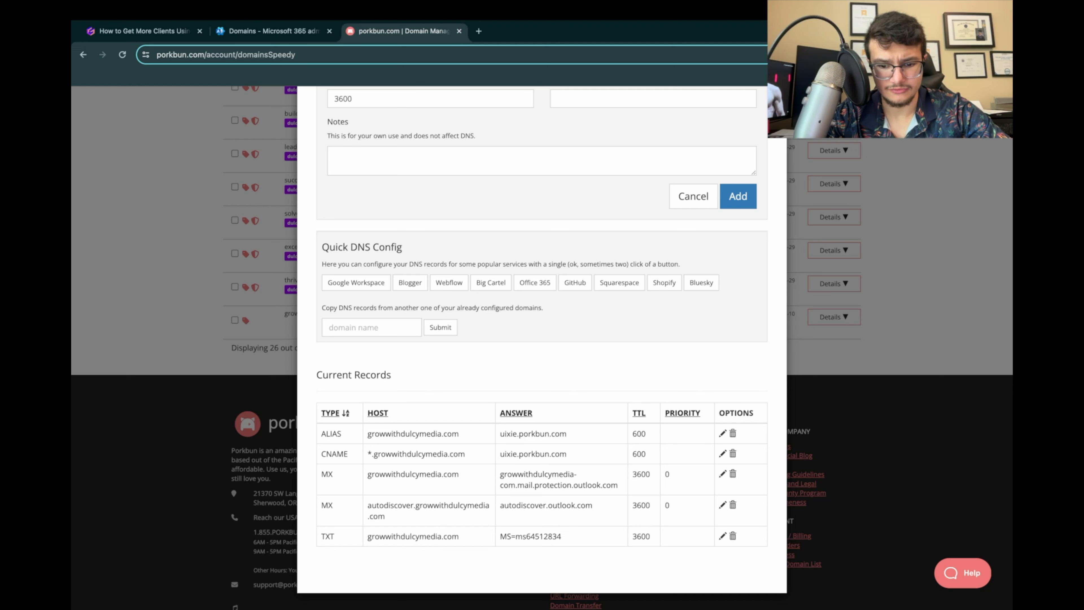
left_click(733, 505)
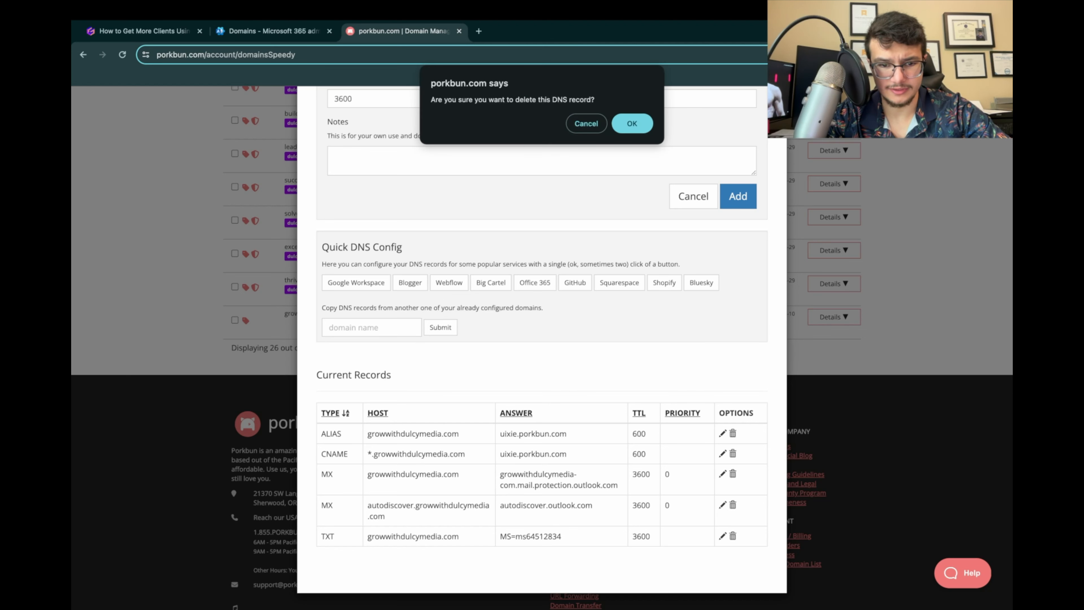
key("Return")
scroll(543, 342, "up", 6)
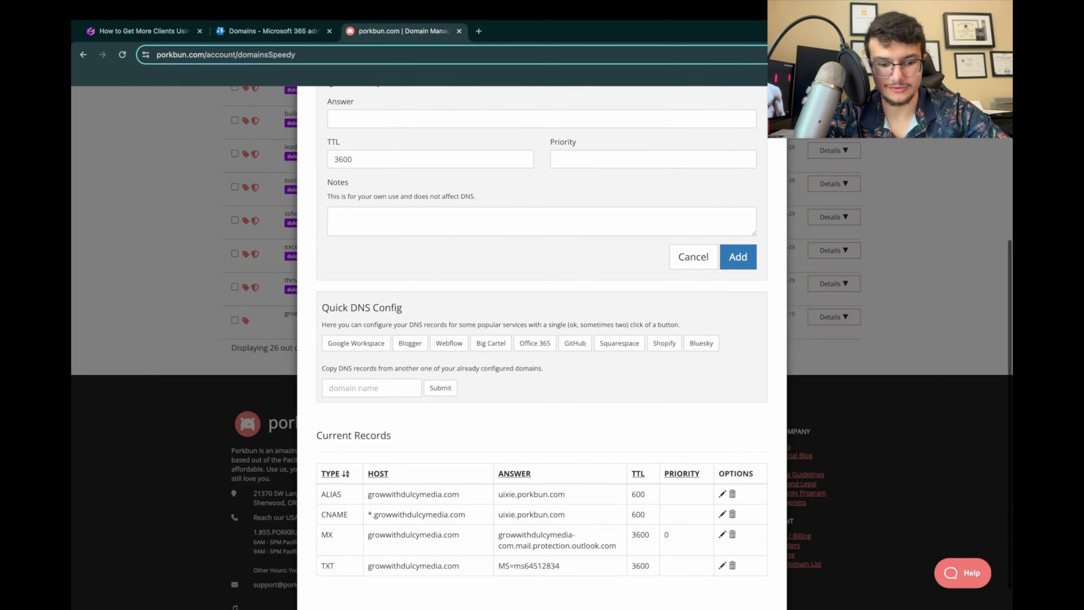
Step: Start a CNAME record for growwithdulcymedia.com in Porkbun with the host autodiscover, copied from the Microsoft 365 admin center
left_click(273, 31)
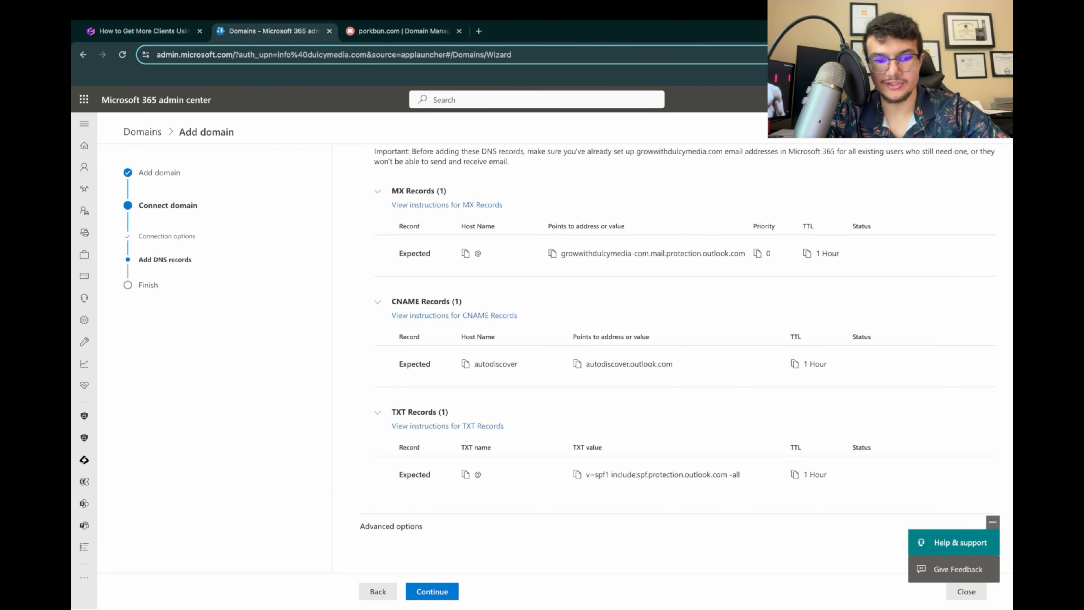
left_click(465, 364)
left_click(401, 31)
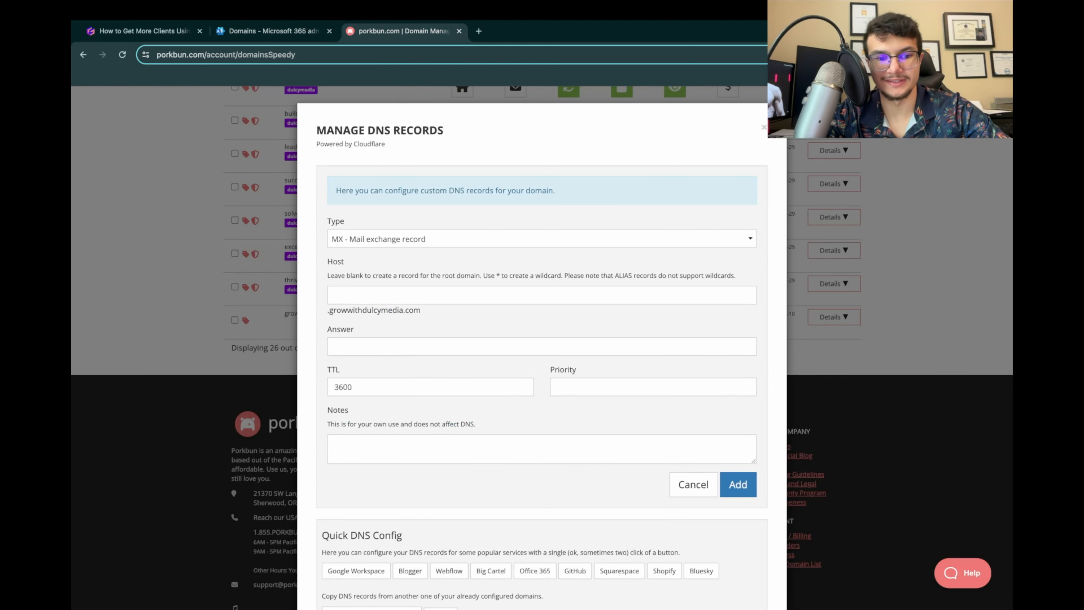
left_click(427, 239)
left_click(427, 251)
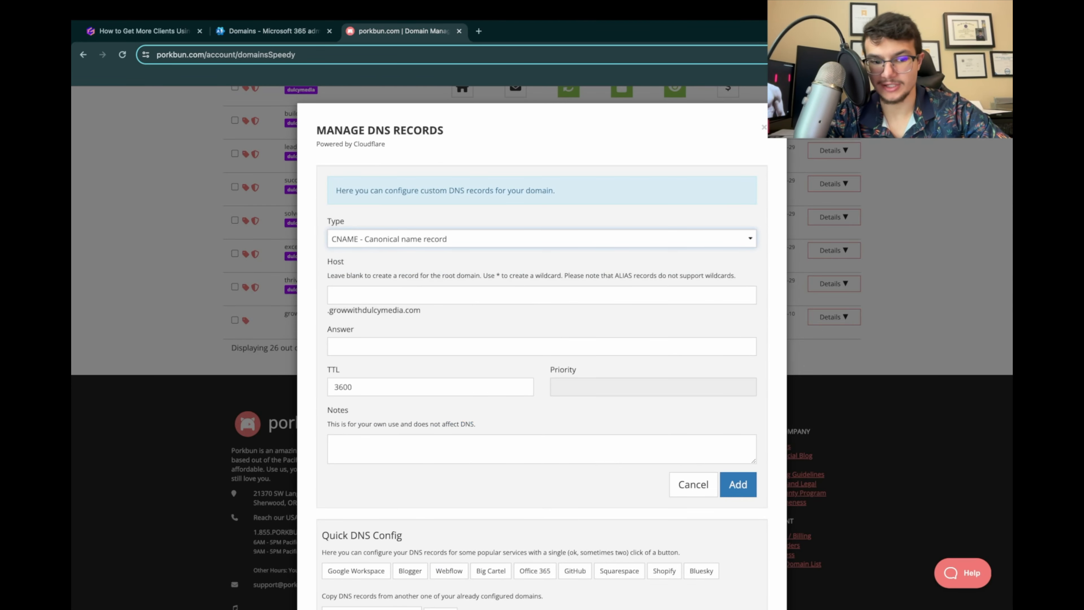
left_click(397, 295)
type("autodiscover")
Step: Copy autodiscover.outlook.com from the Microsoft 365 admin center as the CNAME record's answer and add the record with a TTL of 3600
left_click(273, 31)
left_click(577, 364)
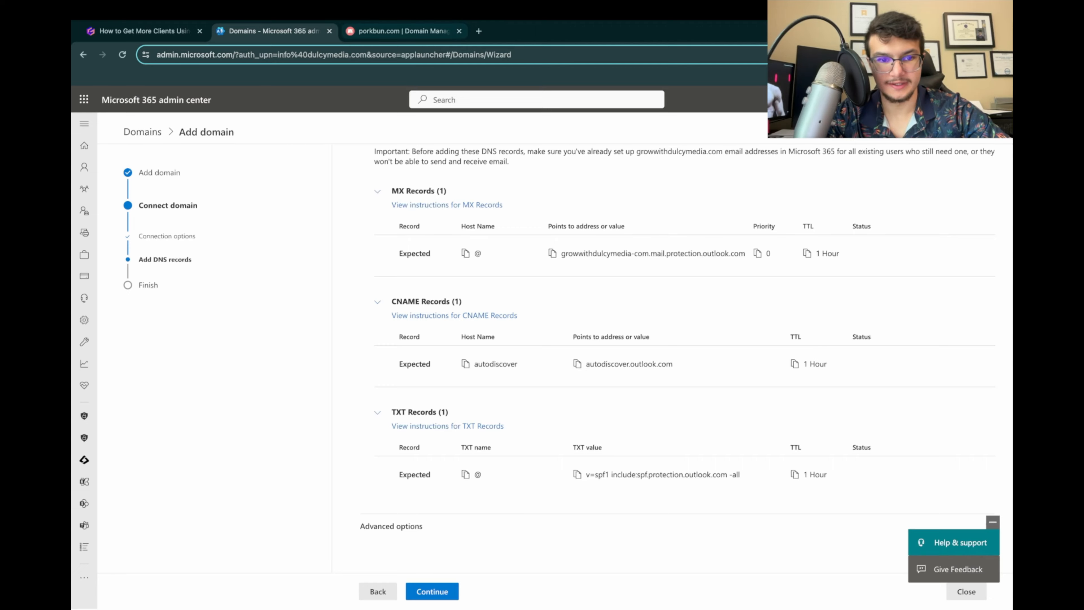
left_click(401, 31)
left_click(397, 347)
key("super+v")
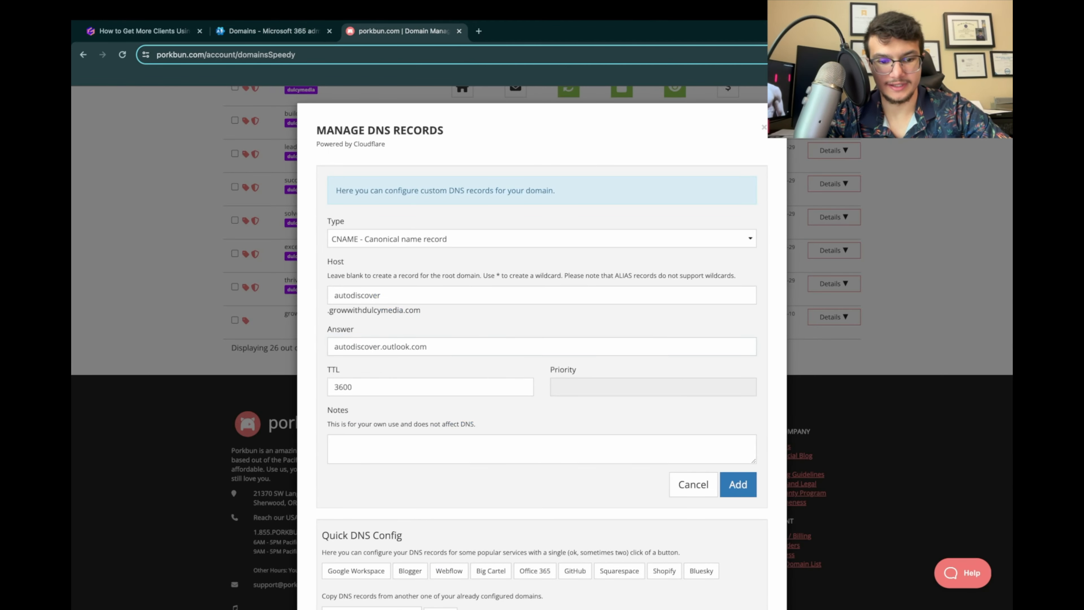
left_click(750, 493)
Step: Add a TXT record with a blank host, answer v=spf1 include:spf.protection.outlook.com -all and TTL 3600, and close the DNS records dialog
left_click(274, 31)
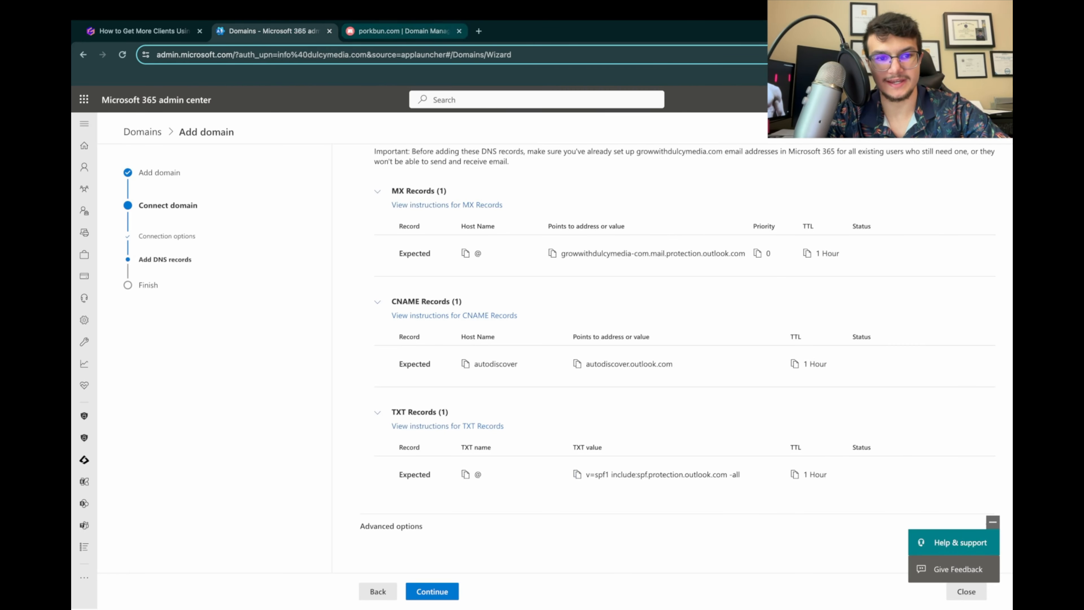
left_click(401, 31)
left_click(427, 239)
left_click(427, 264)
left_click(427, 346)
key("super+v")
scroll(512, 355, "down", 2)
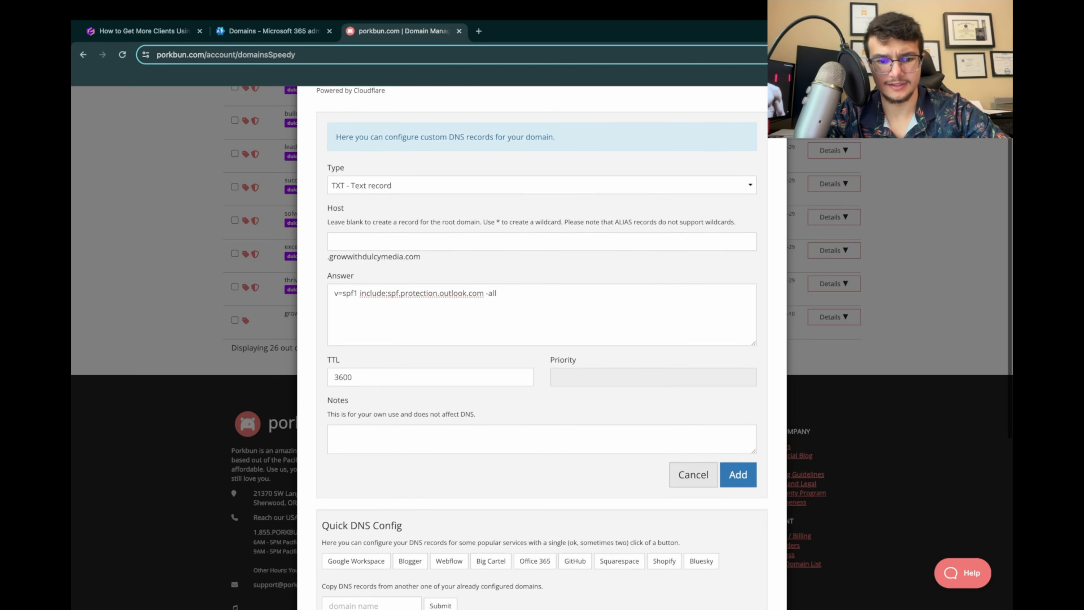
left_click(739, 474)
key("Escape")
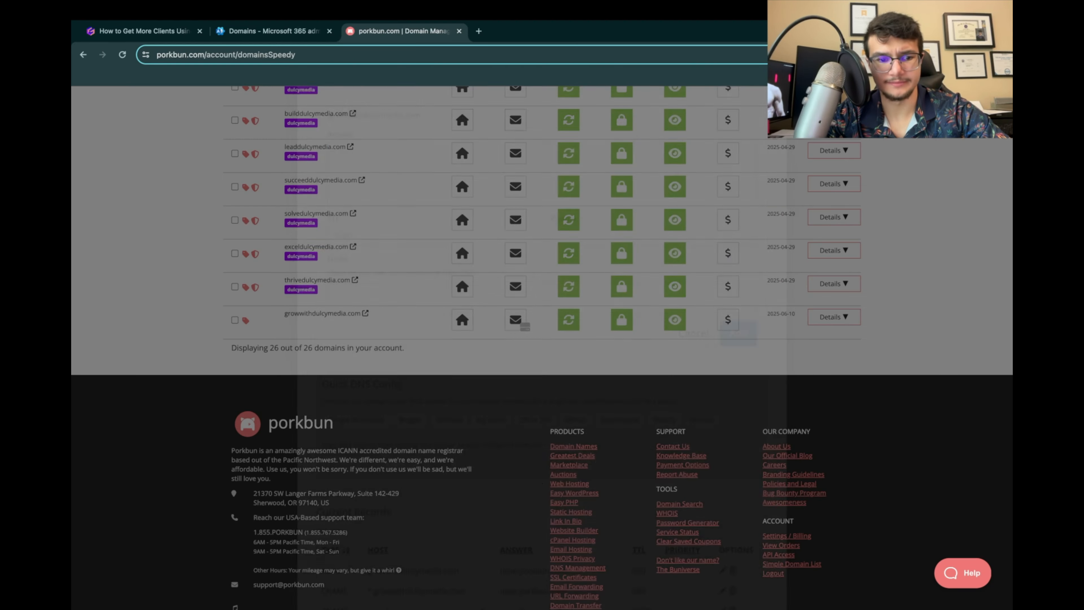
Step: Check step 16 of the cold email presentation, and finish the growwithdulcymedia.com domain setup in the Microsoft 365 admin center
left_click(274, 32)
left_click(141, 31)
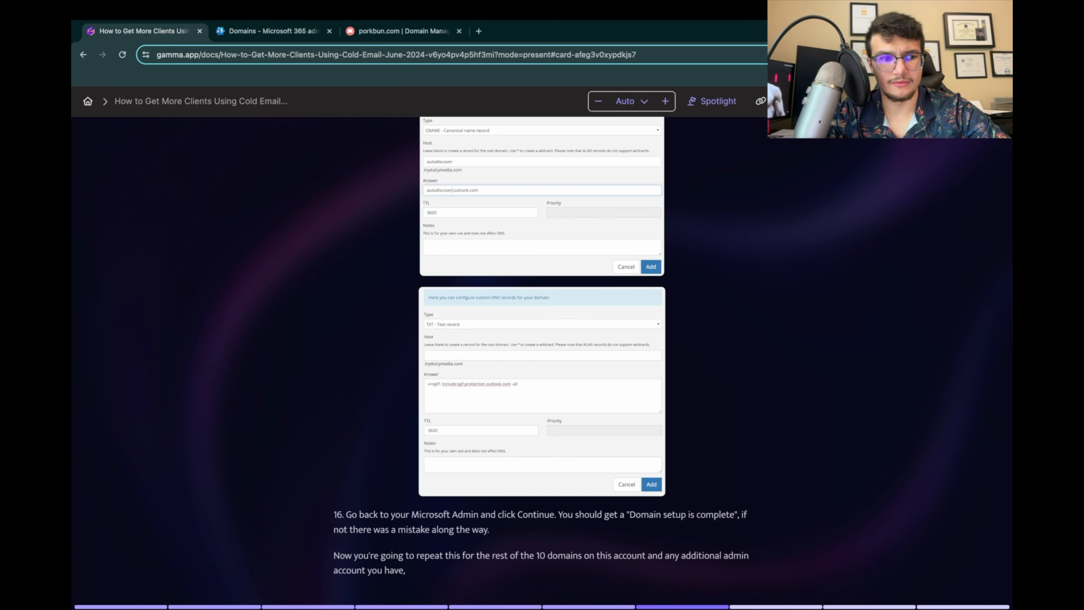
scroll(543, 342, "down", 3)
scroll(542, 342, "down", 2)
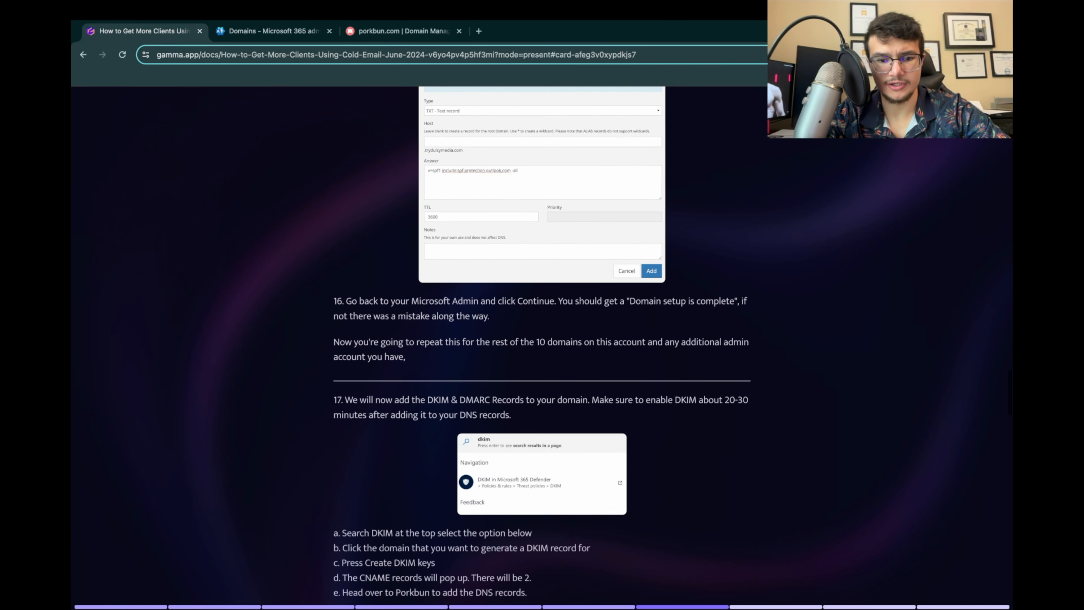
left_click(273, 31)
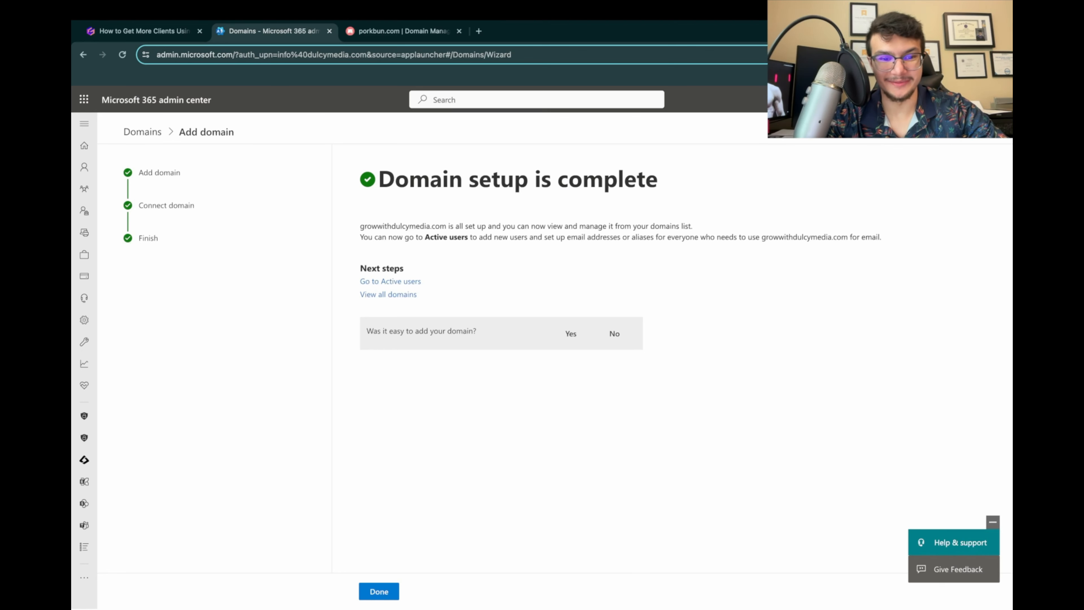
left_click(379, 591)
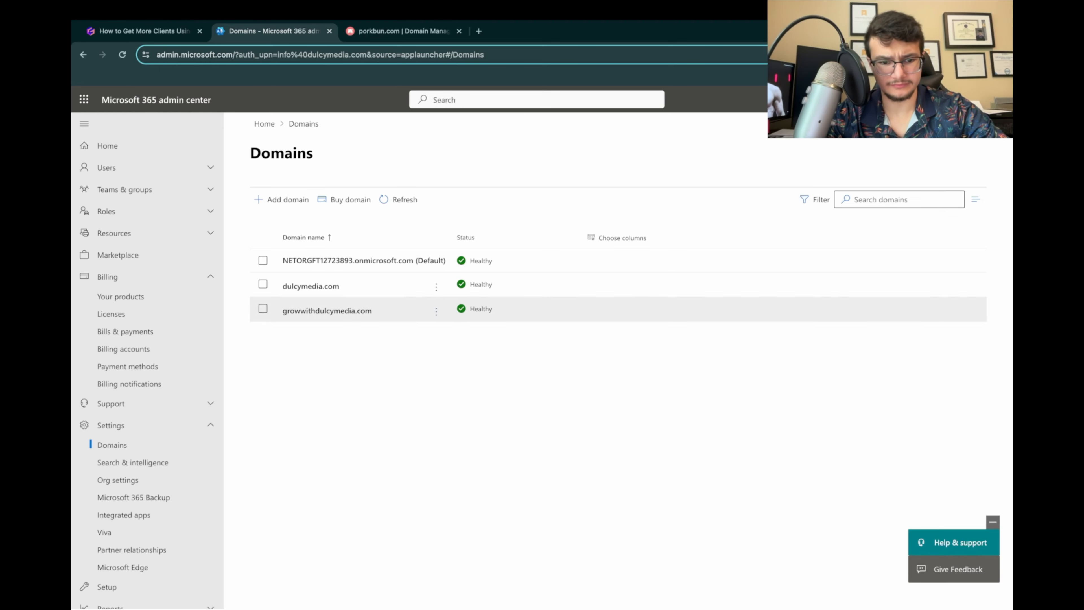
Step: Switch to the cold email presentation and read step 17 on adding DKIM and DMARC records to the domain
left_click(146, 31)
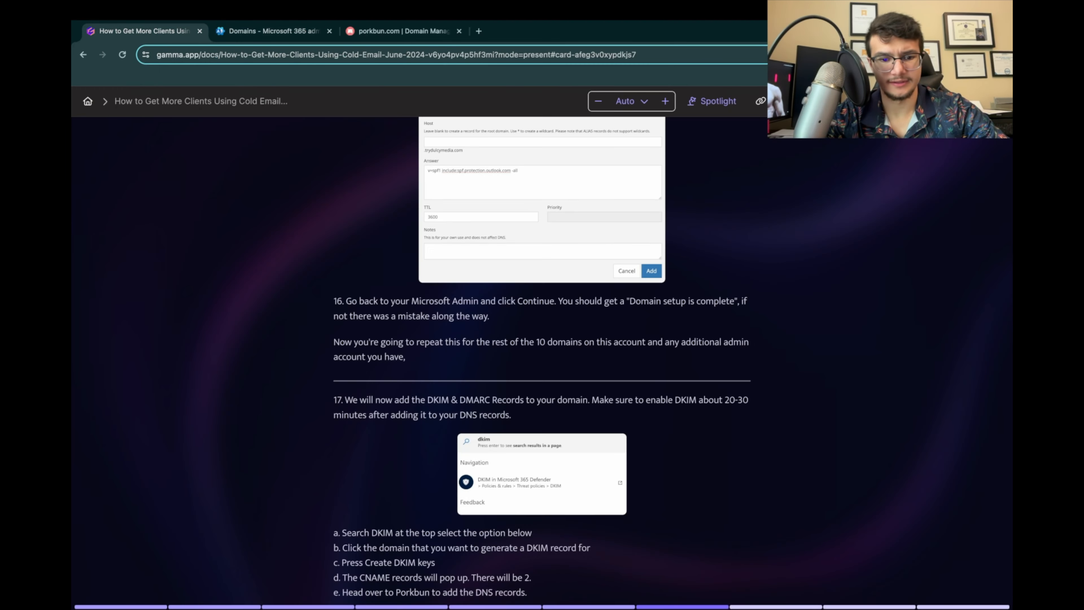
scroll(542, 342, "down", 1)
left_click(273, 32)
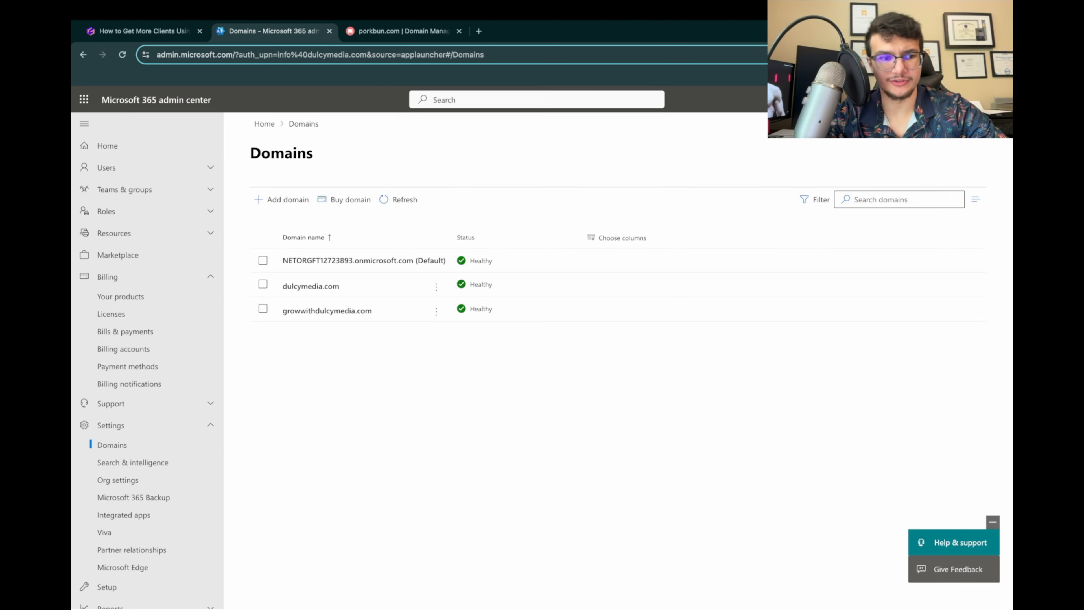
left_click(146, 32)
scroll(542, 342, "down", 1)
scroll(543, 342, "down", 2)
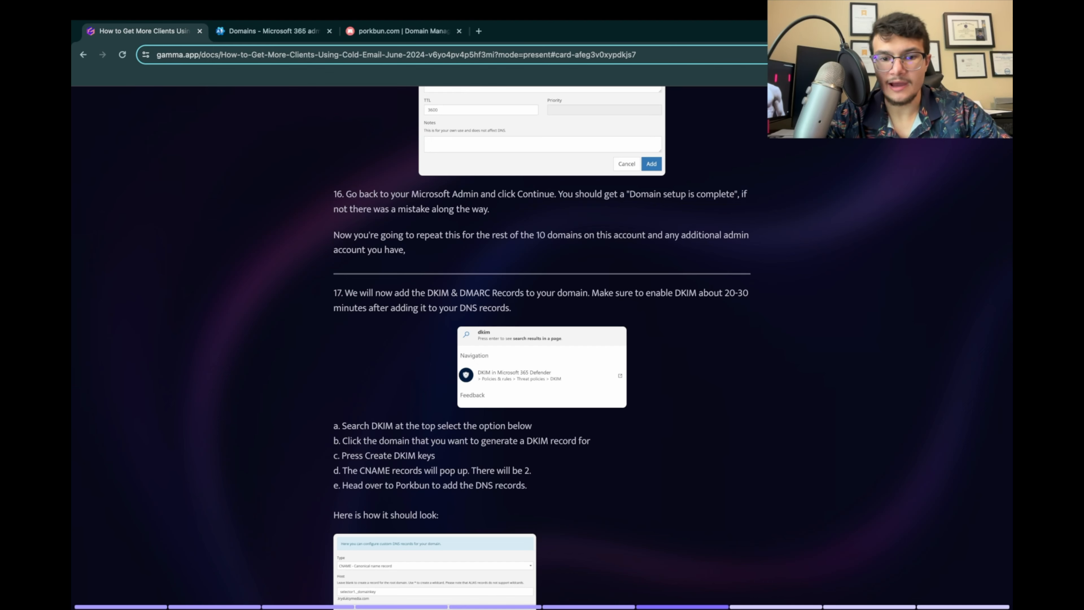
scroll(542, 342, "up", 1)
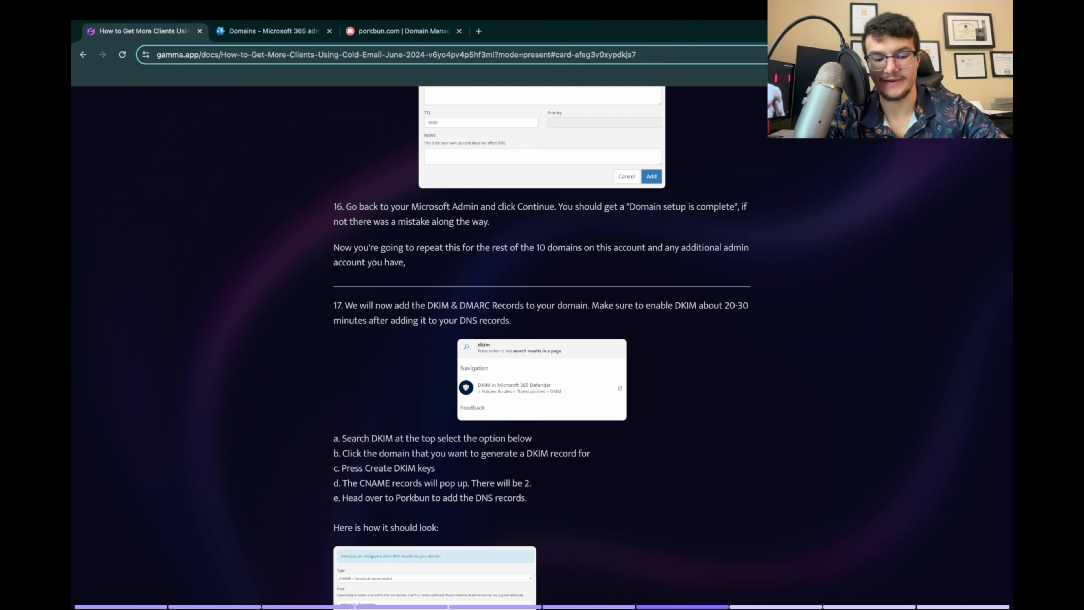
scroll(541, 346, "down", 2)
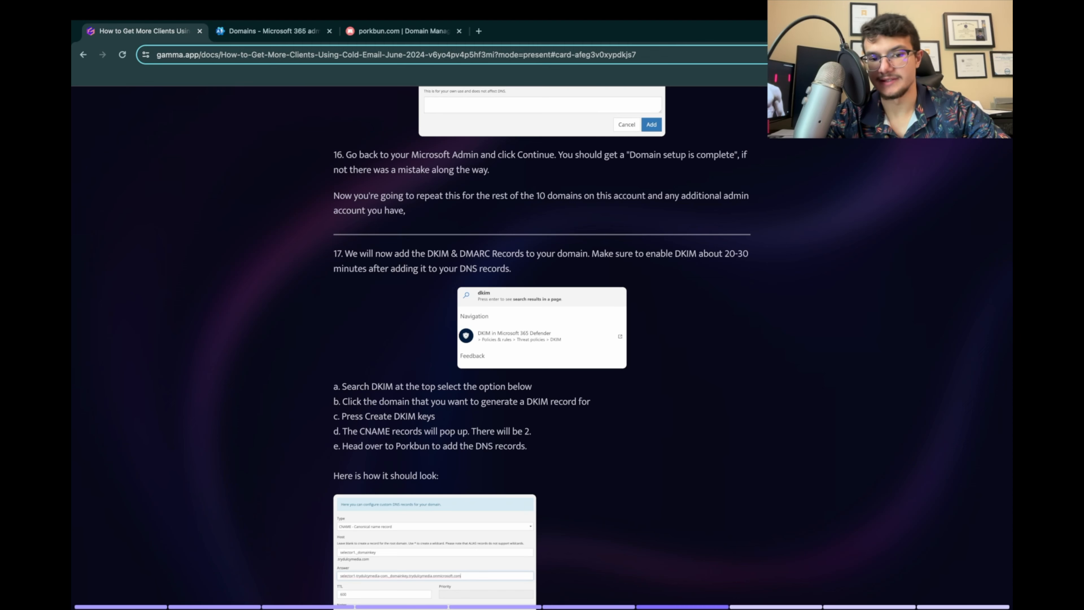
scroll(541, 346, "down", 1)
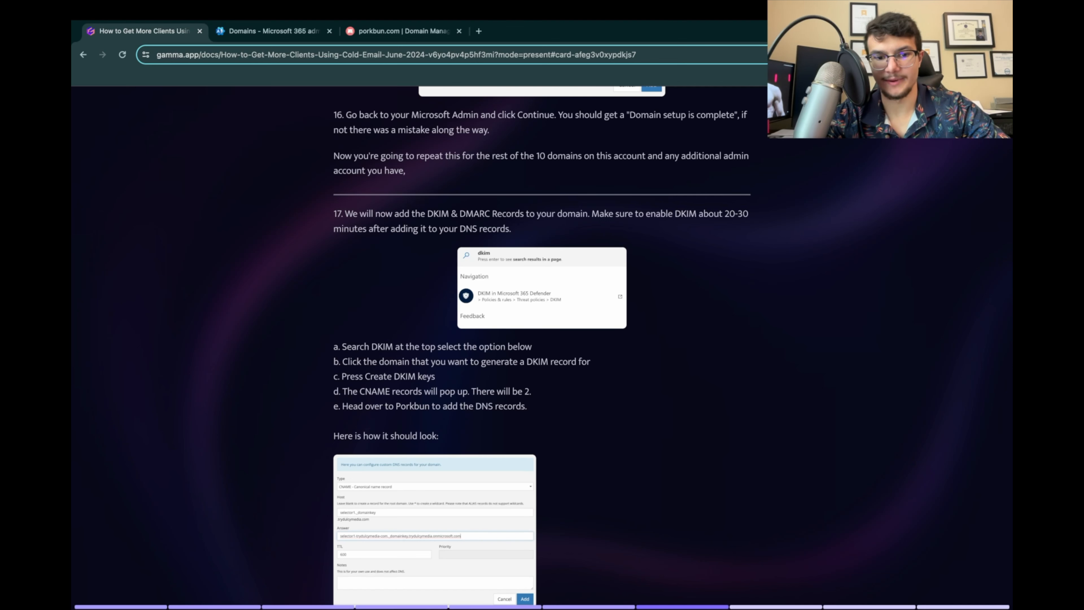
scroll(541, 346, "down", 1)
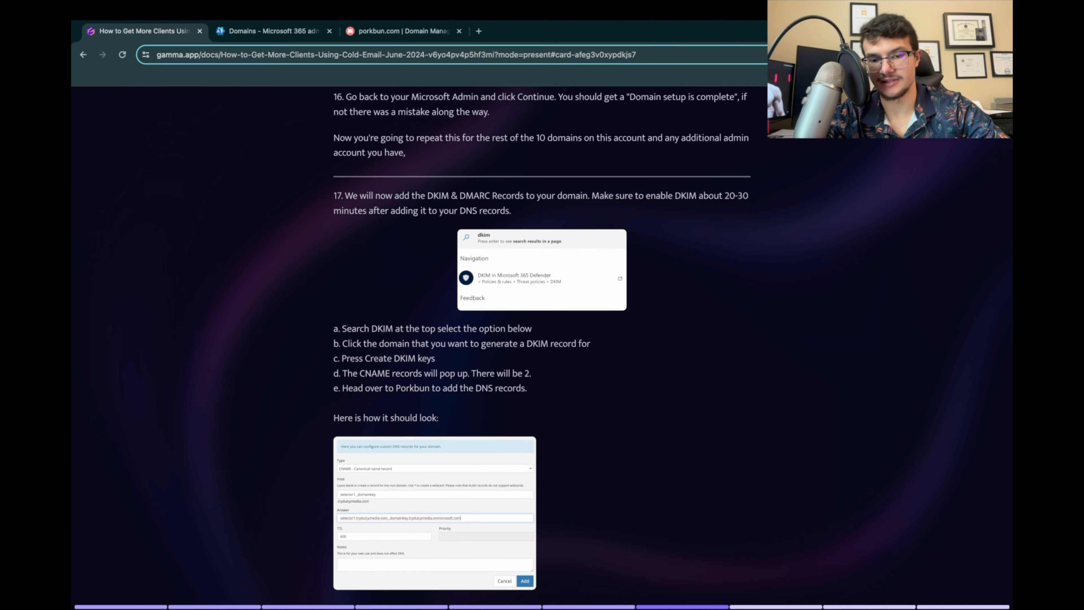
left_click_drag(511, 211, 591, 195)
scroll(541, 346, "down", 2)
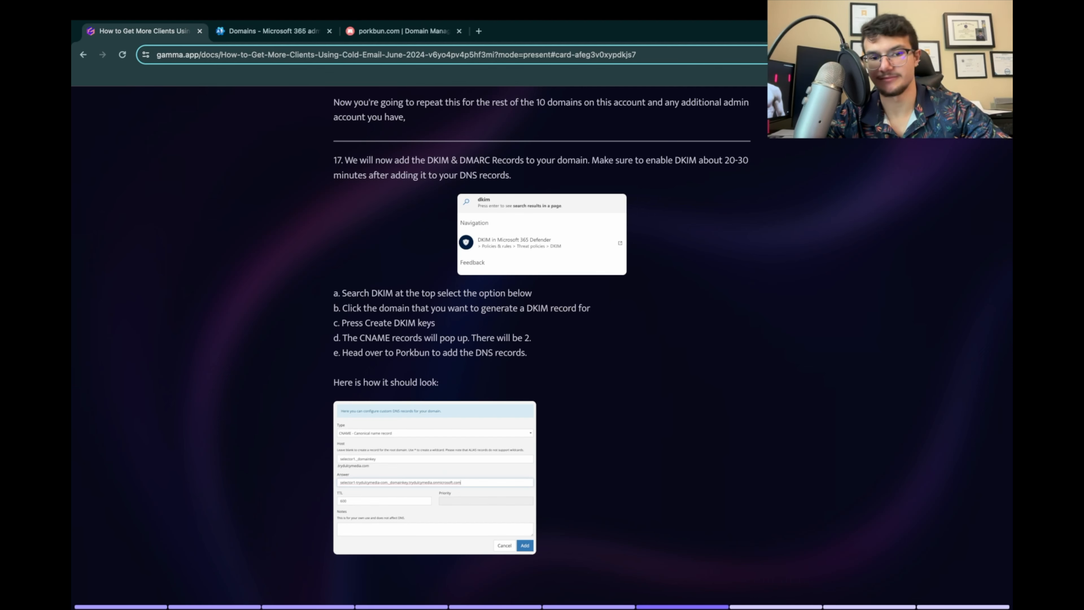
scroll(541, 346, "down", 2)
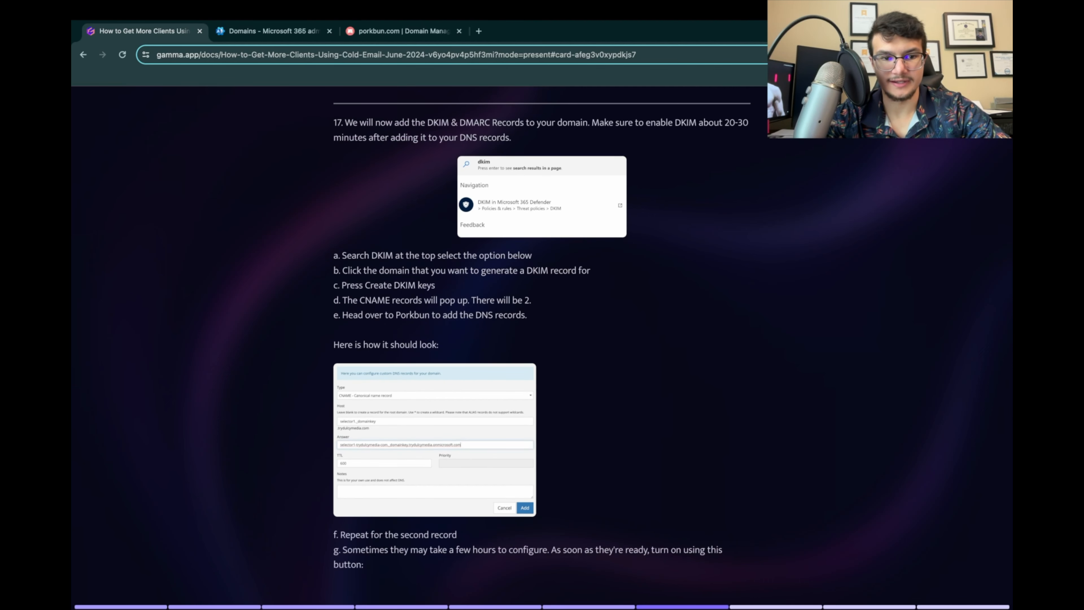
Step: Search the Microsoft 365 admin center for dkim, open the Microsoft 365 Defender DKIM page, and place its tab beside the presentation's tab
key("ctrl+Tab")
left_click(537, 99)
type("dkim")
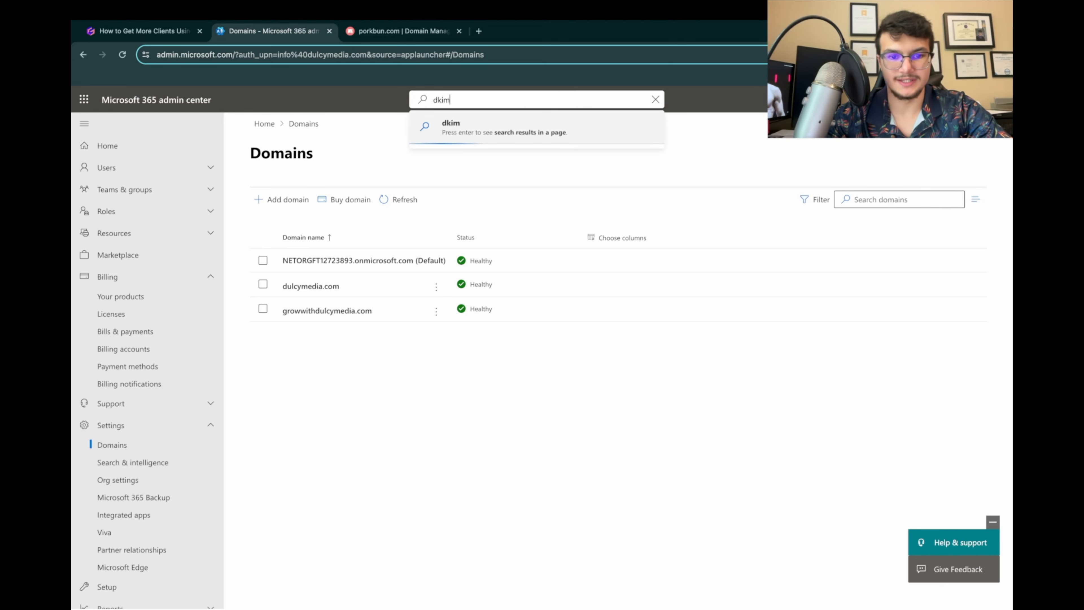
key("Return")
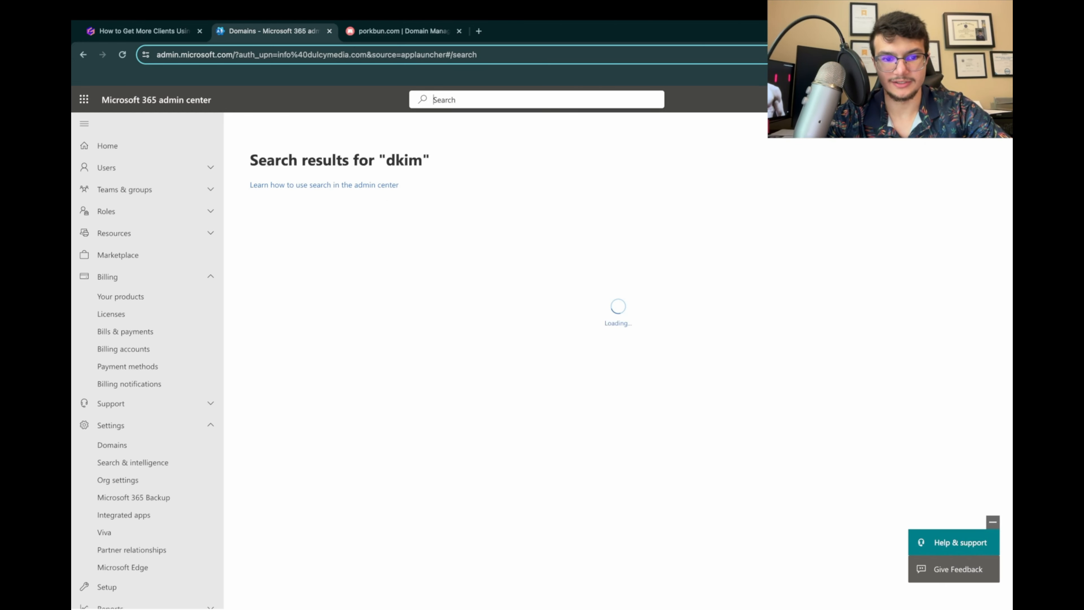
type("dkim")
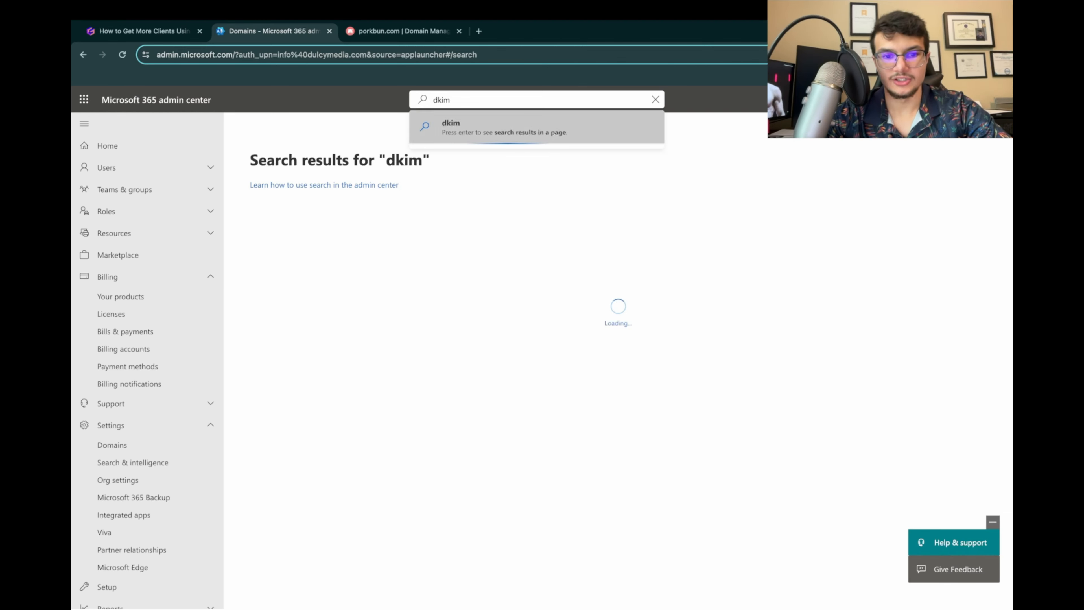
left_click(519, 186)
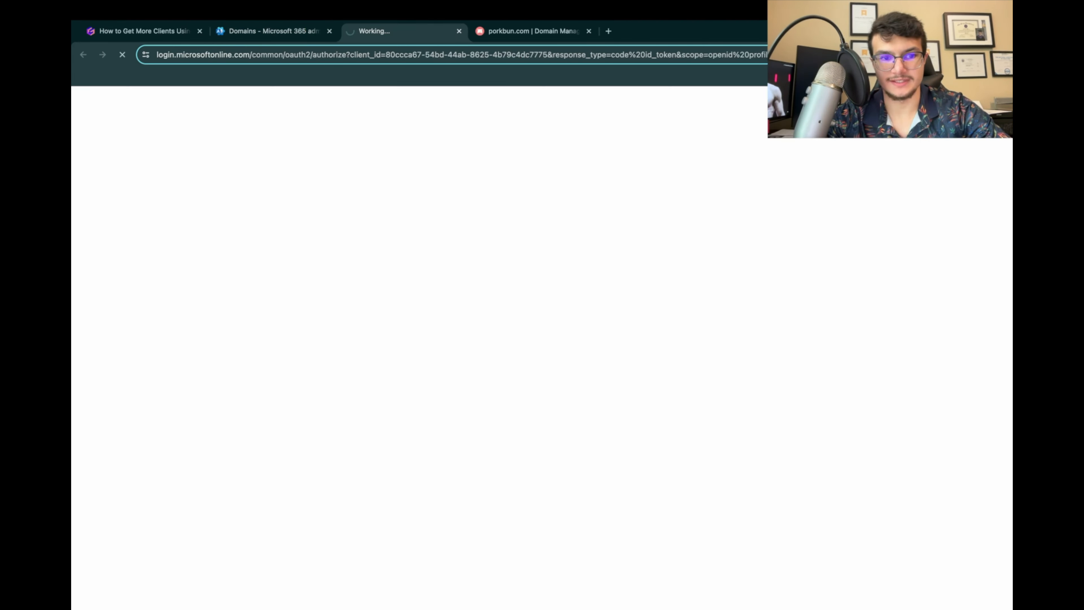
left_click_drag(397, 31, 269, 31)
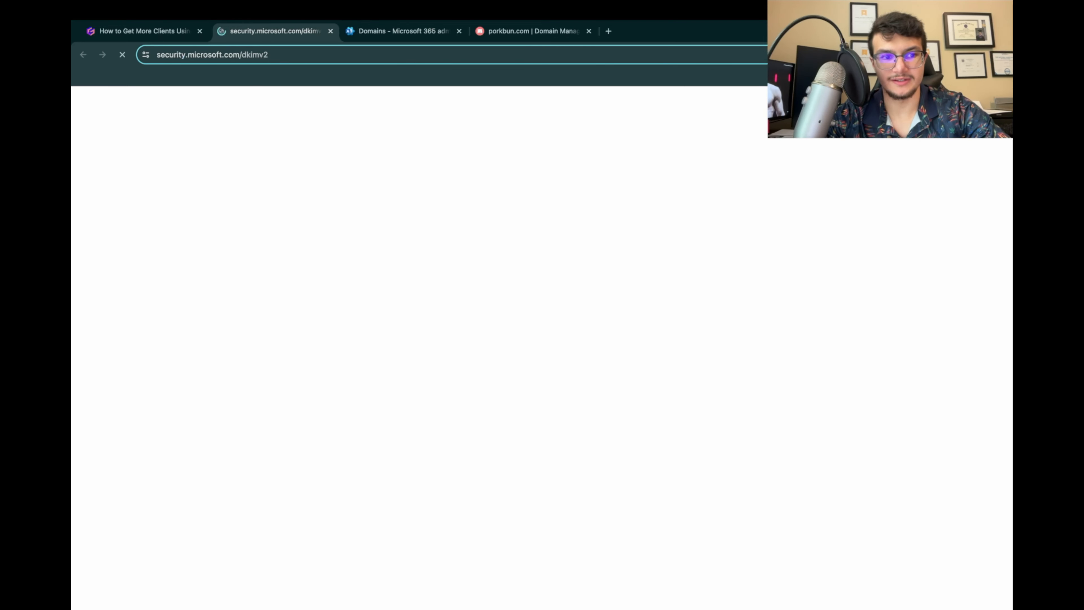
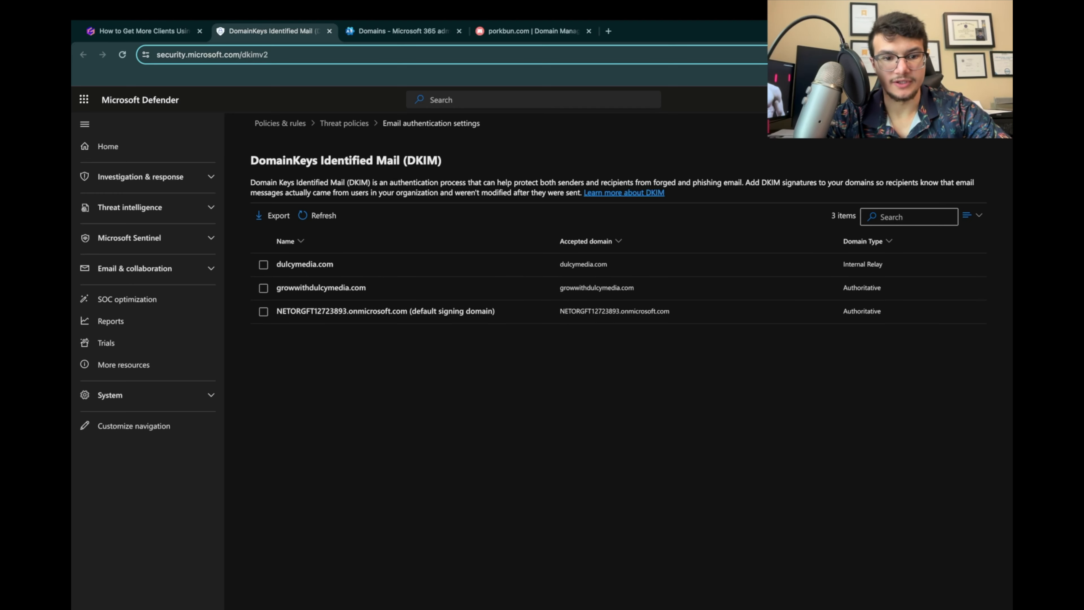
Step: Review step 17 of the cold email presentation, covering DKIM key creation, the two CNAME records and enabling DKIM signatures
left_click(145, 32)
scroll(542, 341, "down", 1)
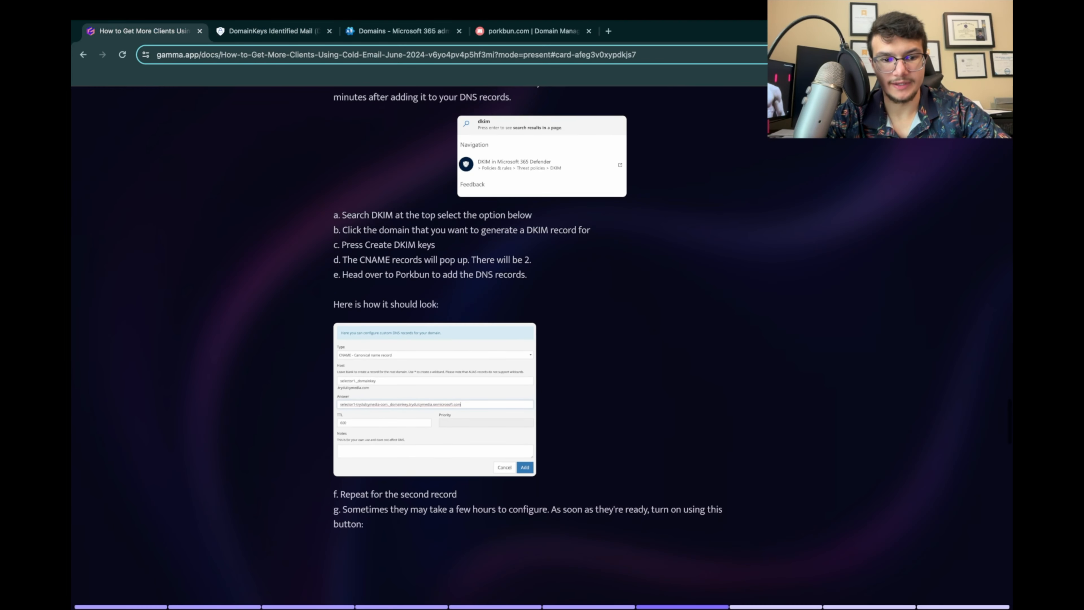
scroll(542, 342, "up", 1)
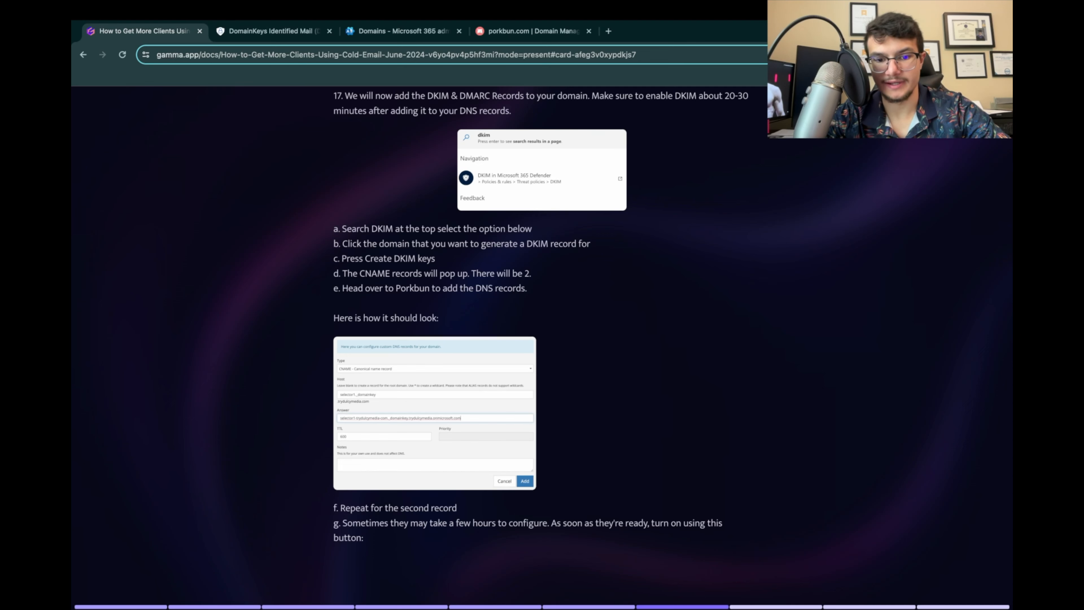
scroll(540, 315, "down", 1)
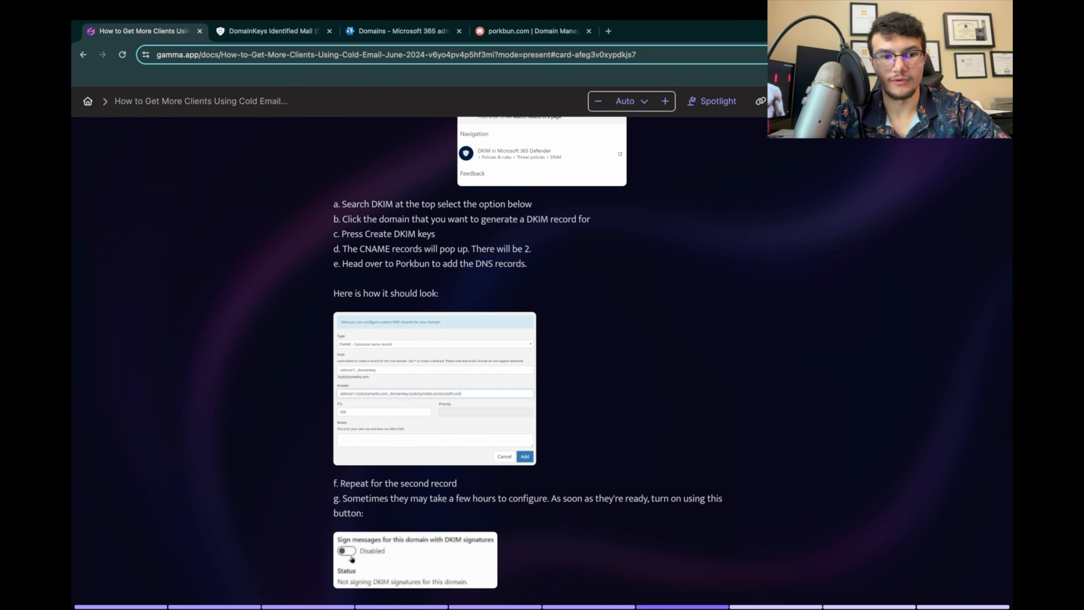
Step: Create DKIM keys for growwithdulcymedia.com on the Microsoft Defender DKIM page
key("ctrl+Tab")
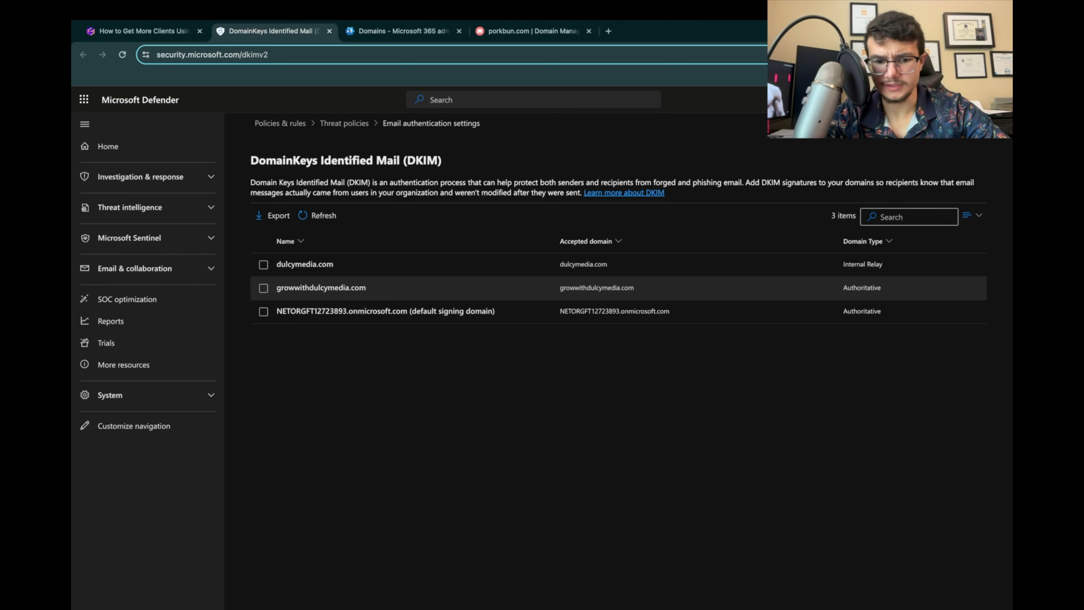
left_click(263, 288)
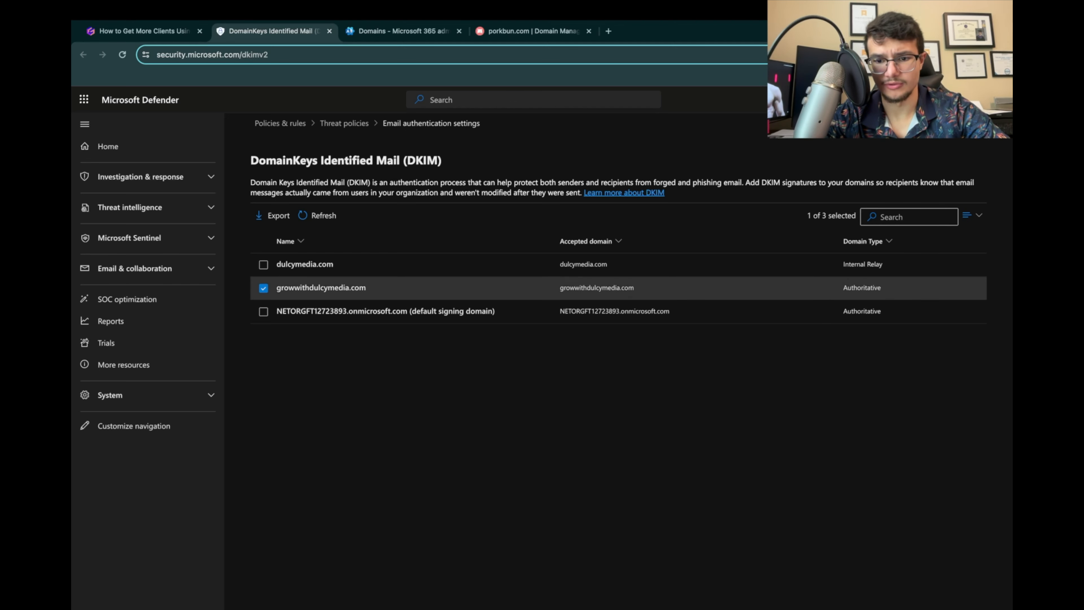
left_click(322, 288)
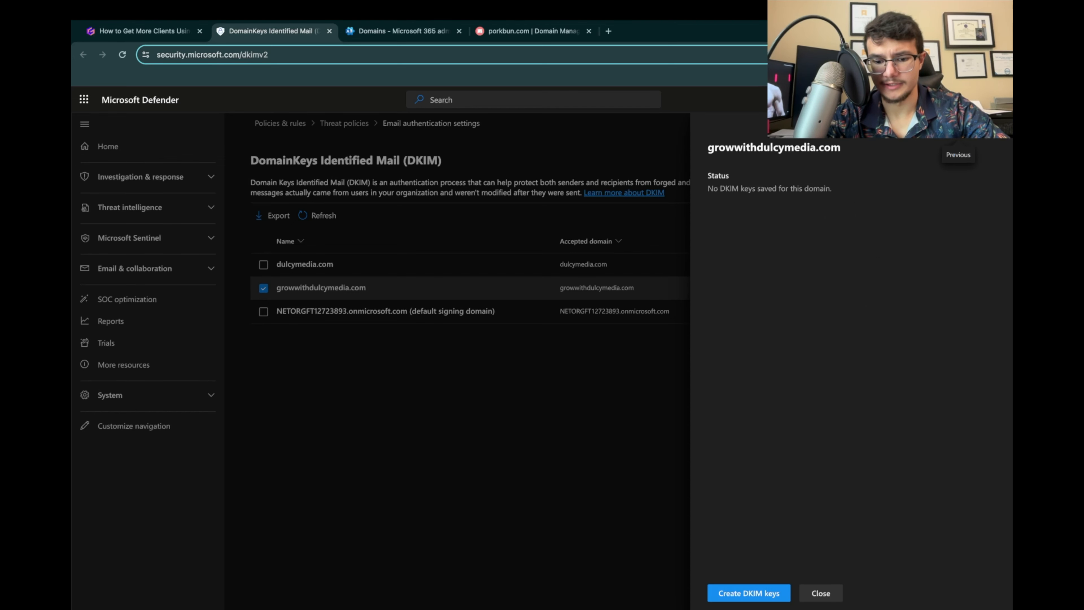
left_click(749, 593)
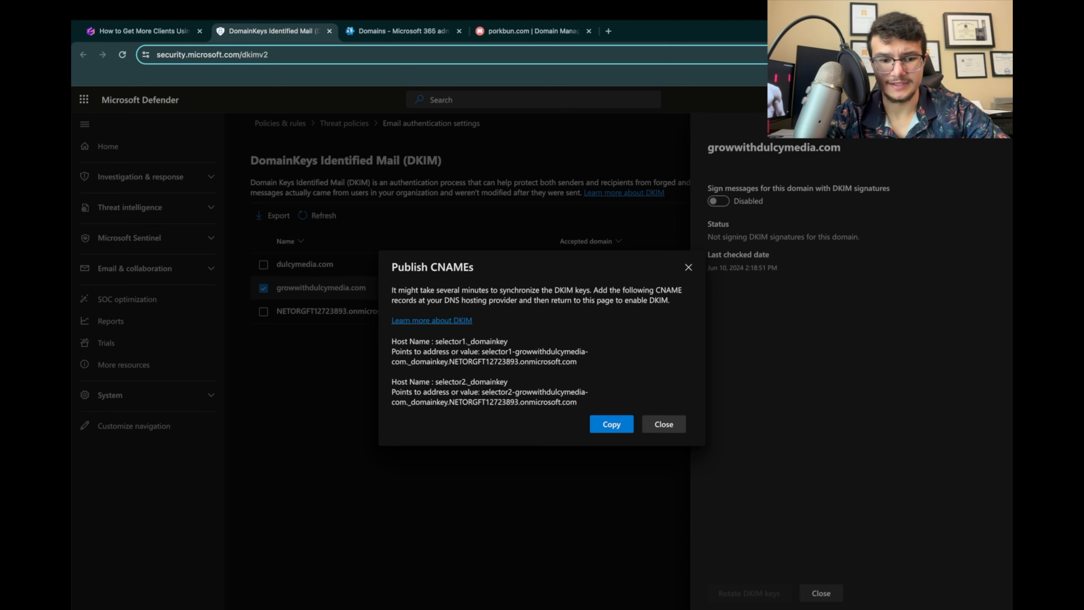
Step: Copy the host names and values of both CNAME records to publish for growwithdulcymedia.com
left_click_drag(393, 300, 625, 300)
left_click(625, 301)
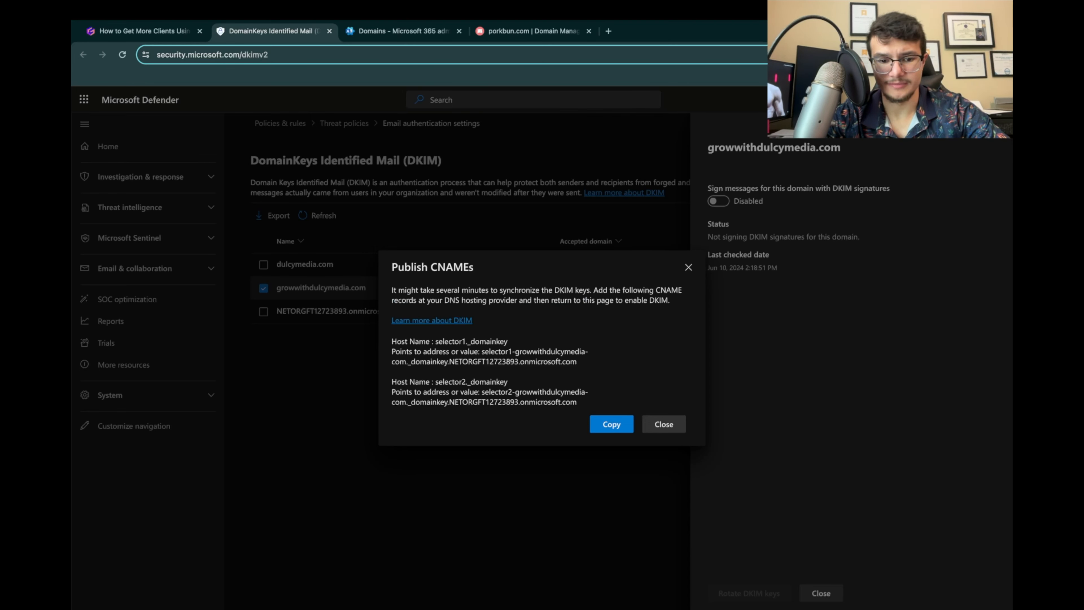
left_click_drag(392, 342, 589, 393)
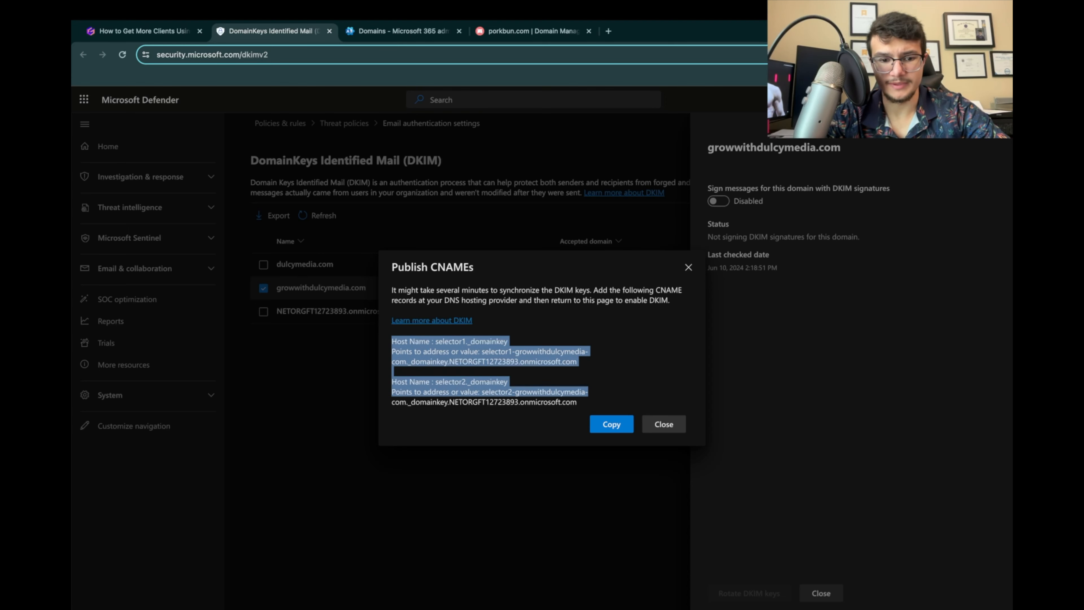
left_click(590, 392)
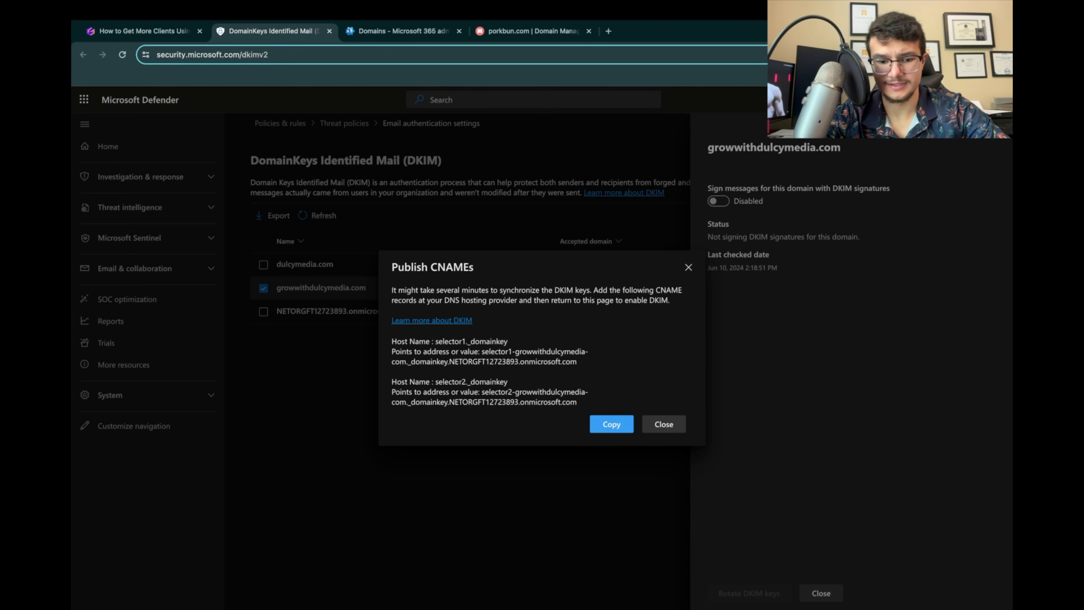
left_click(612, 424)
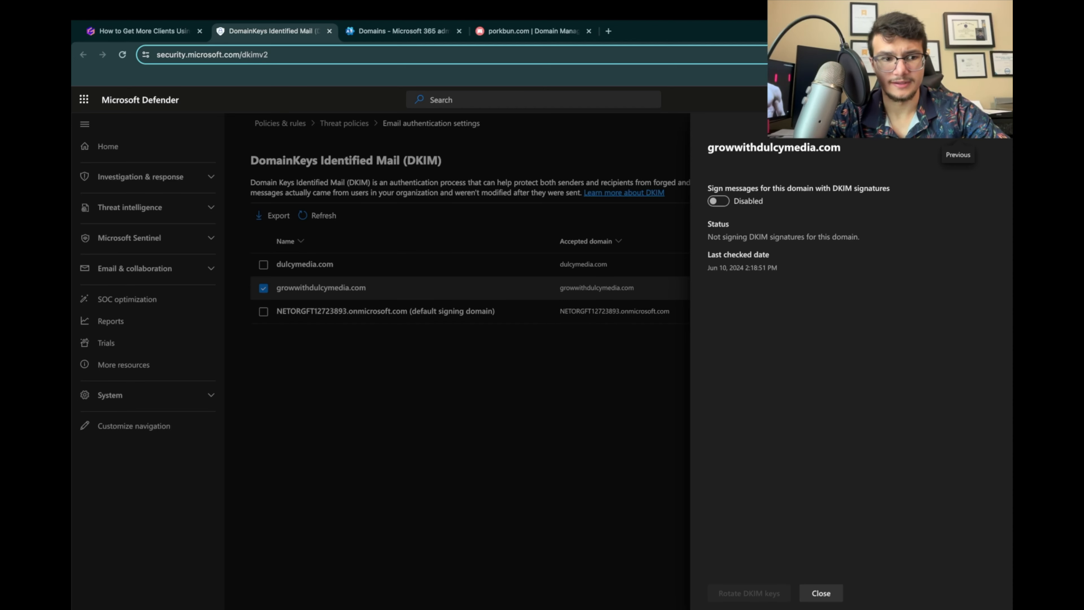
Step: Check the presentation's sample DKIM record, and start a CNAME record in the Porkbun DNS settings of growwithdulcymedia.com
left_click(141, 31)
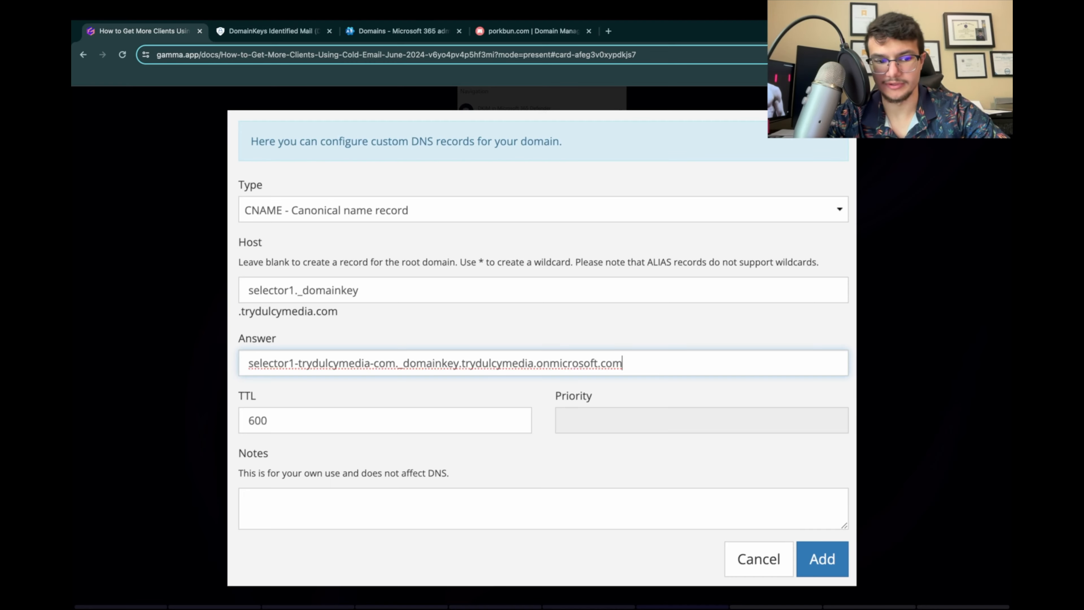
key("Escape")
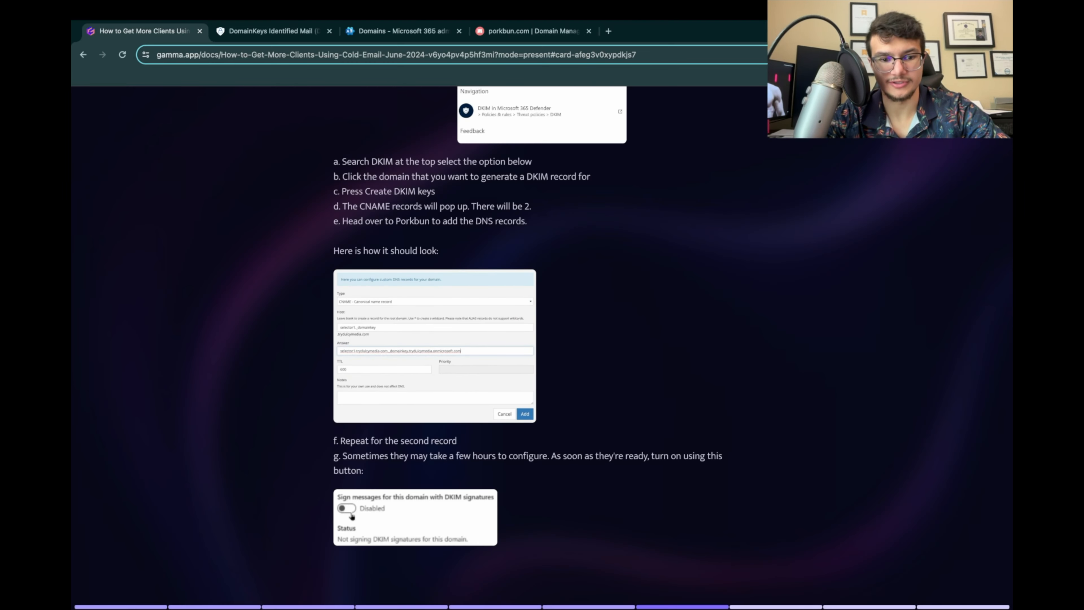
left_click(533, 31)
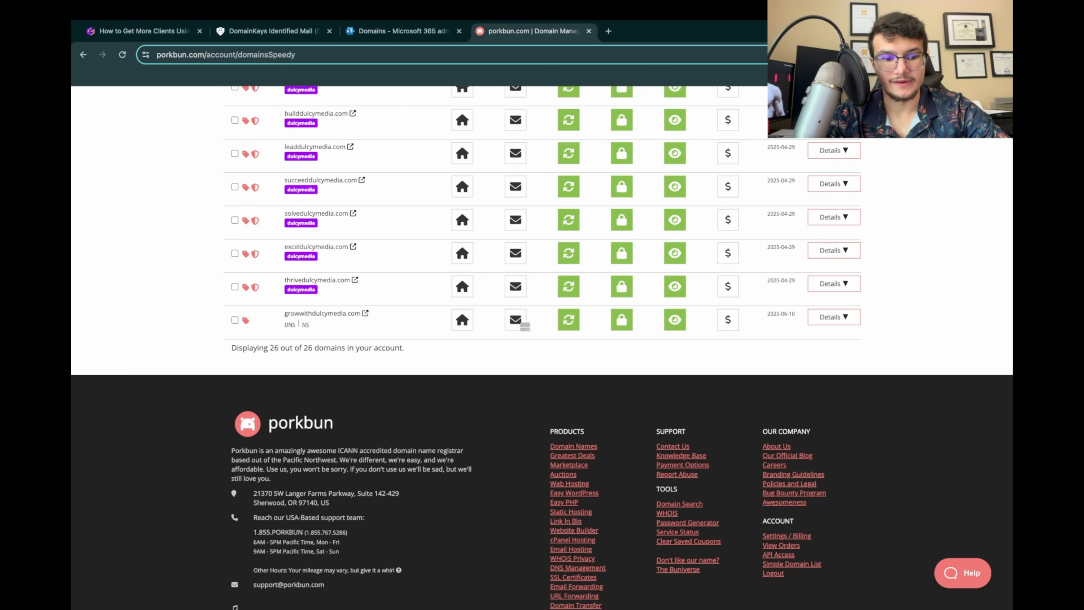
left_click(290, 324)
left_click(512, 238)
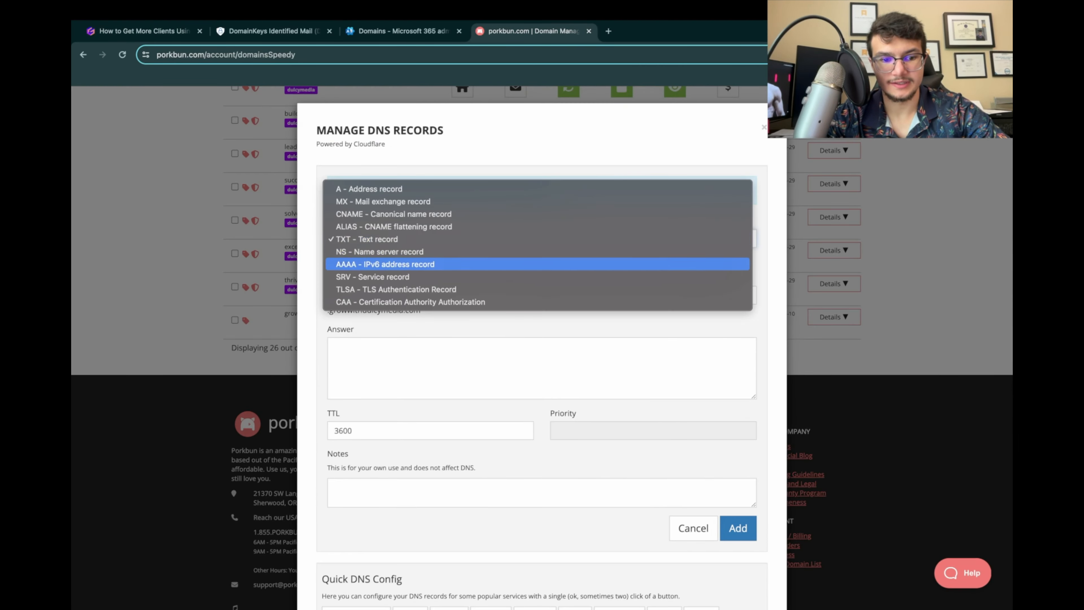
left_click(512, 214)
left_click(512, 346)
key("super+v")
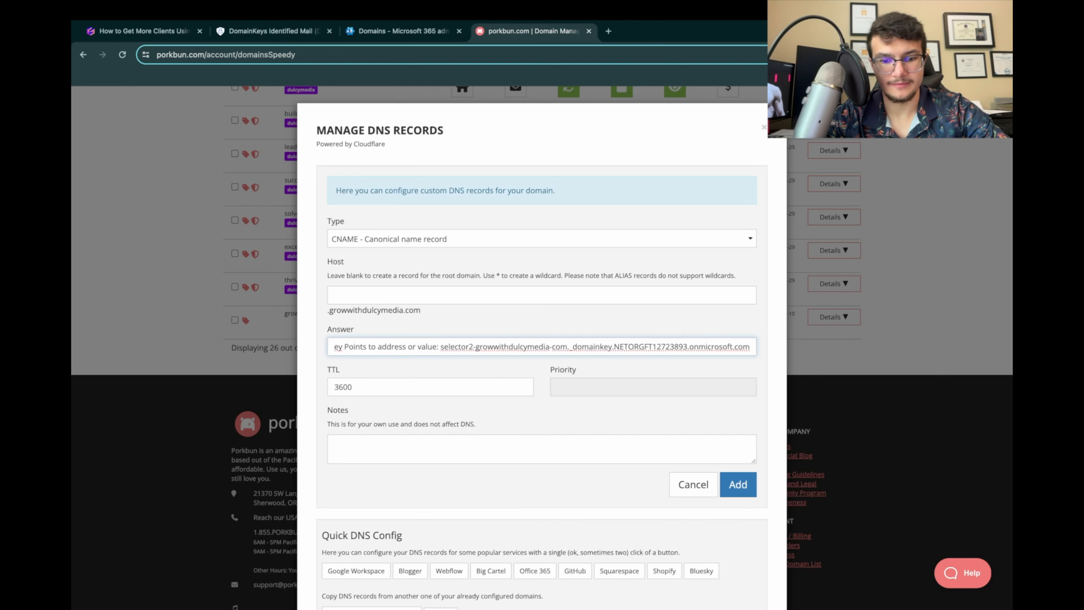
key("super+a")
key("BackSpace")
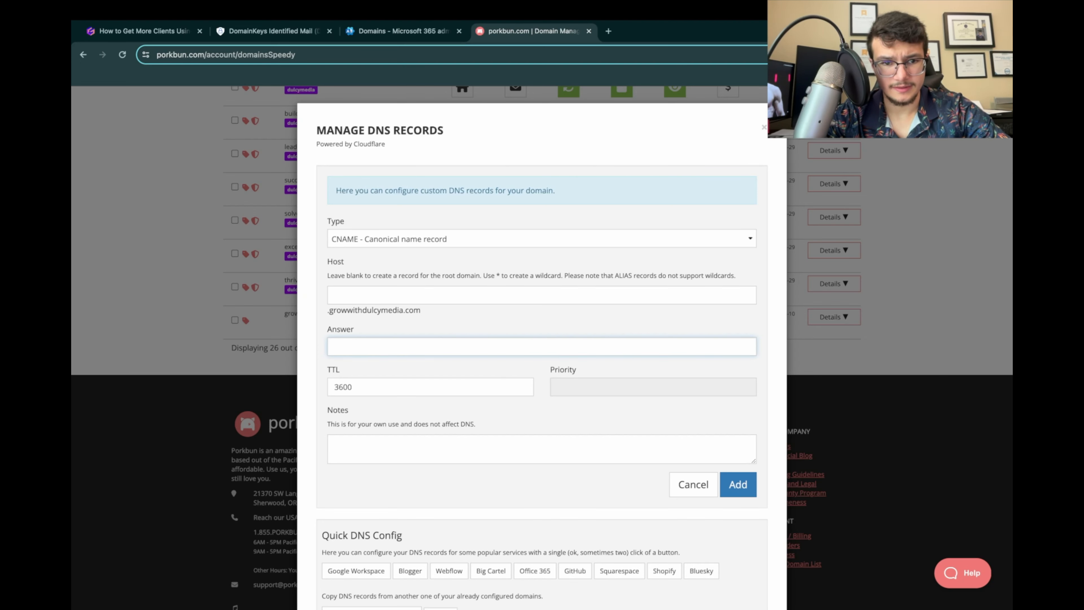
Step: Paste the copied CNAME records into a new Google Docs document, and set the Porkbun record's host to selector1._domainkey
key("Return")
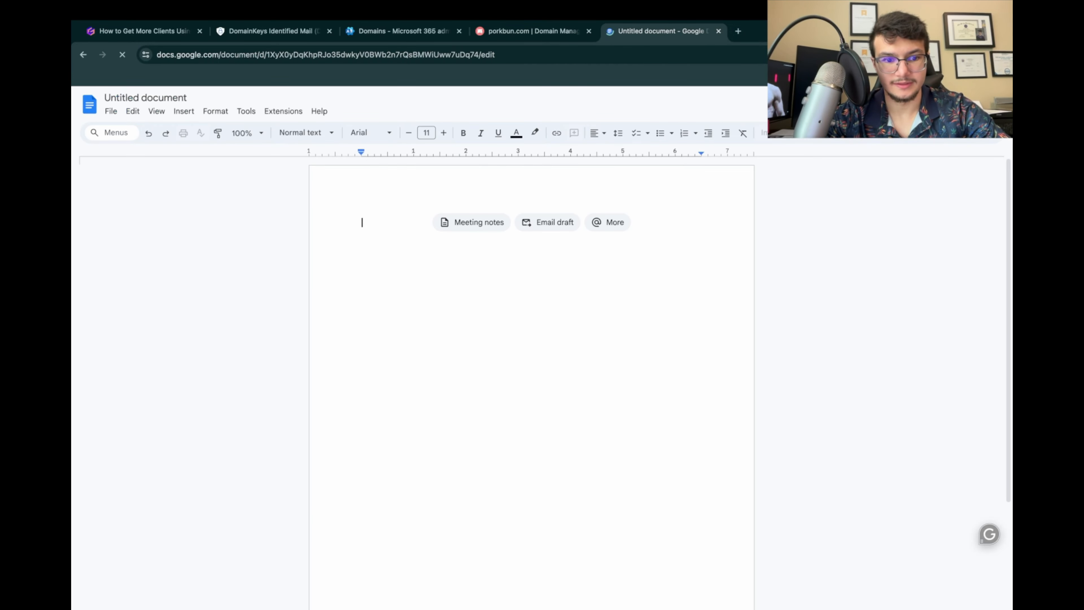
type("Host Name : selector1._domainkey Points to address or value: selector1-growwithdulcymedia-com._domainkey.NETORGFT12723893.onmicrosoft.com  Host Name : selector2._domainkey Points to address or value: selector2-growwithdulcymedia-com._domainkey.NETORGFT12723893.onmicrosoft.com")
left_click_drag(409, 223, 487, 223)
key("super+c")
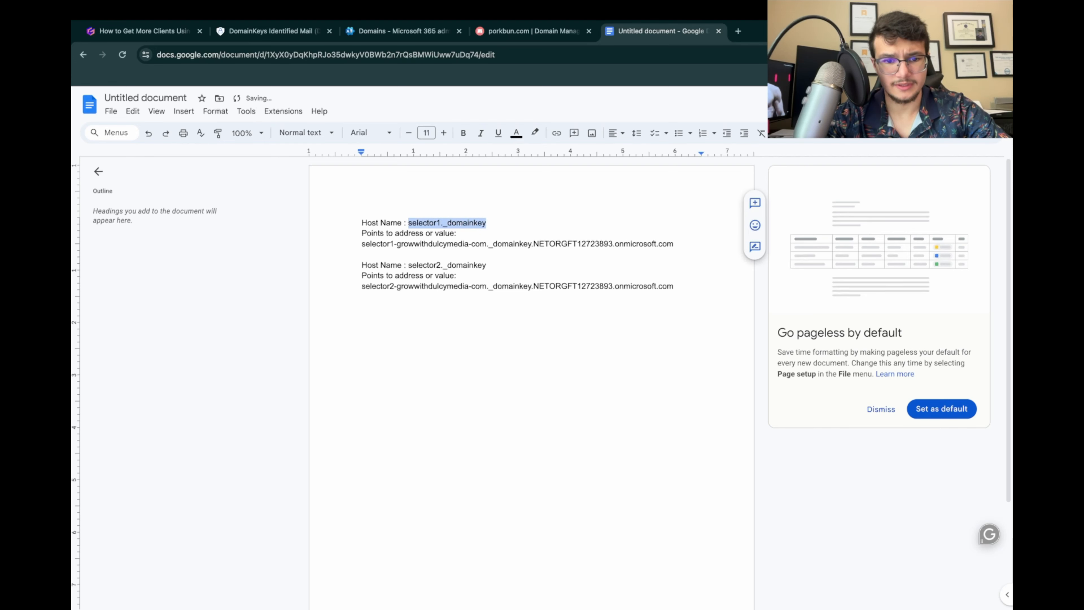
left_click_drag(275, 32, 399, 31)
left_click(533, 31)
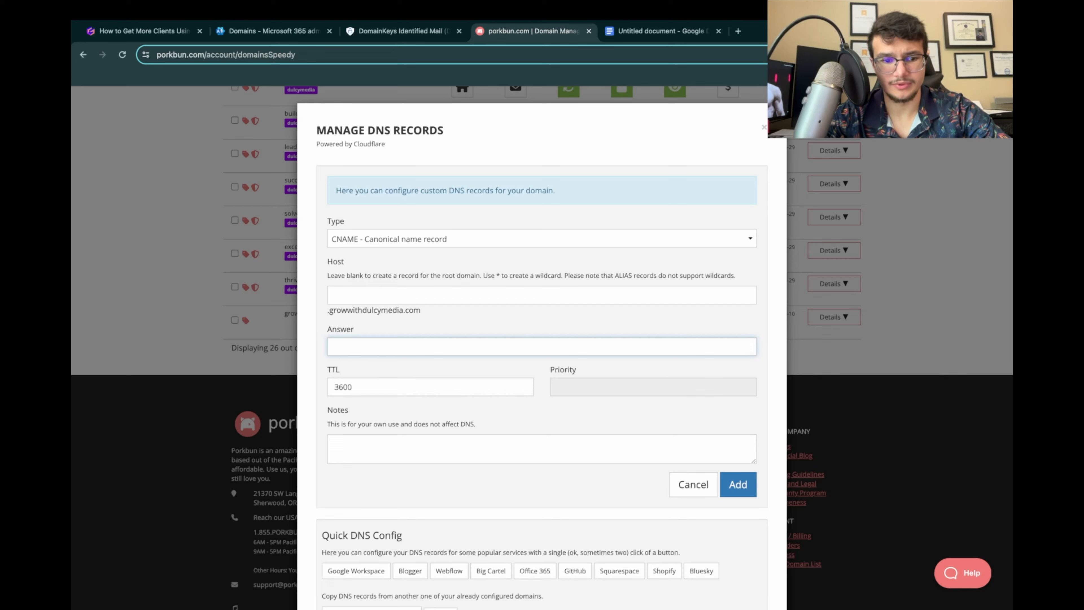
left_click(542, 295)
key("super+v")
Step: Copy selector1-growwithdulcymedia-com._domainkey.NETORGFT12723893.onmicrosoft.com from the document as the record's answer, and add the CNAME record in Porkbun
left_click(661, 31)
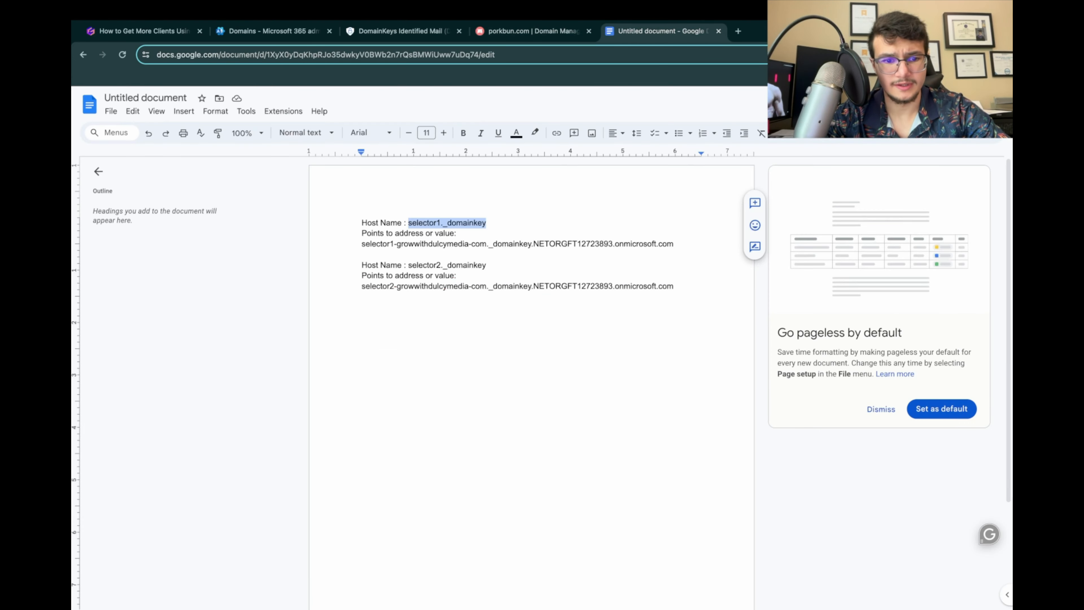
left_click_drag(414, 244, 362, 244)
left_click(362, 244)
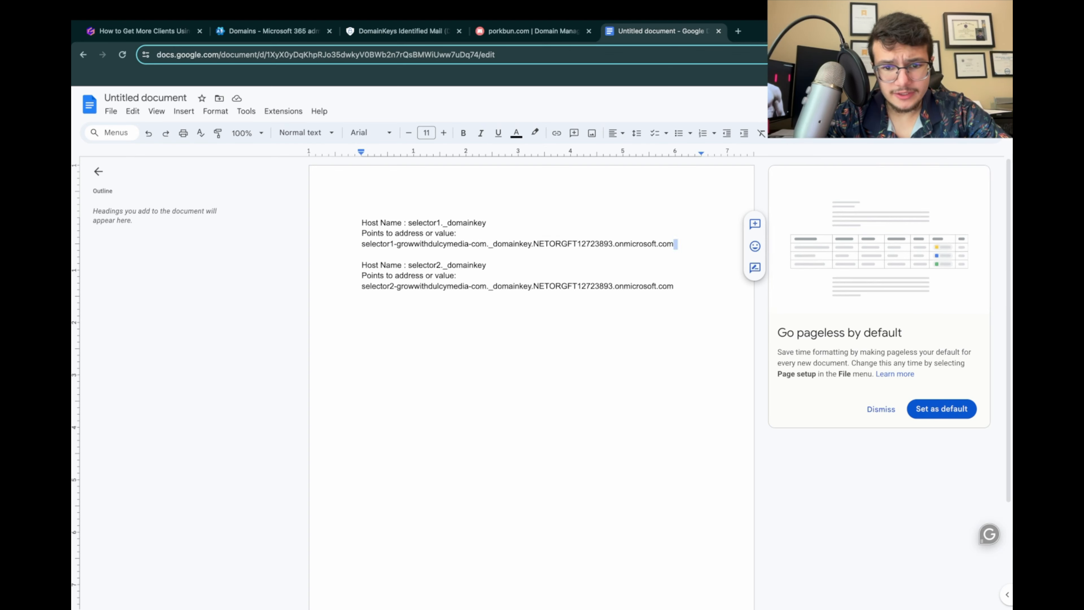
left_click_drag(674, 244, 362, 244)
key("super+c")
left_click(532, 31)
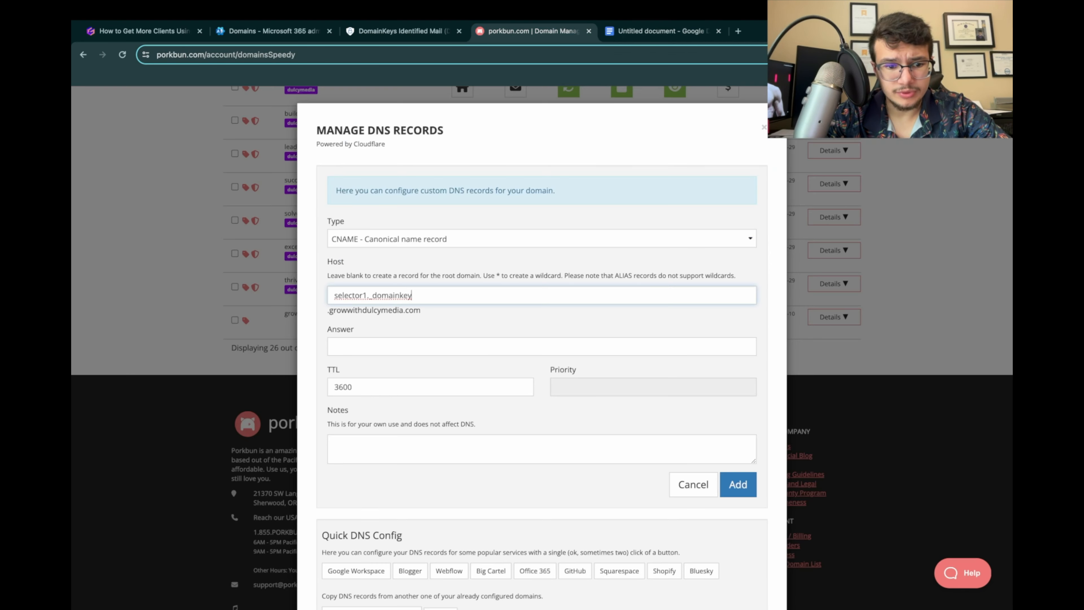
left_click(435, 346)
key("super+v")
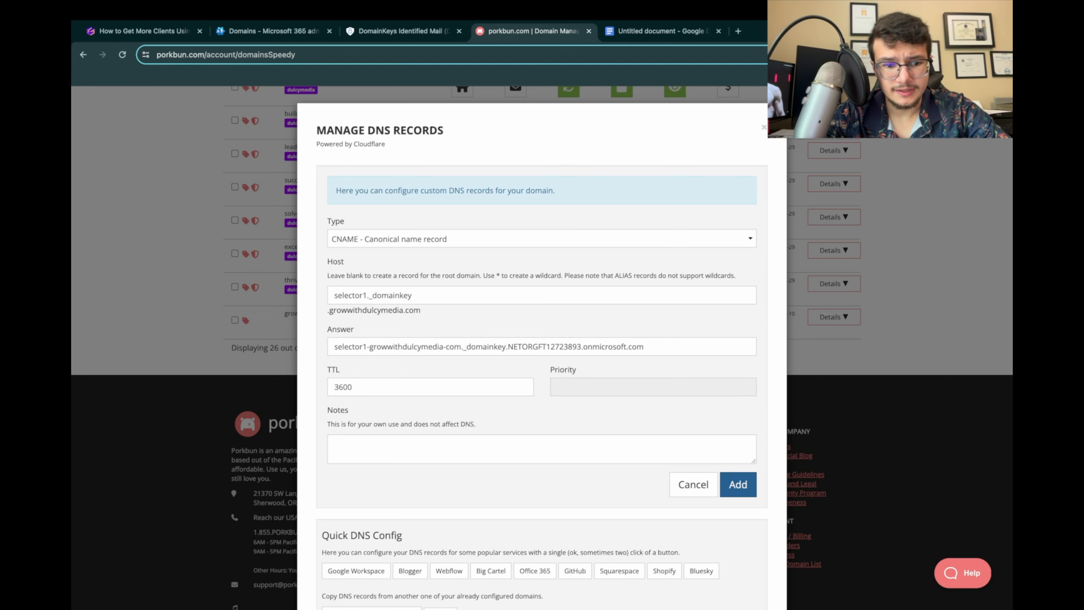
left_click(743, 487)
Step: Add a second CNAME record in Porkbun with host selector2._domainkey and answer selector2-growwithdulcymedia-com._domainkey.NETORGFT12723893.onmicrosoft.com, copied from the document
left_click(662, 31)
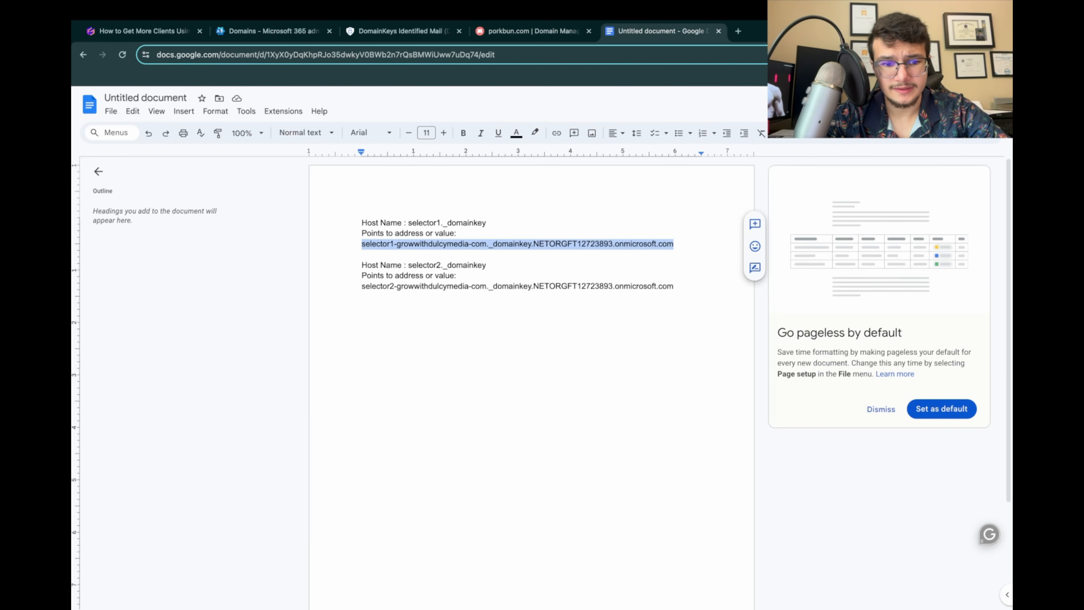
left_click_drag(408, 265, 489, 265)
left_click(533, 31)
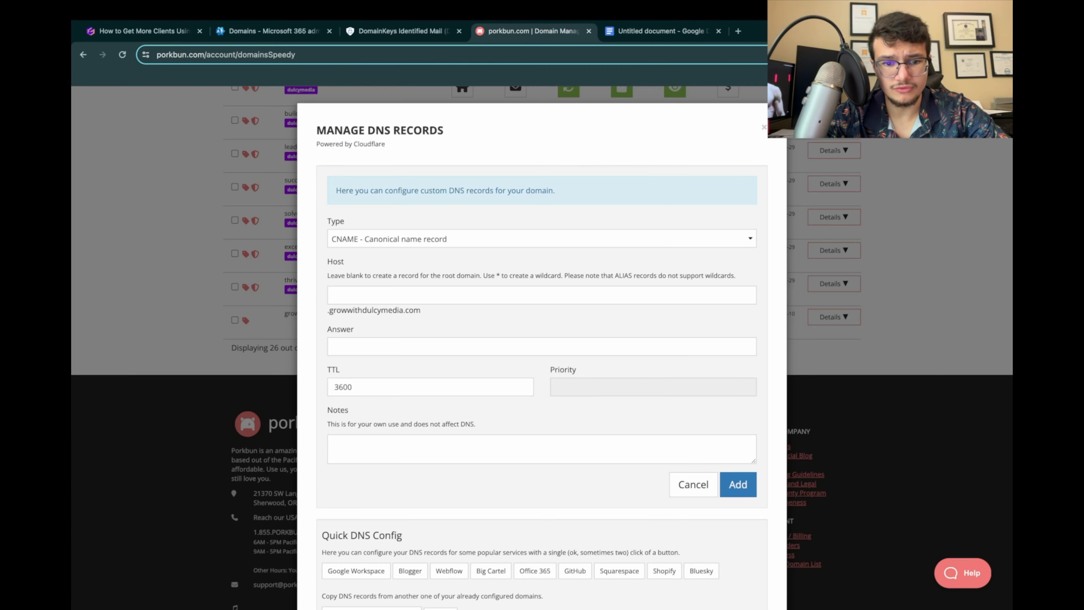
left_click(462, 295)
key("super+v")
left_click(662, 32)
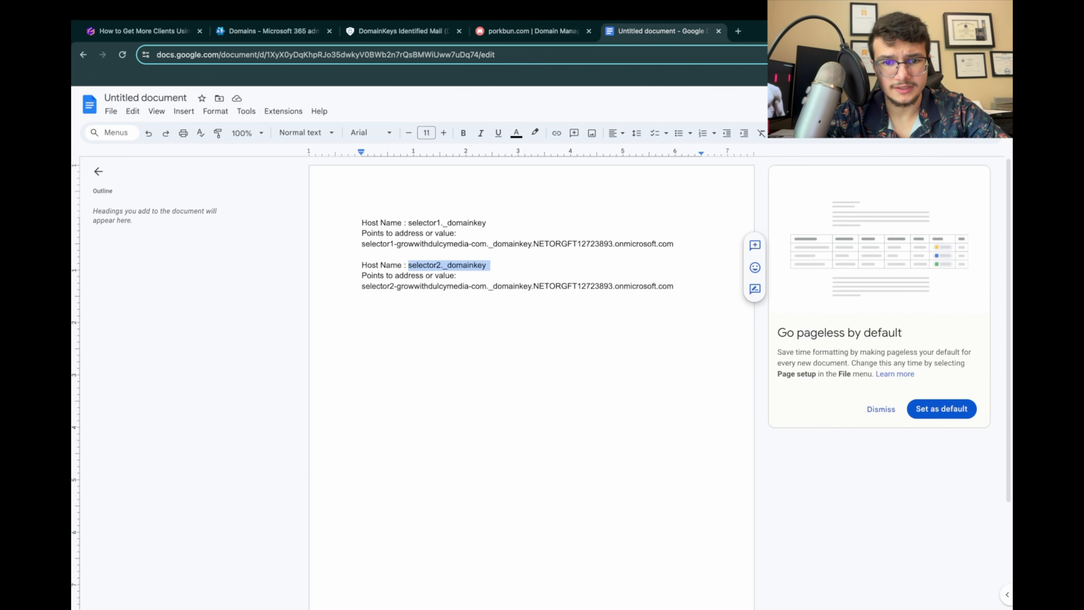
left_click_drag(362, 286, 680, 298)
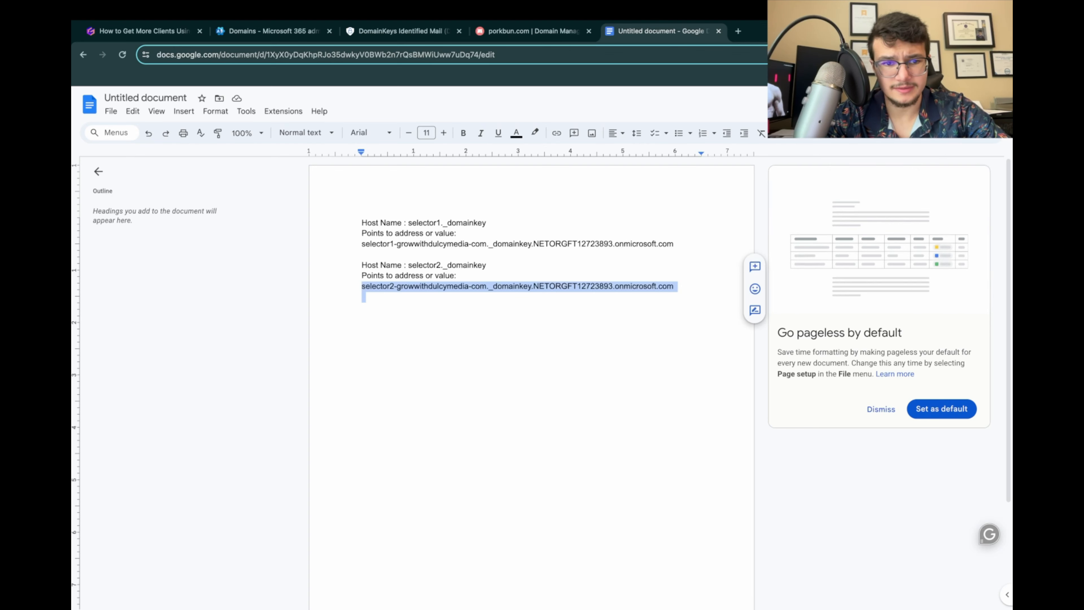
key("super+c")
left_click(533, 31)
left_click(384, 346)
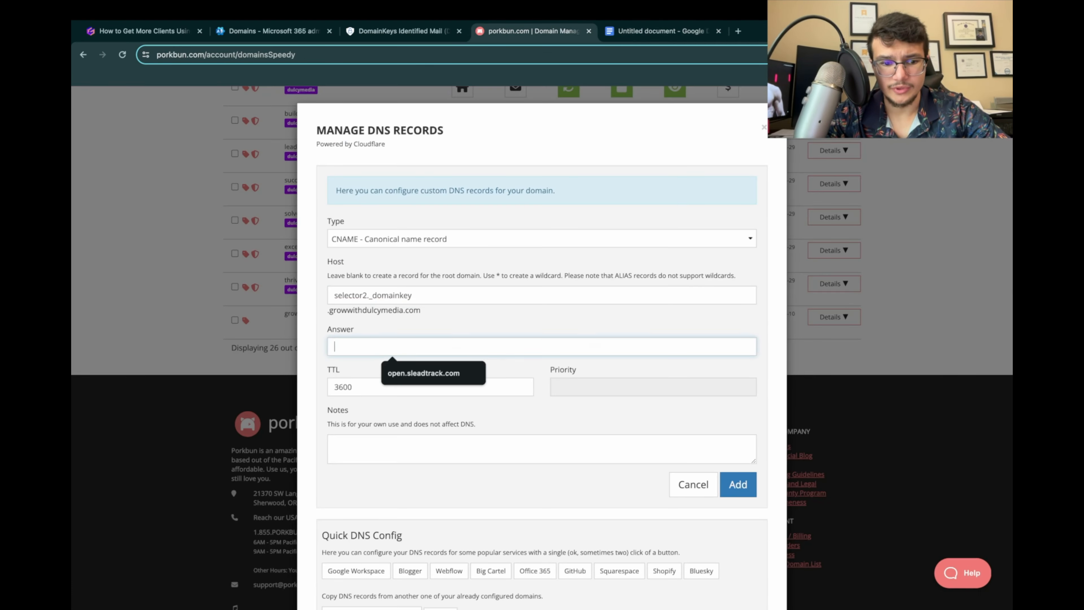
key("super+v")
left_click(749, 491)
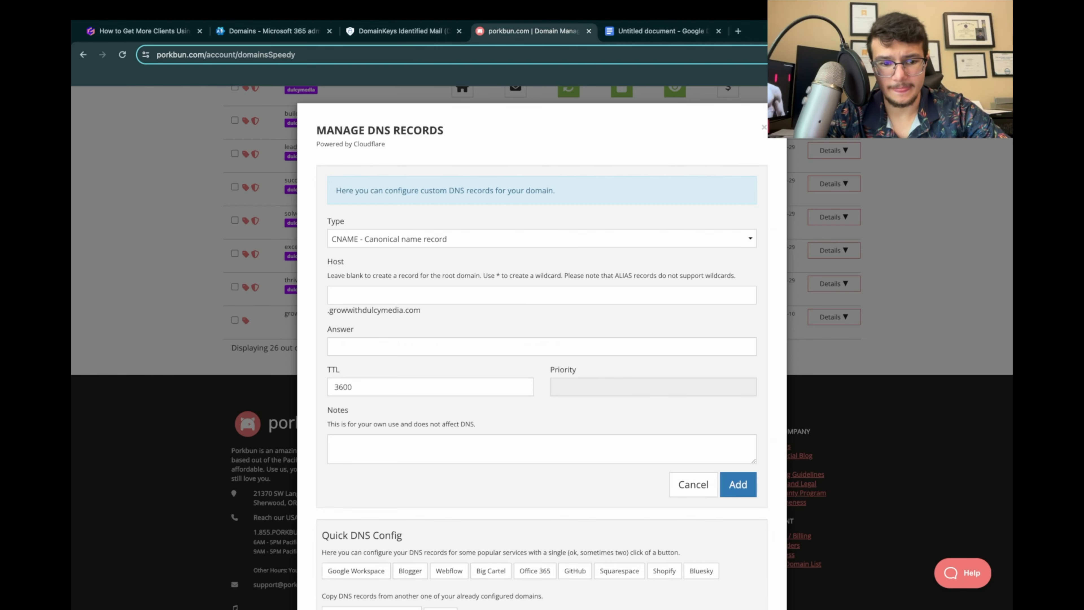
Step: Return to the cold email presentation and read step 18 on adding the DMARC record in Porkbun
left_click(144, 31)
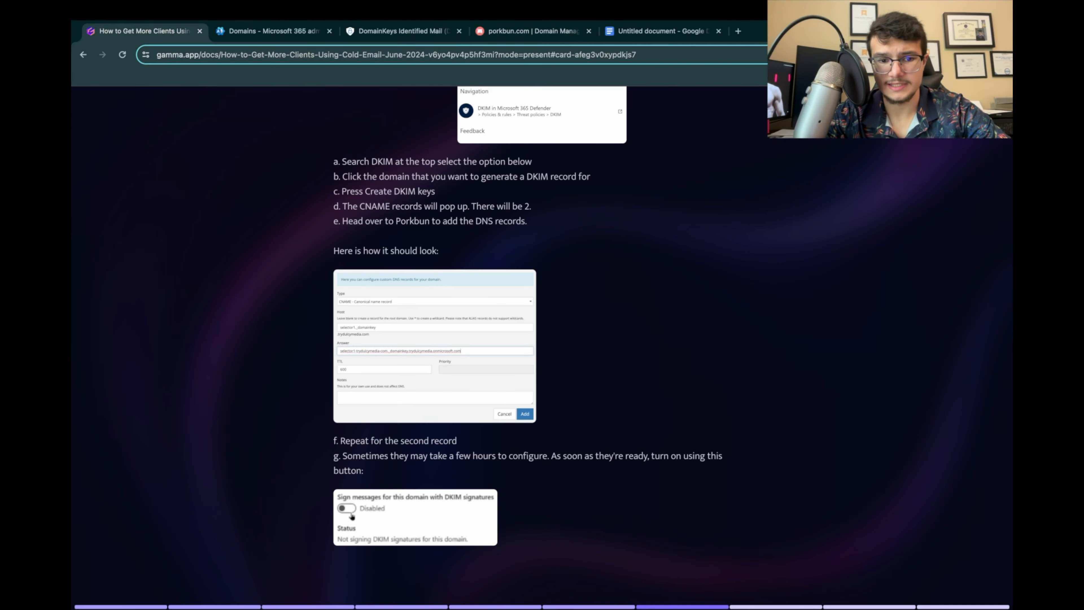
scroll(527, 333, "down", 3)
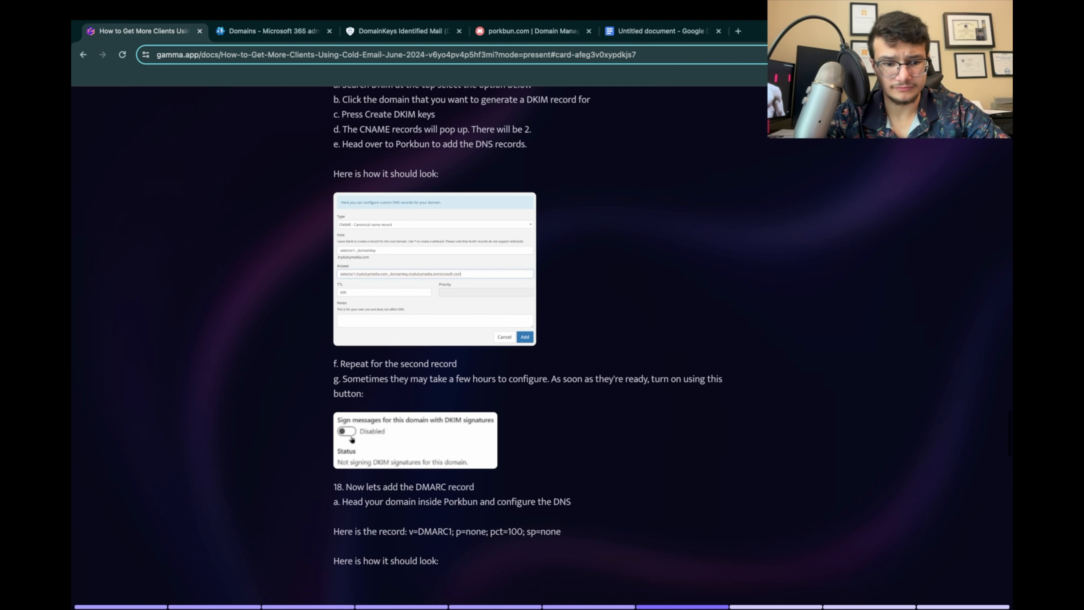
scroll(528, 341, "down", 2)
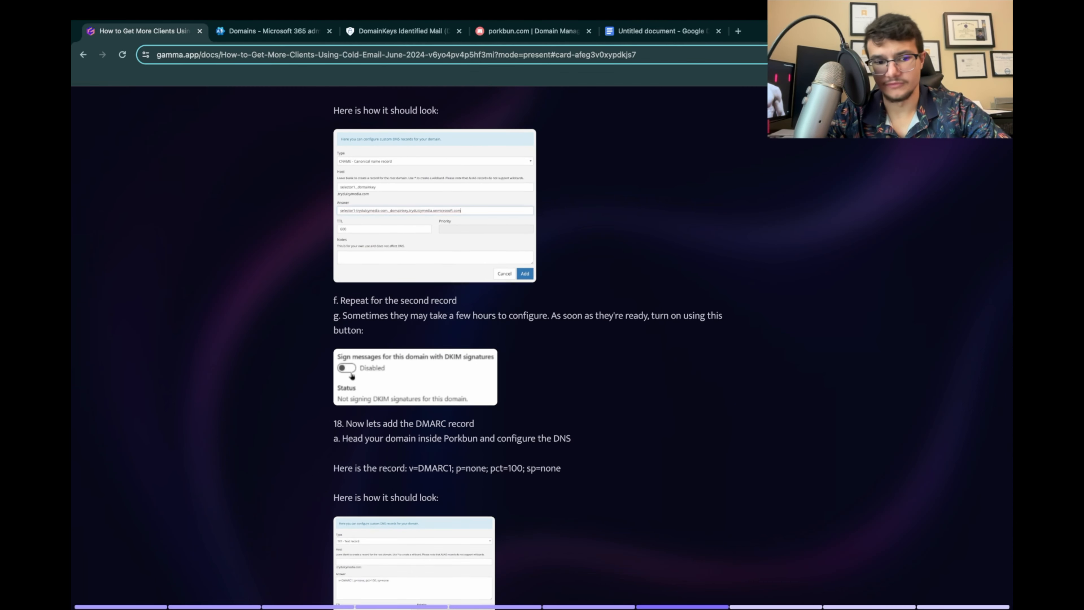
scroll(528, 342, "down", 1)
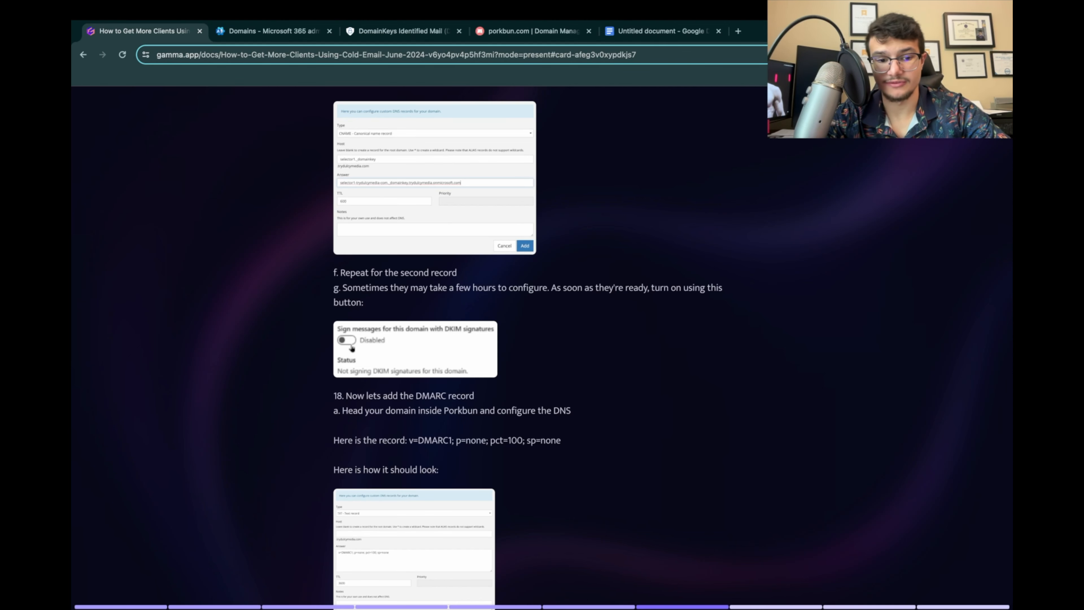
scroll(527, 341, "down", 1)
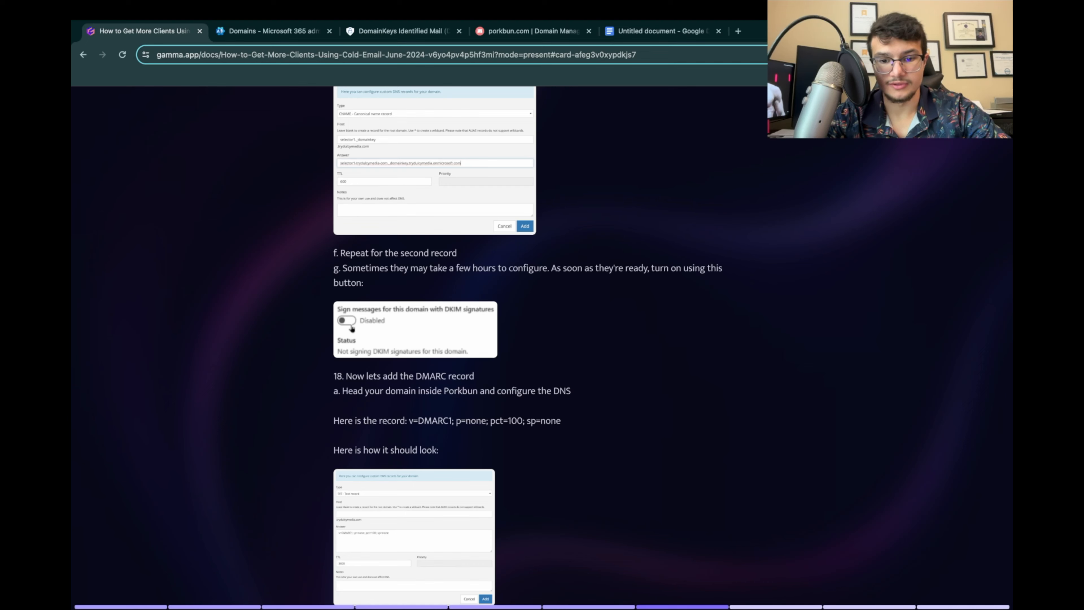
Step: Enlarge the presentation's DKIM toggle example, and try to enable DKIM signatures for growwithdulcymedia.com in Microsoft Defender
scroll(528, 342, "down", 1)
left_click(414, 311)
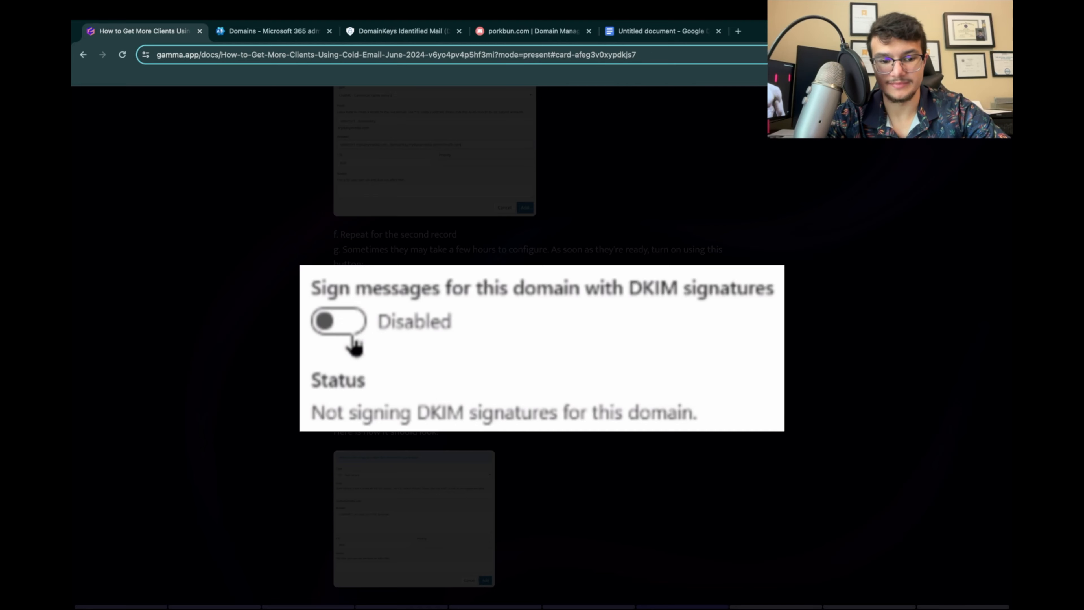
key("Escape")
left_click(401, 31)
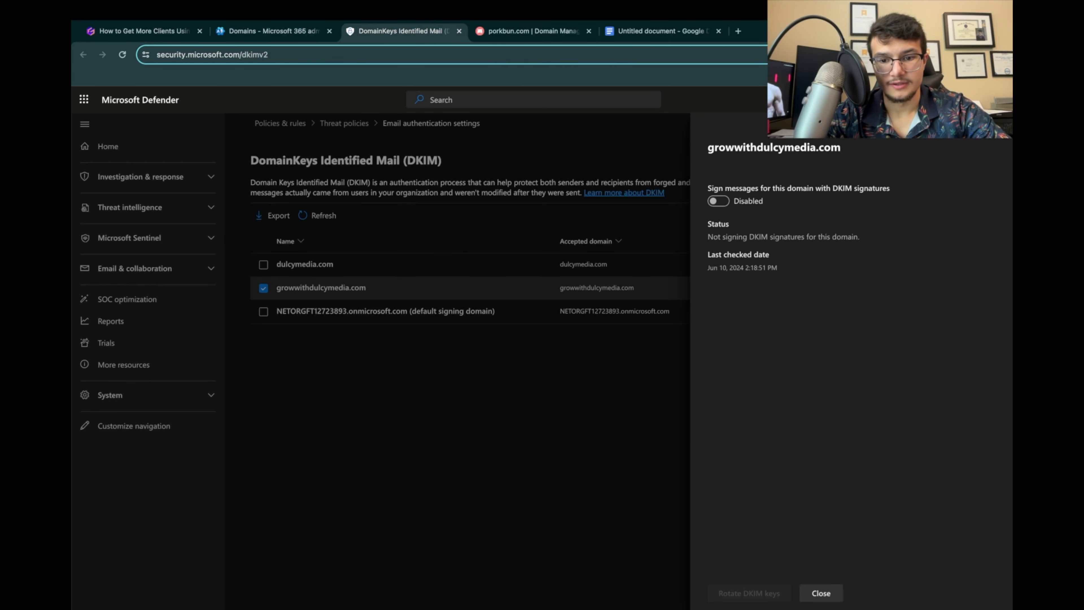
left_click(718, 200)
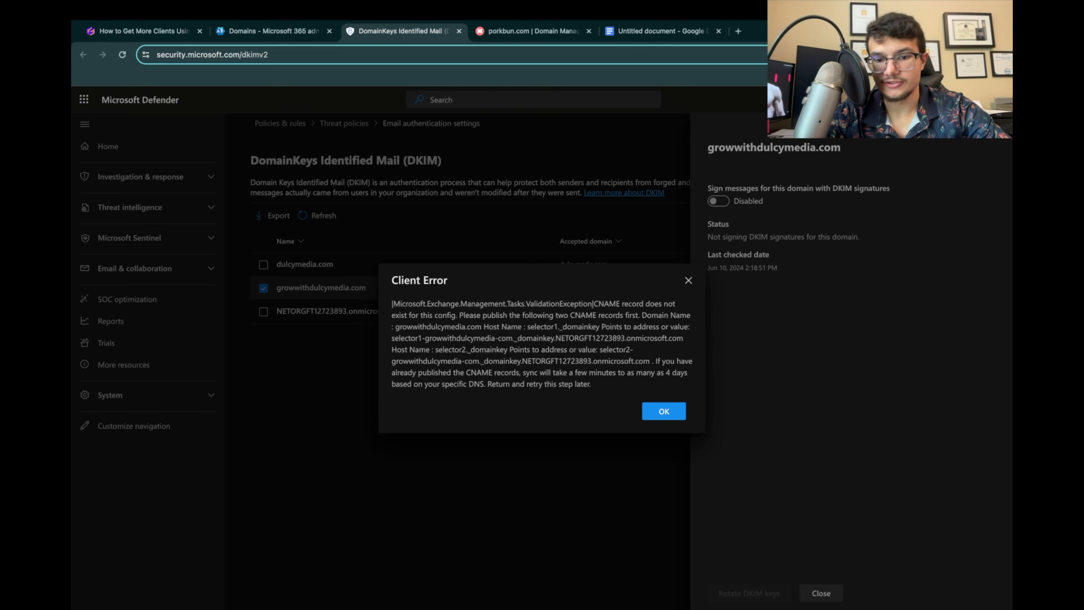
left_click(664, 412)
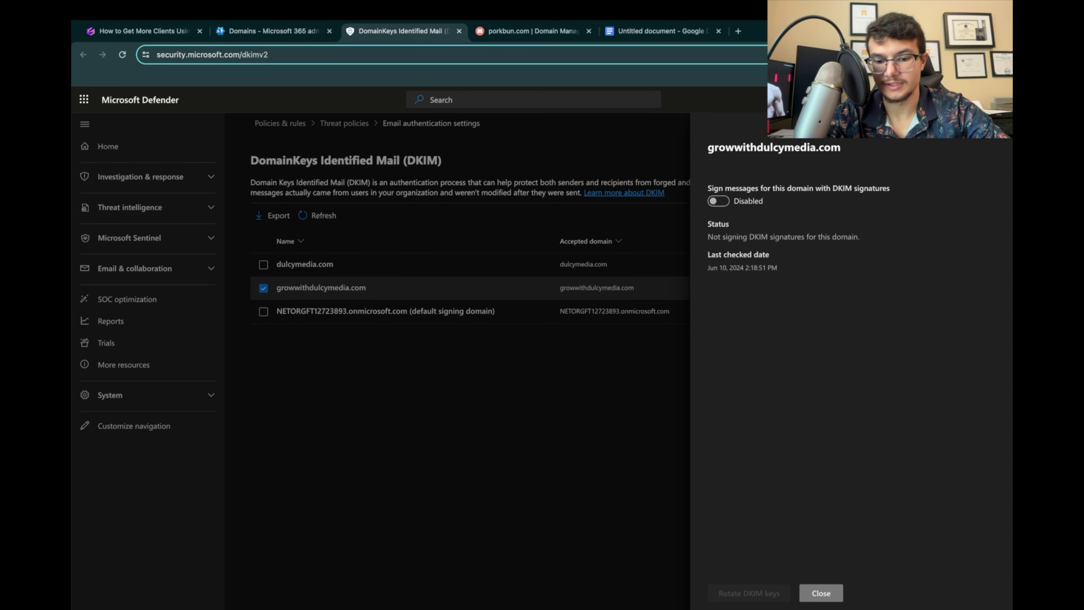
left_click(821, 592)
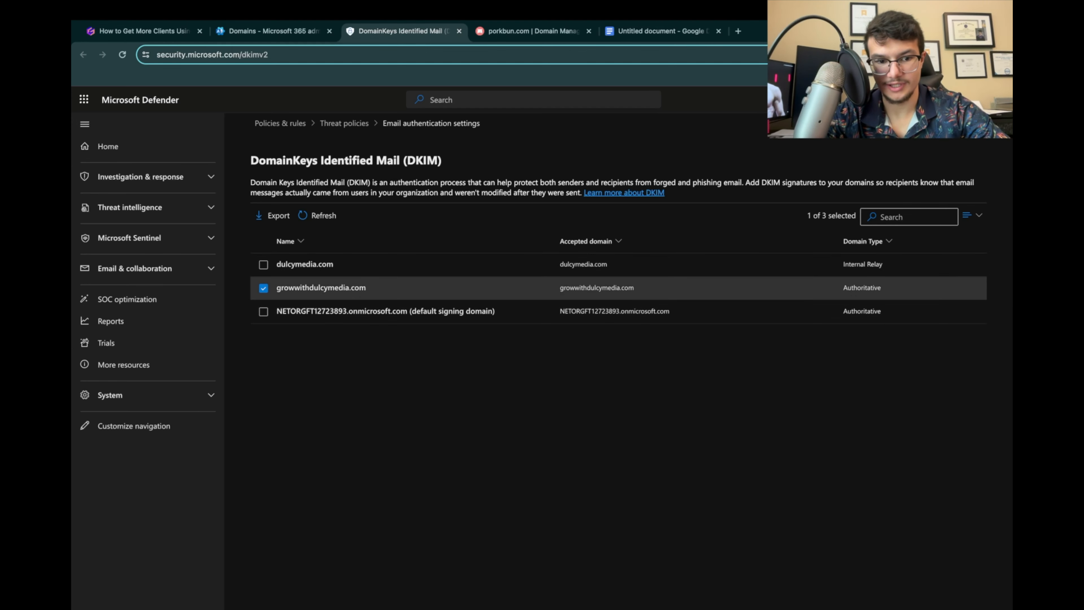
Step: Copy the DMARC record v=DMARC1; p=none; pct=100; sp=none from step 18 of the presentation, and view its example record enlarged
left_click(533, 31)
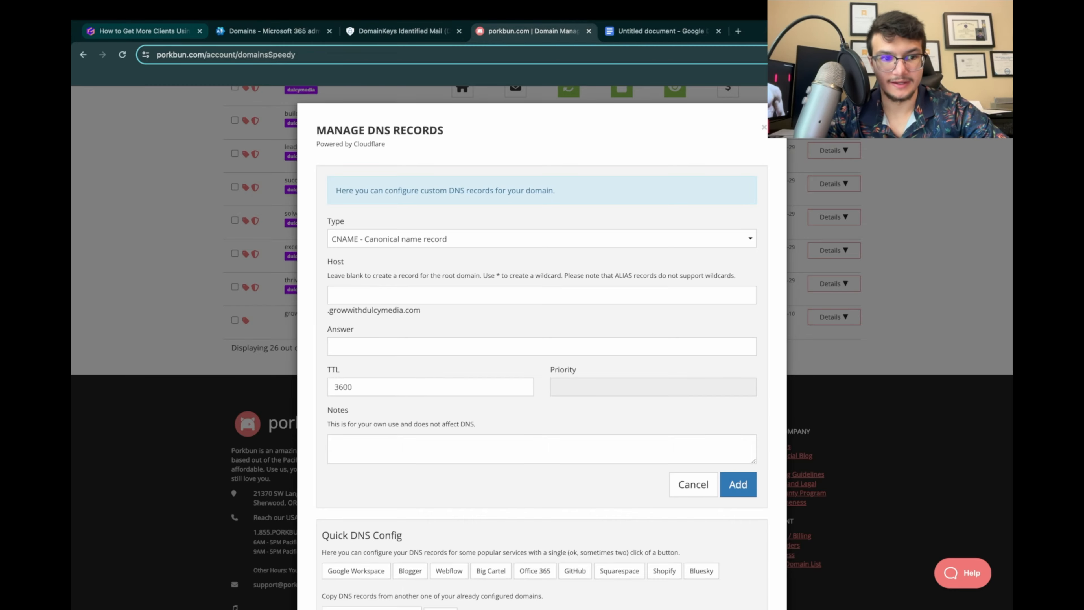
left_click(141, 31)
scroll(352, 247, "down", 2)
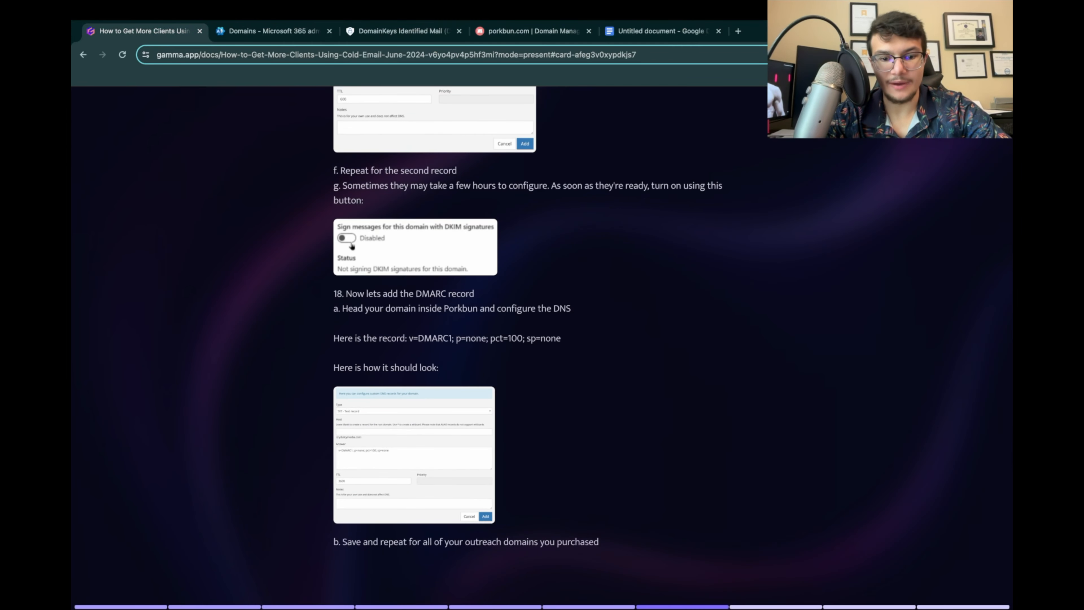
scroll(527, 328, "down", 1)
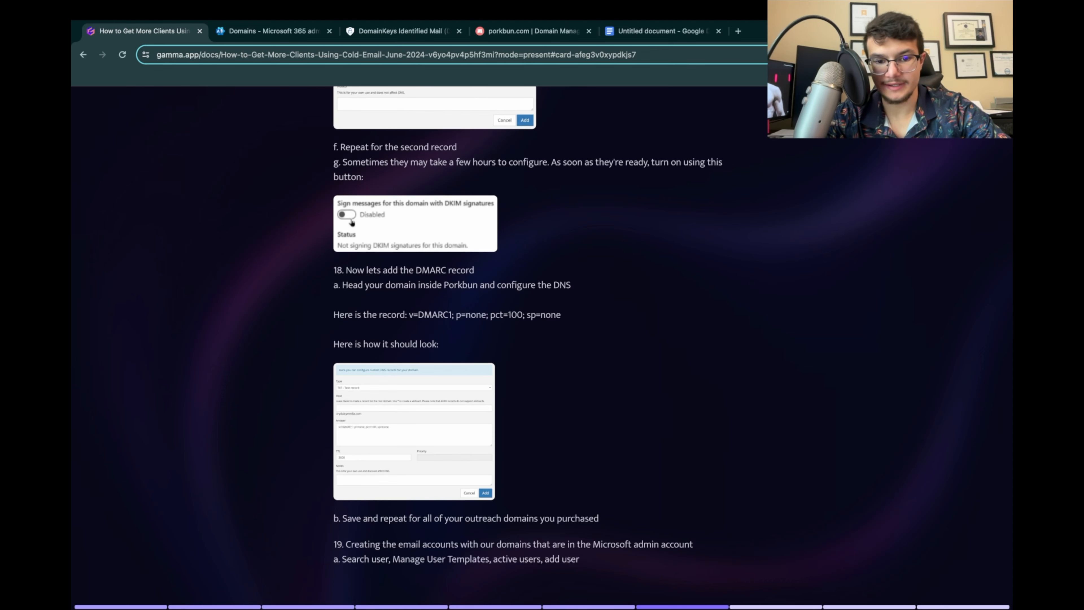
scroll(528, 328, "down", 1)
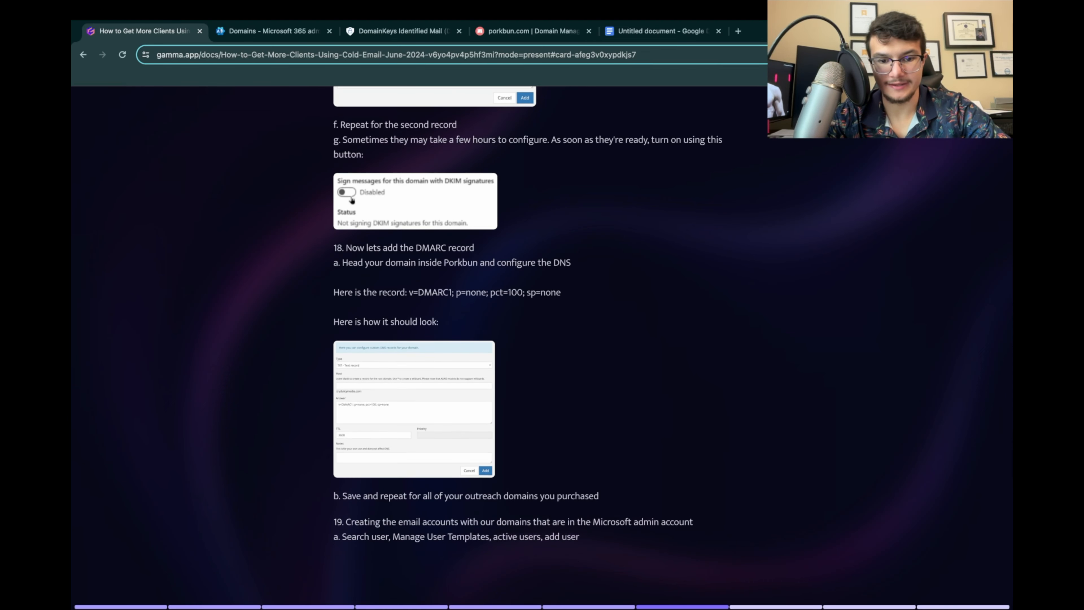
left_click_drag(409, 292, 561, 292)
key("super+c")
scroll(528, 328, "down", 1)
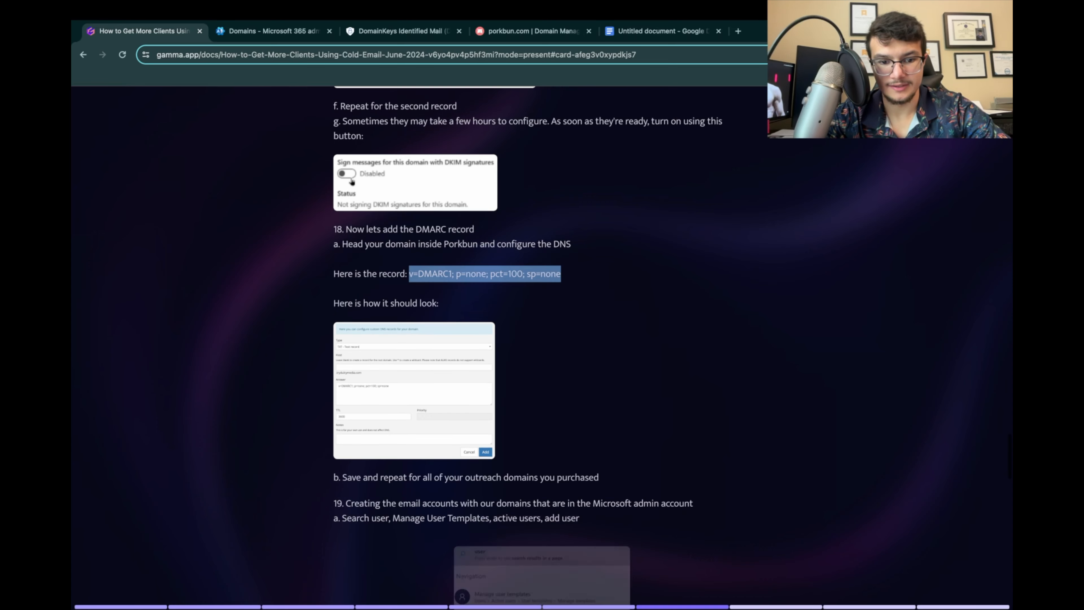
left_click(414, 390)
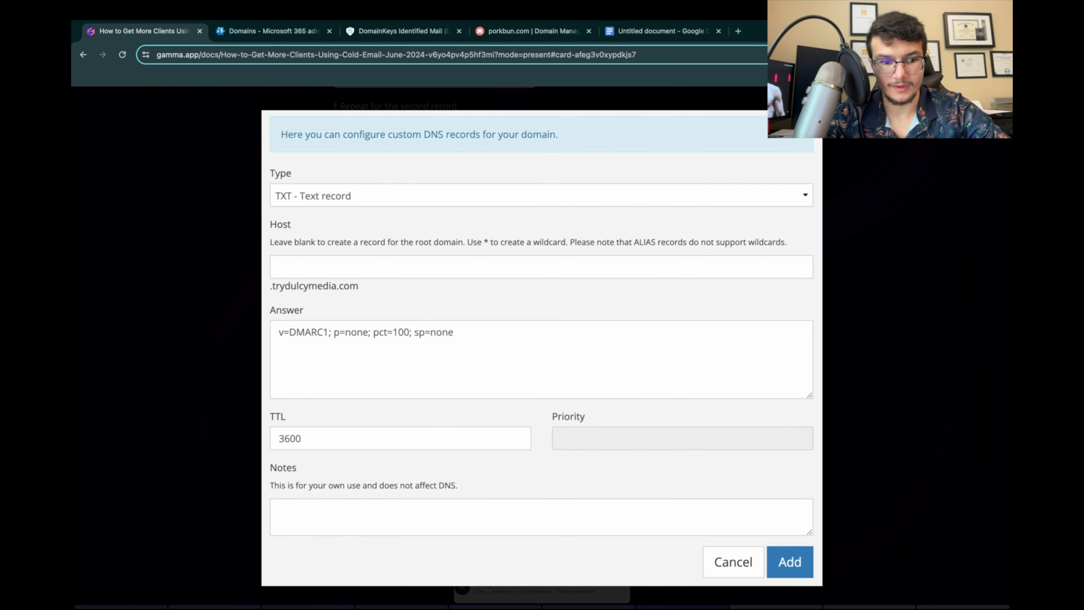
key("Escape")
scroll(528, 328, "down", 3)
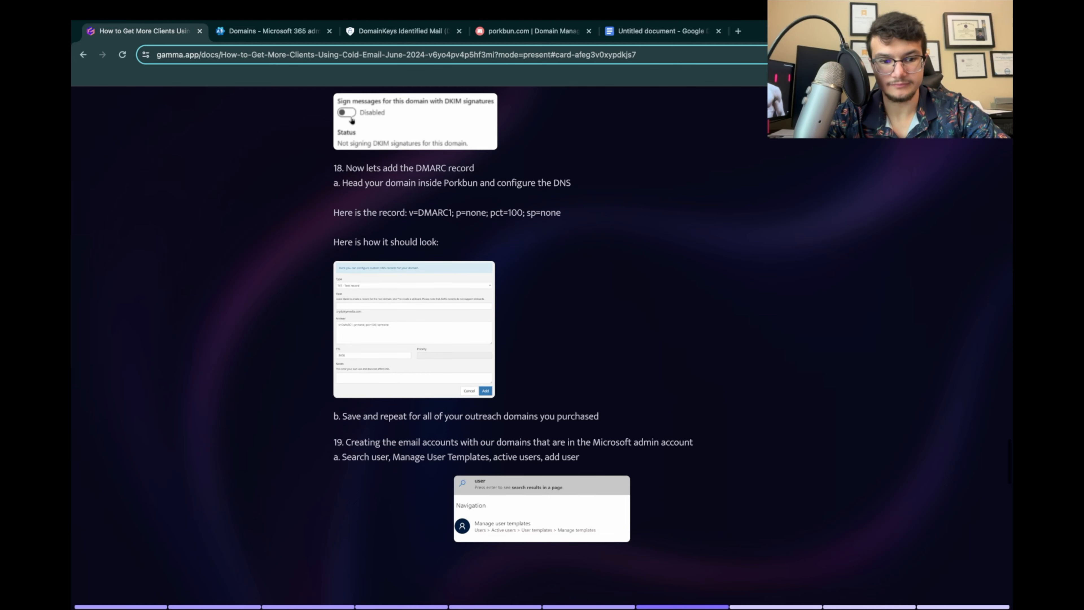
Step: Add a TXT record for growwithdulcymedia.com in Porkbun with a blank host and answer v=DMARC1; p=none; pct=100; sp=none
left_click(529, 31)
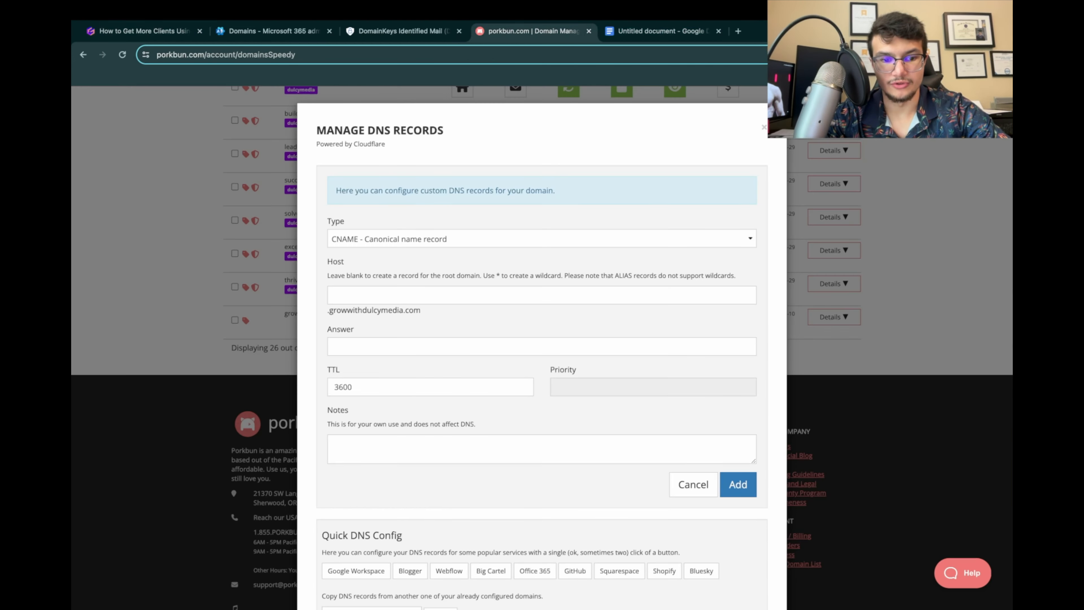
left_click(435, 239)
left_click(435, 264)
left_click(436, 361)
key("super+v")
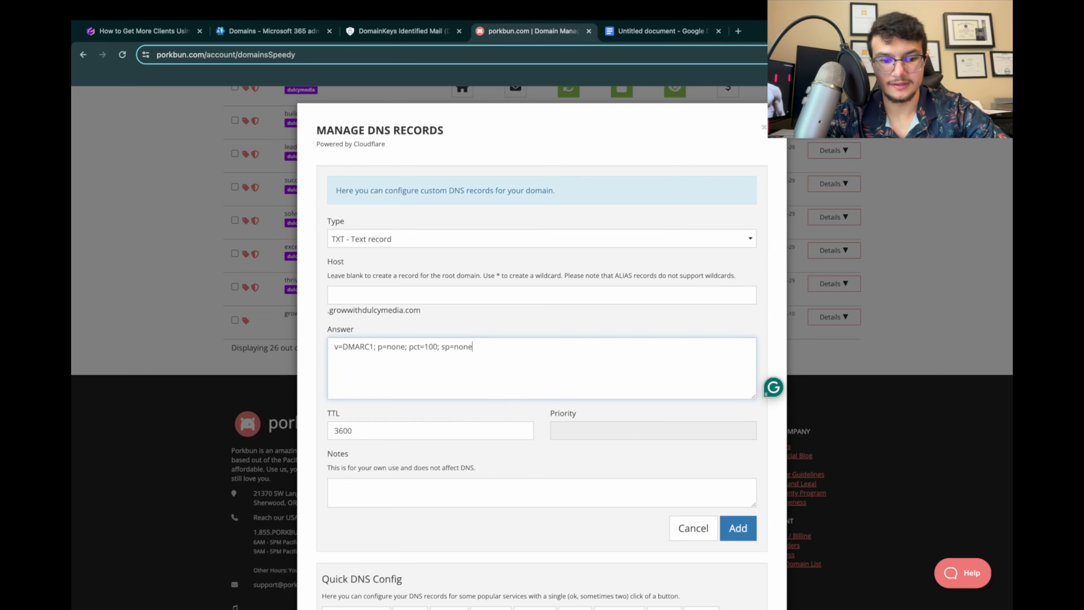
left_click(739, 529)
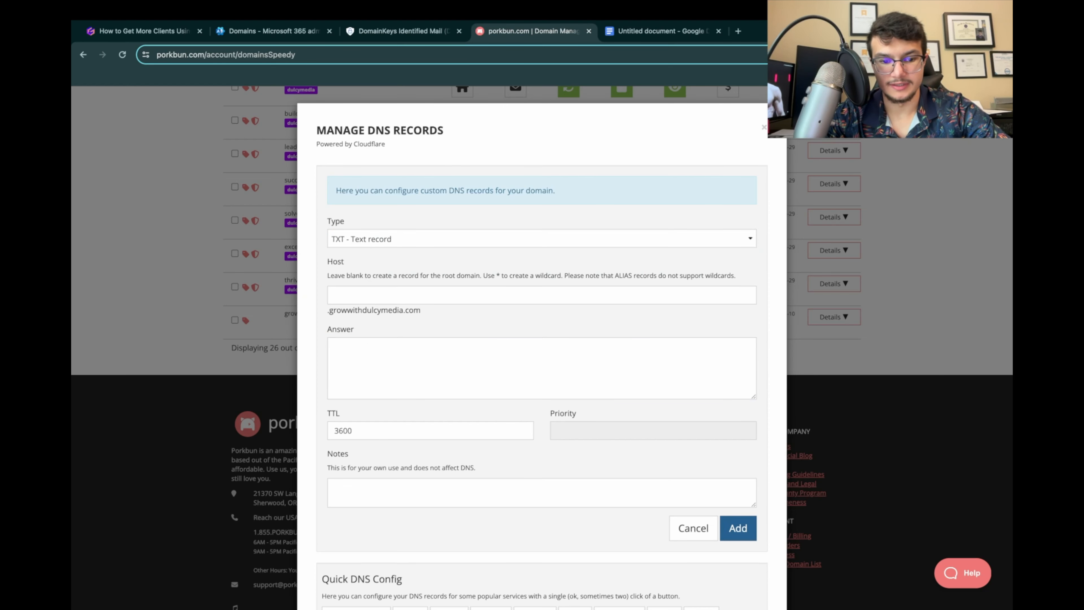
left_click(833, 508)
Step: Return to the presentation and read step 19 on creating email accounts for the domains in the Microsoft admin account
left_click(145, 32)
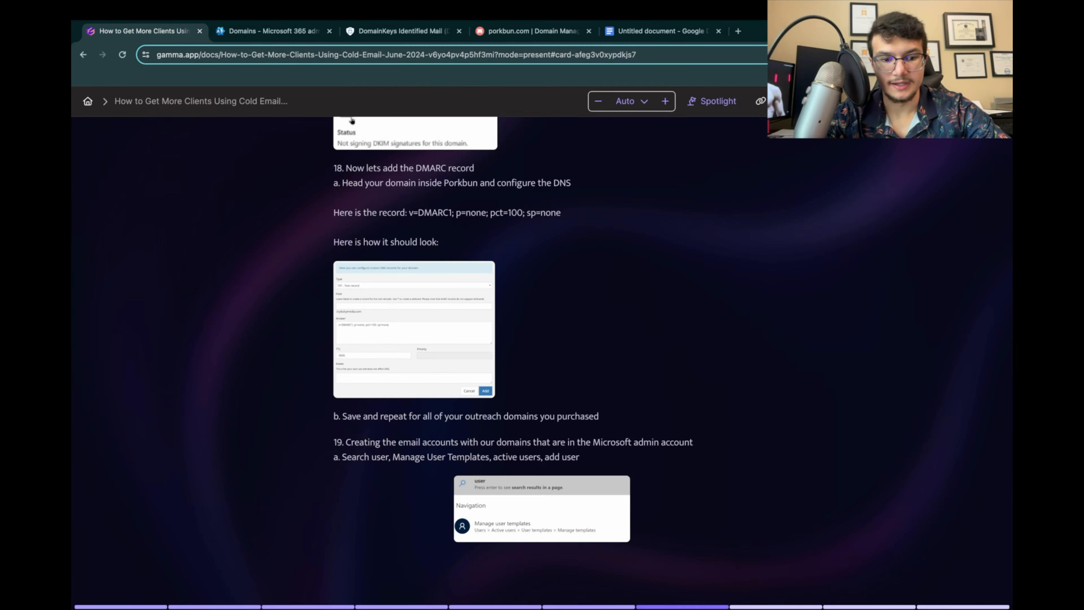
scroll(352, 121, "down", 5)
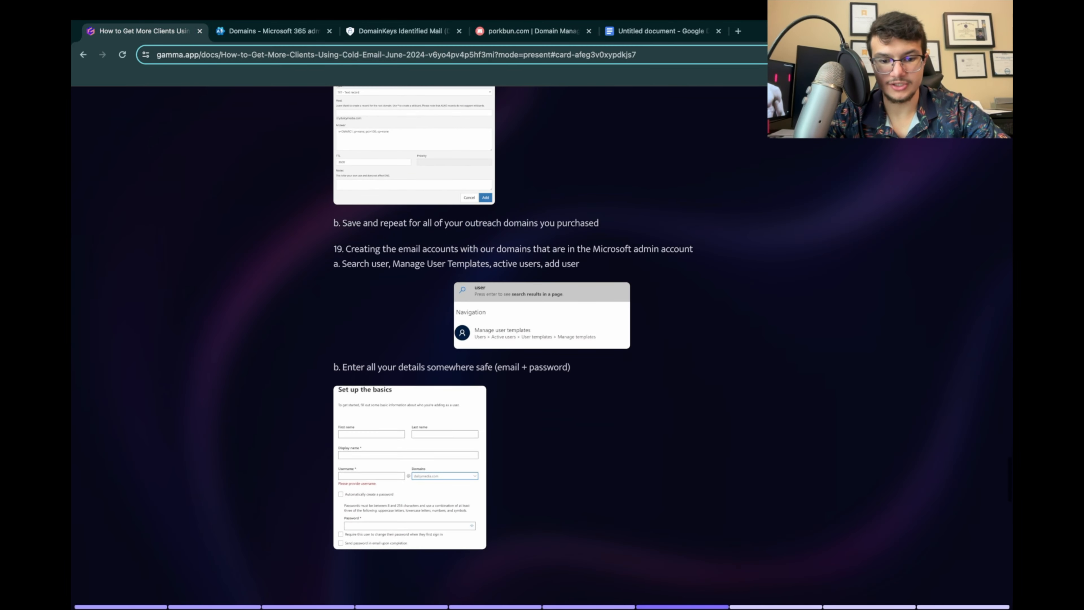
scroll(352, 95, "down", 12)
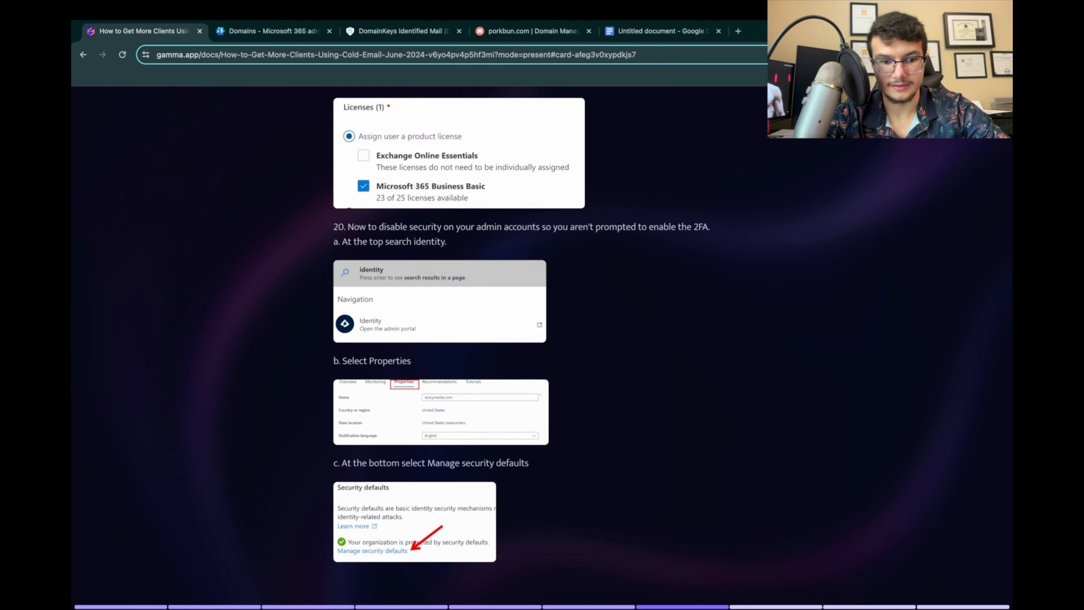
scroll(352, 95, "up", 18)
scroll(542, 342, "up", 3)
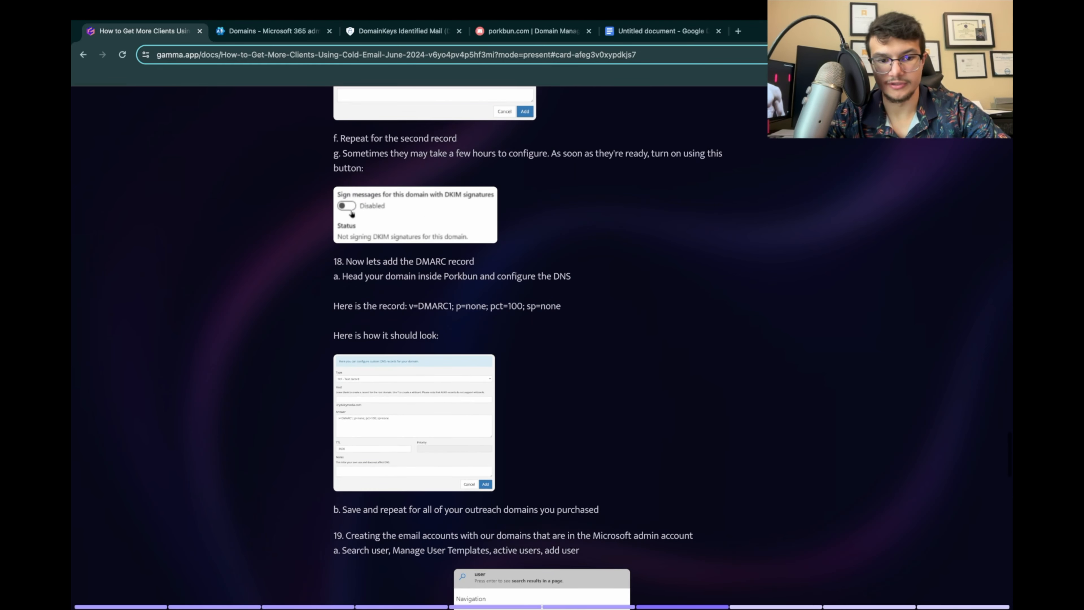
scroll(542, 342, "up", 5)
scroll(542, 342, "down", 7)
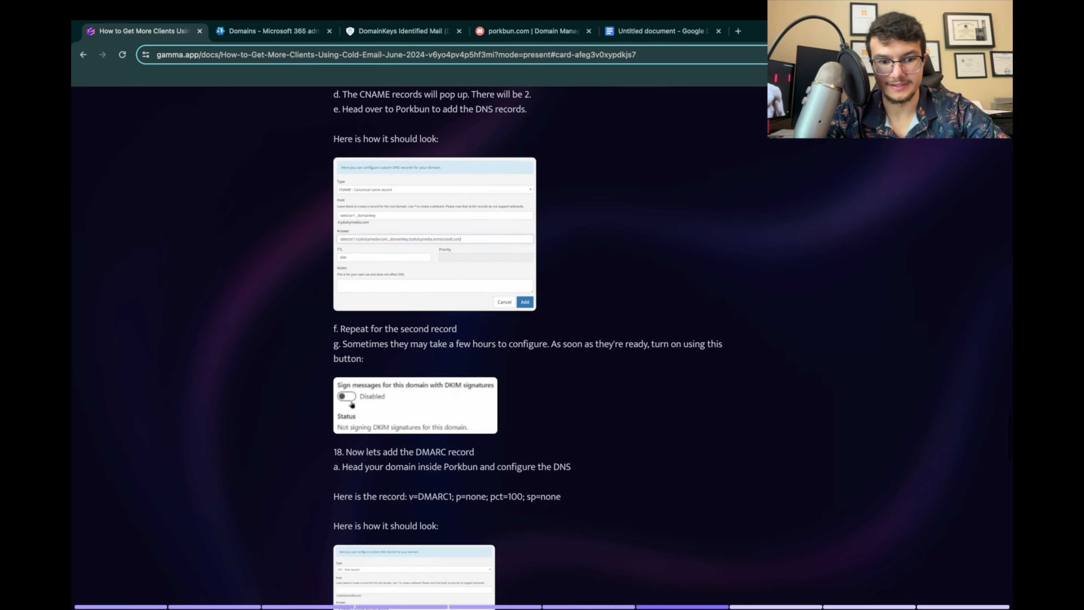
scroll(542, 342, "down", 4)
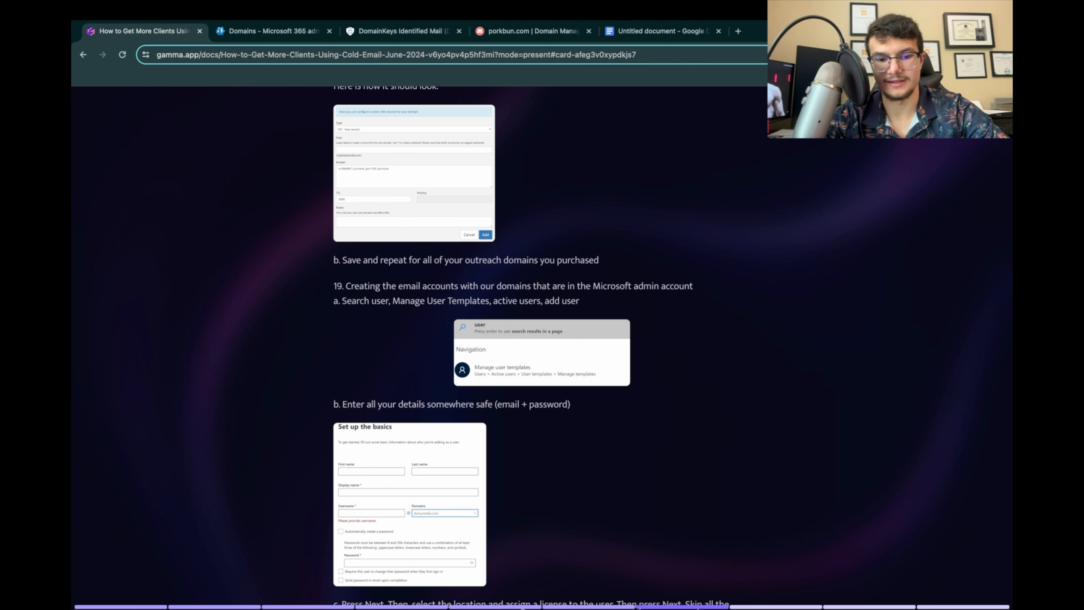
scroll(531, 348, "down", 3)
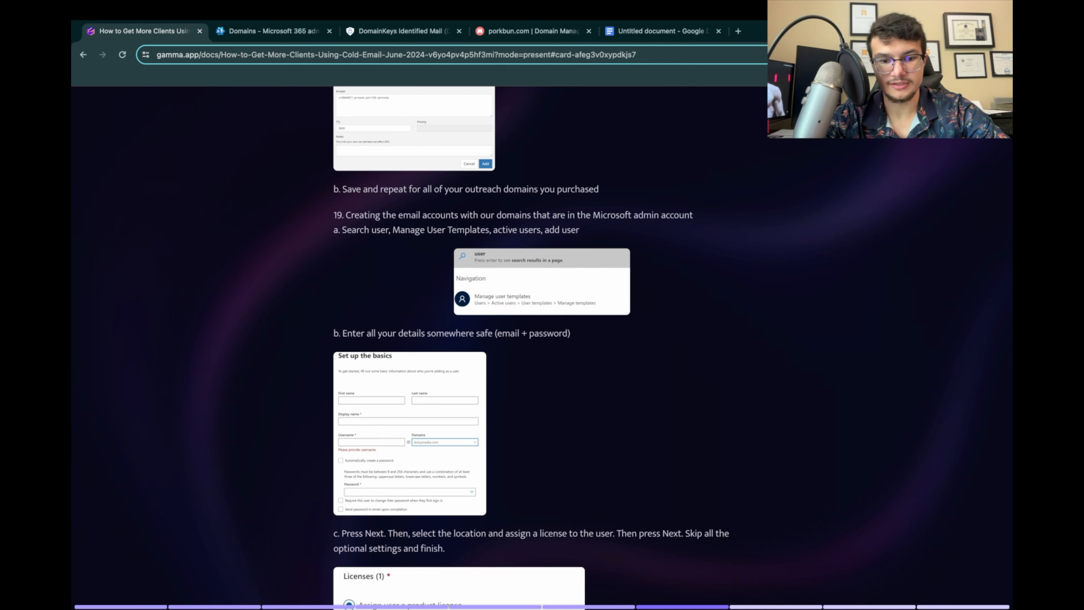
Step: Move the DKIM browser tab to the end of the row, and close the untitled Google Docs document while switching to Microsoft 365 admin center
left_click(529, 31)
left_click(400, 30)
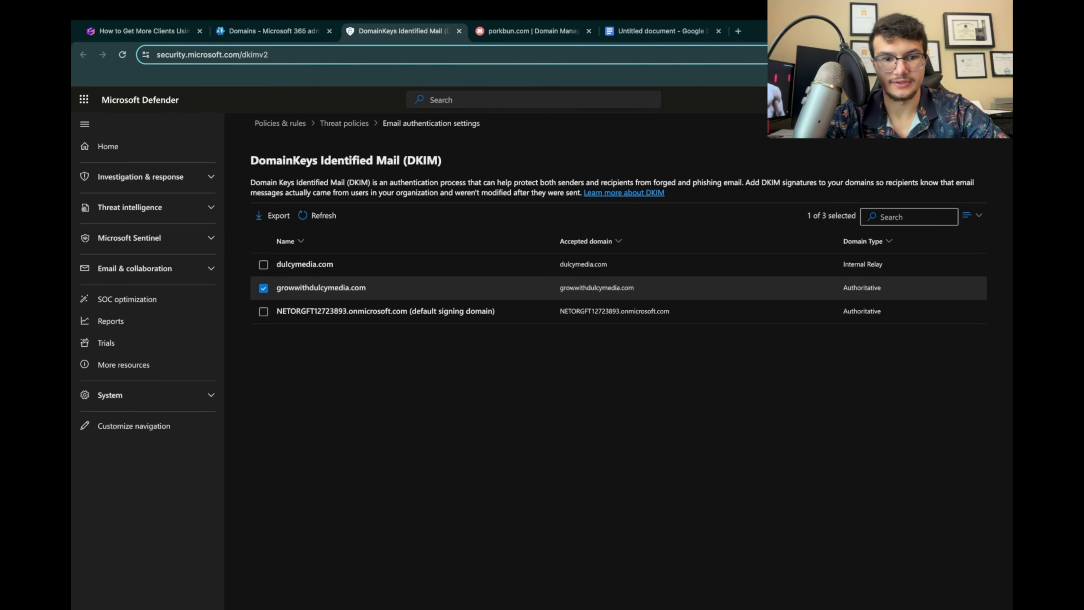
left_click_drag(400, 31, 661, 31)
left_click(273, 31)
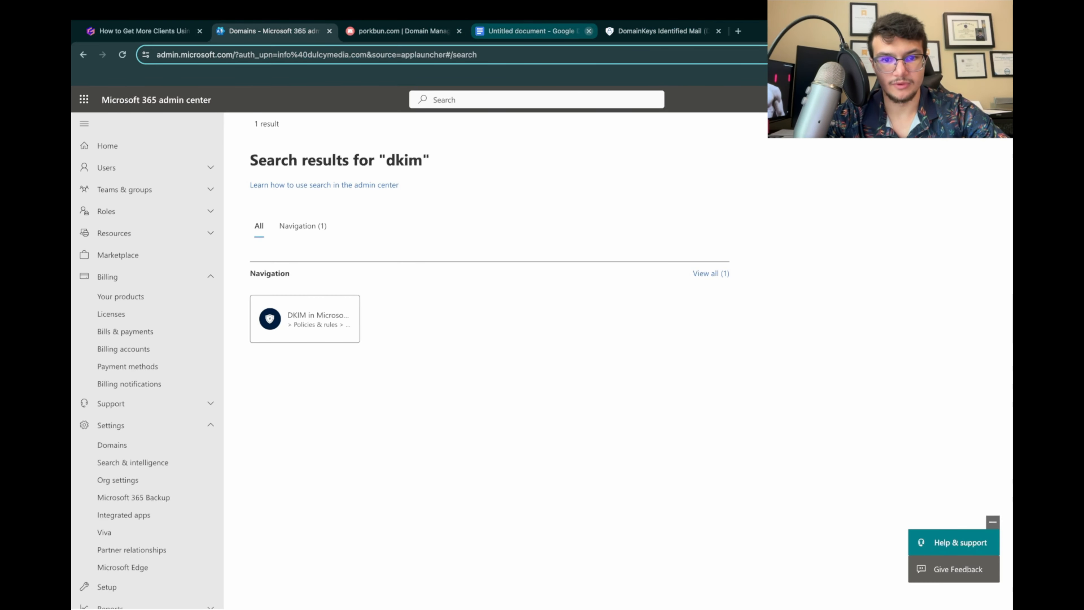
left_click(588, 30)
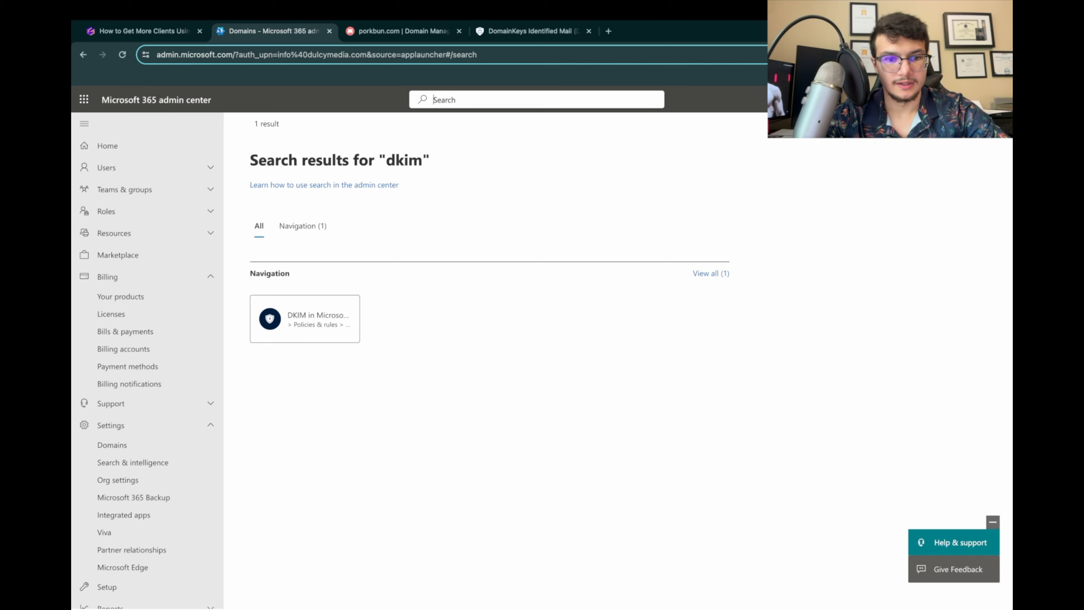
Step: Search the admin center for users, and open a new user form from the active users page
type("users")
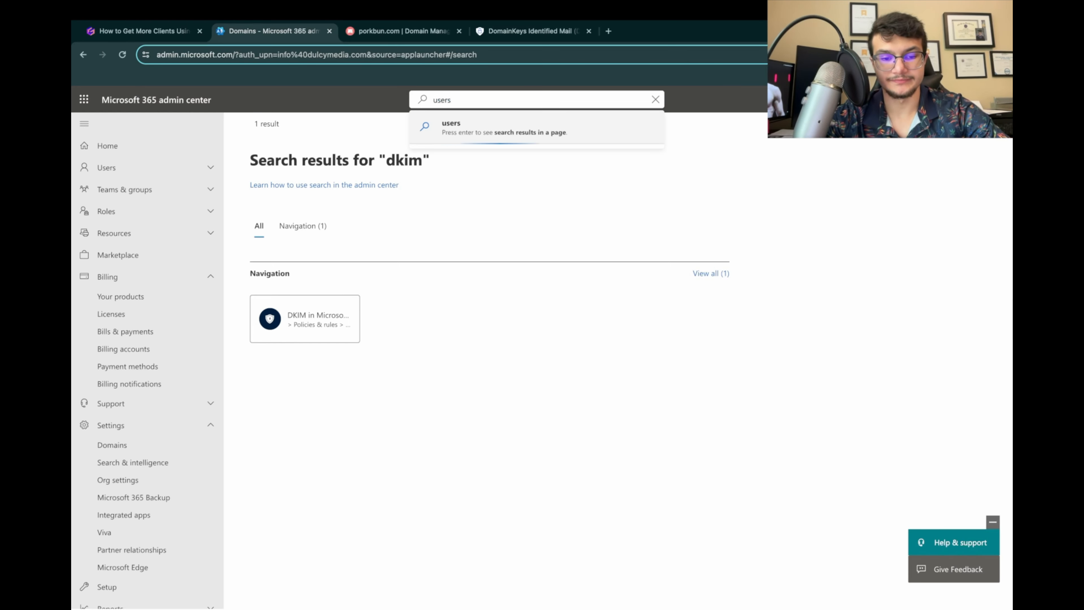
left_click(513, 187)
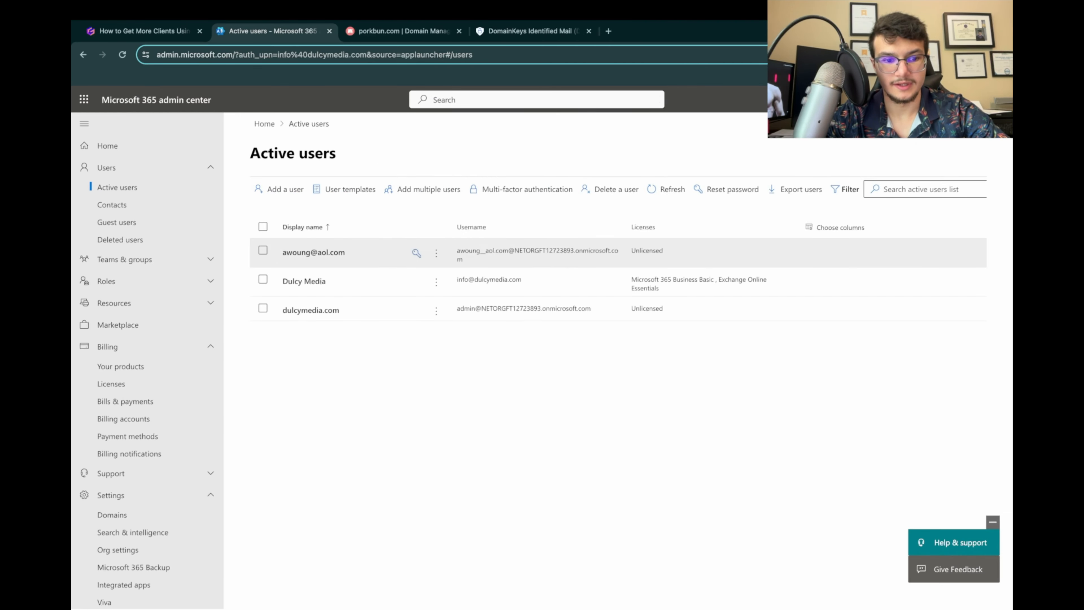
left_click(278, 245)
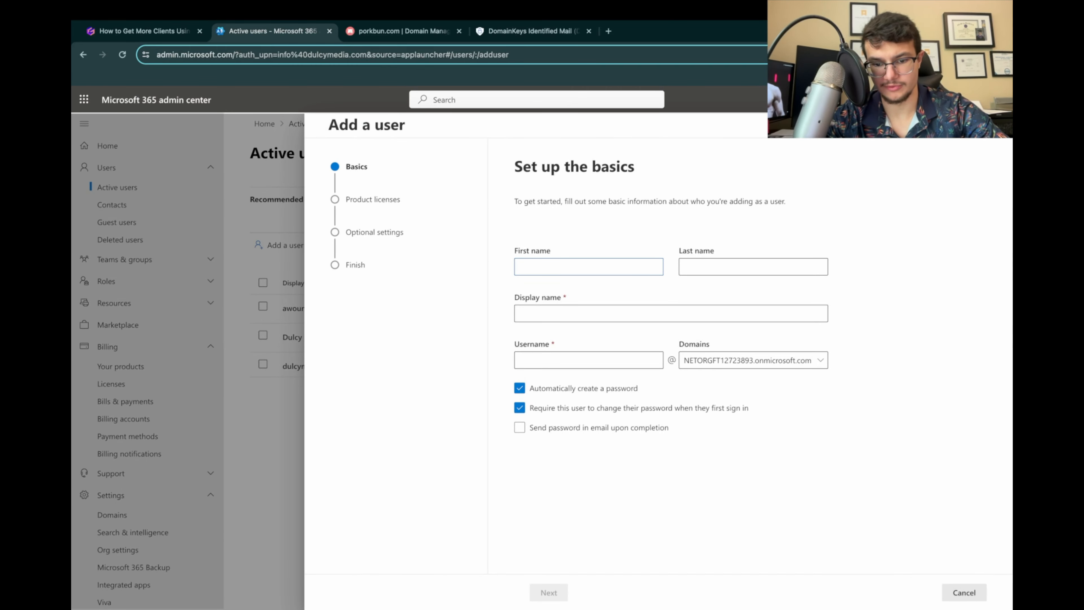
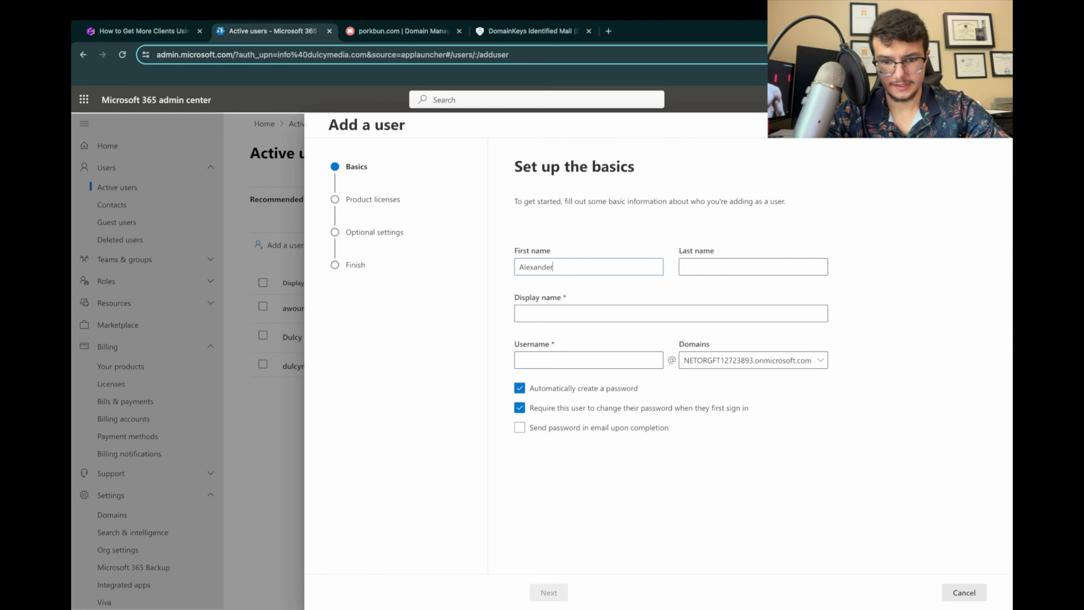
Step: Enter the new user's first and last name, letting the display name fill in from them
key("Tab")
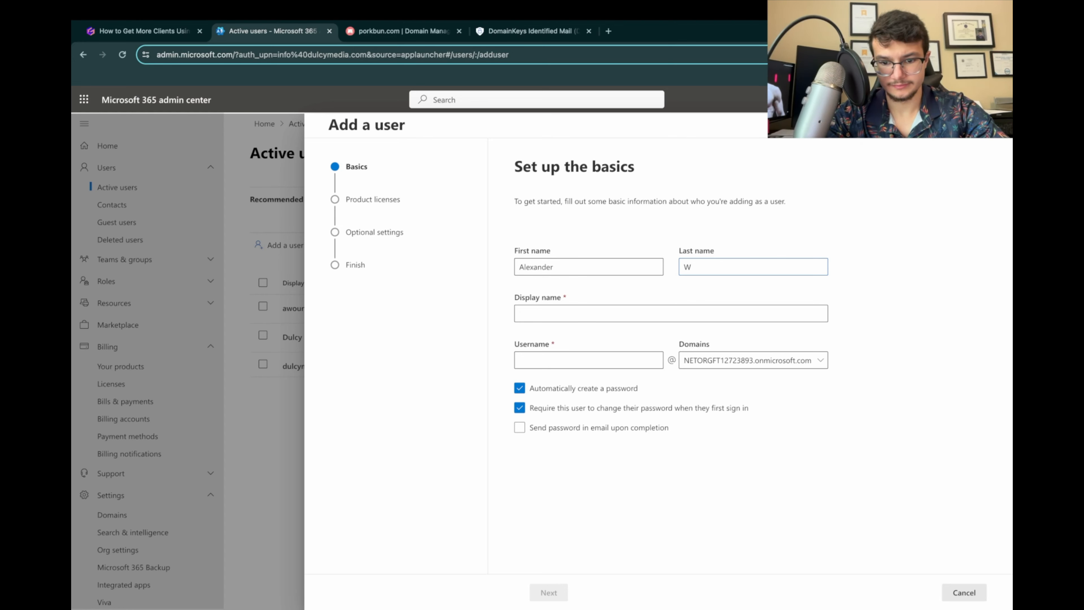
key("Tab")
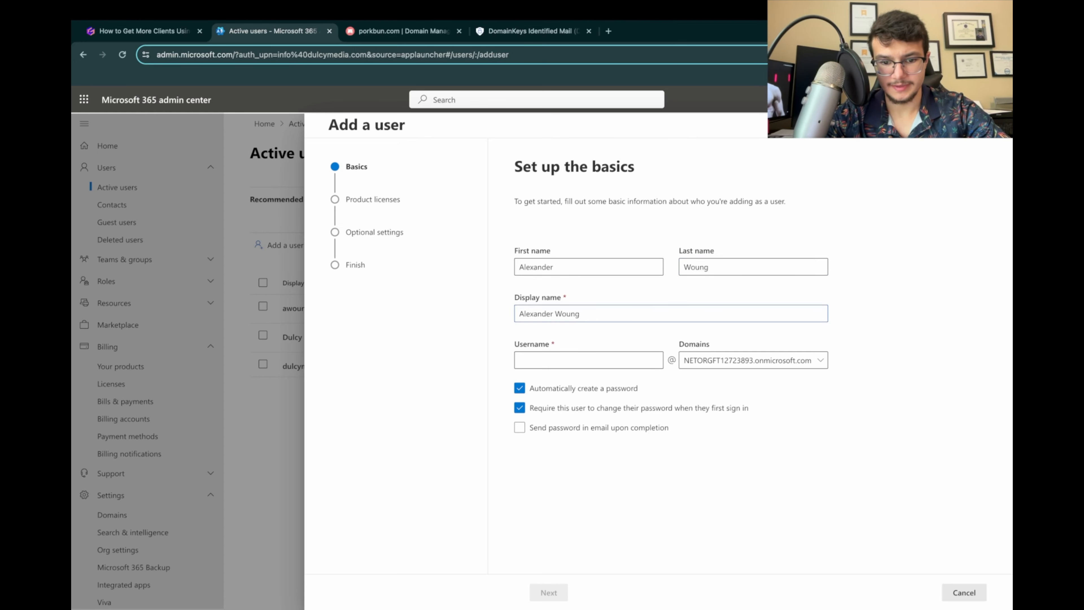
Step: Set the new user's domain to growwithdulcymedia.com, and enter a username made of the first and last name in lowercase without a space
left_click(753, 361)
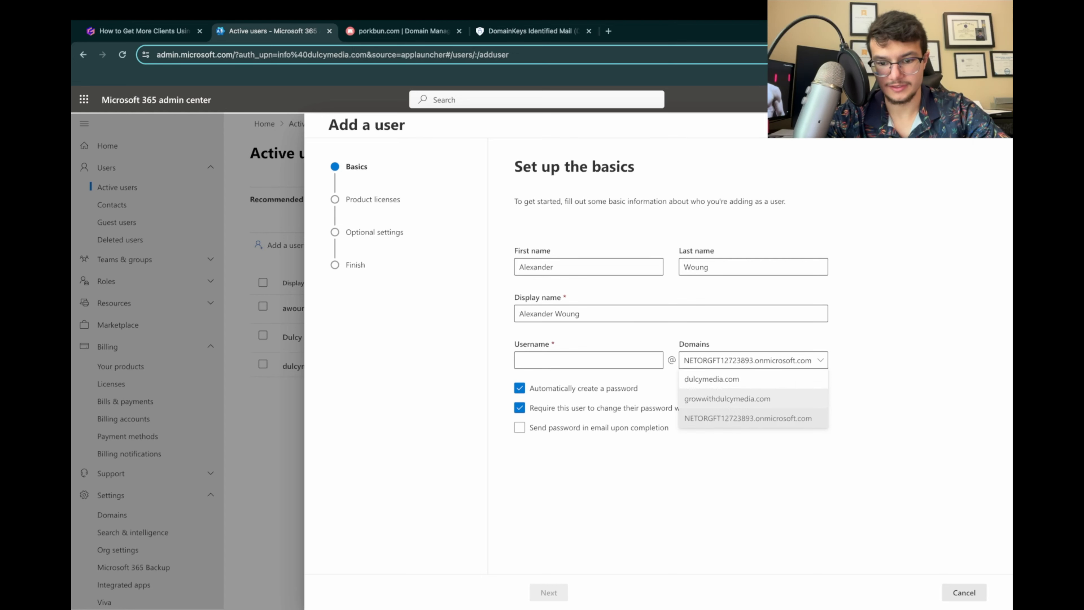
left_click(753, 399)
left_click(589, 360)
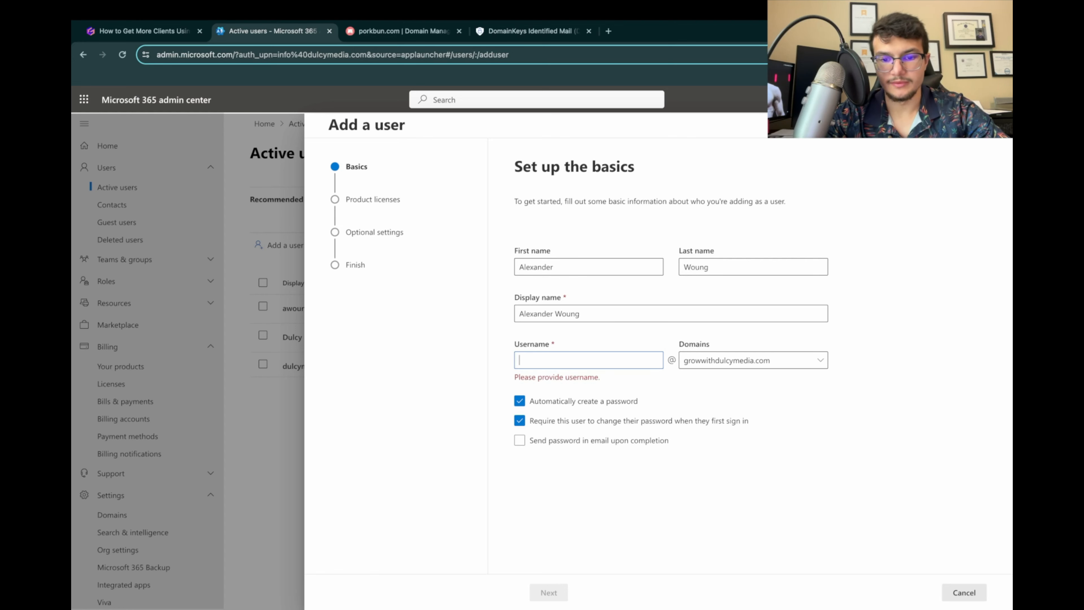
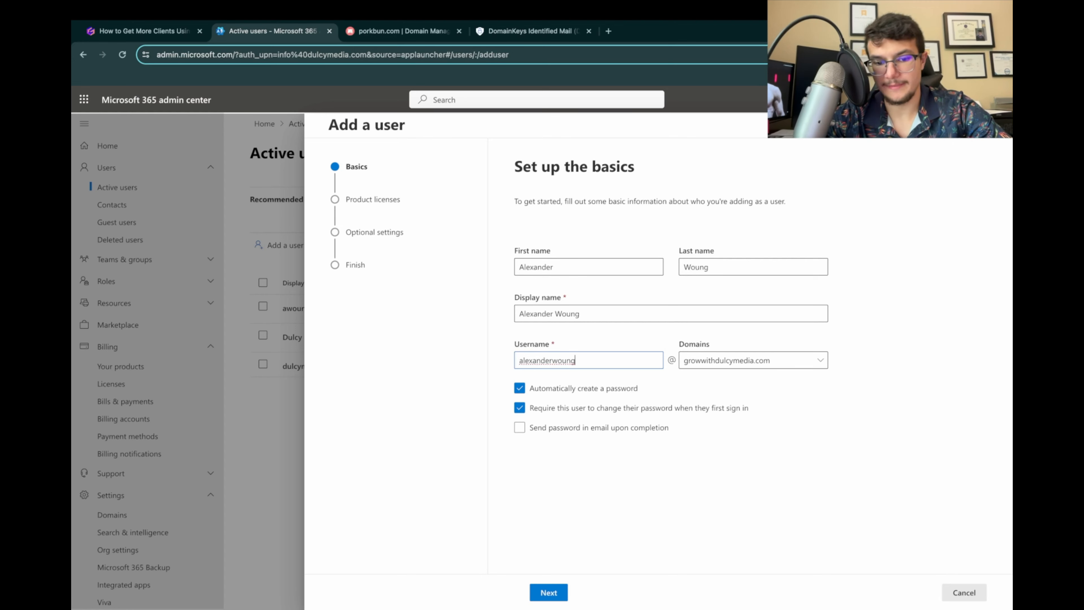
Step: Turn off automatic password creation and the required change at first sign-in, and enter the account password for the new user
key("ctrl+a")
key("Left")
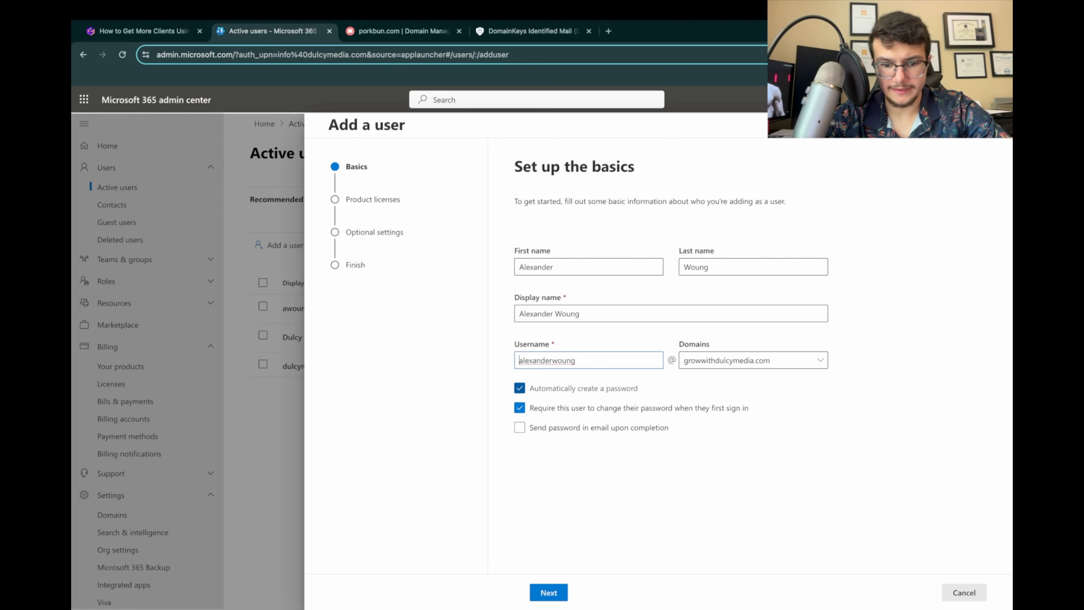
left_click(520, 388)
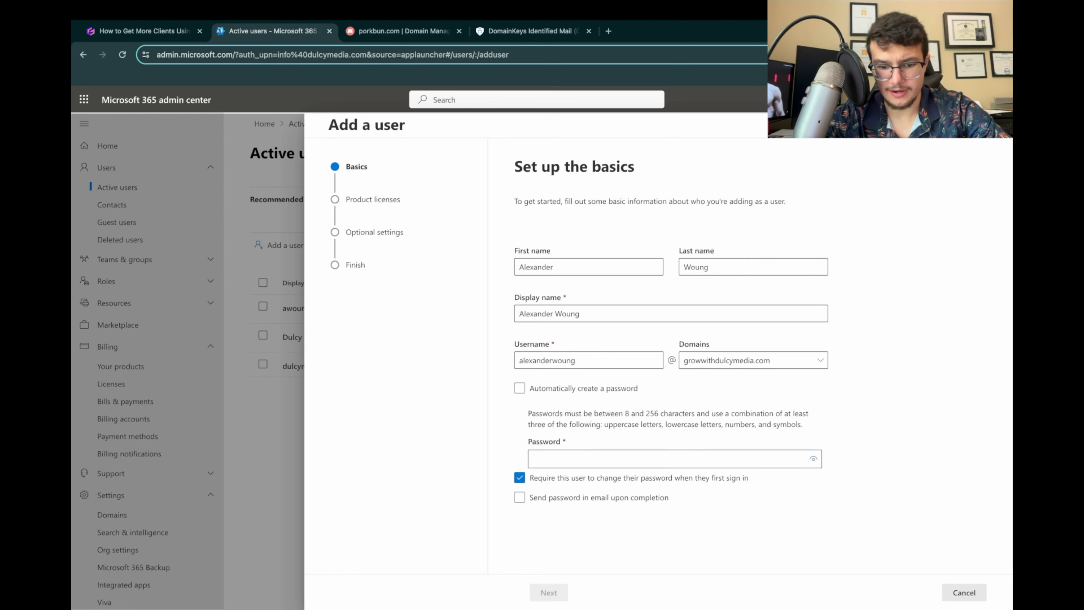
left_click(519, 477)
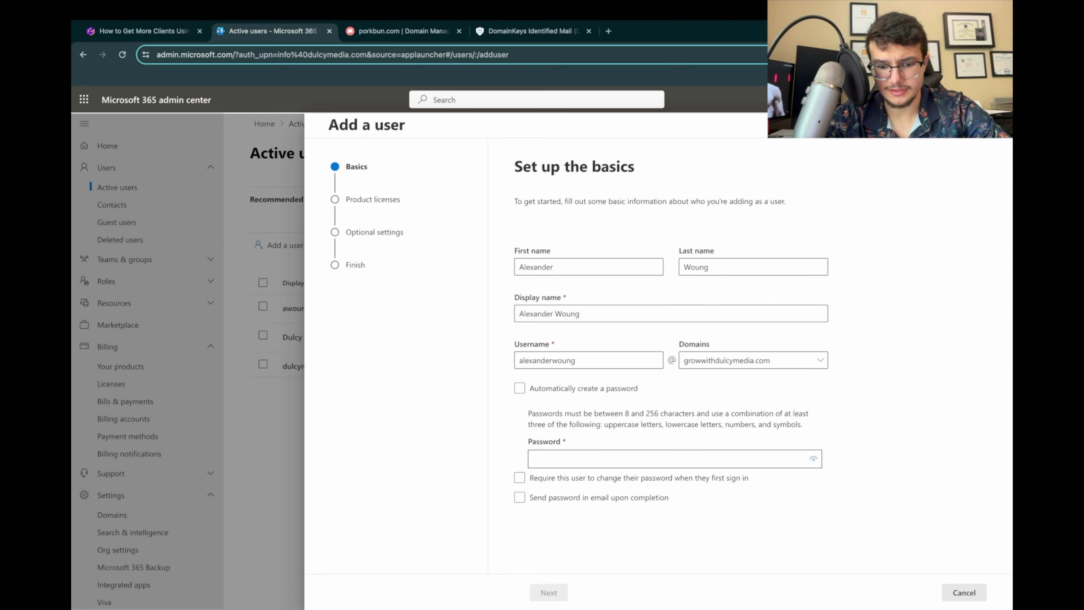
left_click(675, 459)
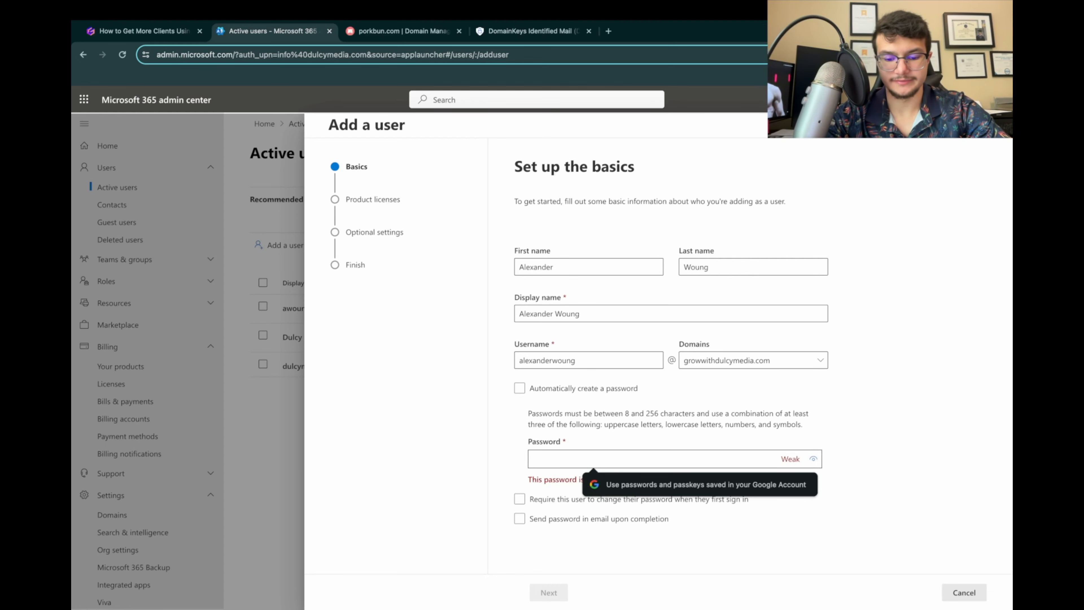
type("••")
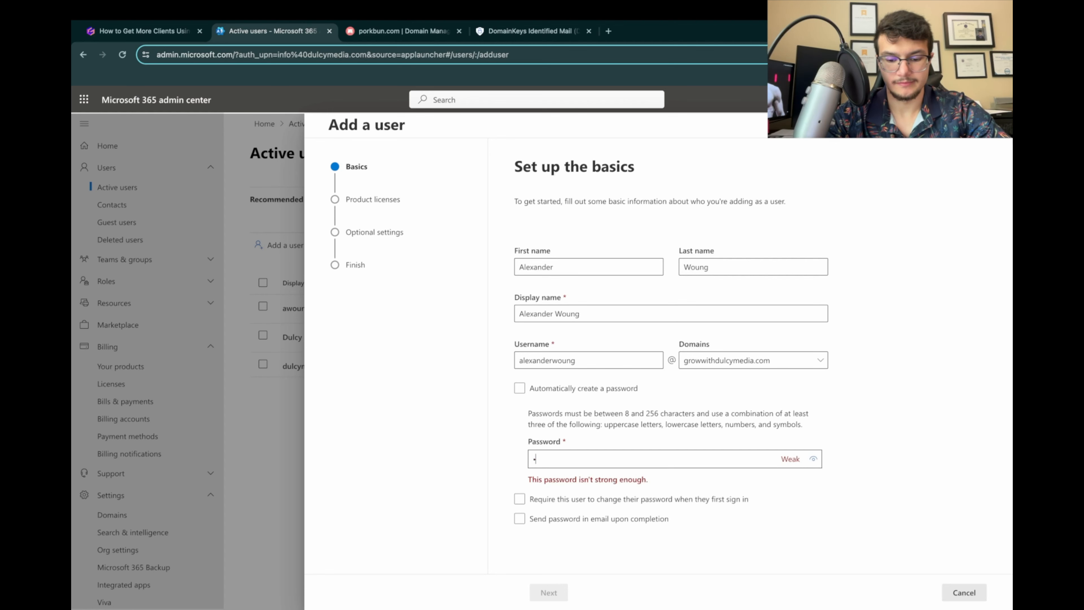
type("•")
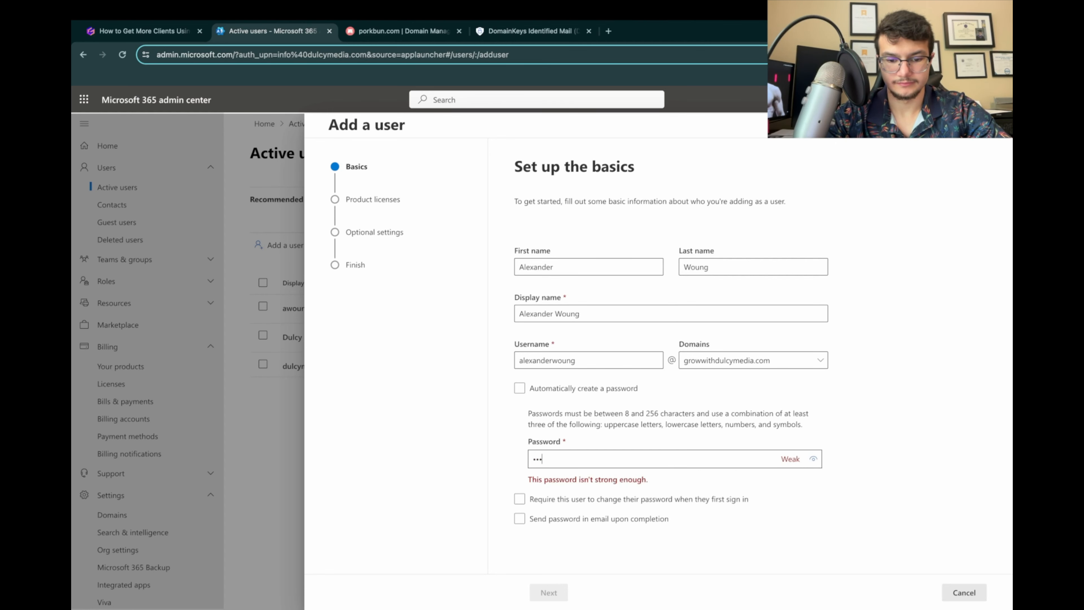
type("••••••••")
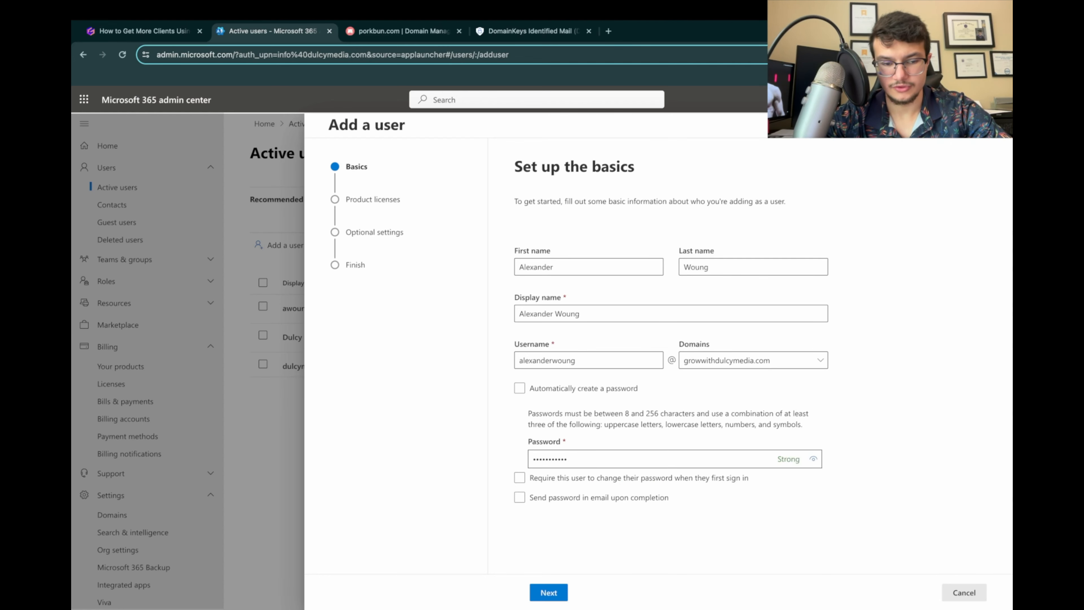
Step: Check the license instructions in the presentation, and finish adding the user with a Microsoft 365 Business Basic license and no optional settings
left_click(141, 31)
scroll(542, 342, "down", 10)
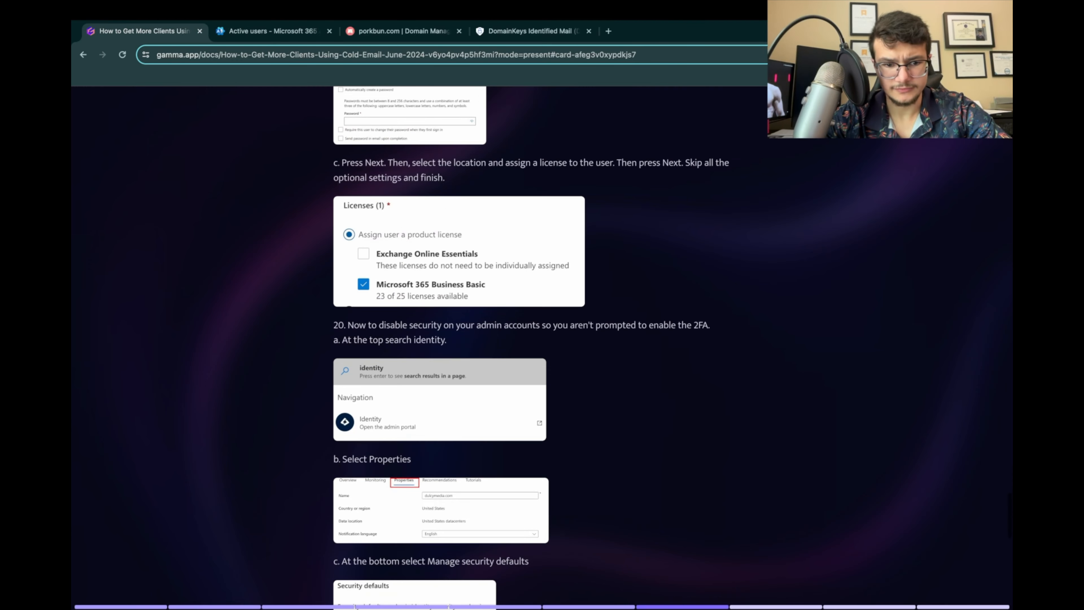
scroll(532, 348, "up", 5)
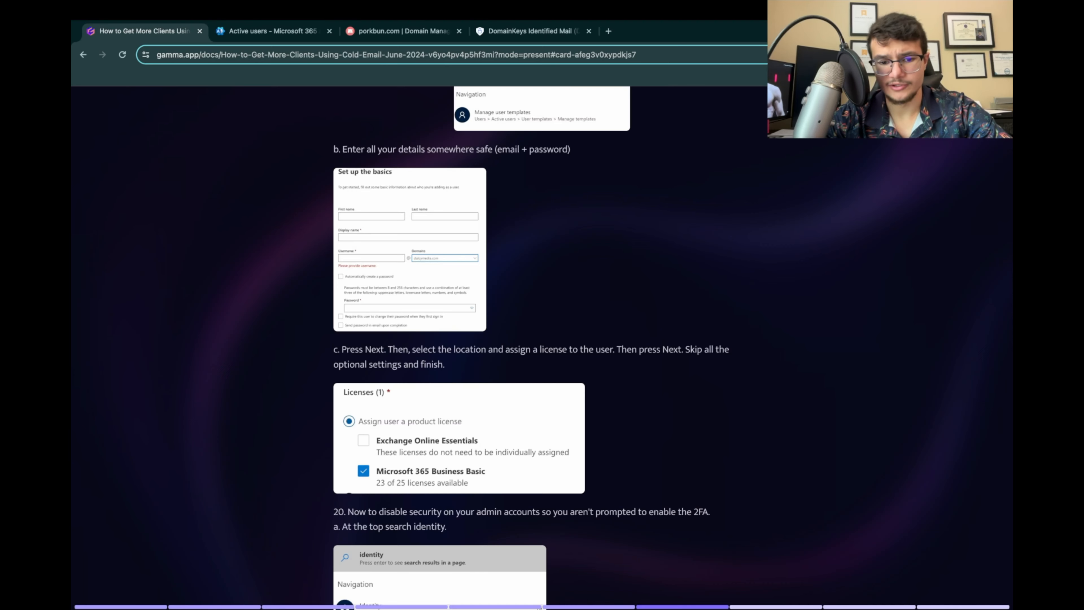
scroll(532, 348, "down", 3)
left_click(269, 31)
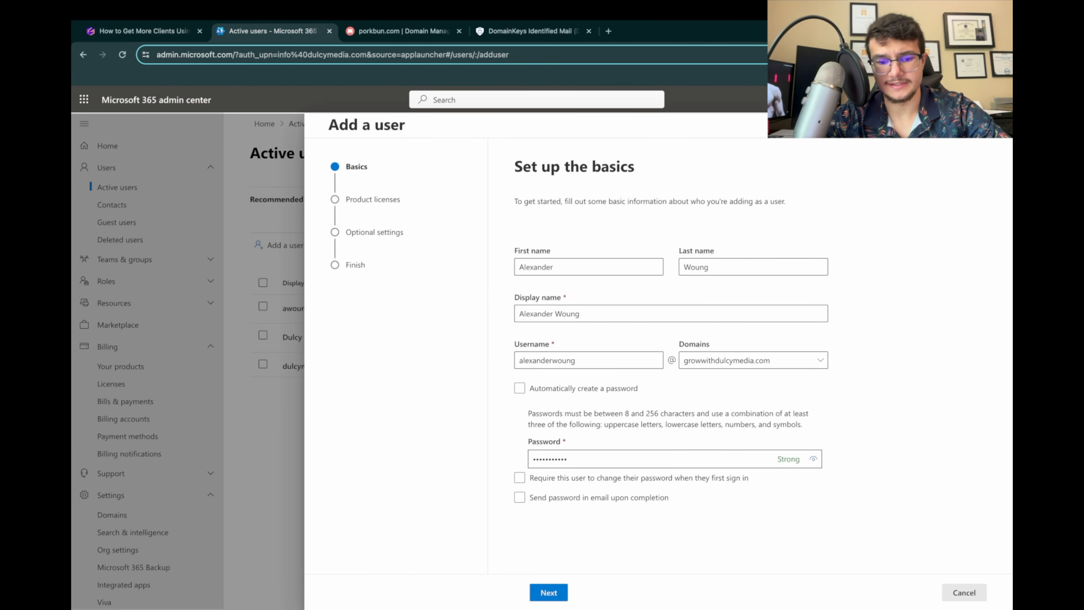
left_click(549, 593)
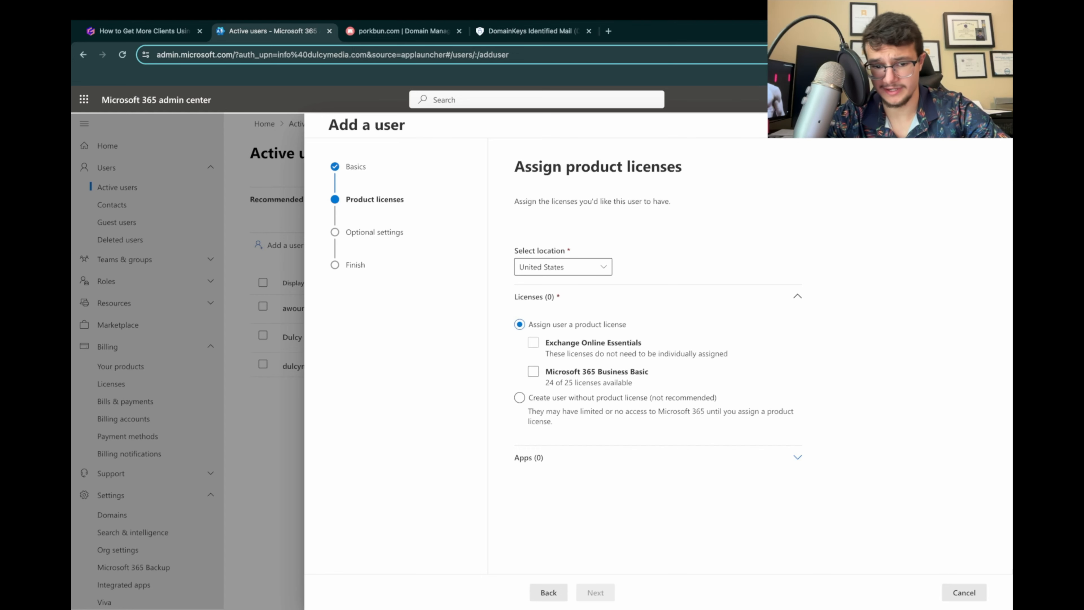
left_click(533, 371)
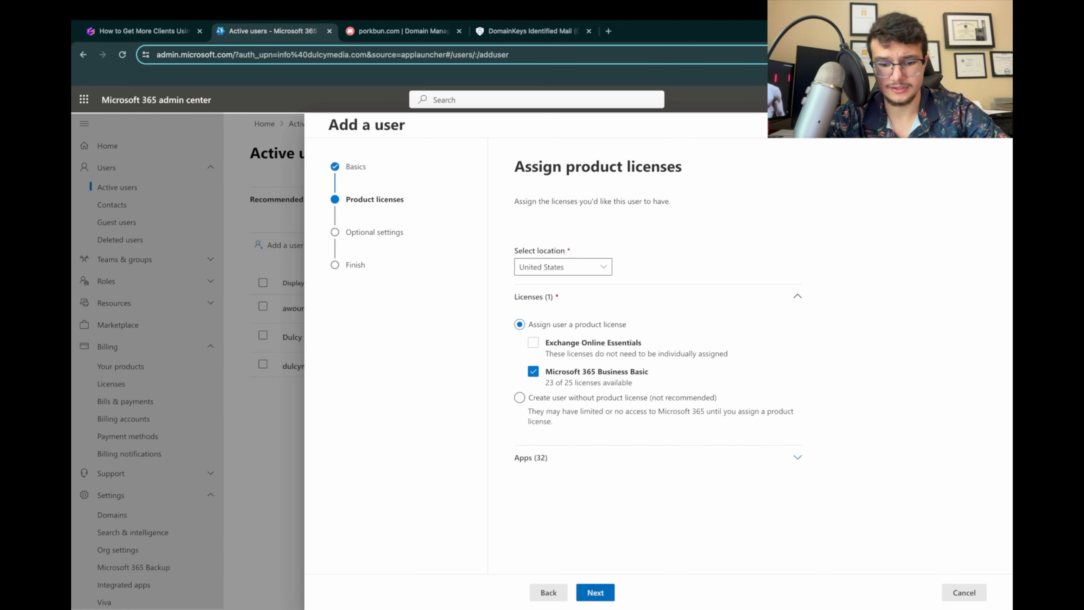
left_click(596, 592)
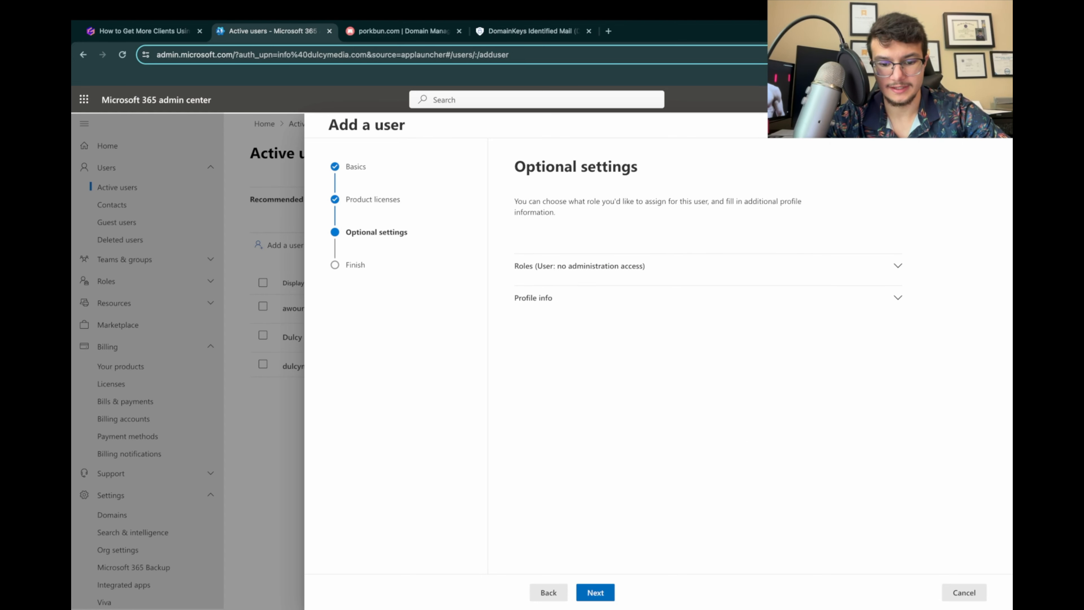
left_click(595, 592)
left_click(610, 592)
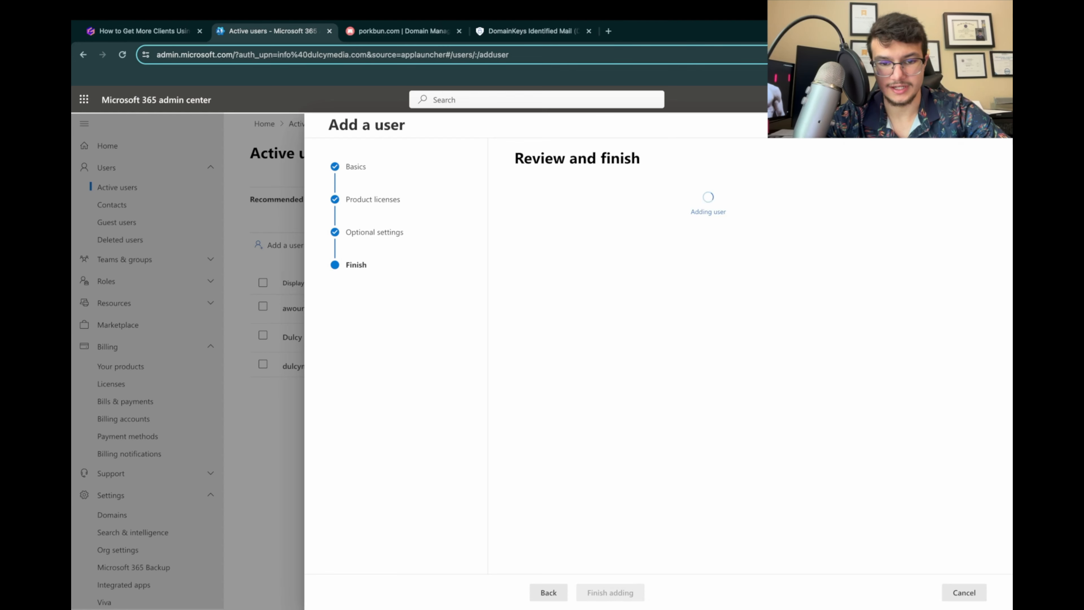
Step: Switch to the presentation and review step 20 on disabling security defaults for the admin accounts
left_click(144, 31)
scroll(532, 346, "down", 3)
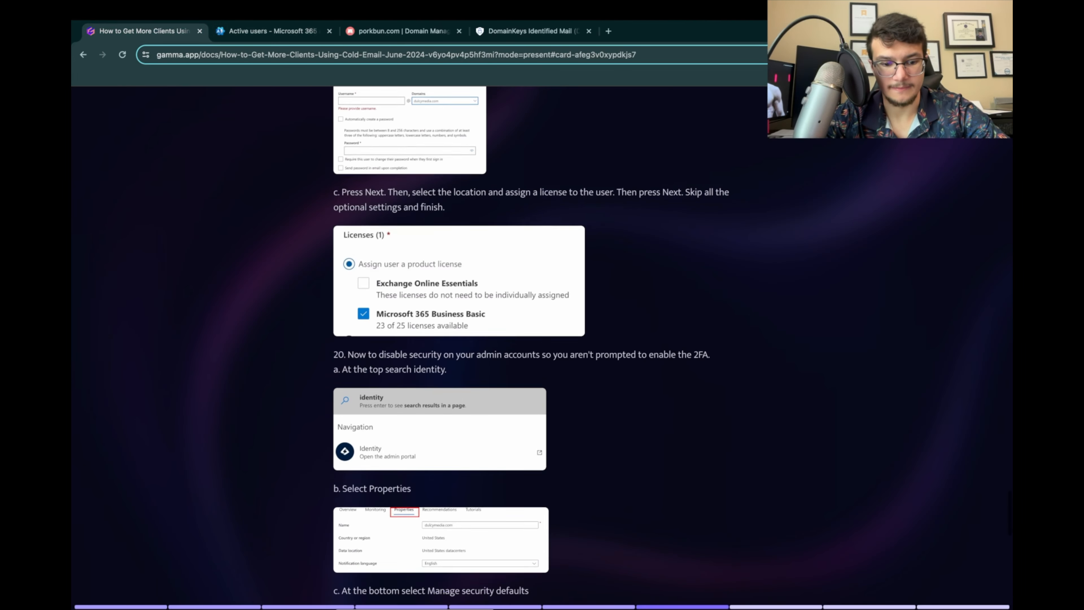
scroll(532, 347, "down", 3)
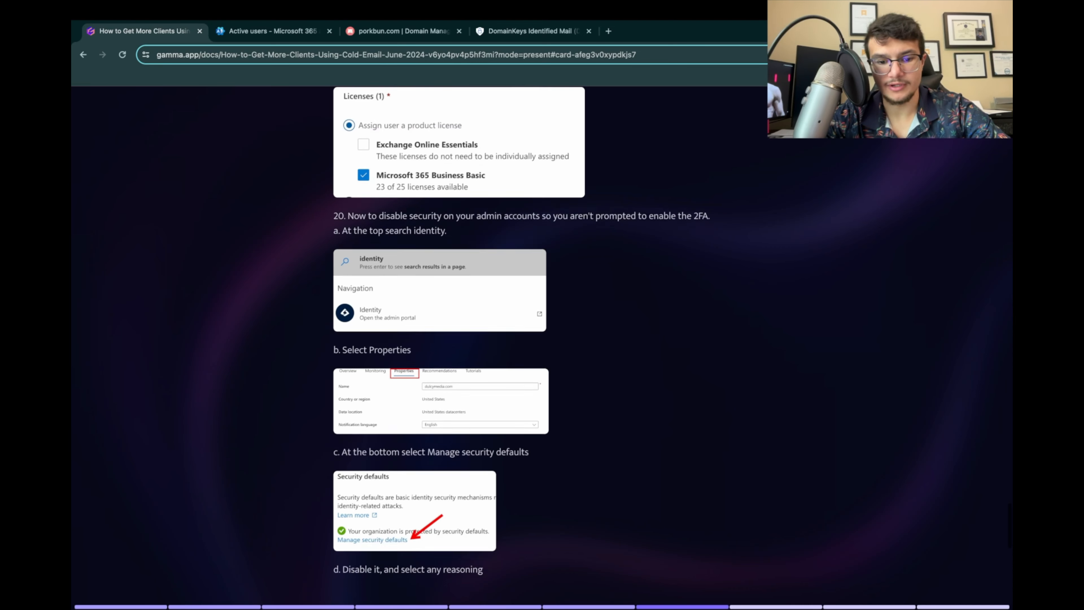
scroll(532, 347, "up", 1)
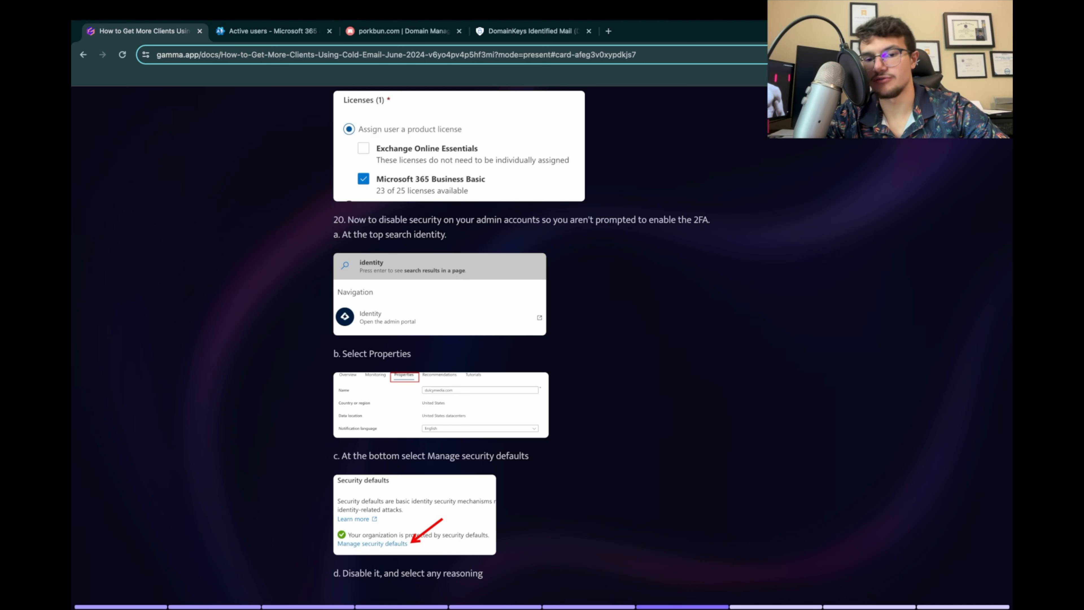
scroll(521, 333, "down", 1)
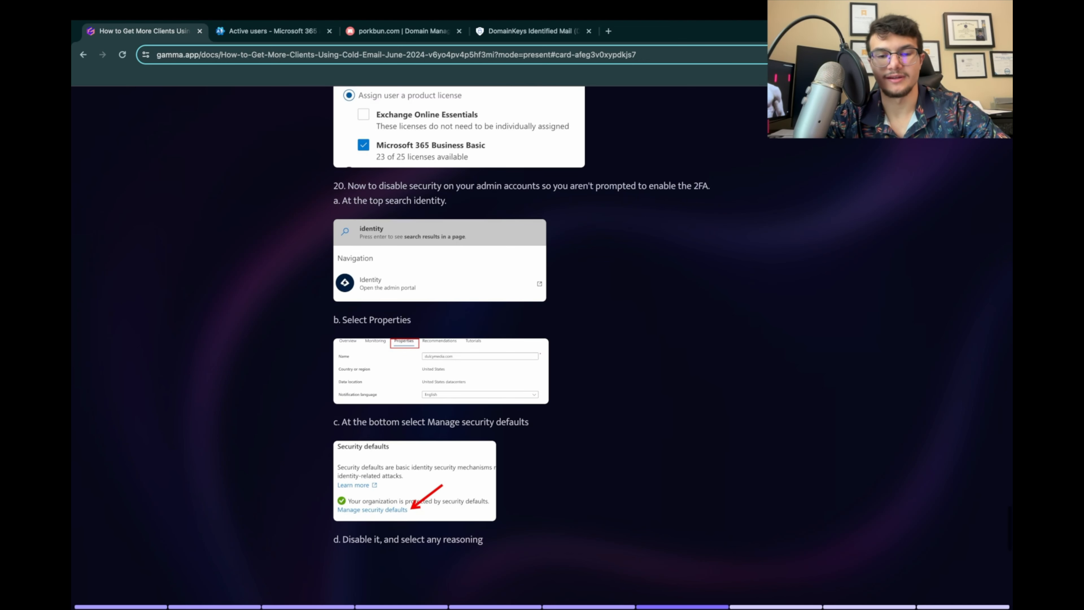
scroll(521, 316, "down", 1)
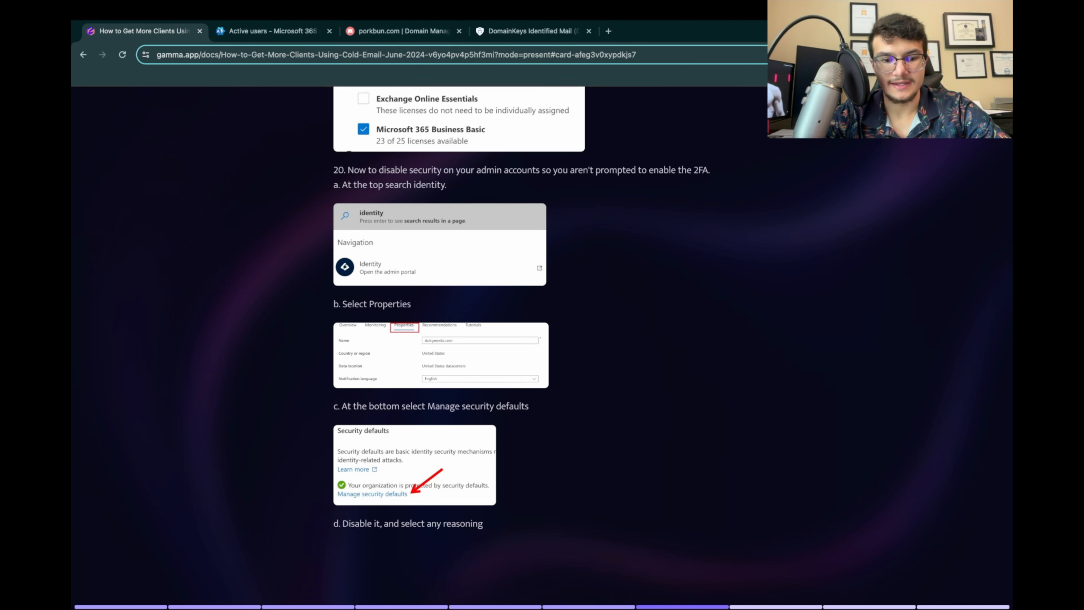
scroll(440, 321, "down", 4)
scroll(440, 320, "up", 3)
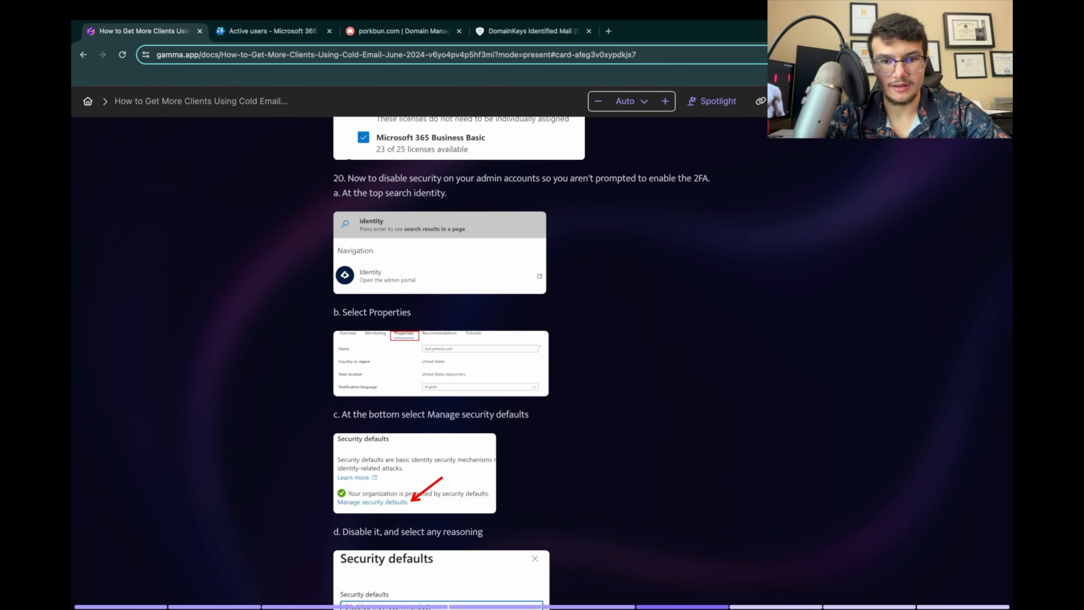
Step: Open Google Sheets in a new browser tab and create a blank spreadsheet
left_click(609, 31)
type("sheets")
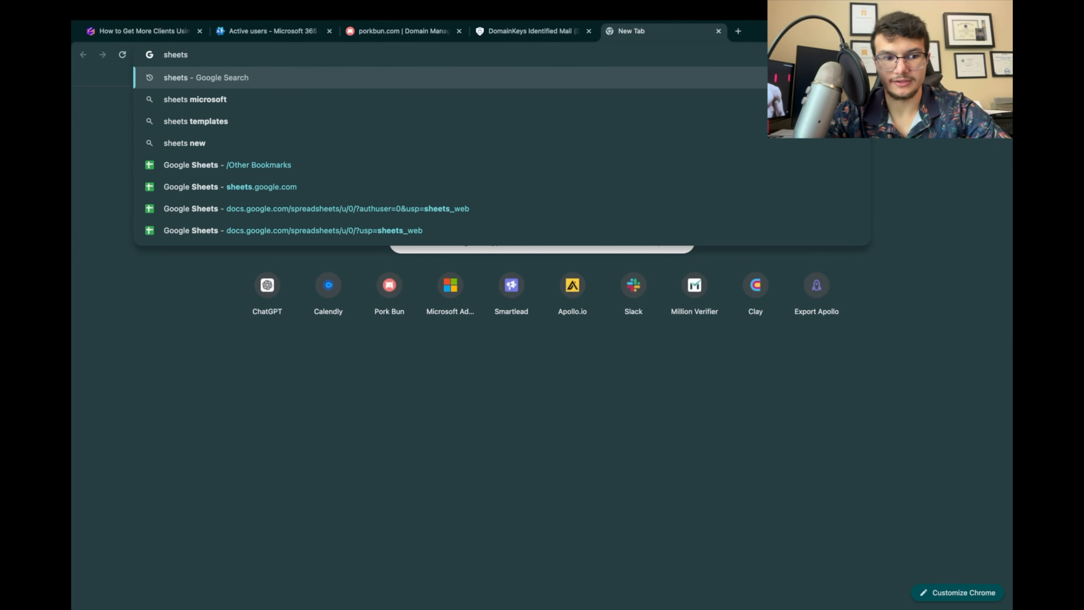
key("Return")
left_click(251, 216)
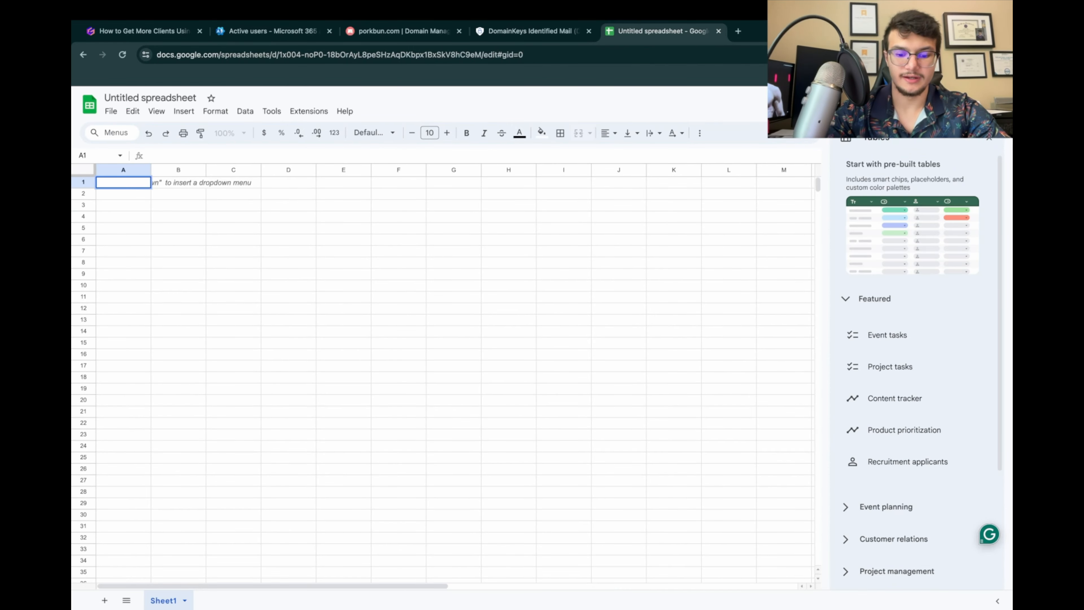
Step: Enter the column headers User in cell A1 and Pass in cell B1
type("USer")
key("Return")
key("Up")
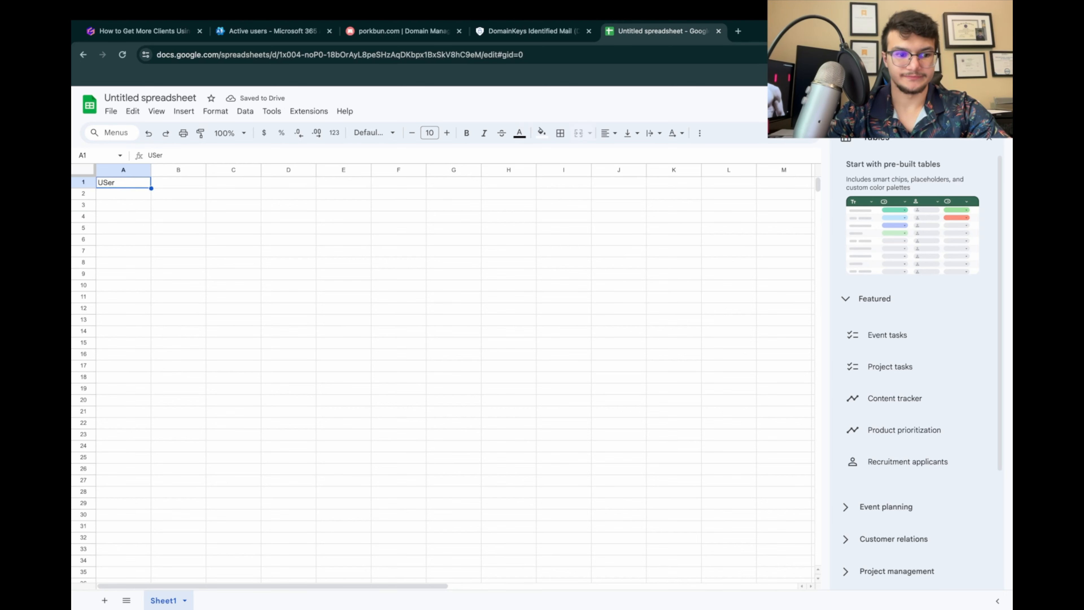
key("Return")
type("User")
key("Return")
key("Up")
key("Right")
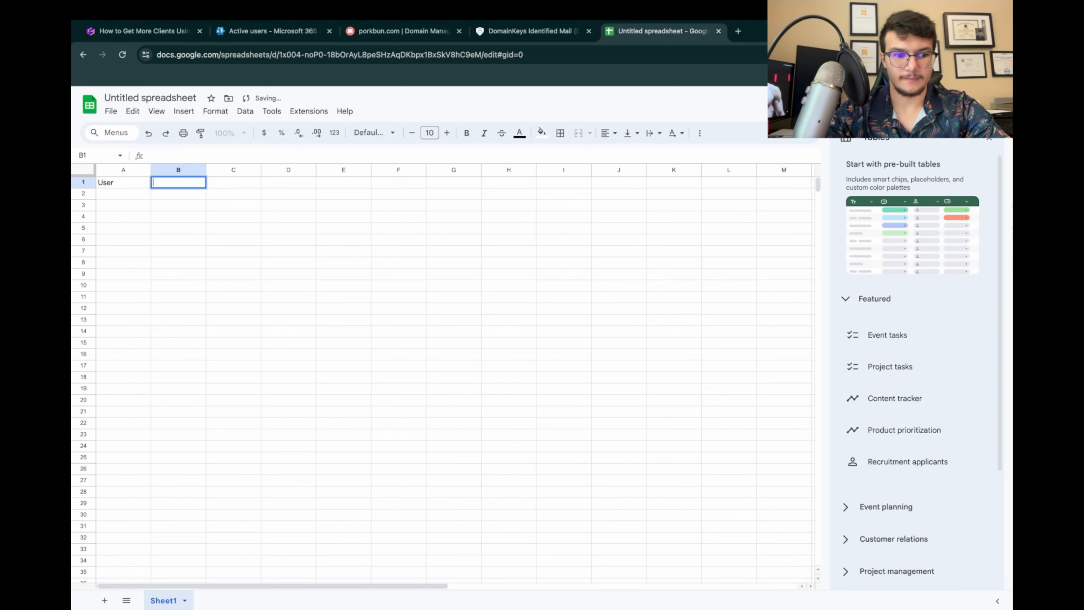
type("Pass")
key("Return")
key("Left")
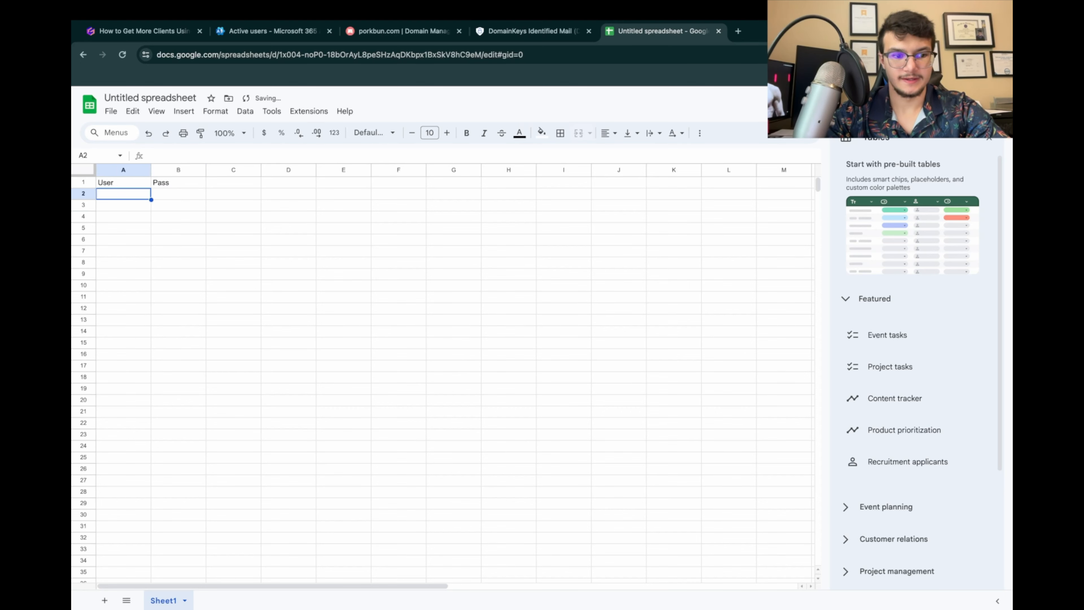
key("Return")
Step: Insert a column before the User column and give it the header Accgt
right_click(111, 170)
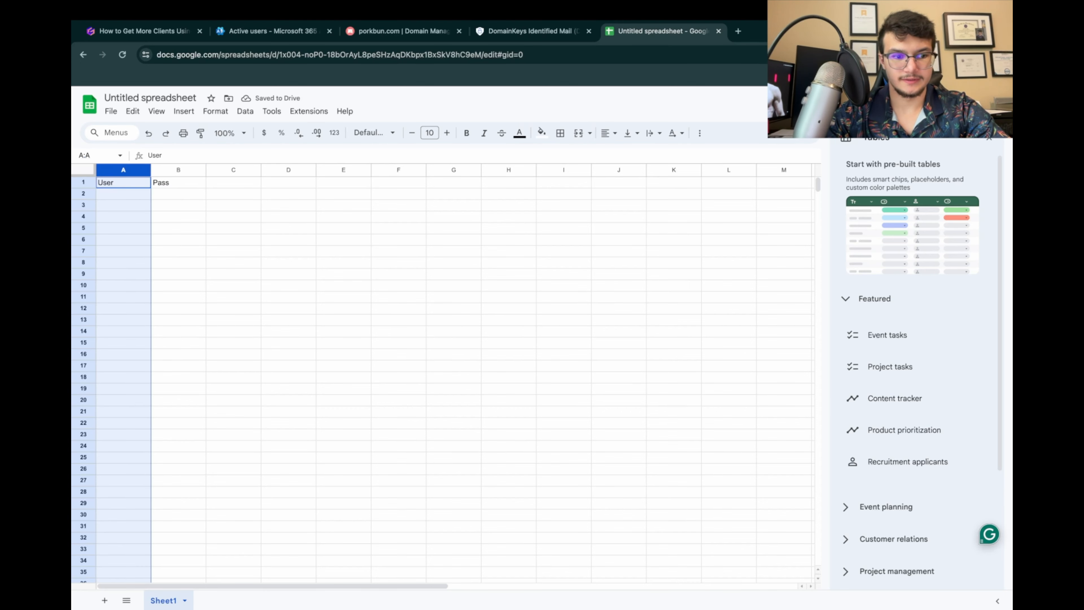
left_click(166, 258)
left_click(123, 182)
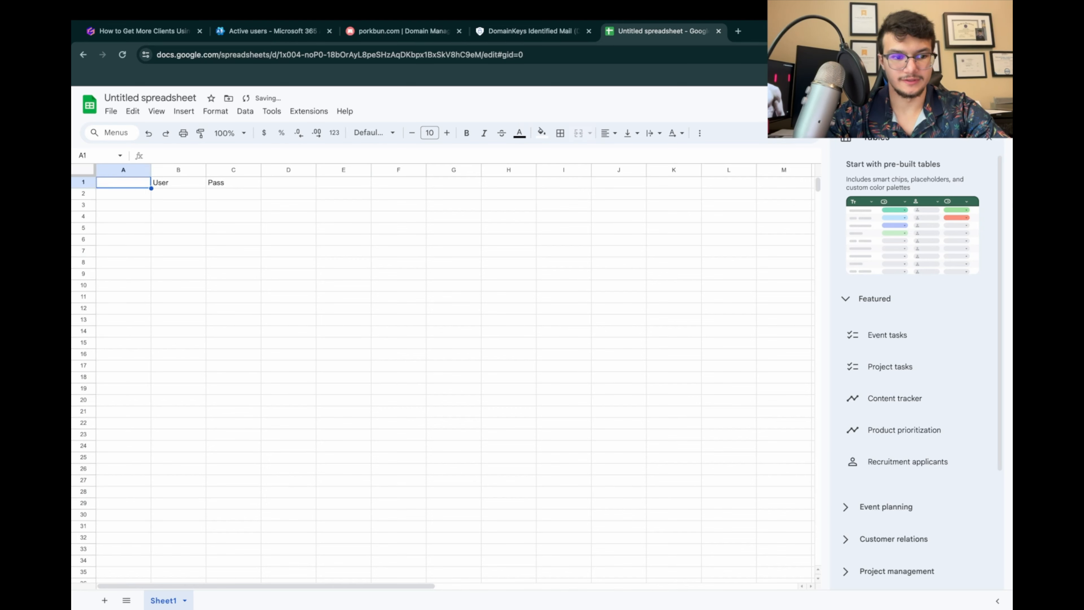
type("Accgt")
key("Return")
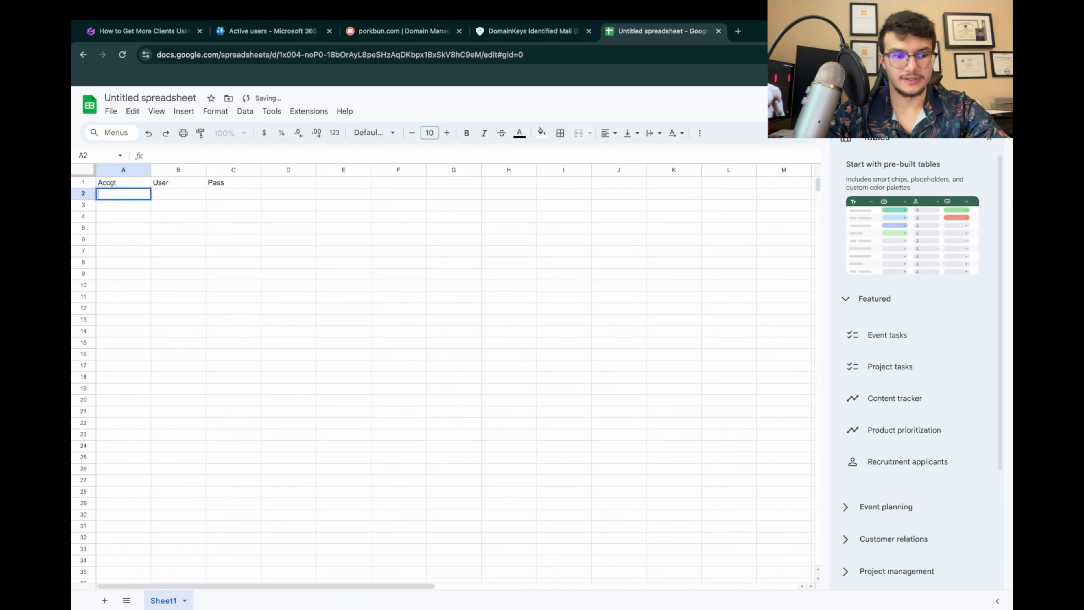
Step: Fill row 2 with the account ADmin, the user sdfasdf, and a placeholder password
type("ADmin")
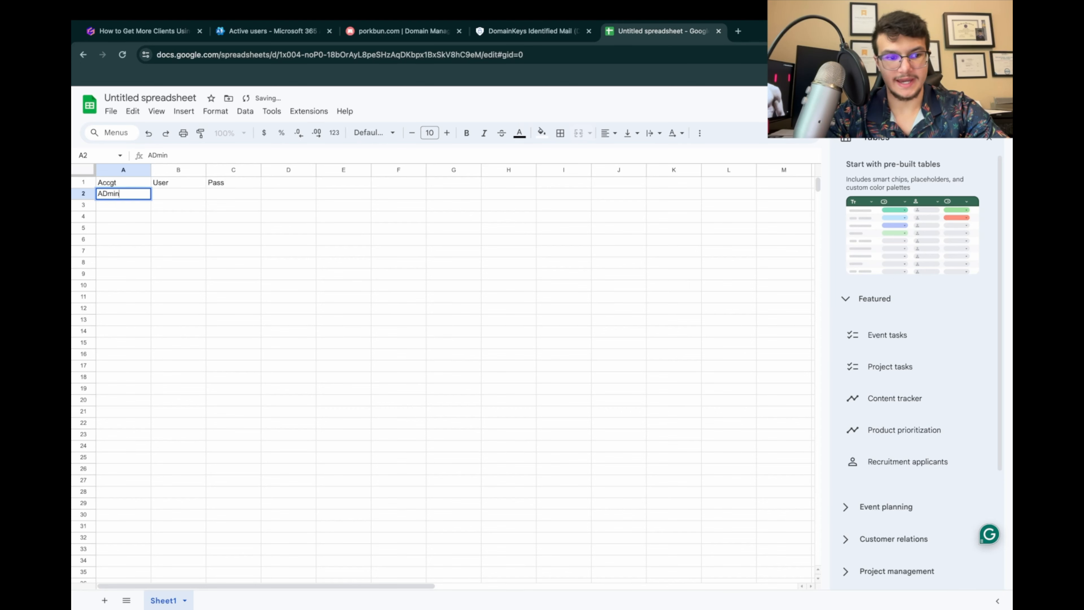
key("Tab")
type("sdfasdf")
key("Tab")
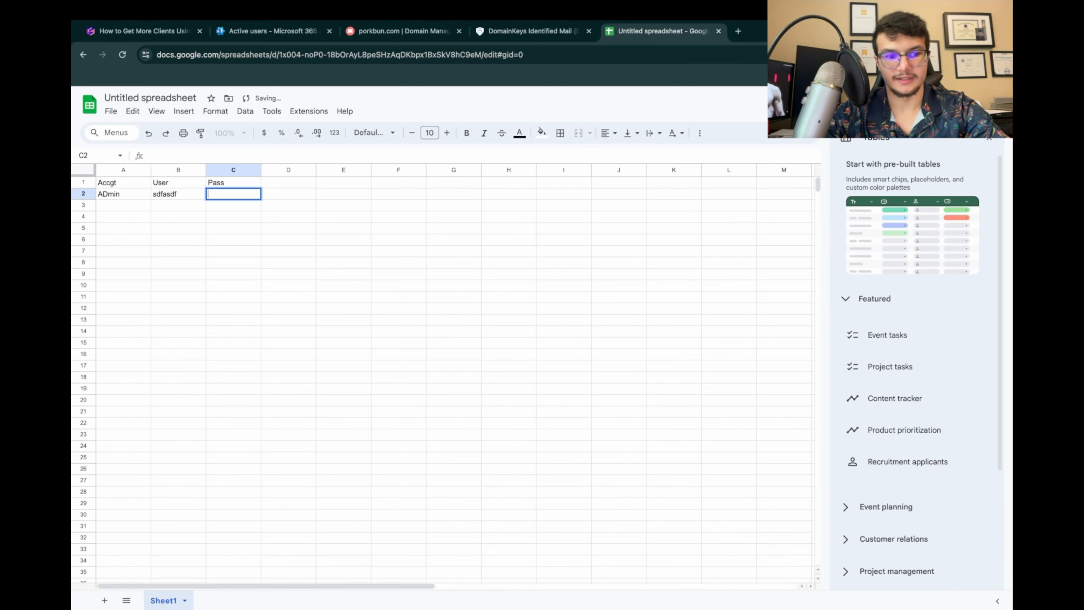
type("sdf")
key("Return")
Step: Enter Email account #1 as the account label in cell A3
type("Emai")
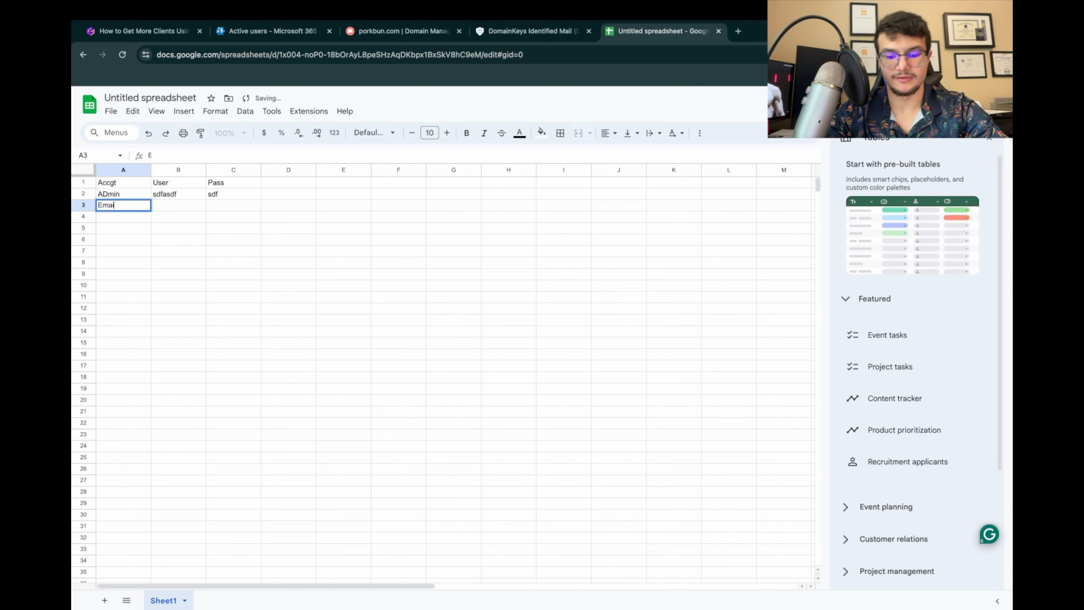
type("l account #")
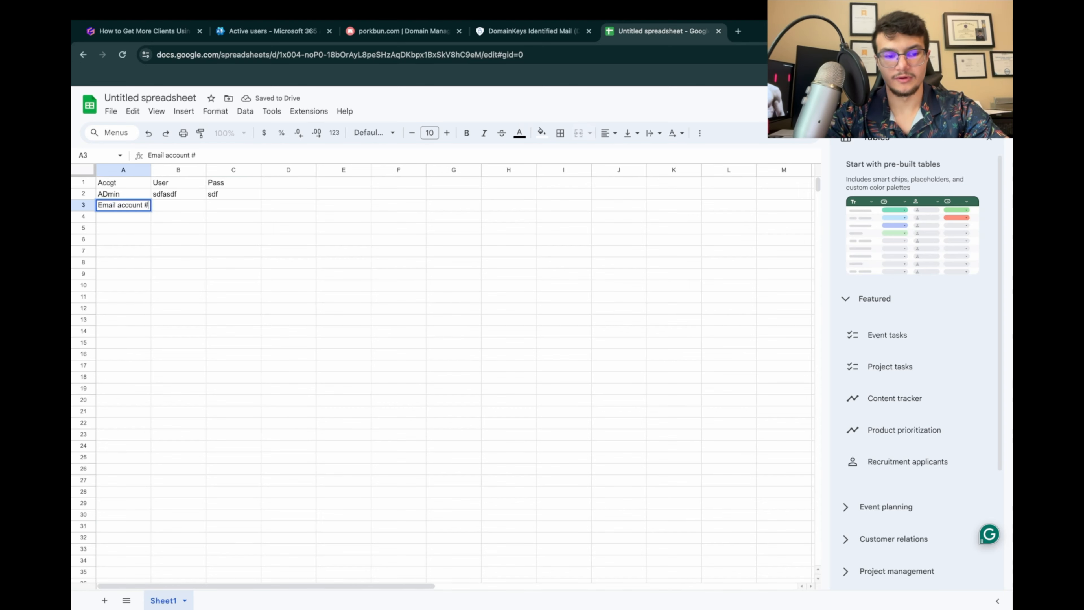
type("1")
key("Return")
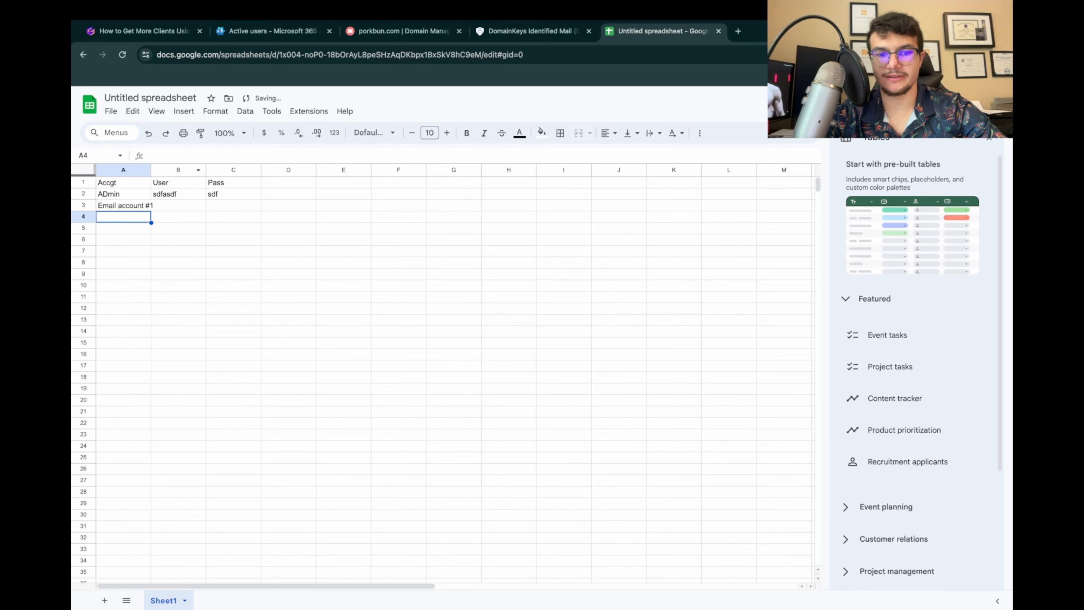
Step: Copy the placeholder password from cell C2 down the Pass column through row 22
left_click(179, 205)
left_click(233, 194)
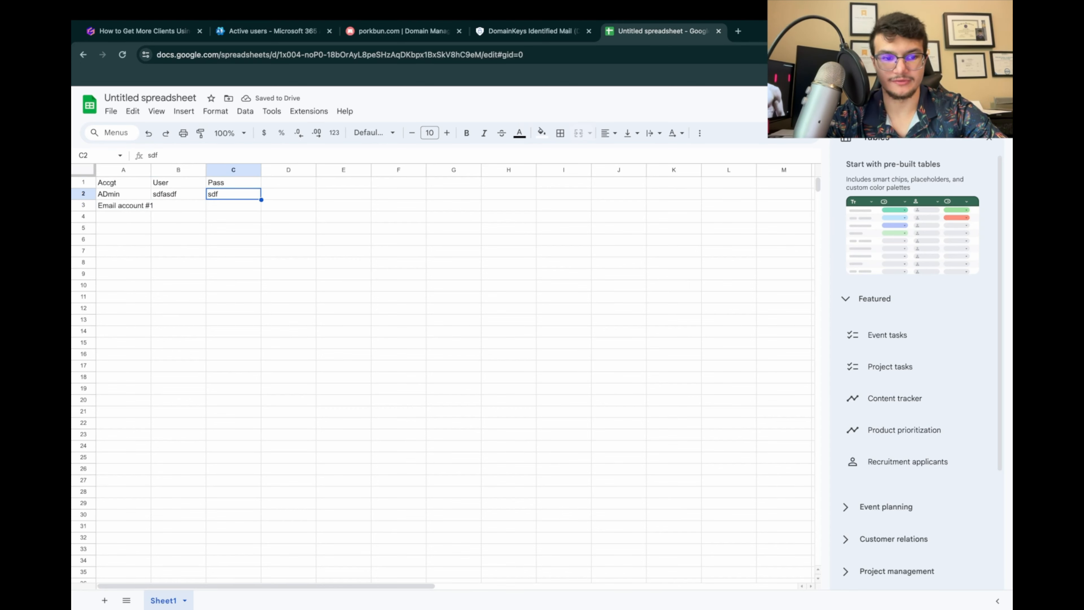
left_click_drag(261, 200, 233, 423)
left_click(344, 296)
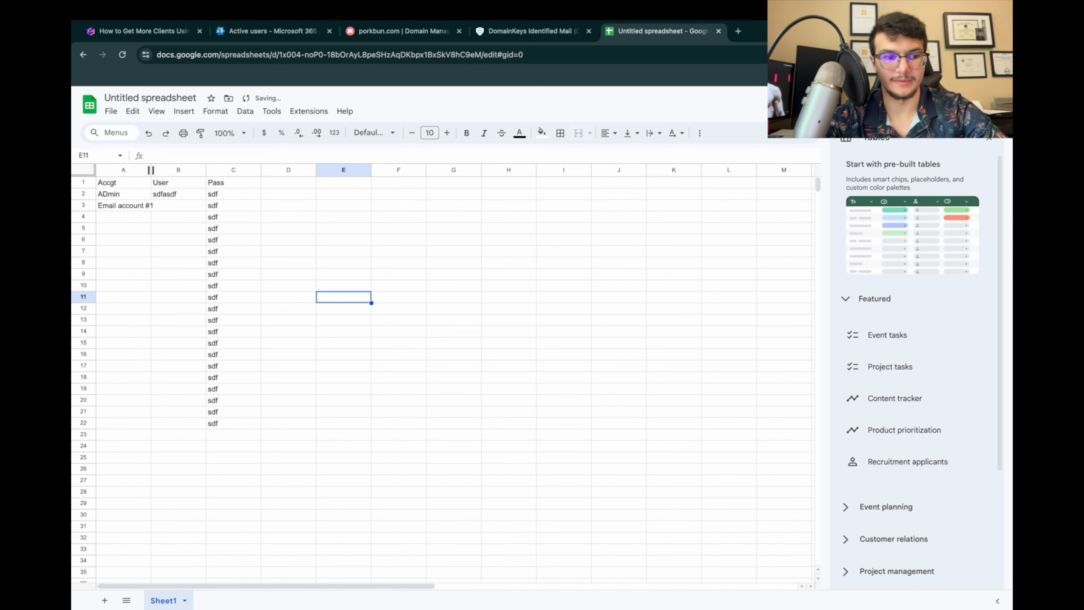
Step: Widen column A and extend the numbered Email account labels from cell A3 down through row 16
left_click_drag(151, 170, 171, 170)
left_click(134, 206)
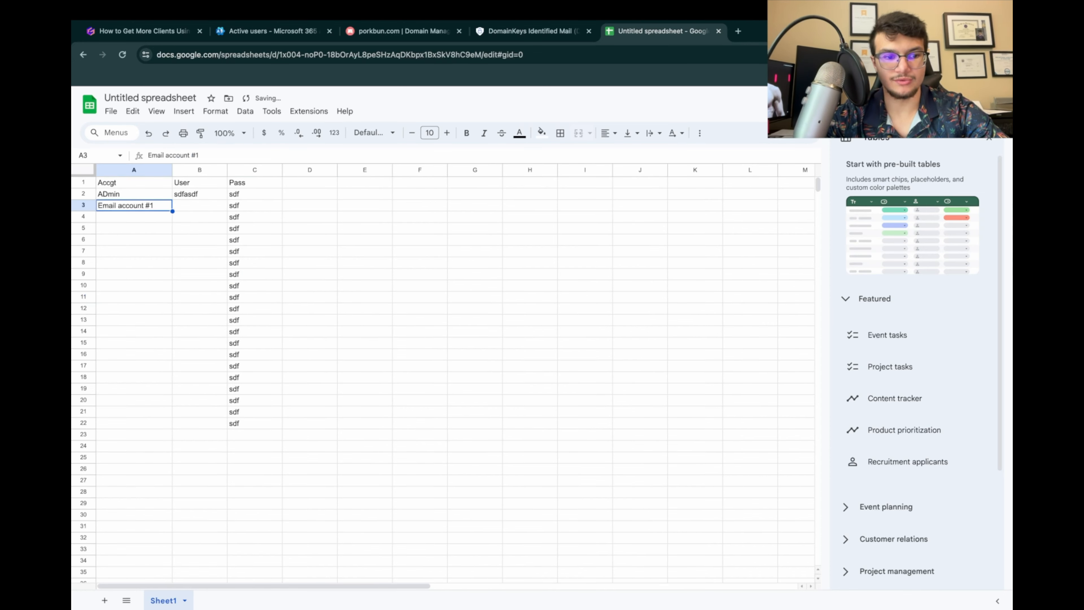
left_click_drag(172, 285, 172, 355)
left_click(199, 320)
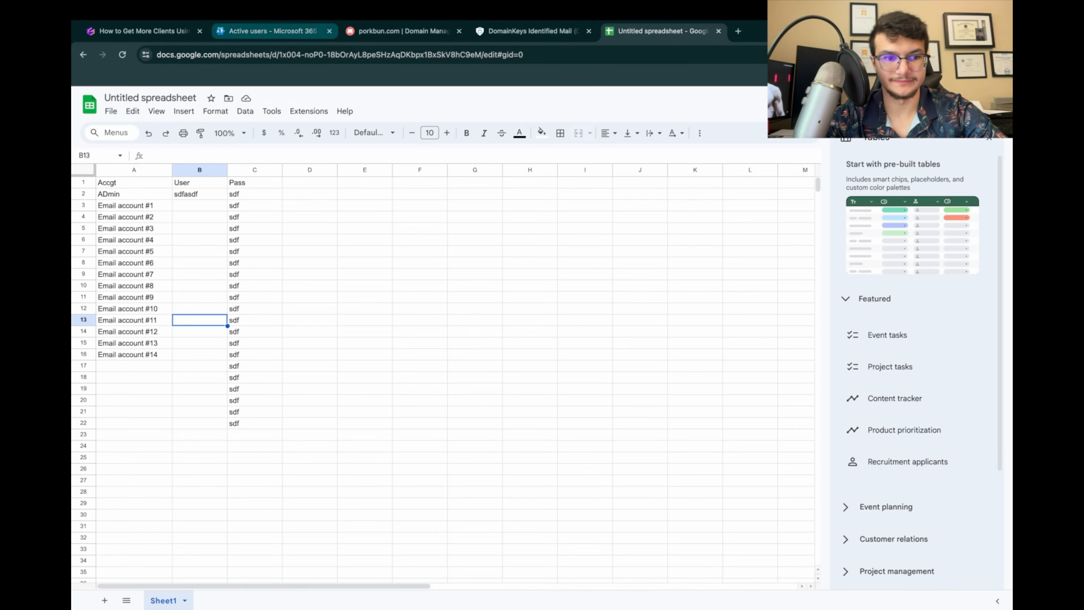
Step: Close the spreadsheet and review the presentation's step 20 on disabling security defaults for admin accounts
left_click(401, 31)
left_click(719, 31)
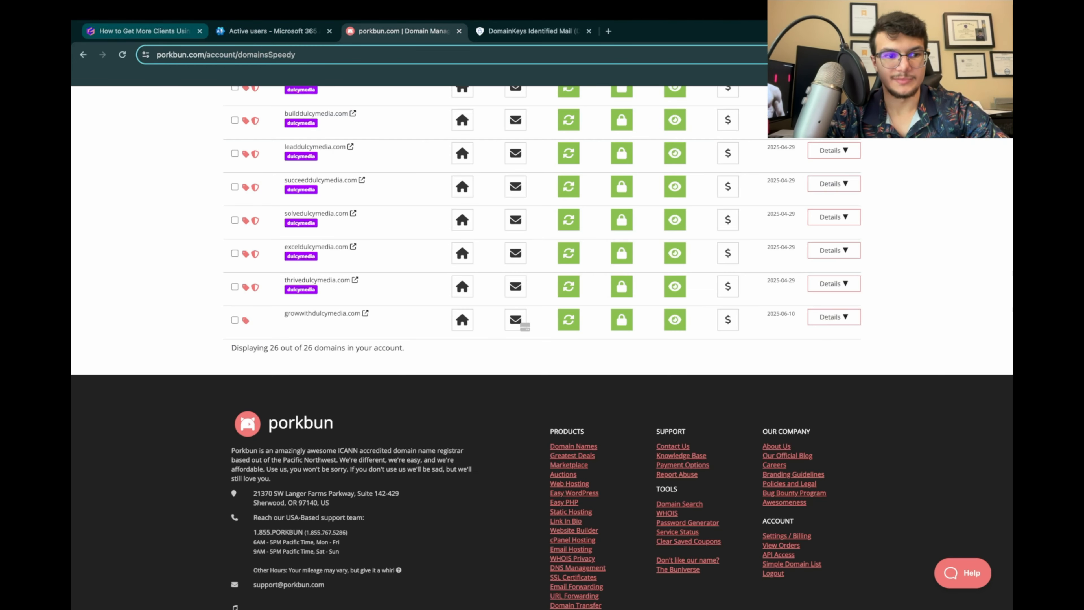
left_click(145, 31)
scroll(542, 349, "down", 2)
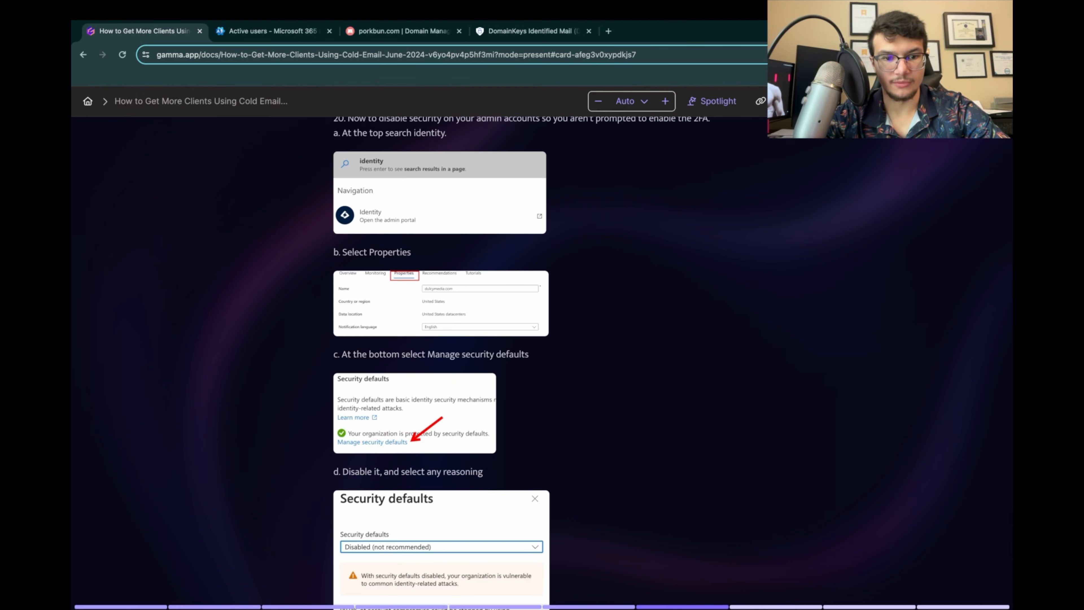
scroll(521, 348, "down", 1)
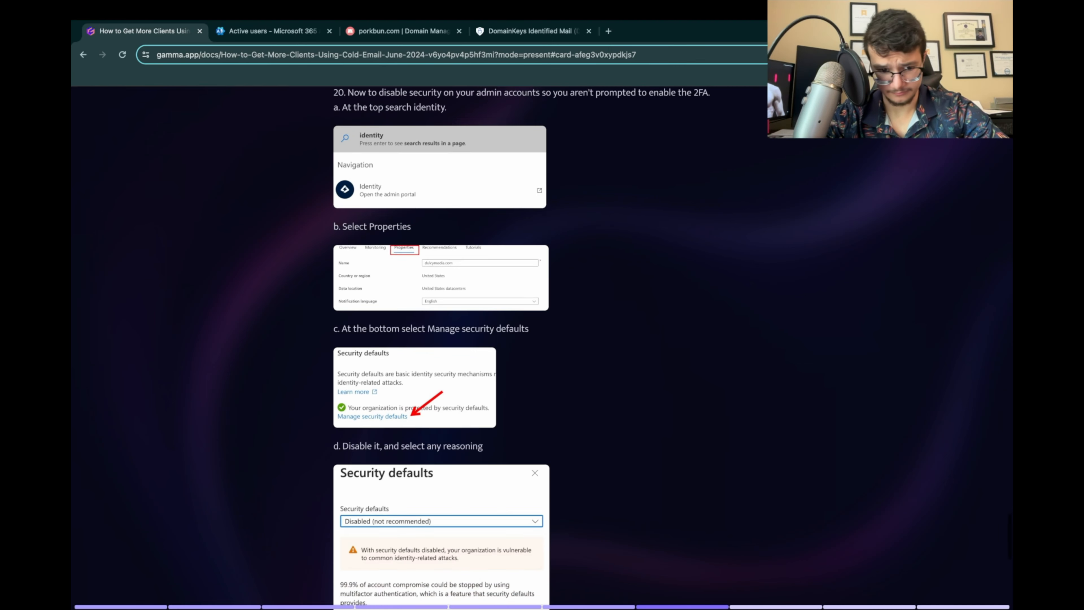
scroll(521, 348, "down", 1)
scroll(521, 348, "down", 10)
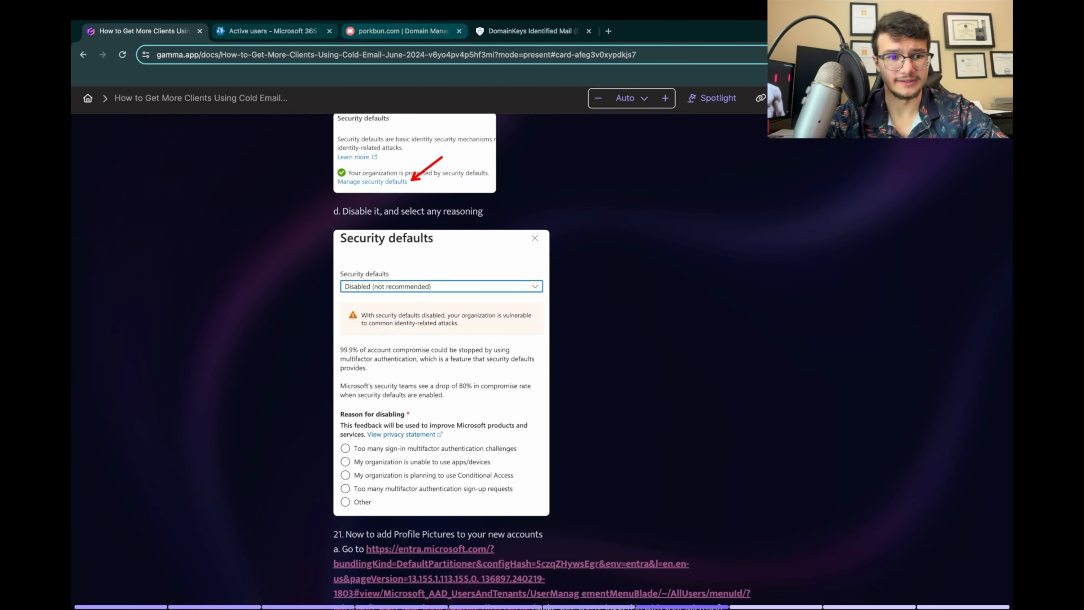
Step: Switch to the Microsoft 365 admin center and close the finished Add a user form
left_click(274, 31)
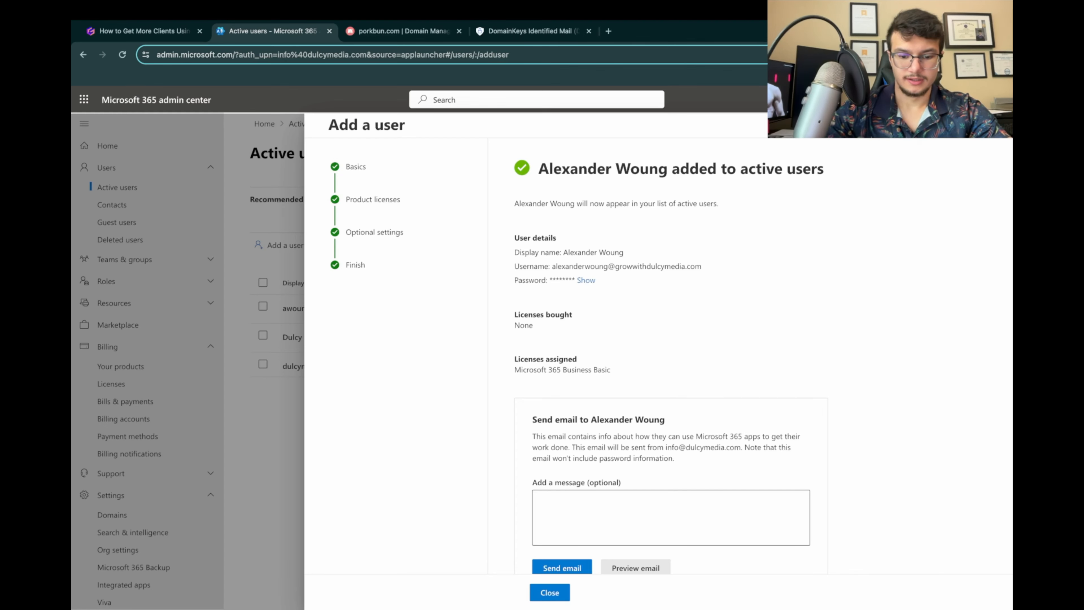
scroll(671, 356, "down", 3)
scroll(671, 355, "up", 2)
scroll(672, 356, "down", 9)
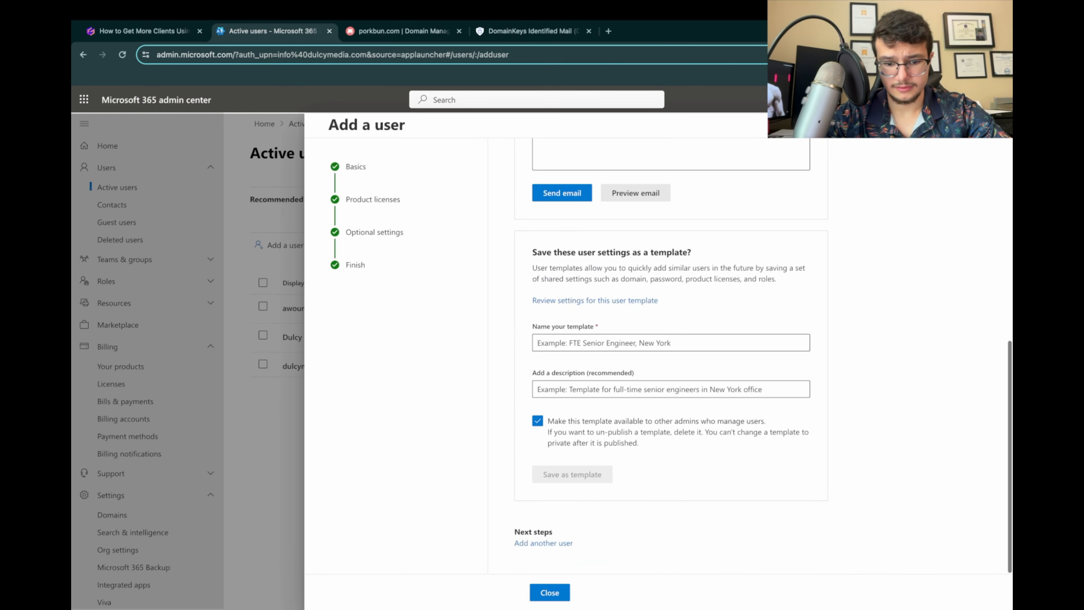
left_click(550, 592)
Step: Search the admin center for identity and open the Identity admin portal from the navigation results
left_click(537, 99)
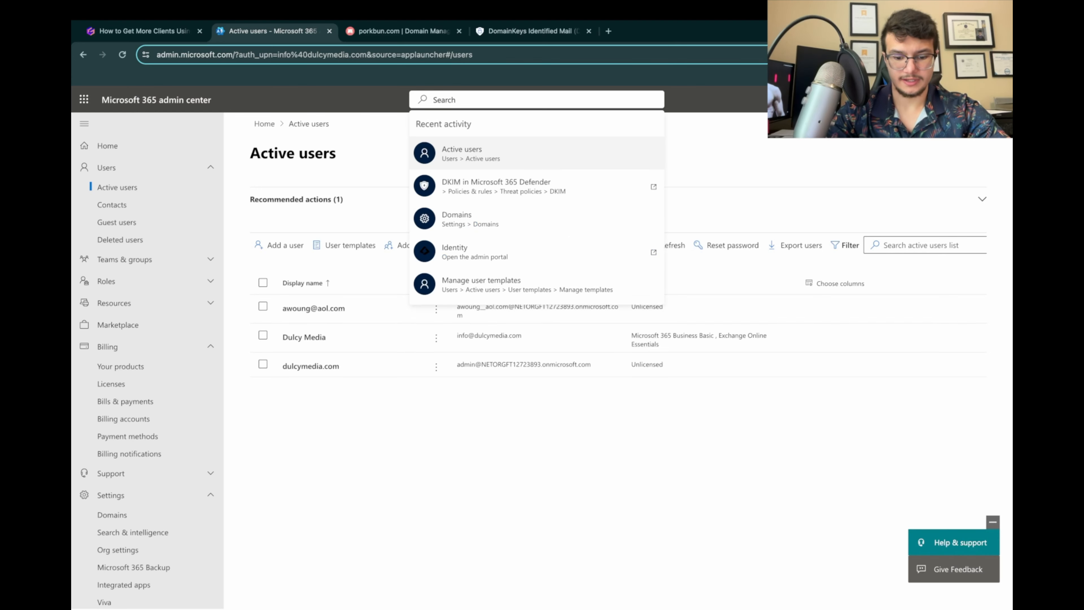
type("identity")
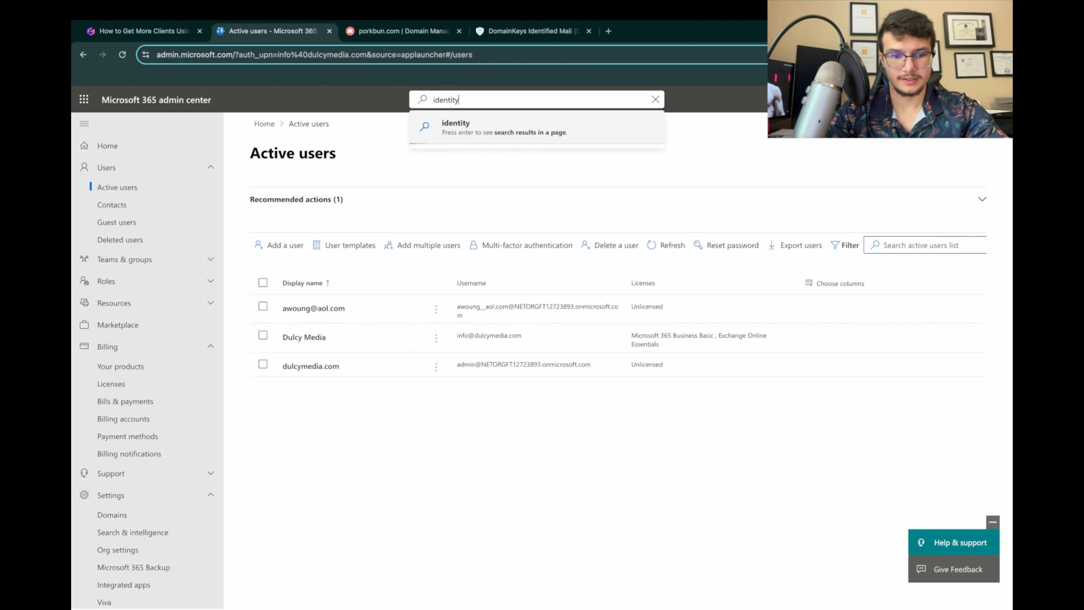
key("Return")
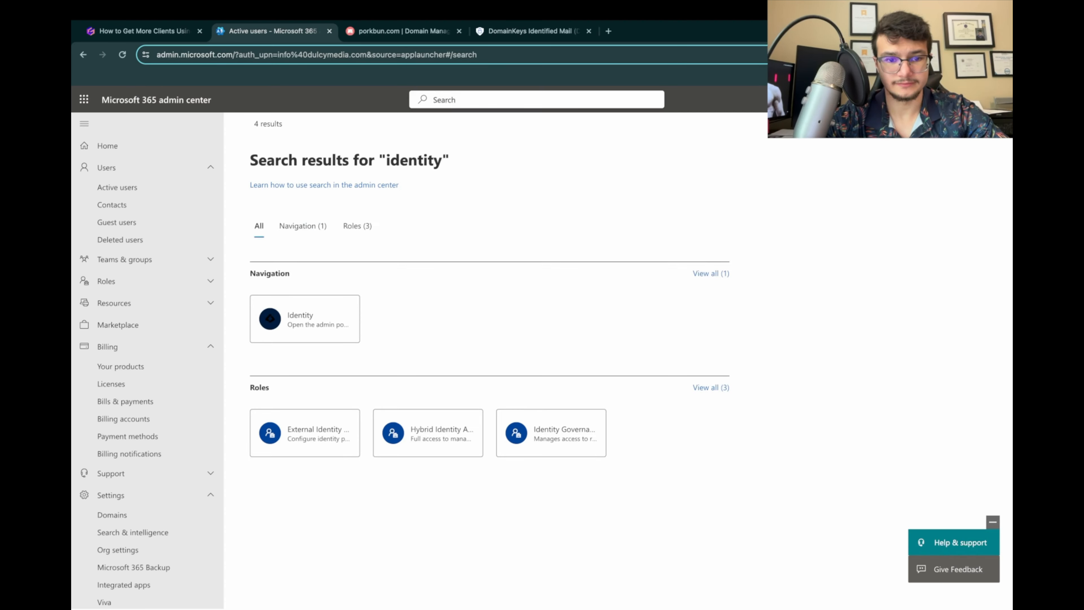
left_click(303, 318)
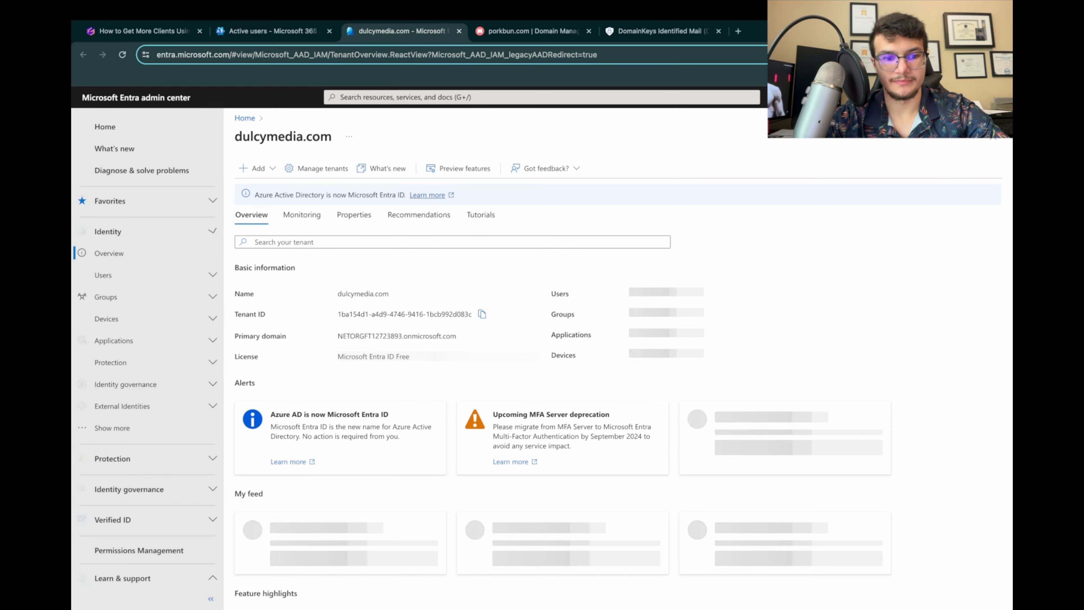
Step: Open the security defaults management from the dulcymedia.com tenant's properties
left_click(354, 215)
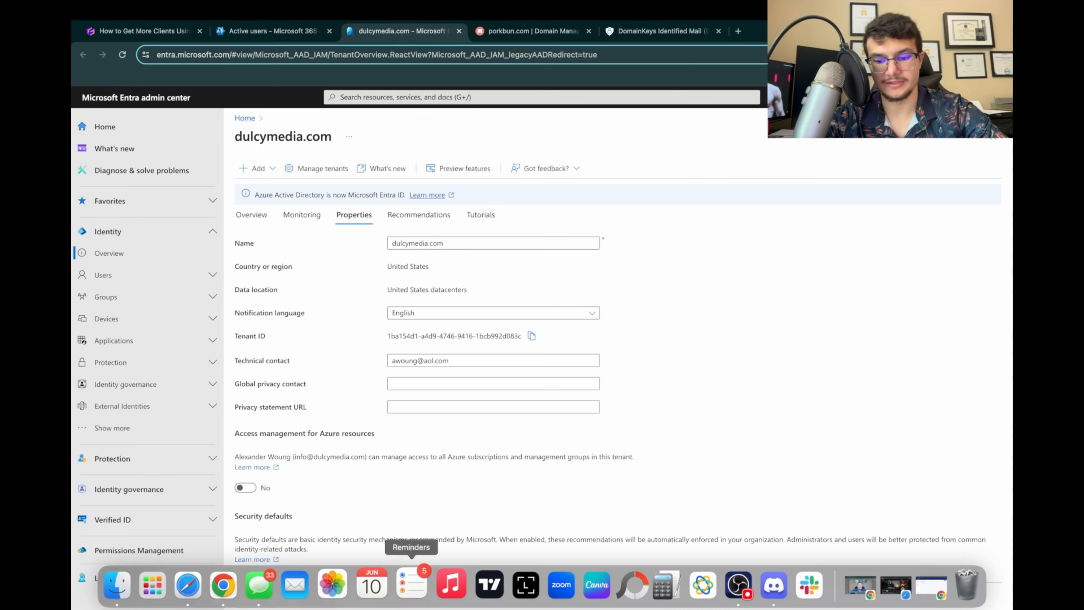
scroll(549, 423, "down", 2)
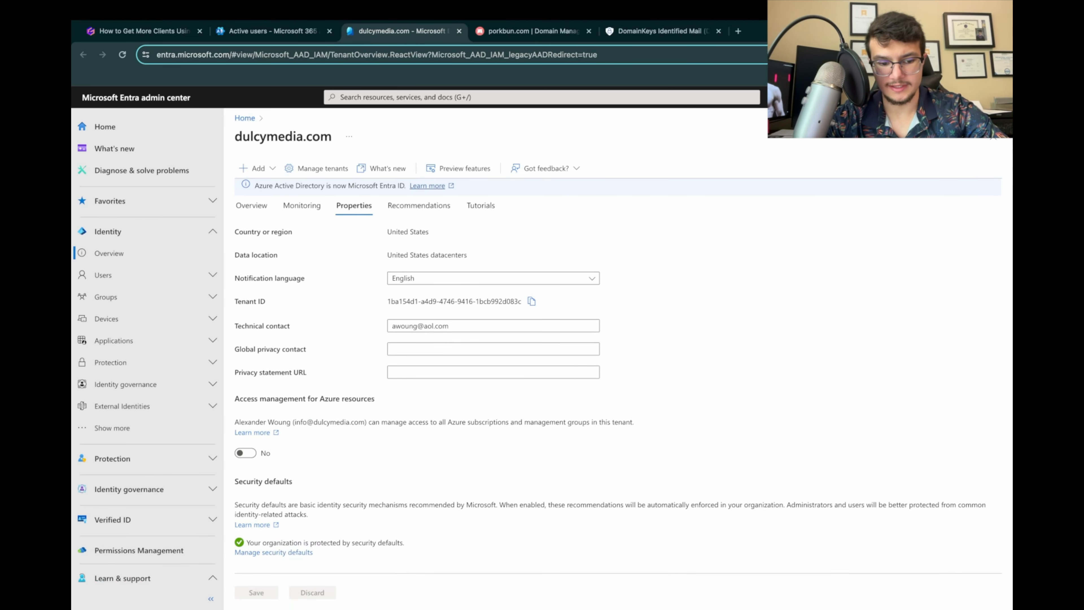
left_click(273, 553)
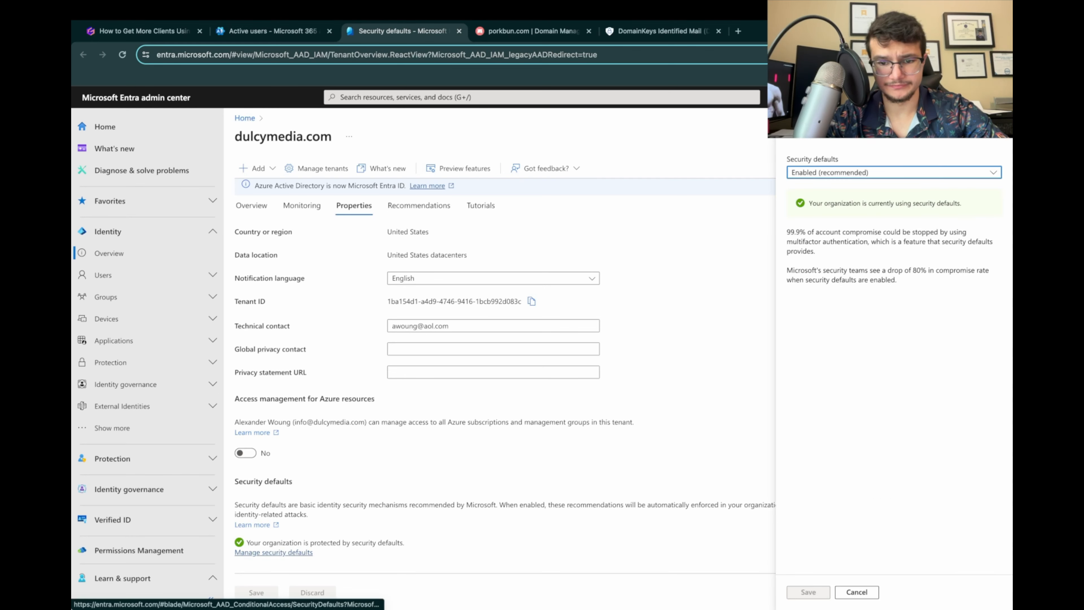
Step: Set security defaults to Disabled (not recommended) with the reason Too many multifactor authentication sign-up requests, then save and confirm disabling
left_click(894, 172)
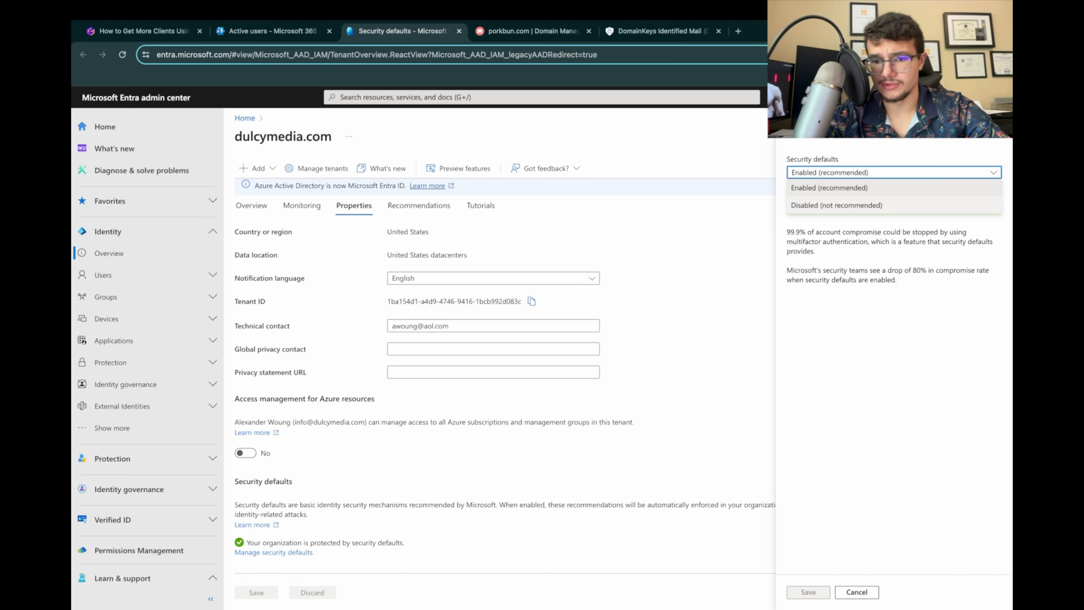
left_click(836, 205)
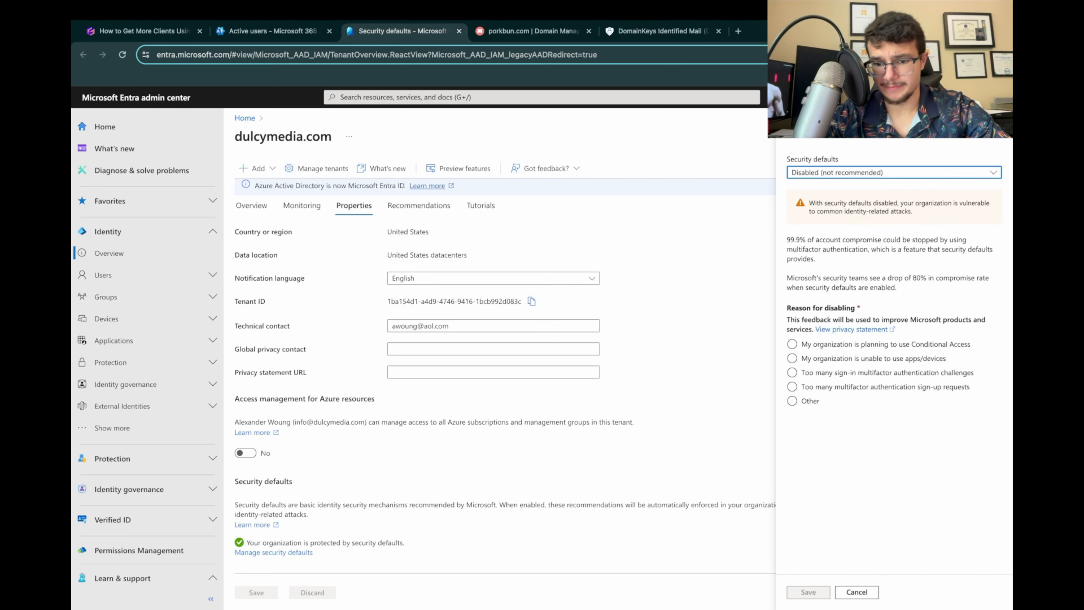
left_click(792, 401)
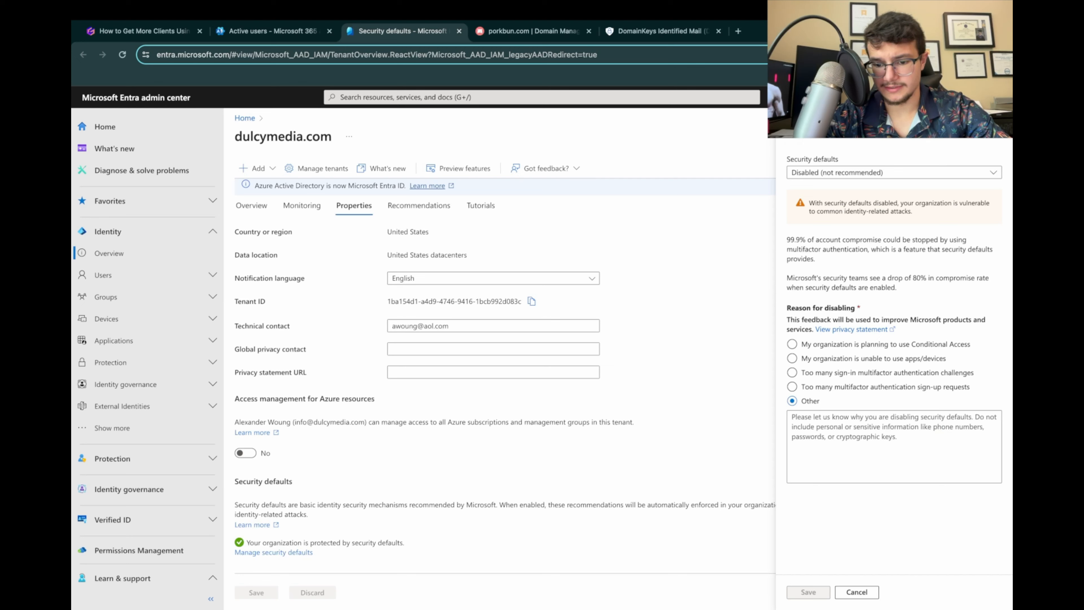
left_click(792, 386)
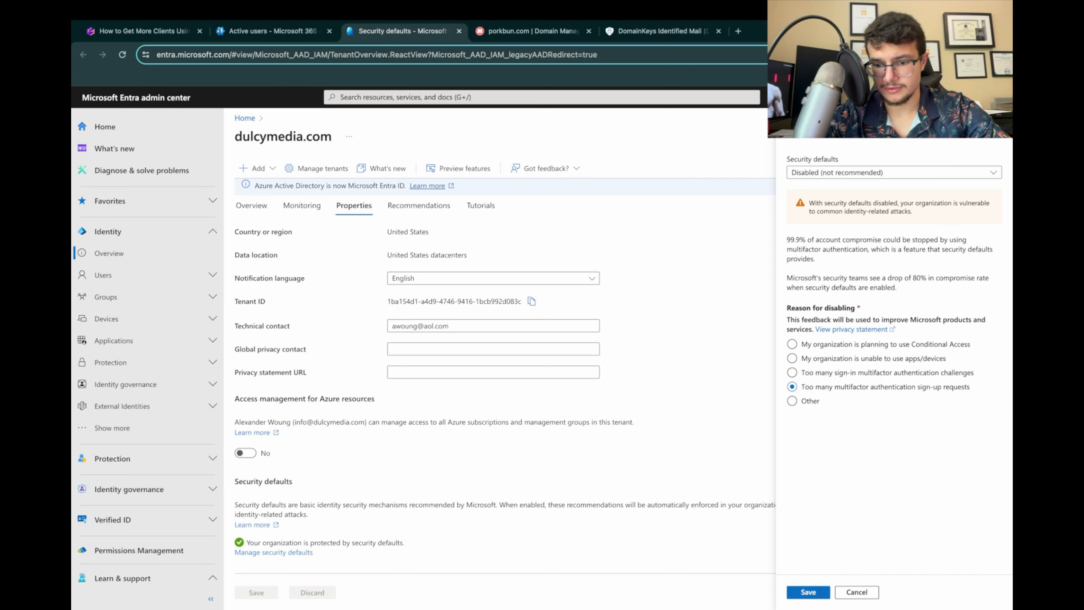
left_click(809, 593)
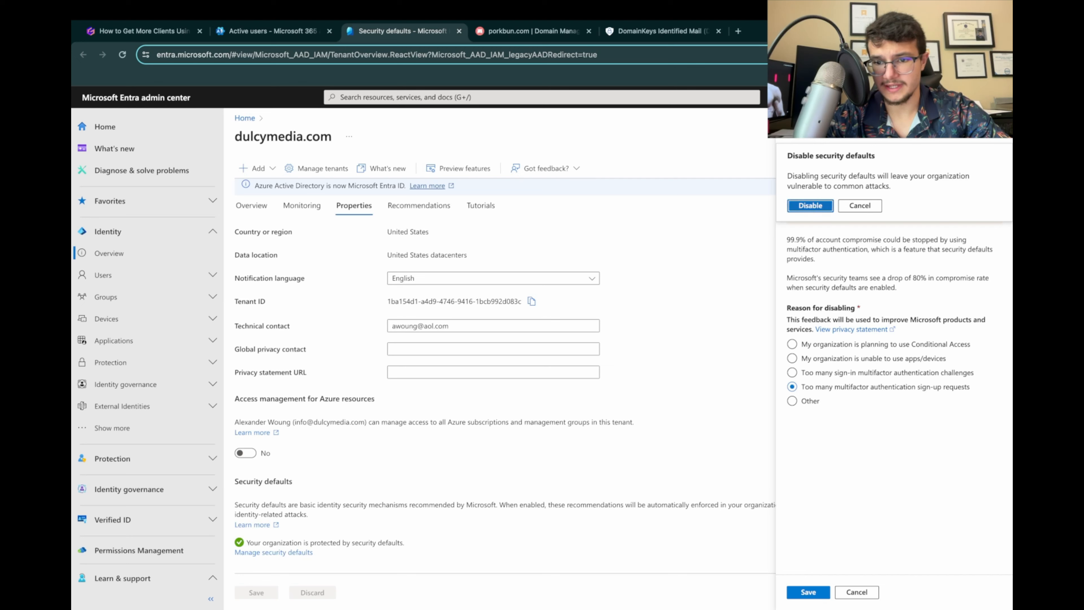
left_click(810, 205)
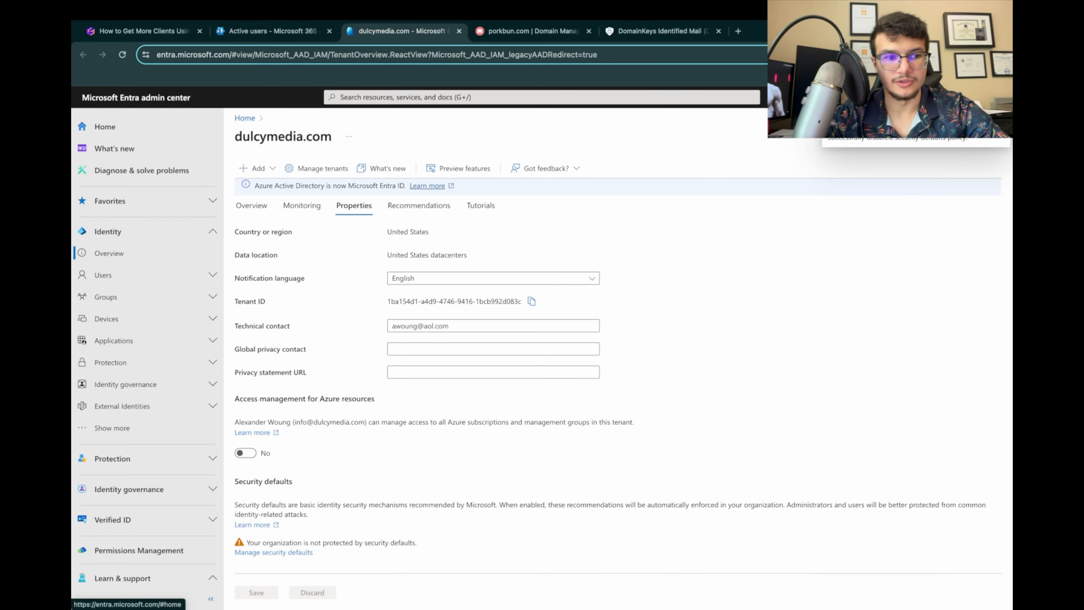
Step: Return to the presentation, review step 21 on adding profile pictures, and open its Microsoft Entra link
left_click(145, 31)
scroll(542, 348, "down", 2)
scroll(543, 338, "down", 5)
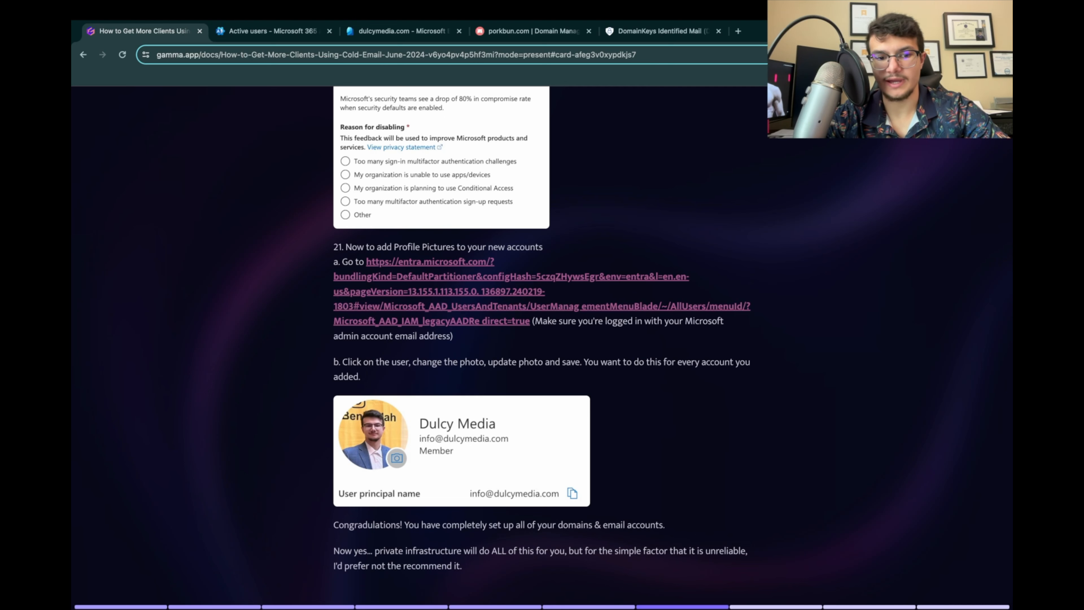
scroll(541, 329, "down", 1)
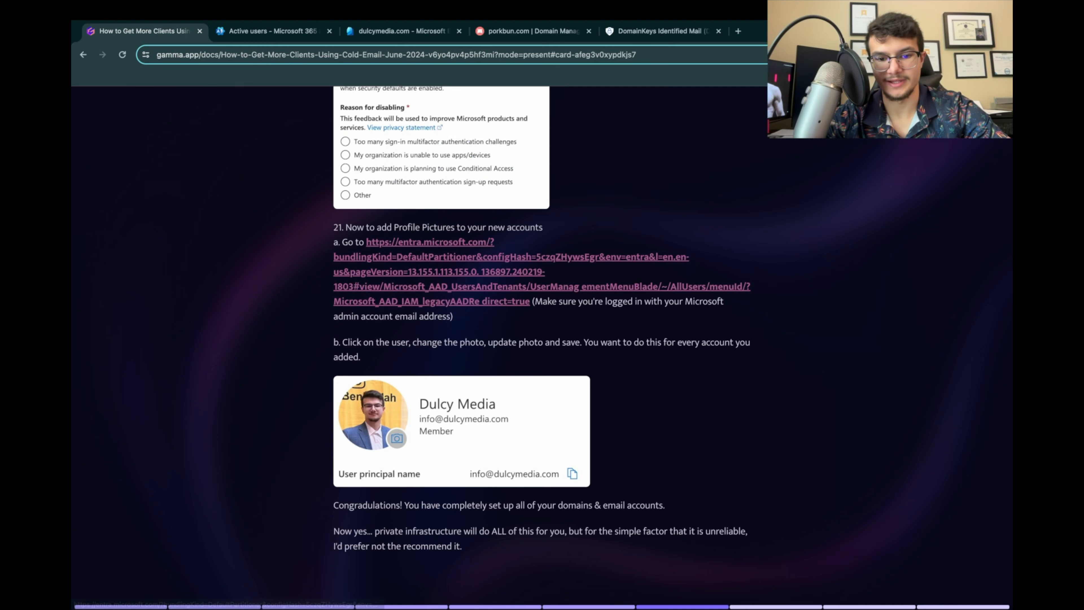
scroll(541, 320, "down", 1)
left_click(530, 274)
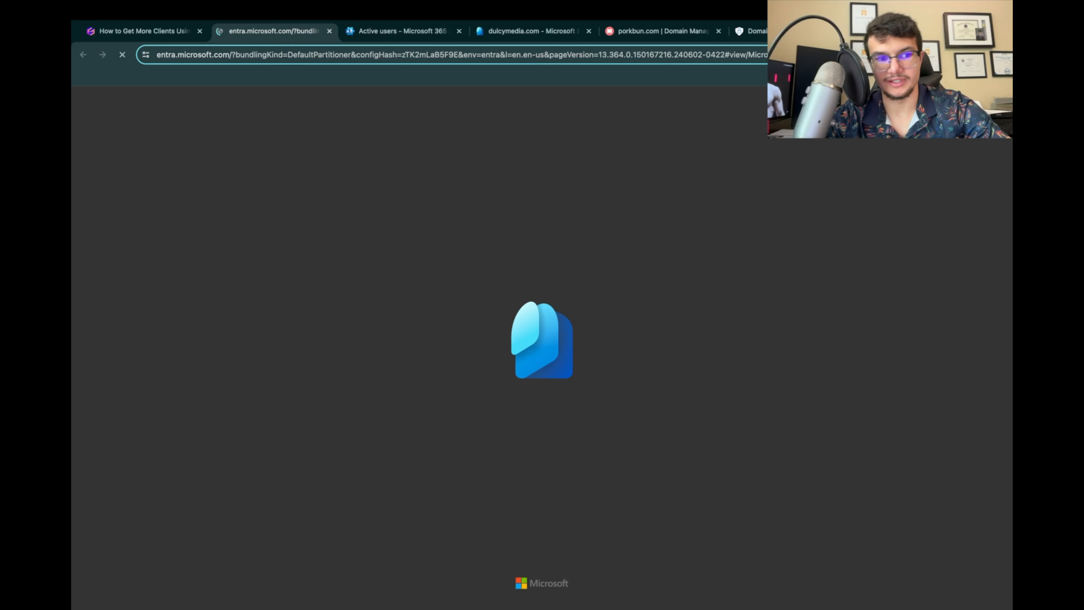
left_click(144, 31)
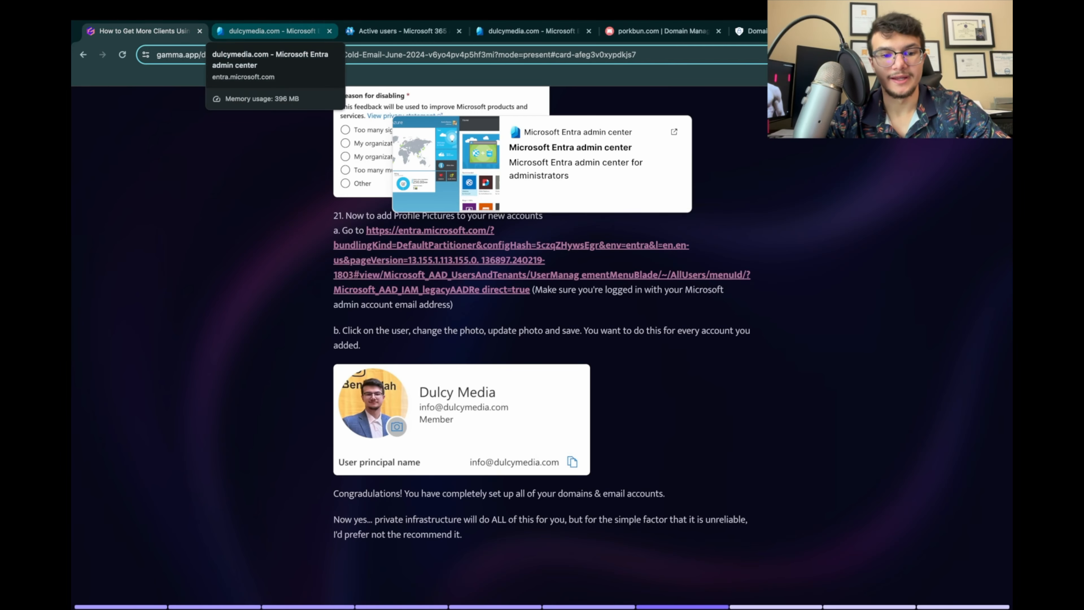
left_click(274, 31)
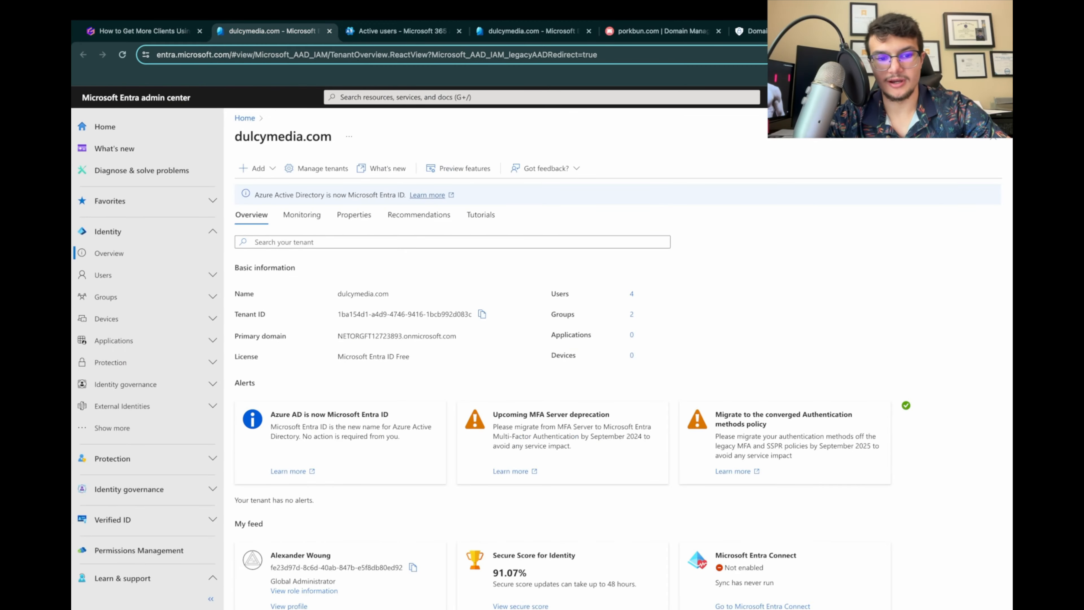
left_click(397, 31)
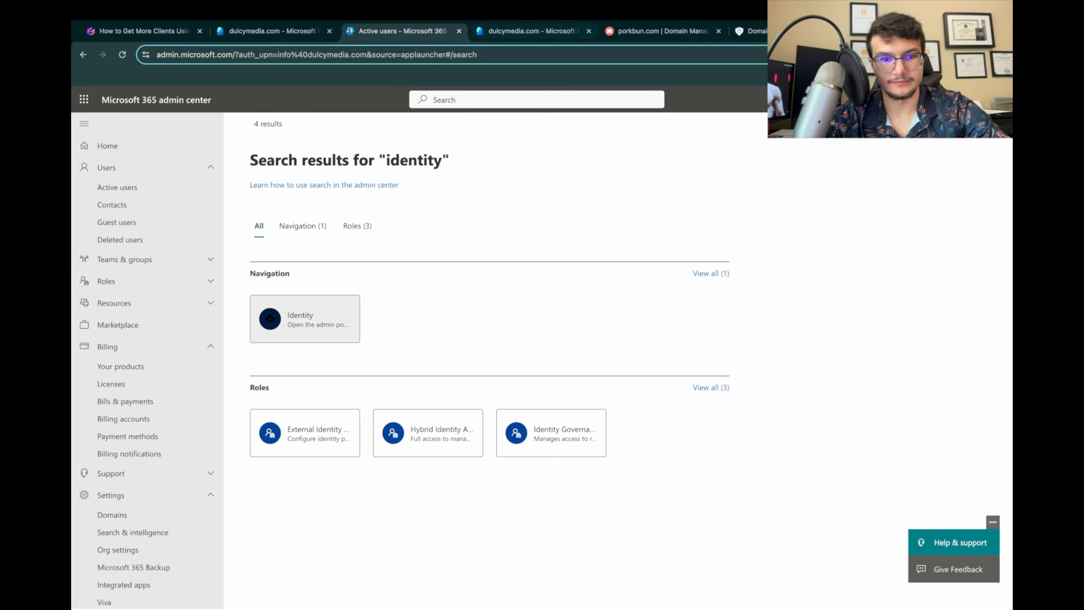
left_click(532, 31)
left_click(274, 31)
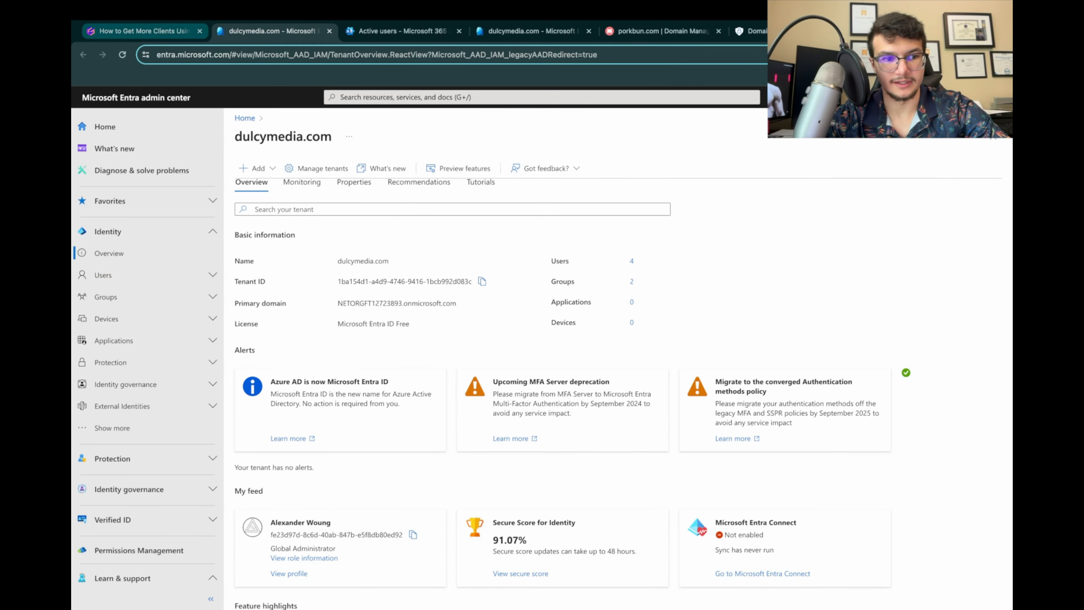
left_click(141, 31)
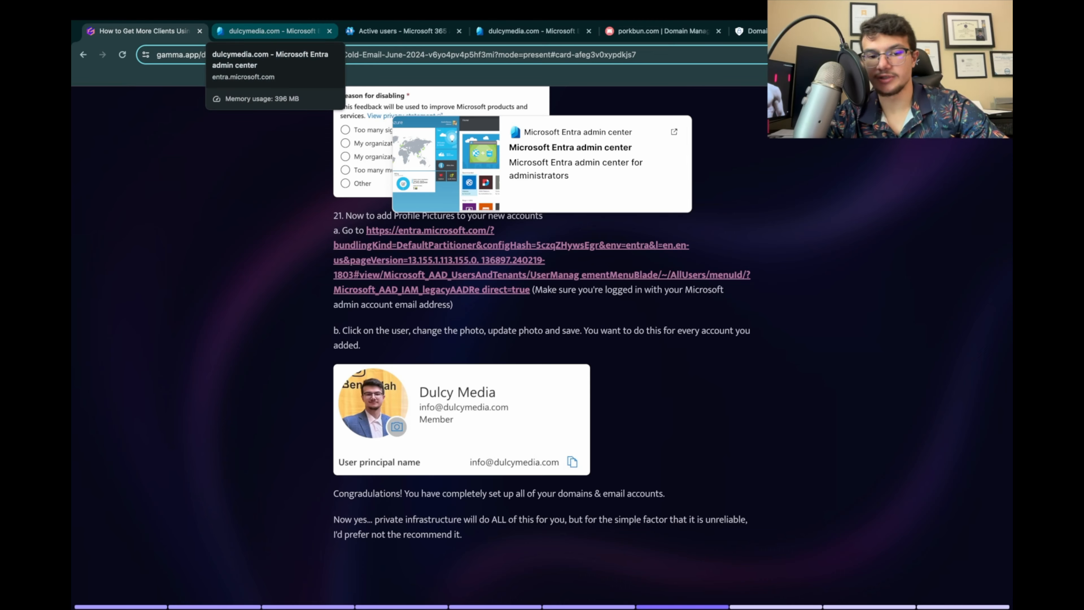
Step: Switch to the Microsoft Entra admin center, list all users, and open the profile of the new growwithdulcymedia.com user
left_click(269, 31)
left_click(103, 275)
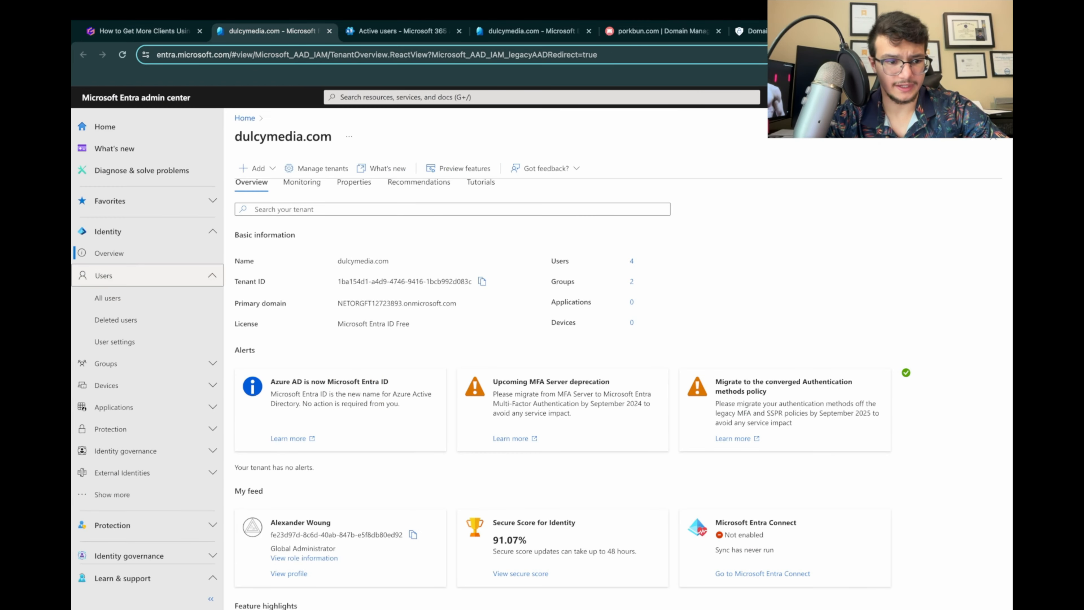
left_click(108, 297)
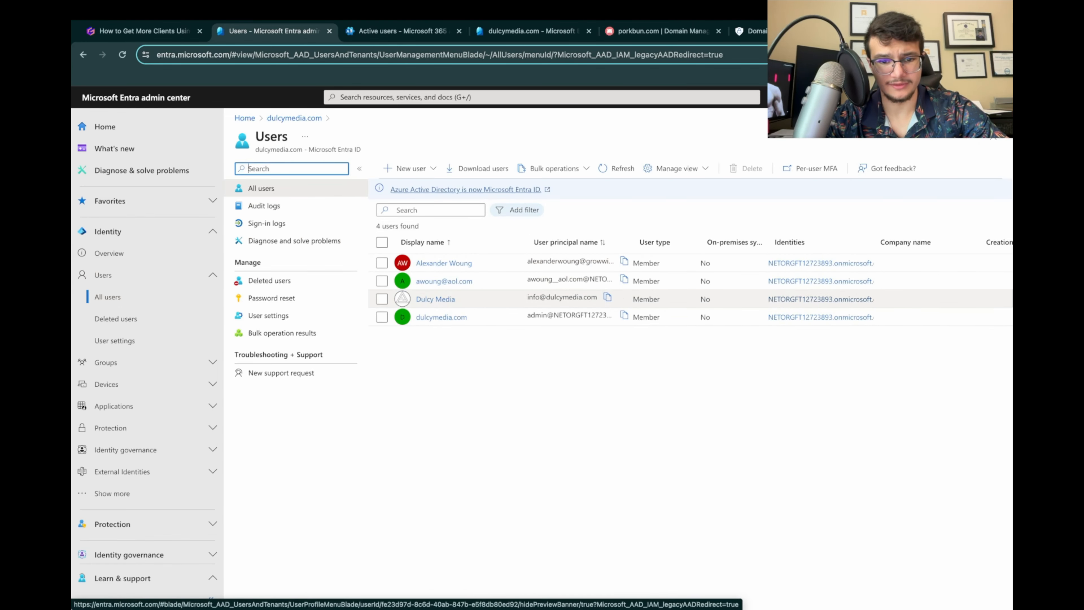
left_click(444, 262)
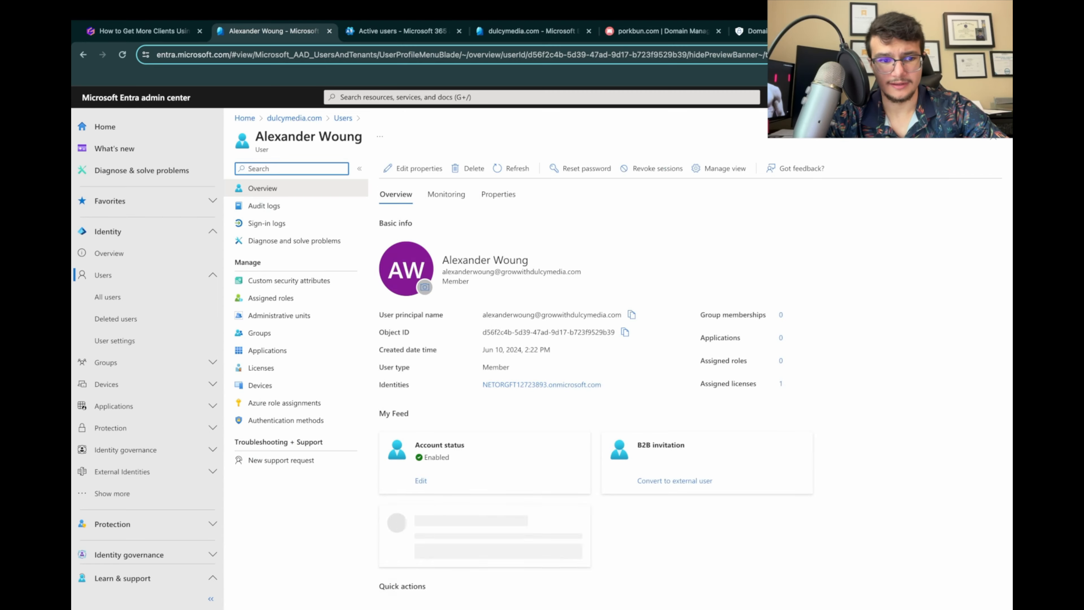
Step: Upload a profile photo for the new user from the Dulcy Media iCloud folder and reload the profile page
left_click(425, 287)
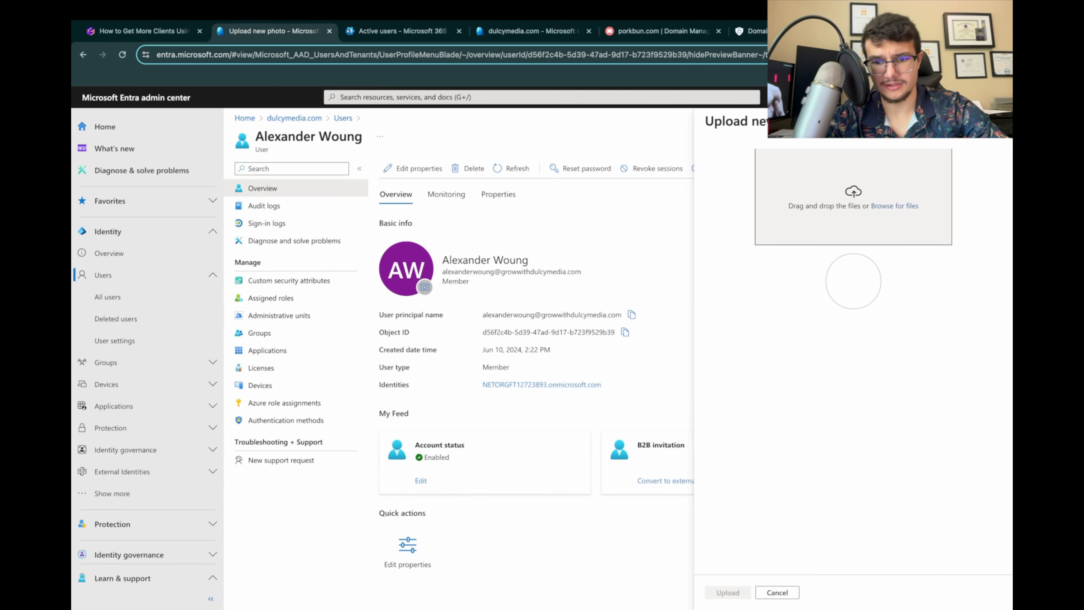
left_click(895, 205)
scroll(577, 316, "down", 3)
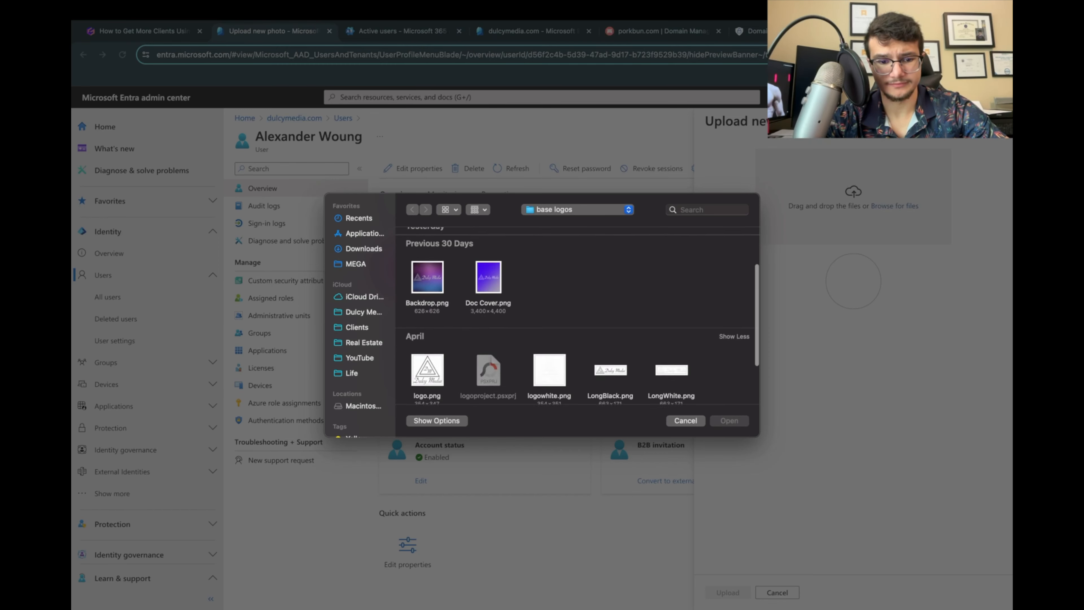
scroll(576, 316, "up", 3)
left_click(364, 296)
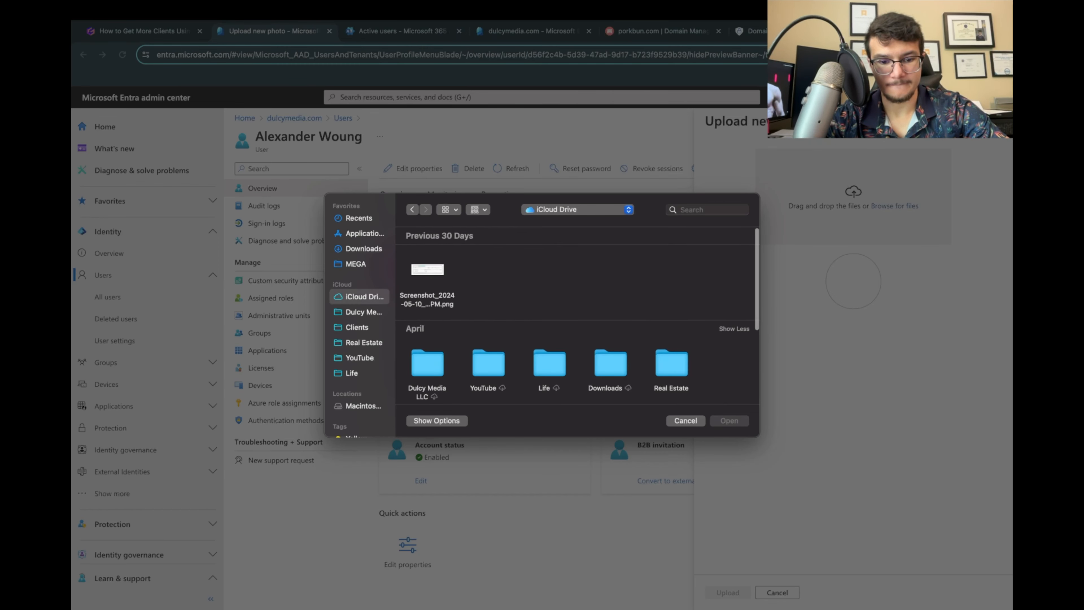
left_click(364, 312)
double_click(671, 363)
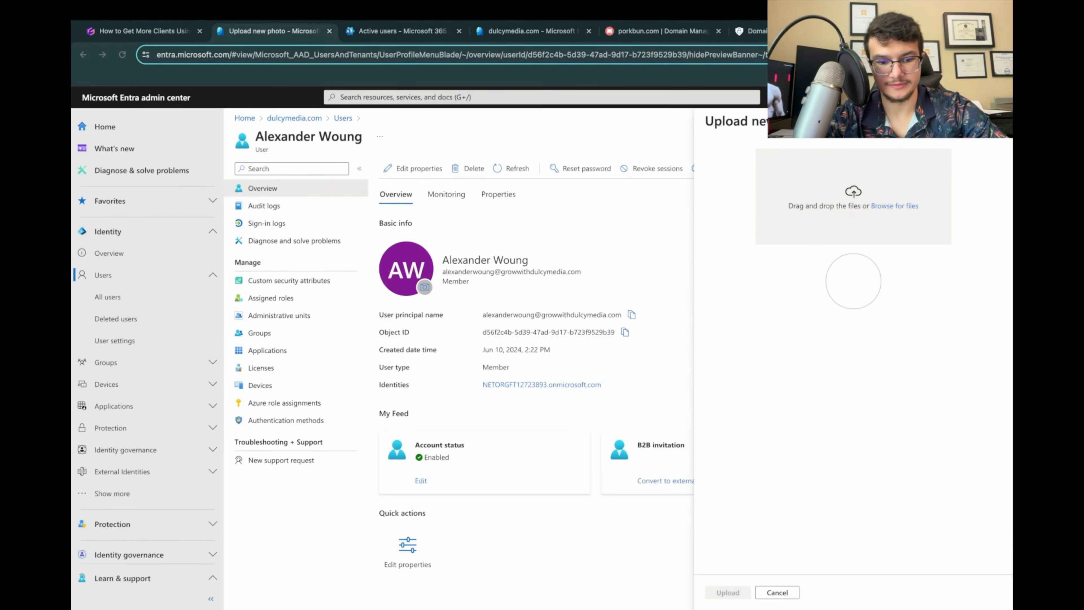
left_click(728, 592)
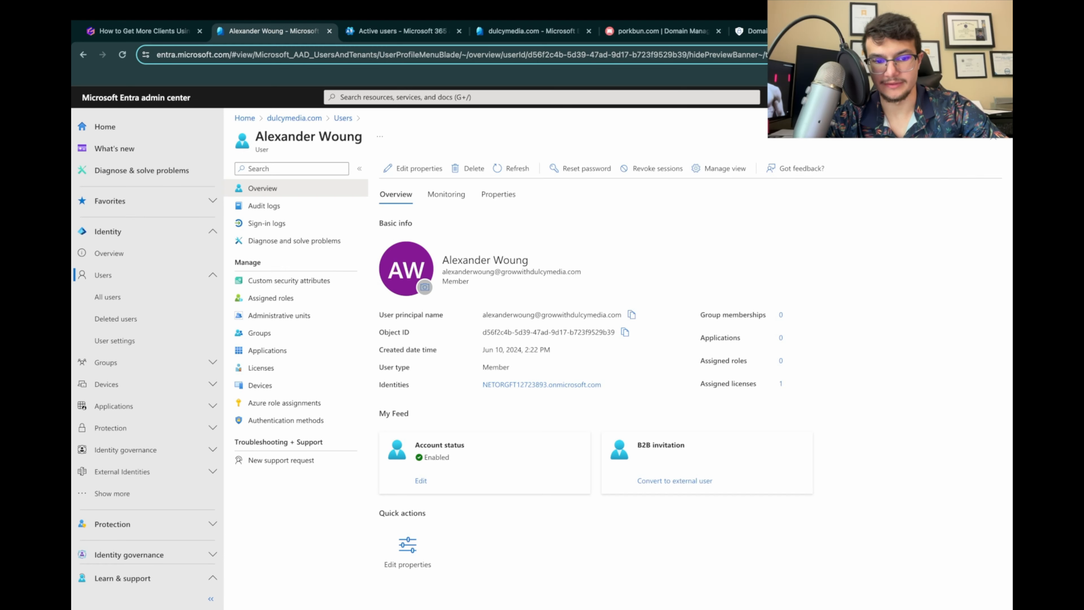
left_click(123, 54)
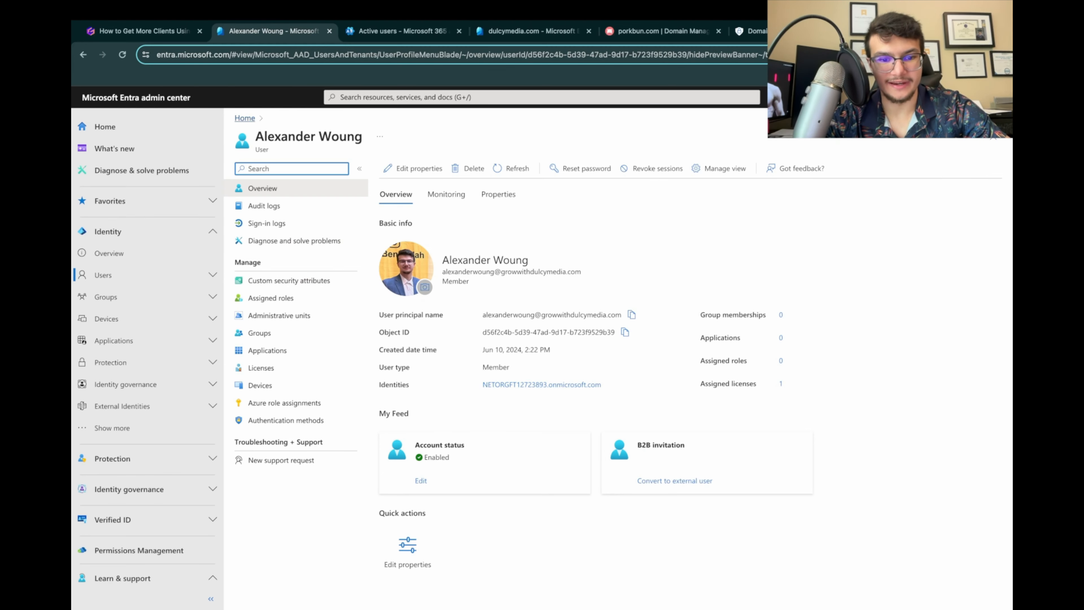
Step: Return to the presentation and review the end of step 21, including the closing note on private infrastructure
left_click(141, 31)
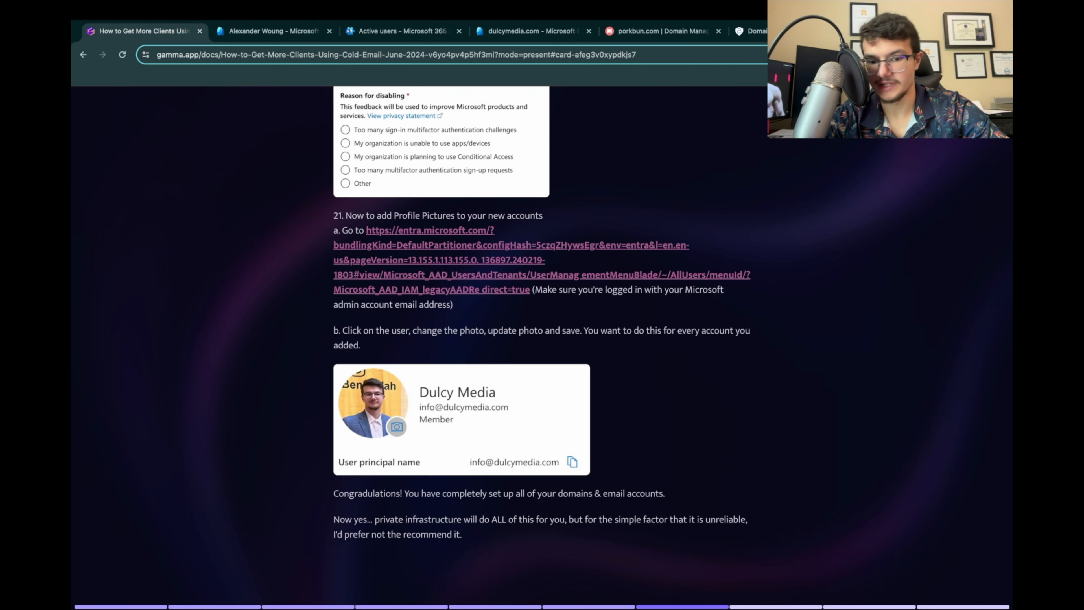
scroll(542, 333, "down", 1)
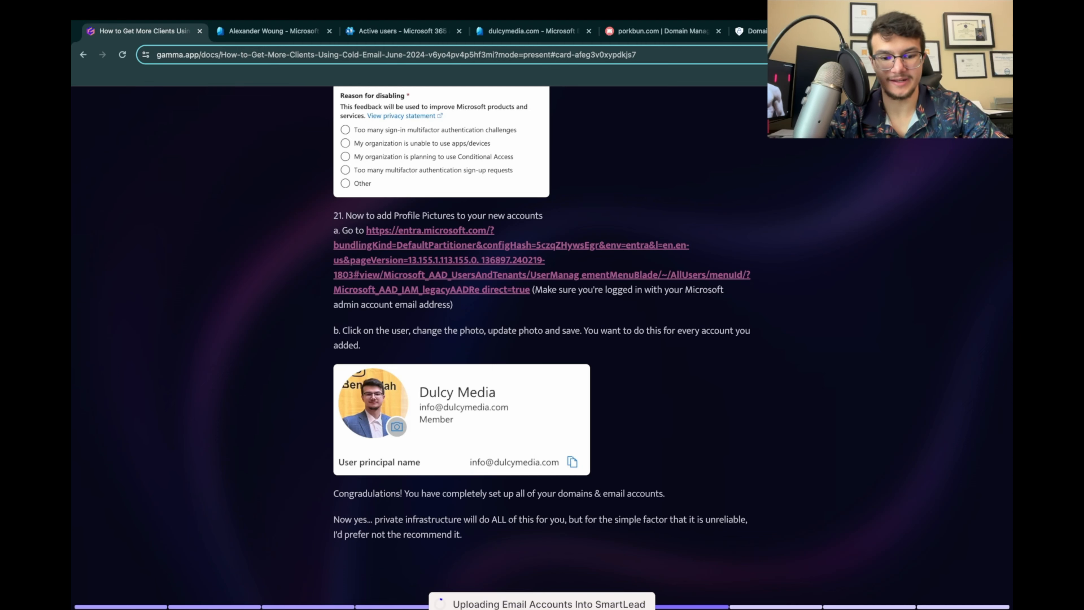
scroll(543, 333, "up", 1)
scroll(427, 478, "up", 5)
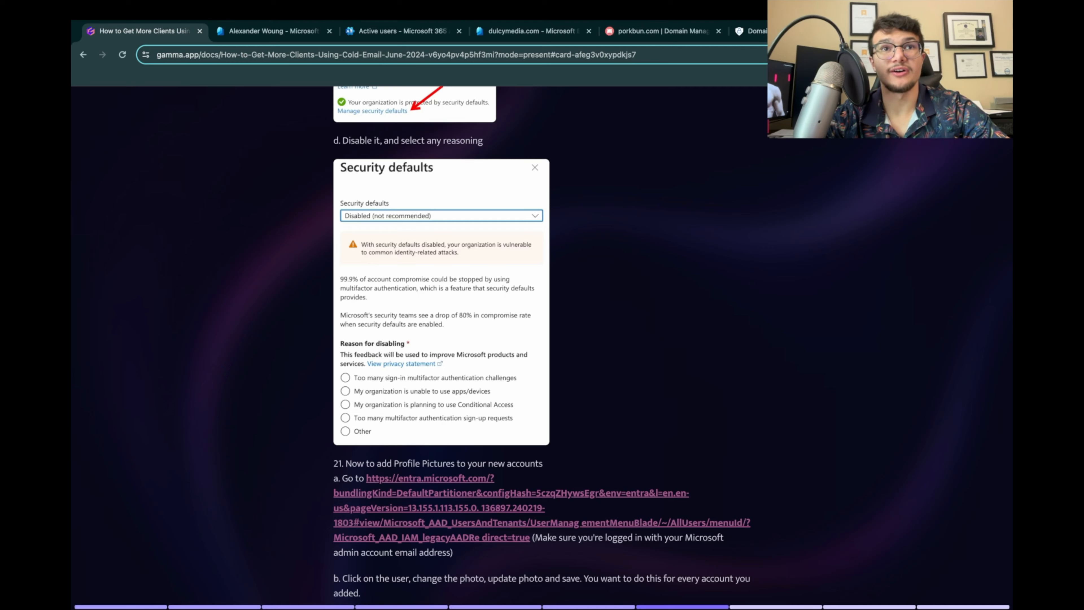
scroll(542, 342, "down", 5)
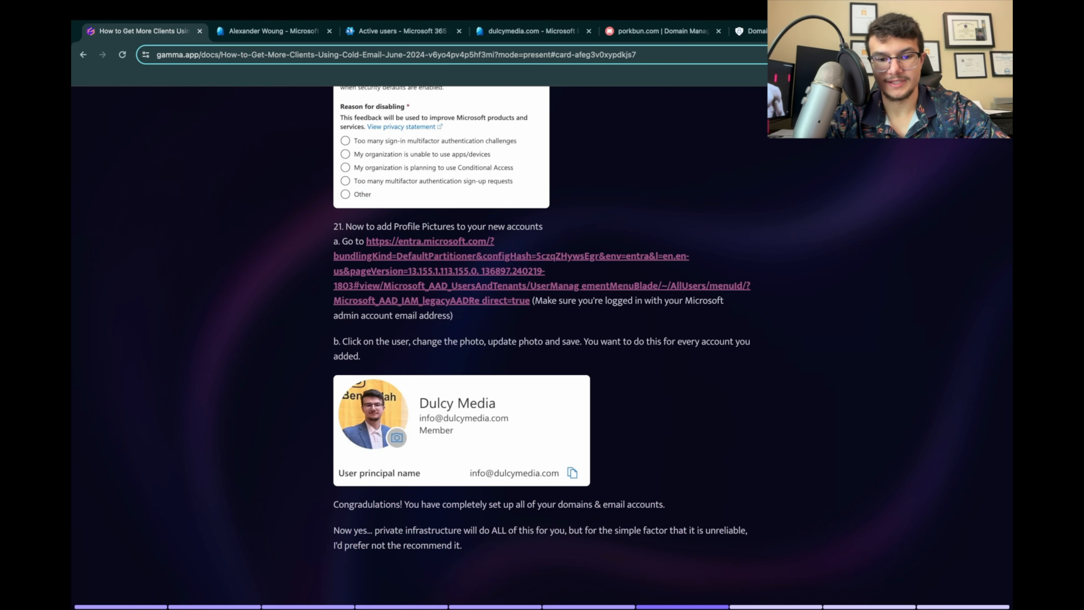
scroll(542, 338, "up", 1)
scroll(542, 342, "down", 1)
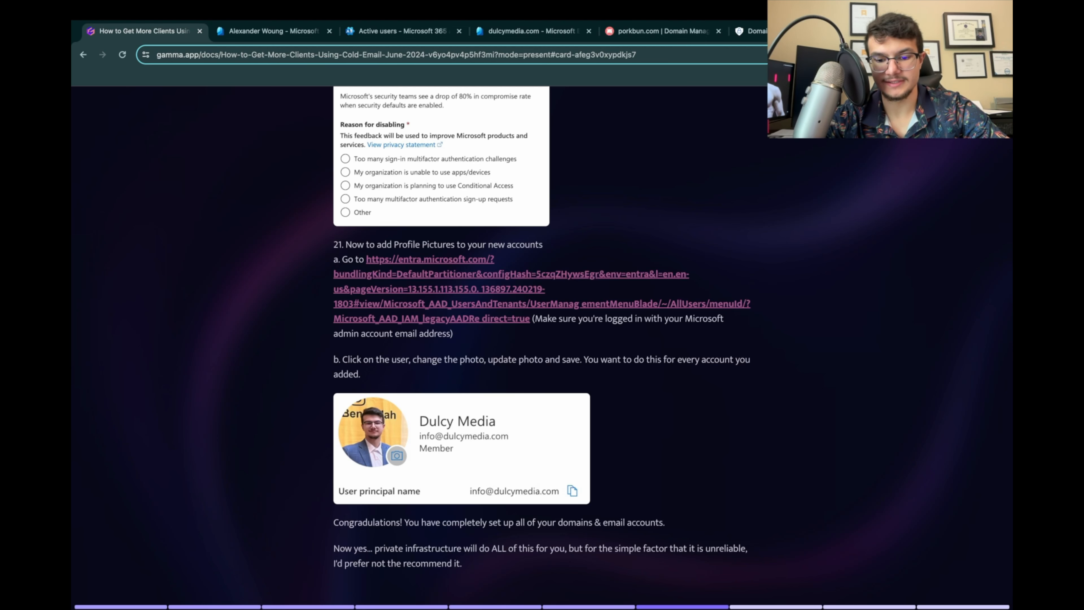
left_click_drag(333, 548, 548, 548)
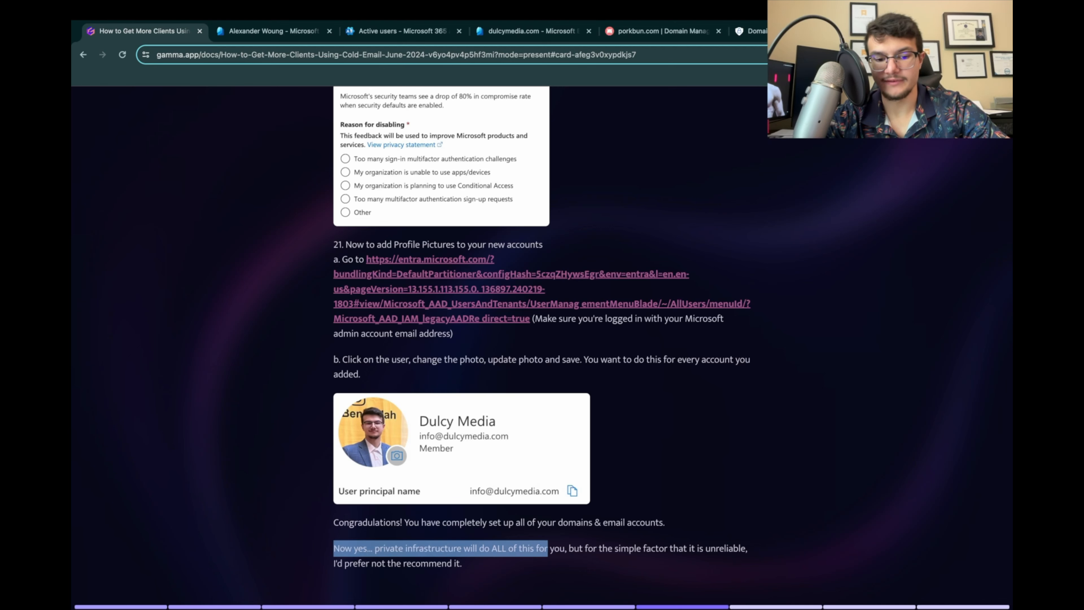
left_click(550, 548)
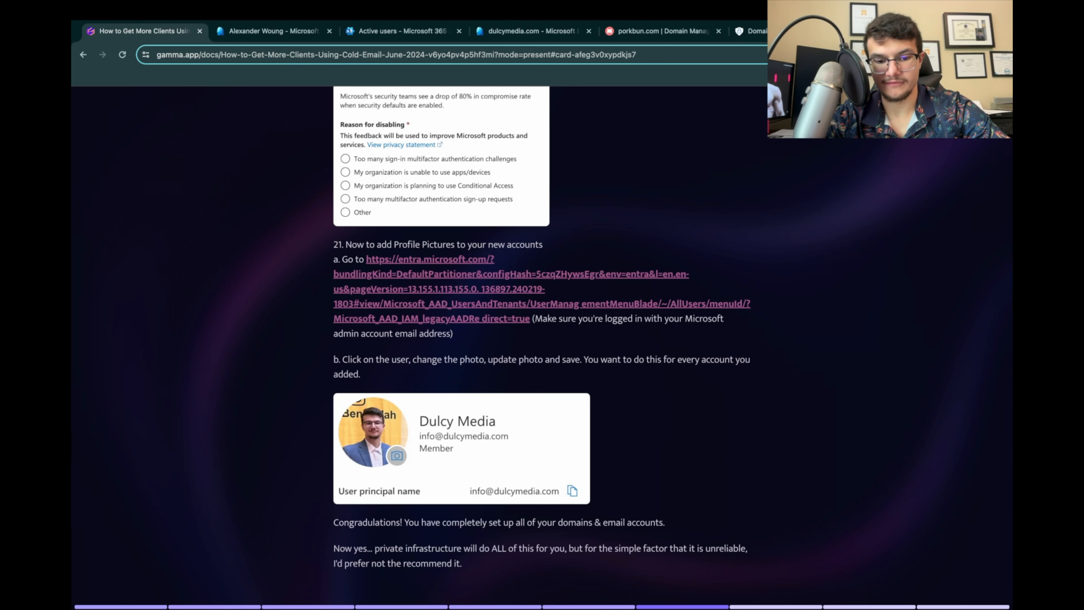
scroll(542, 331, "down", 1)
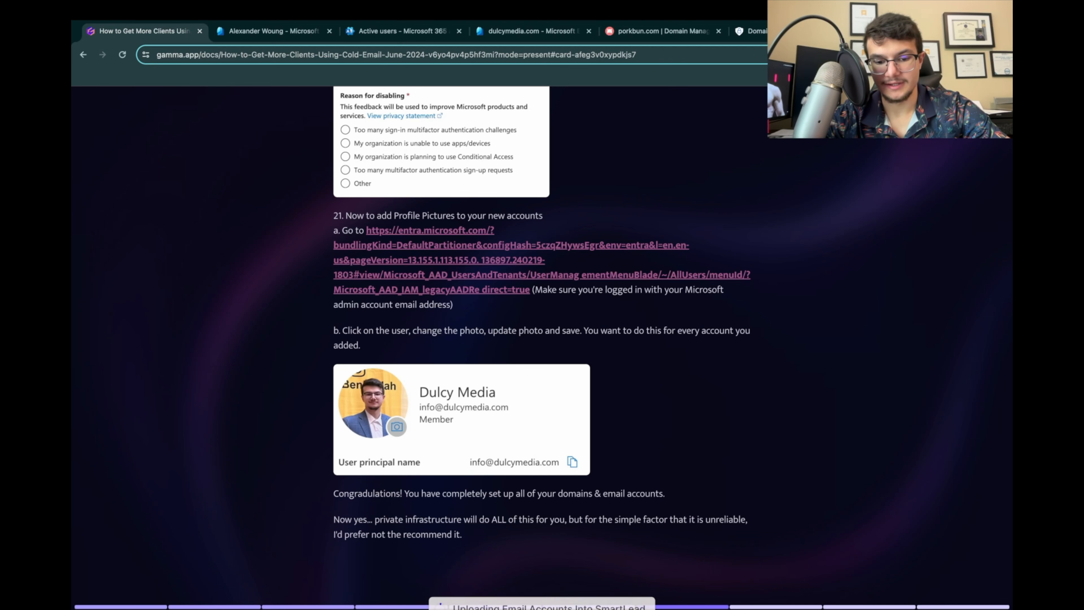
scroll(542, 330, "up", 1)
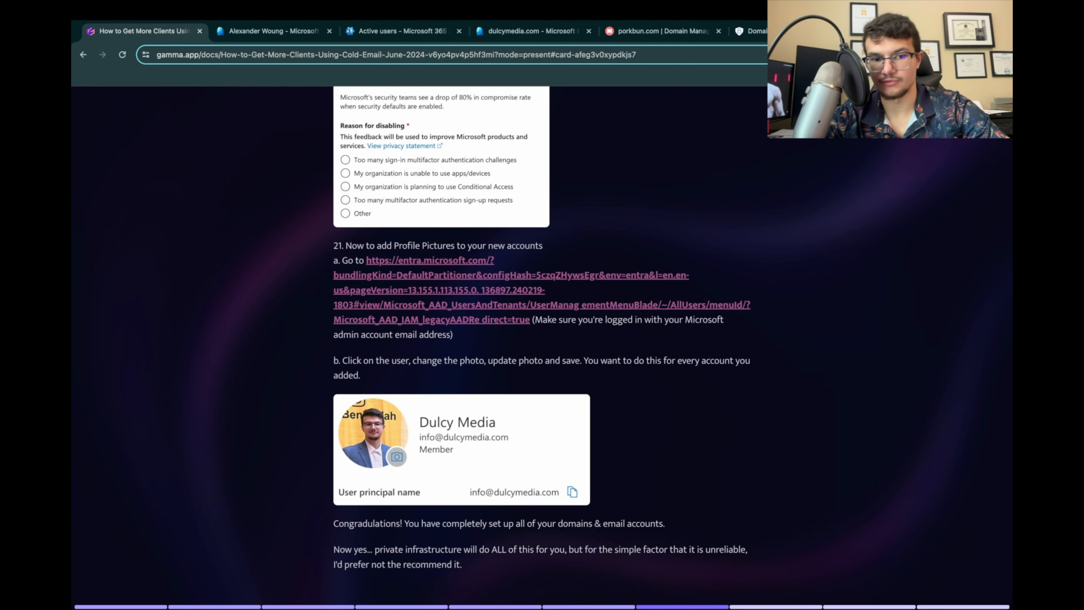
scroll(542, 331, "down", 1)
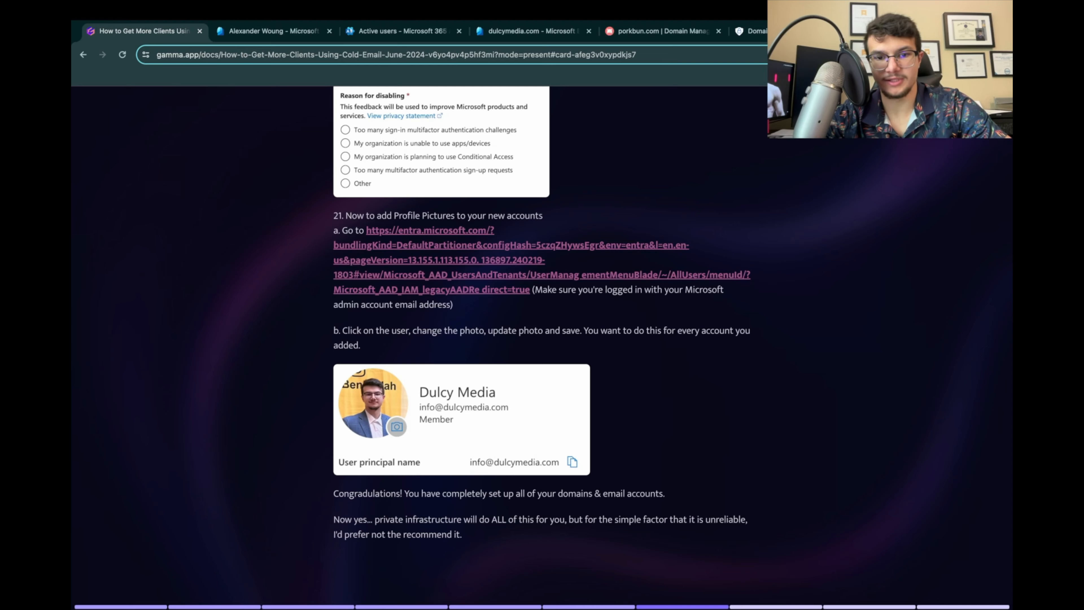
scroll(542, 348, "up", 20)
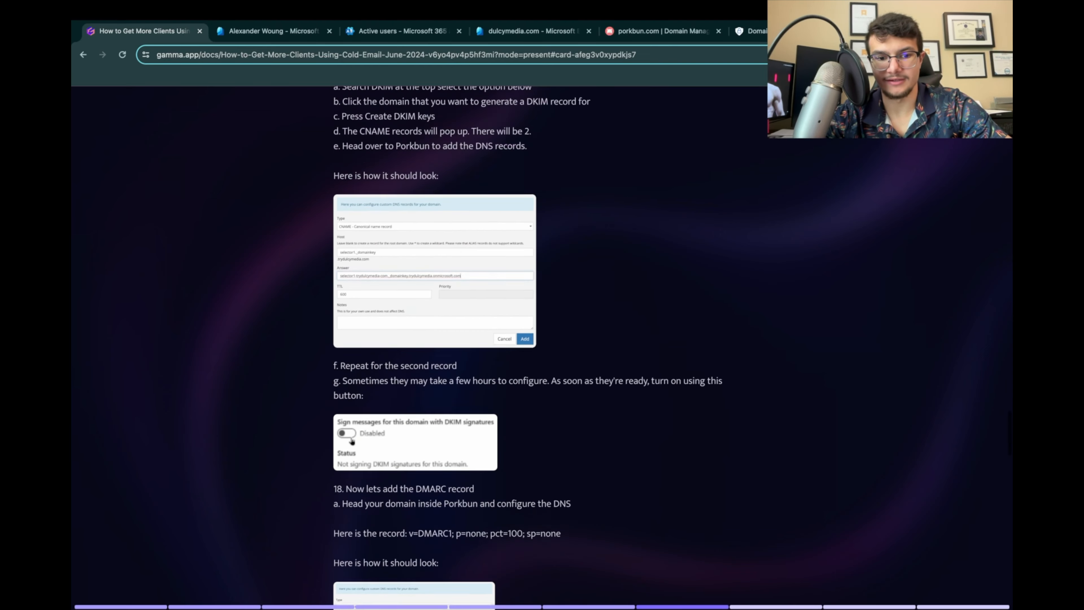
scroll(542, 348, "down", 18)
scroll(543, 349, "down", 12)
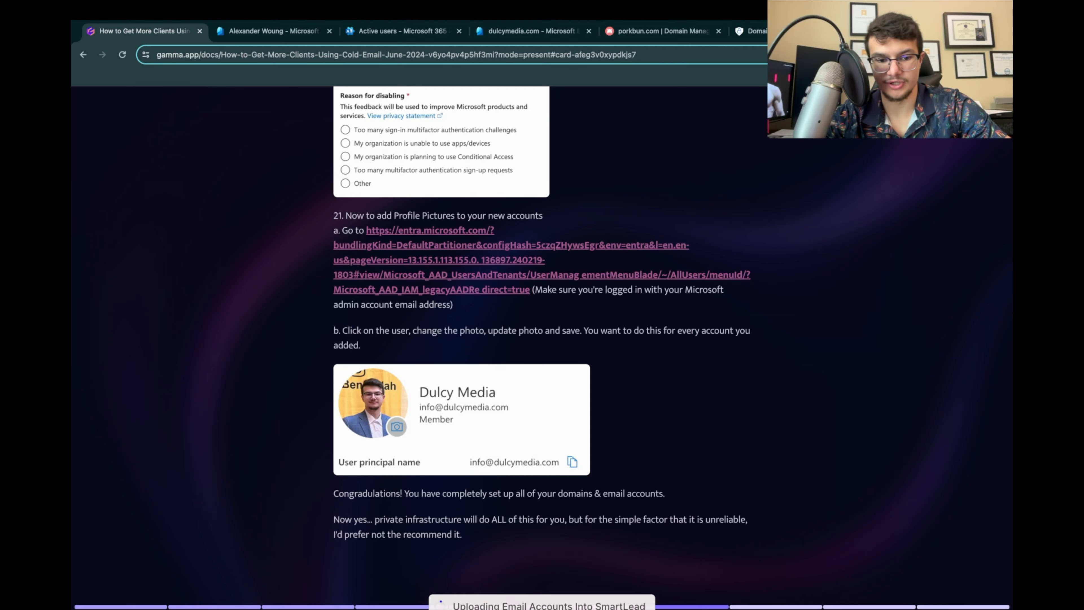
Step: Advance the presentation to Uploading Email Accounts Into SmartLead, and open the Smartlead app through smartlead.ai in a new tab
scroll(542, 348, "down", 5)
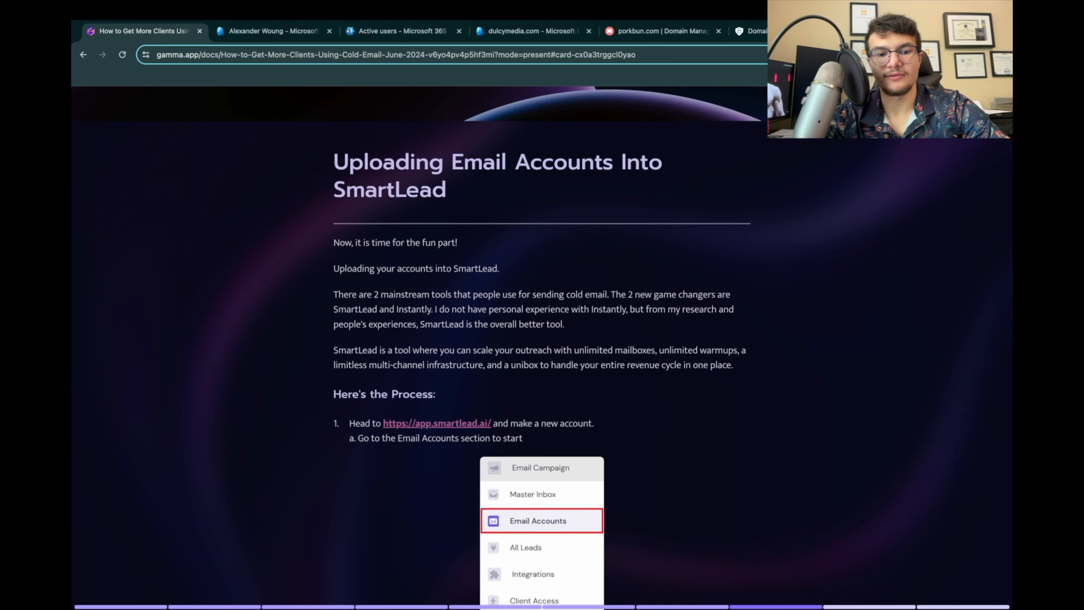
scroll(542, 348, "down", 2)
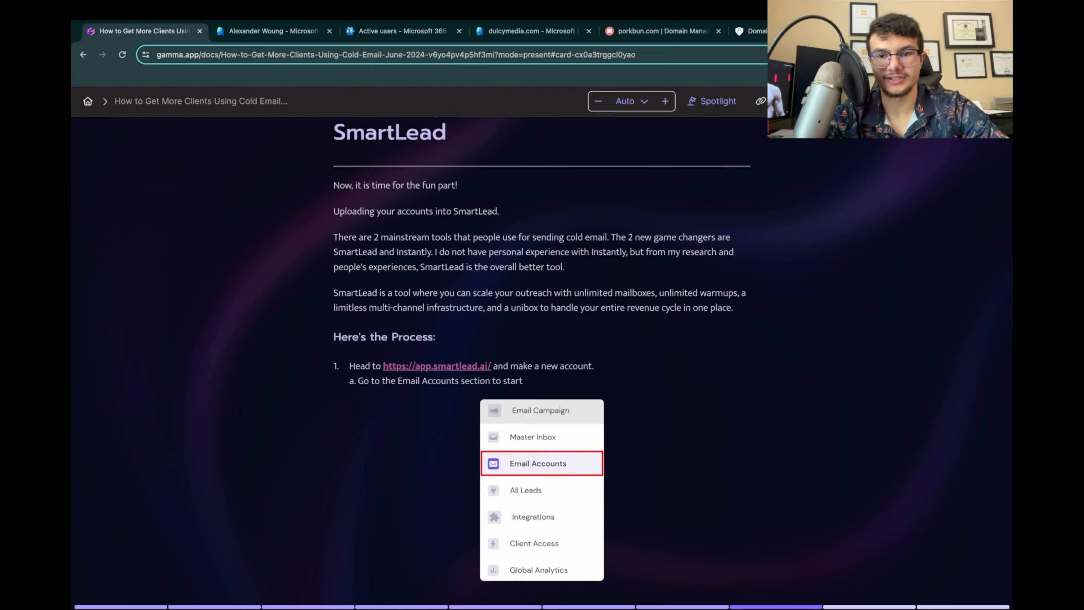
key("ctrl+t")
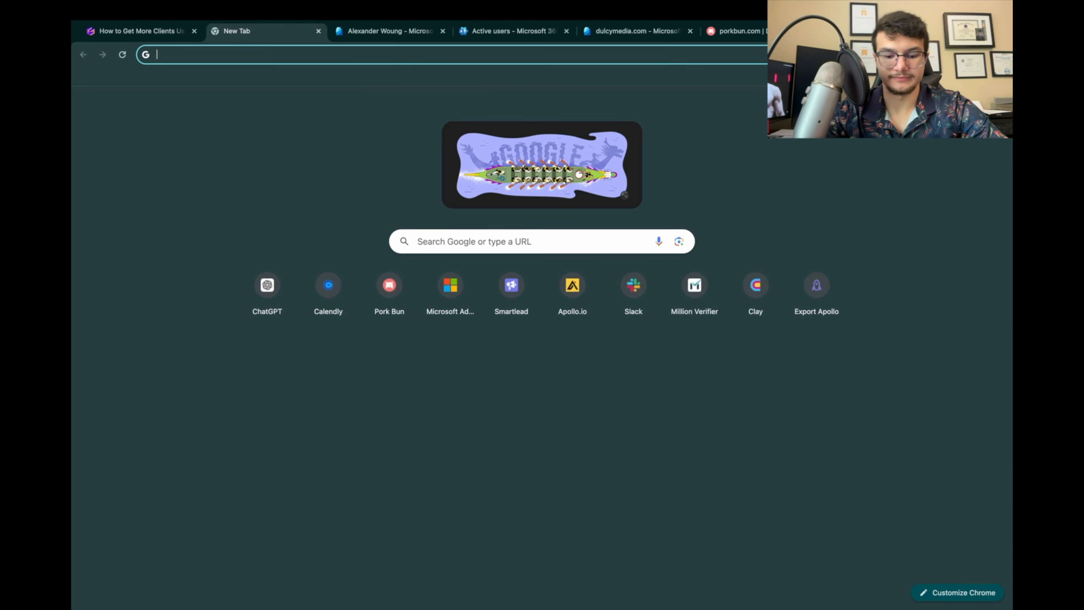
type("smar")
key("Return")
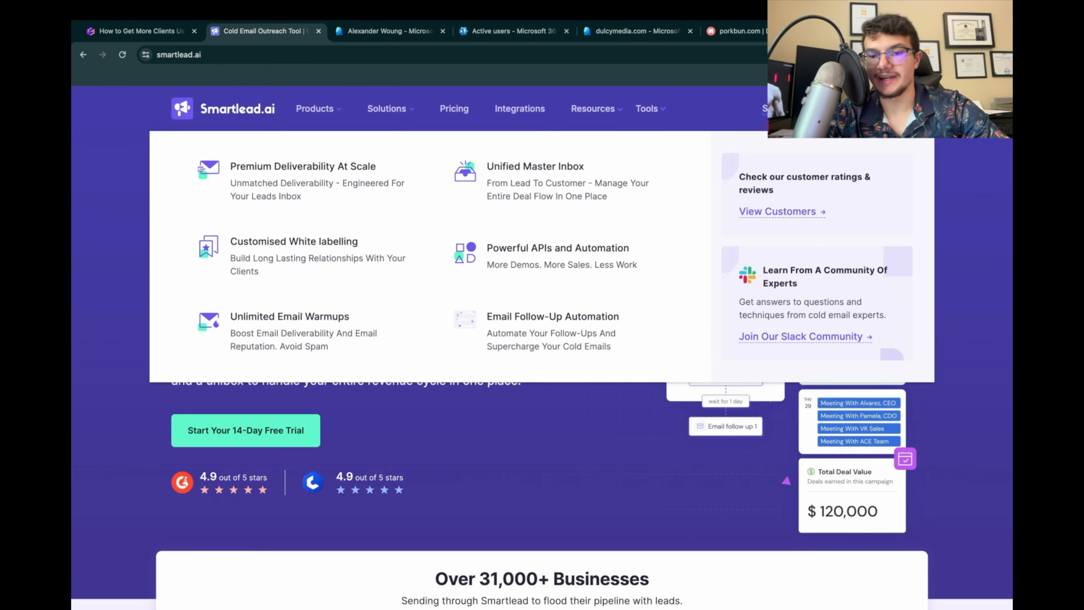
left_click(777, 109)
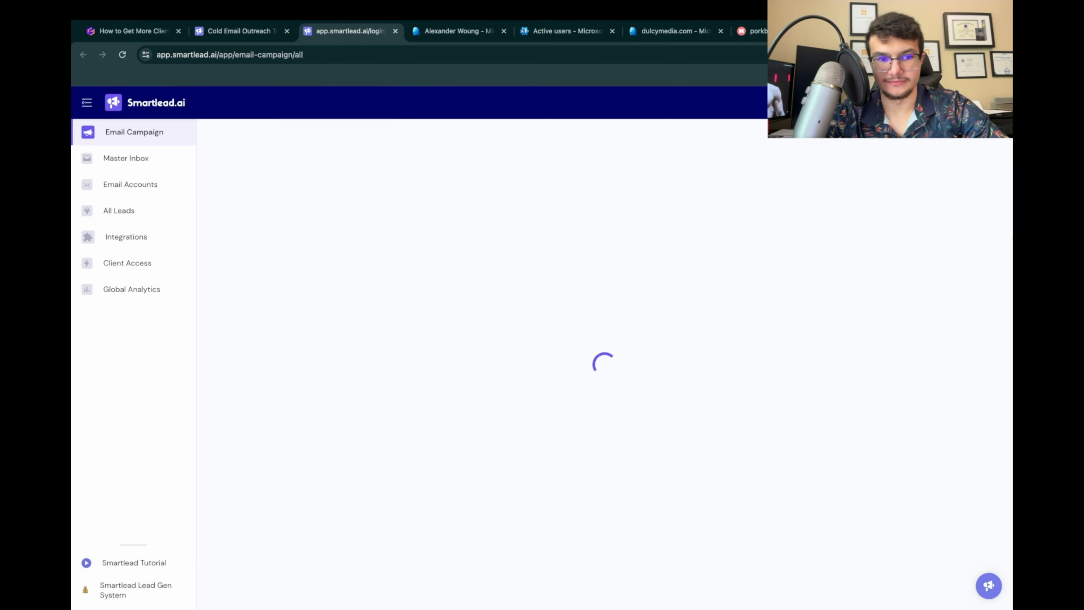
Step: Go back to the presentation and review the SmartLead steps on the Email Accounts section and adding accounts
left_click(135, 31)
scroll(542, 341, "down", 3)
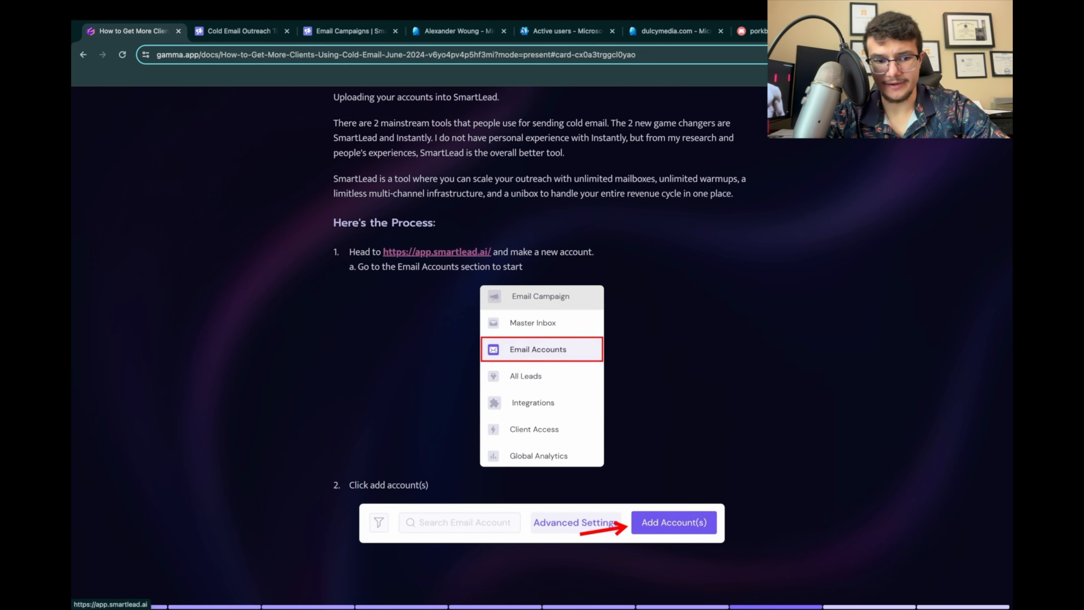
scroll(470, 299, "down", 1)
left_click(542, 355)
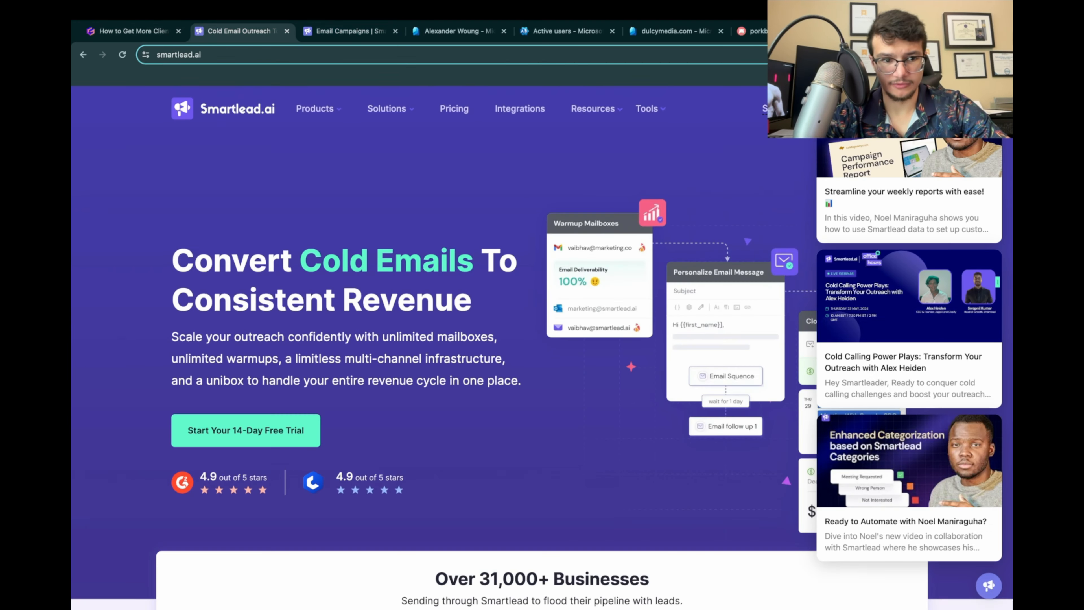
Step: Close the Smartlead homepage tab and open the Email Accounts section in the Smartlead app
left_click(239, 31)
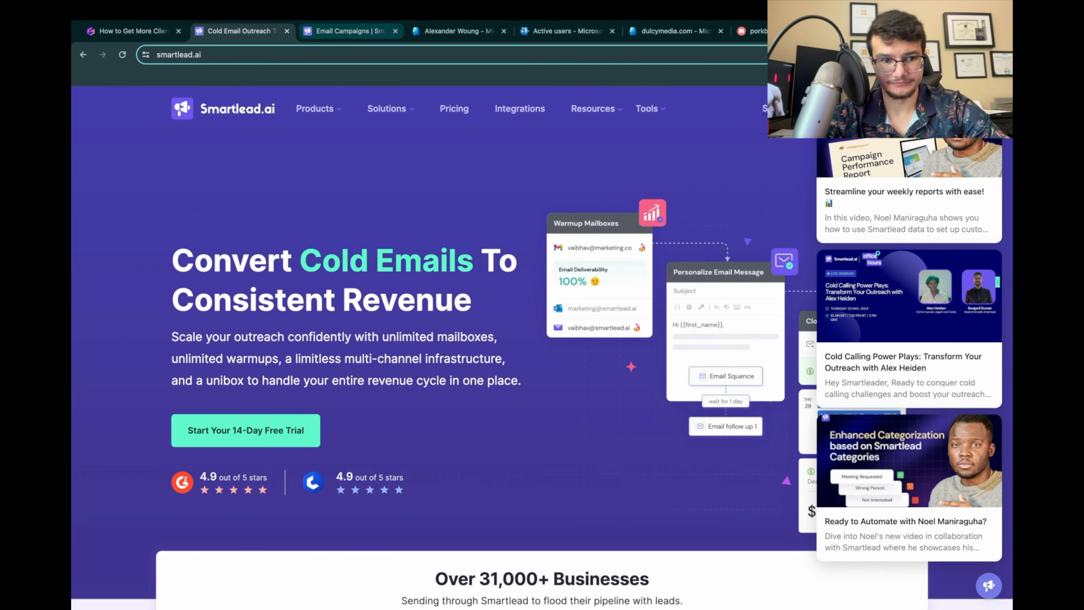
left_click(287, 30)
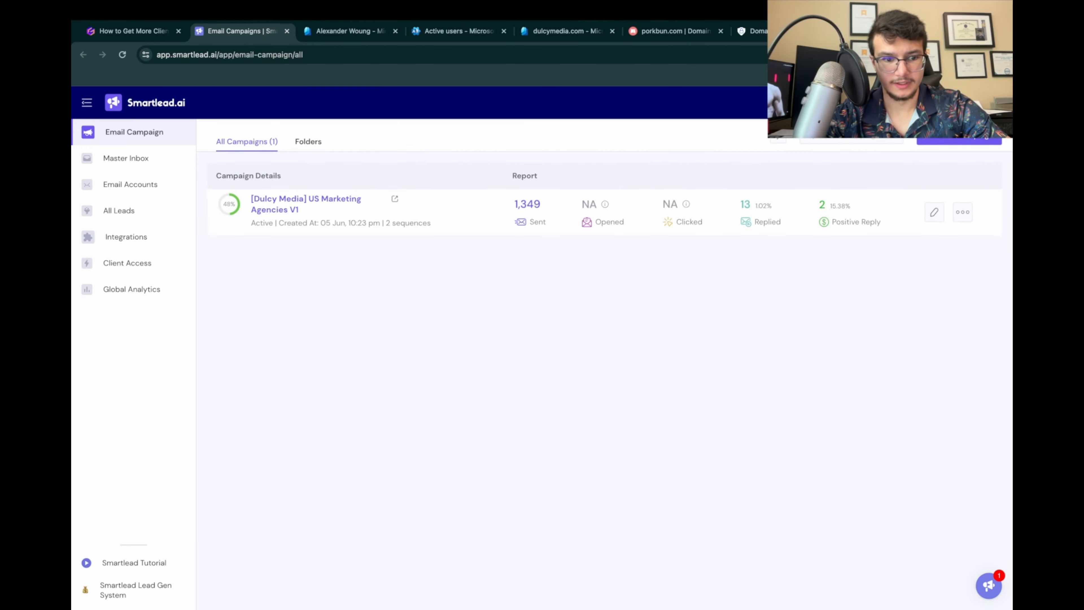
left_click(130, 184)
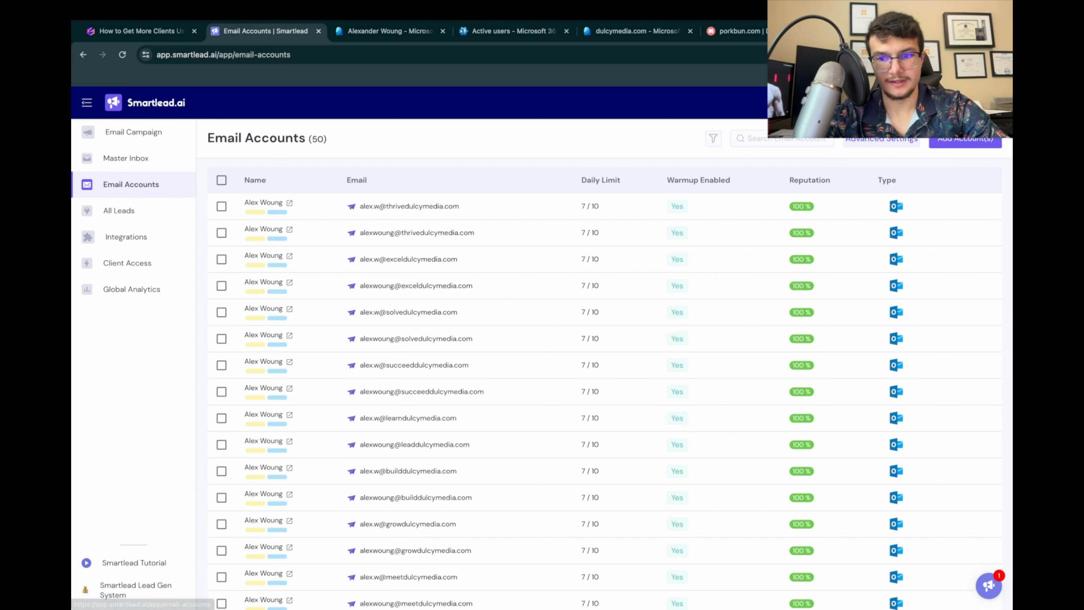
Step: Start adding an email account with Outlook as the provider and proceed to connect the account
left_click(966, 139)
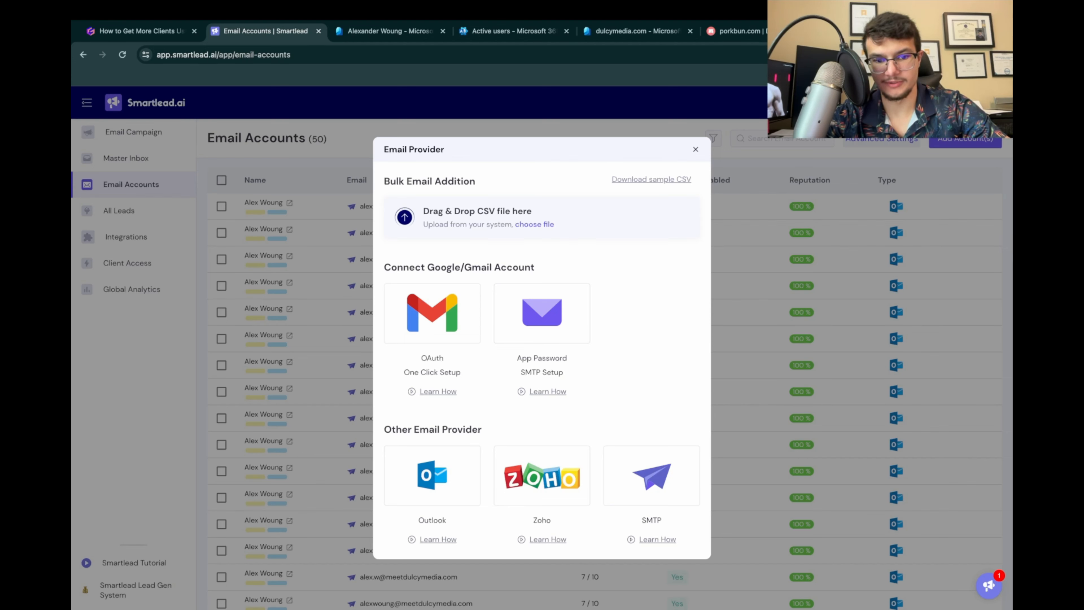
left_click(432, 475)
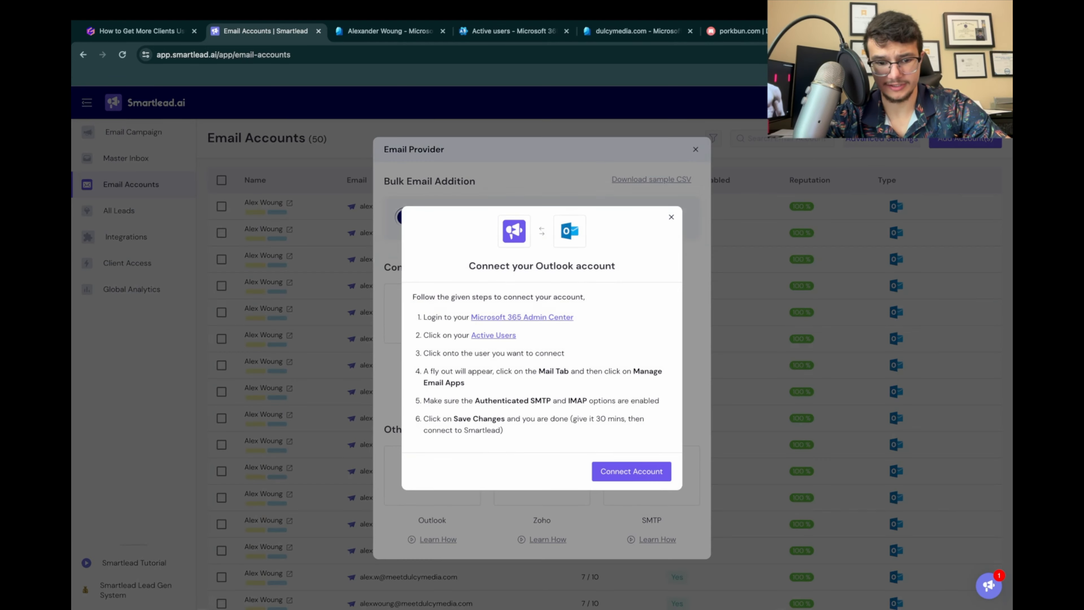
left_click(631, 471)
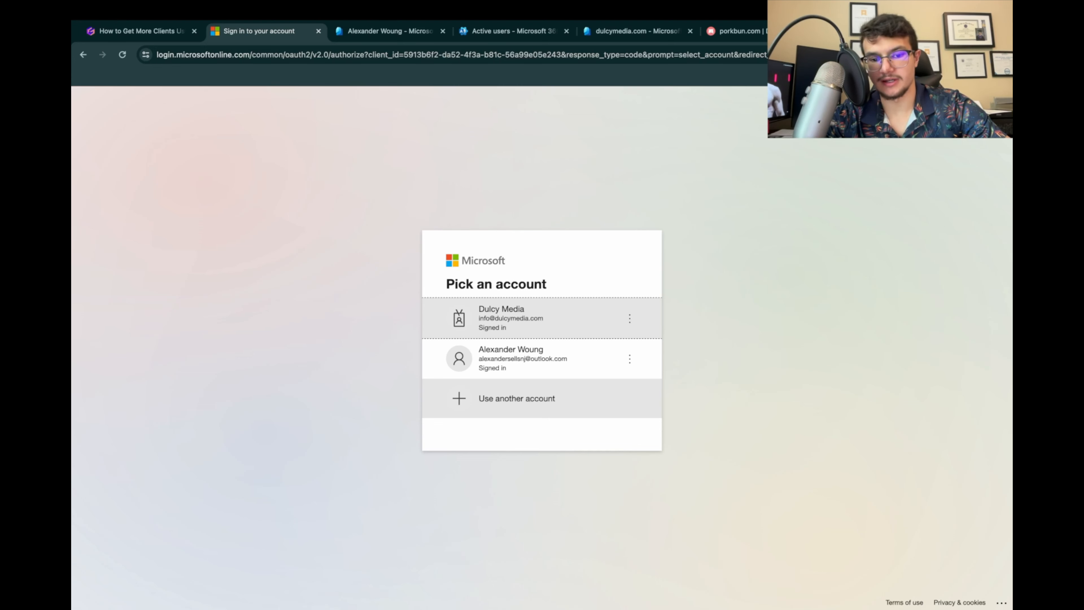
Step: Choose to sign in with another Microsoft account and clear the prefilled email address
left_click(517, 399)
left_click(469, 335)
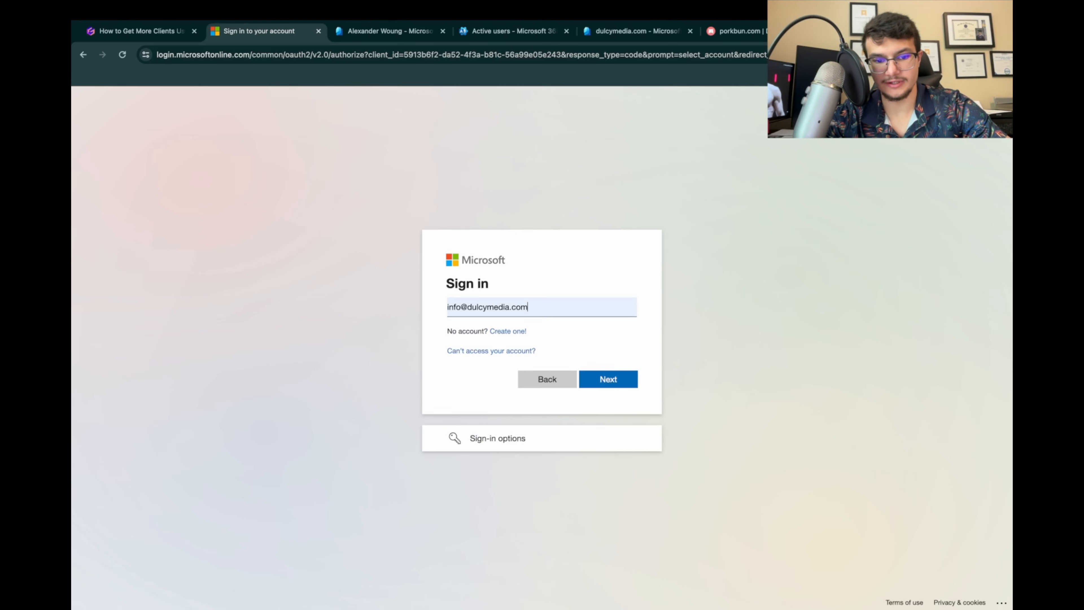
left_click_drag(529, 308, 449, 307)
key("BackSpace")
key("BackSpace")
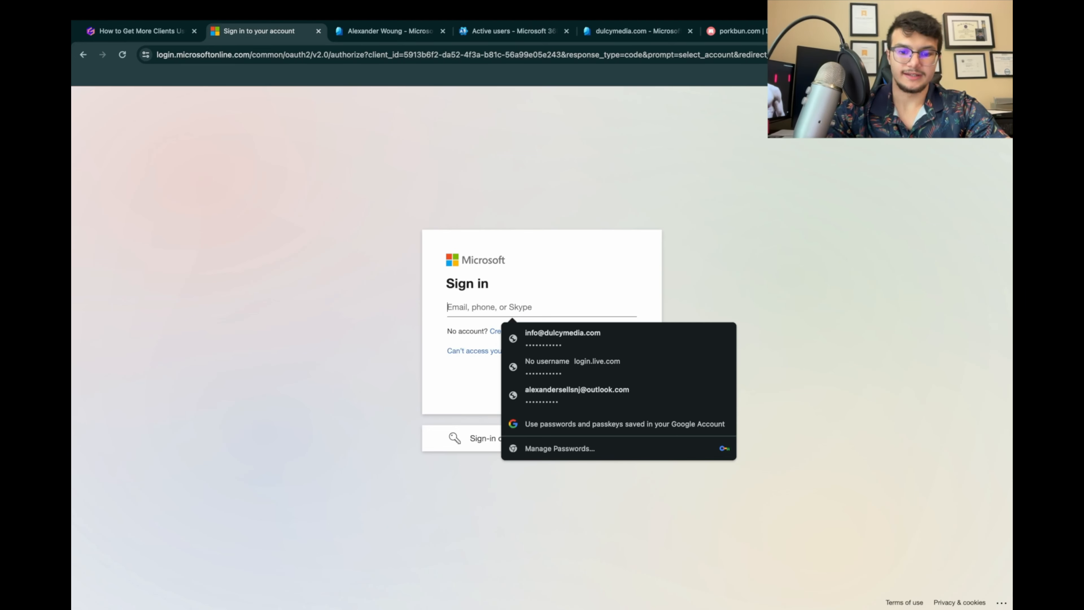
key("Escape")
left_click(453, 307)
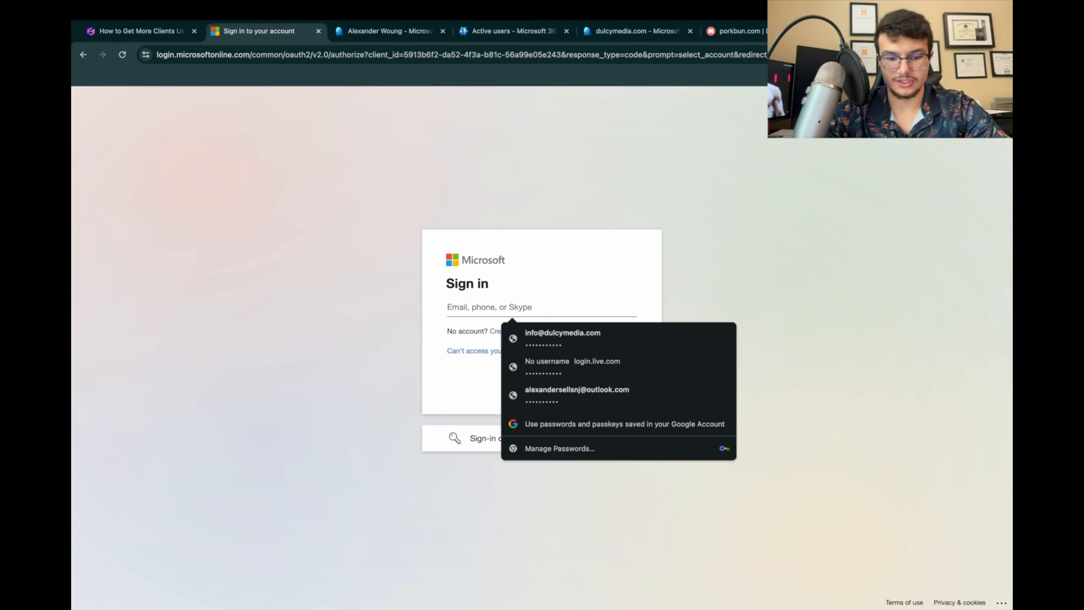
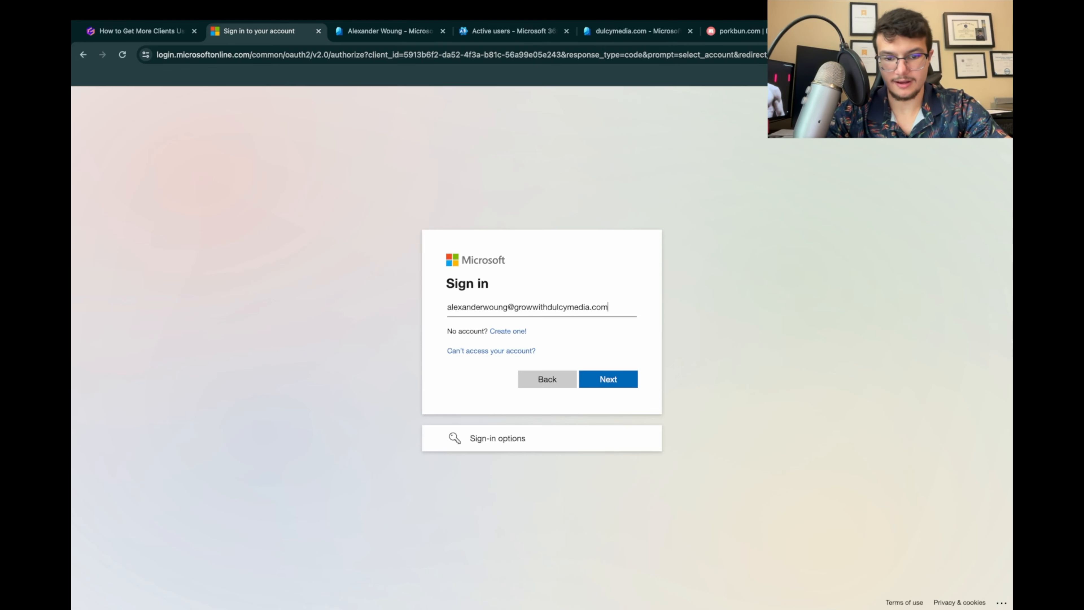
Step: Sign in with the new growwithdulcymedia.com user's email and accept the permissions requested by Smartlead.ai
key("Return")
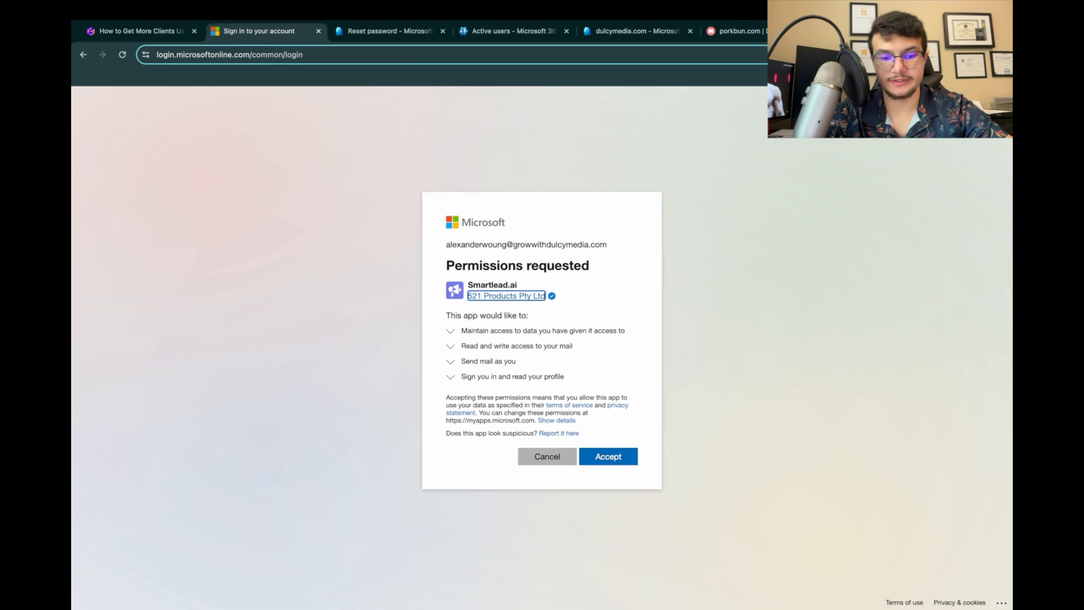
left_click(609, 456)
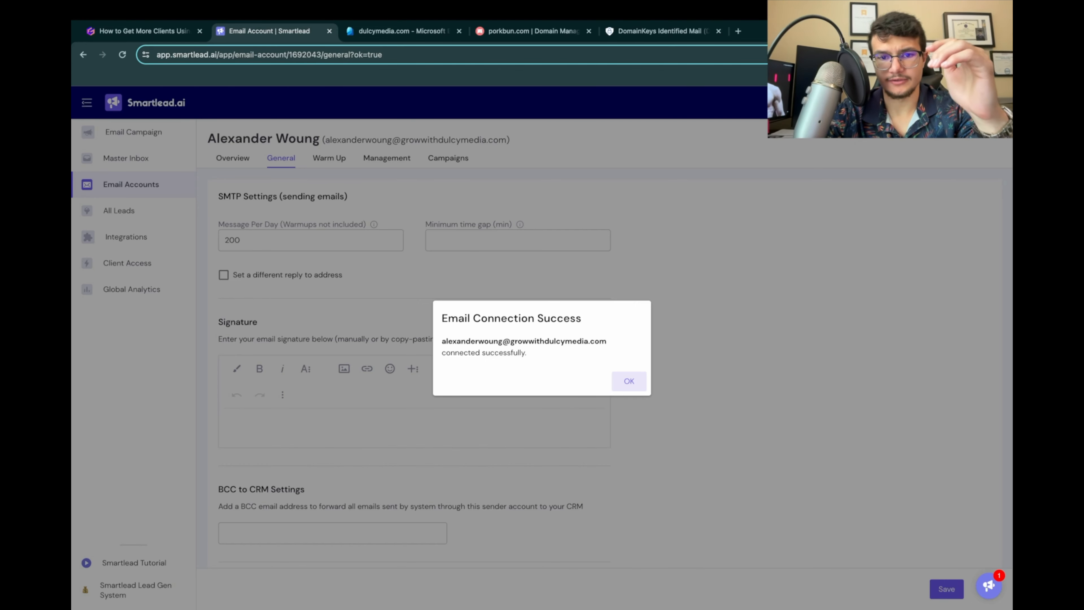
Step: Check the DKIM page for growwithdulcymedia.com in Microsoft Defender and return to Smartlead
left_click(659, 31)
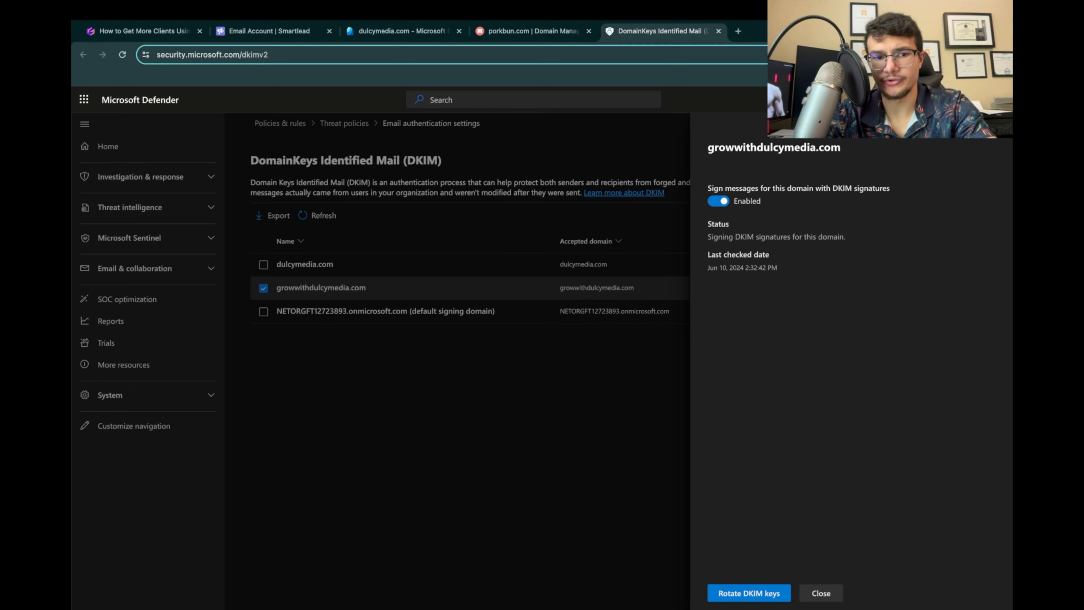
left_click(269, 31)
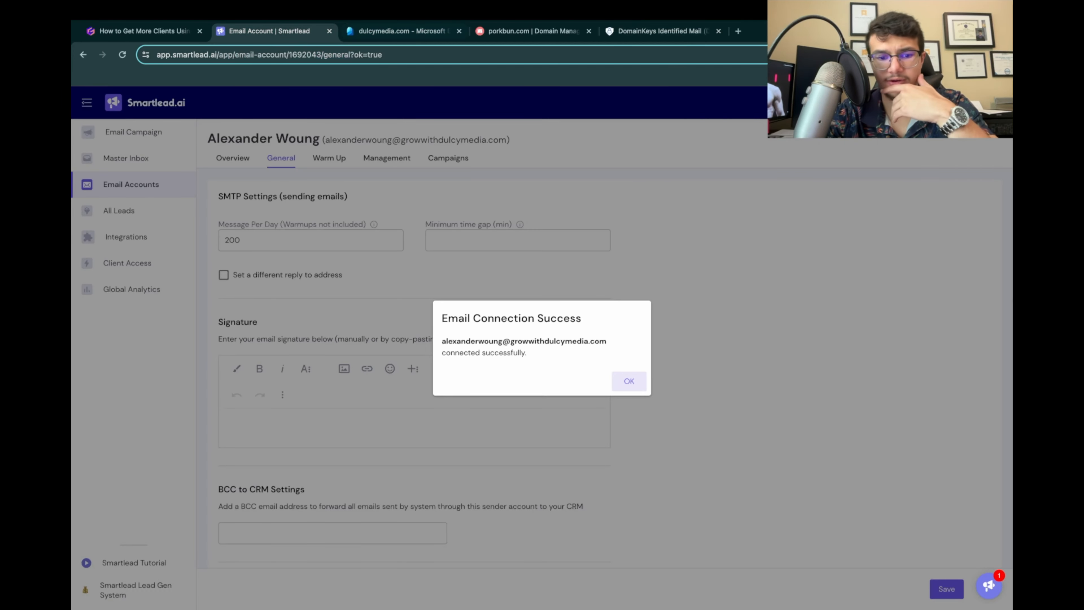
Step: Dismiss the email connection notice and set the account's messages per day to 10
left_click(629, 381)
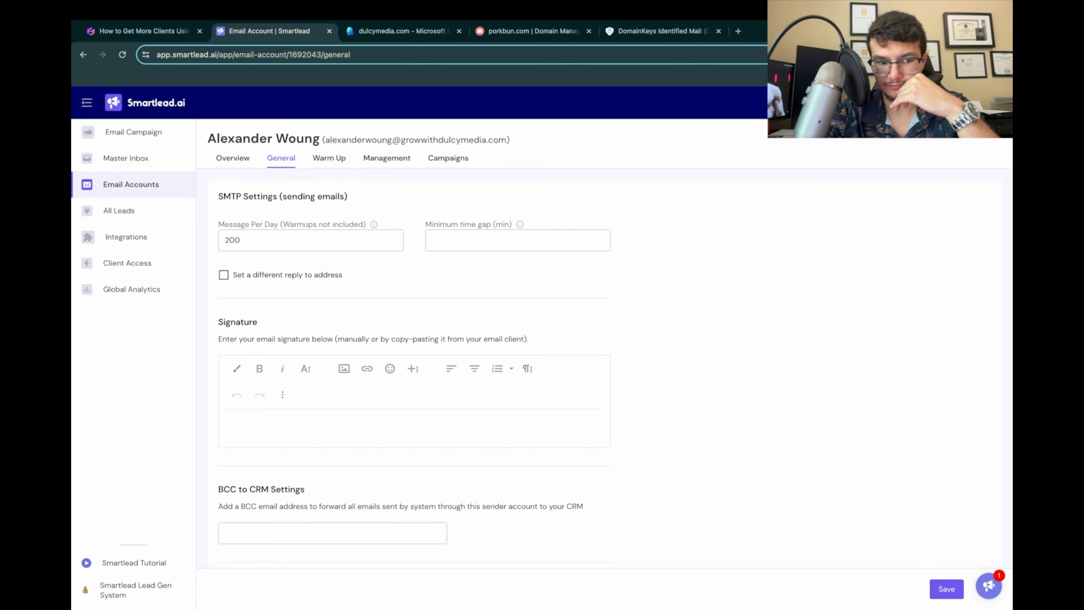
scroll(282, 269, "down", 1)
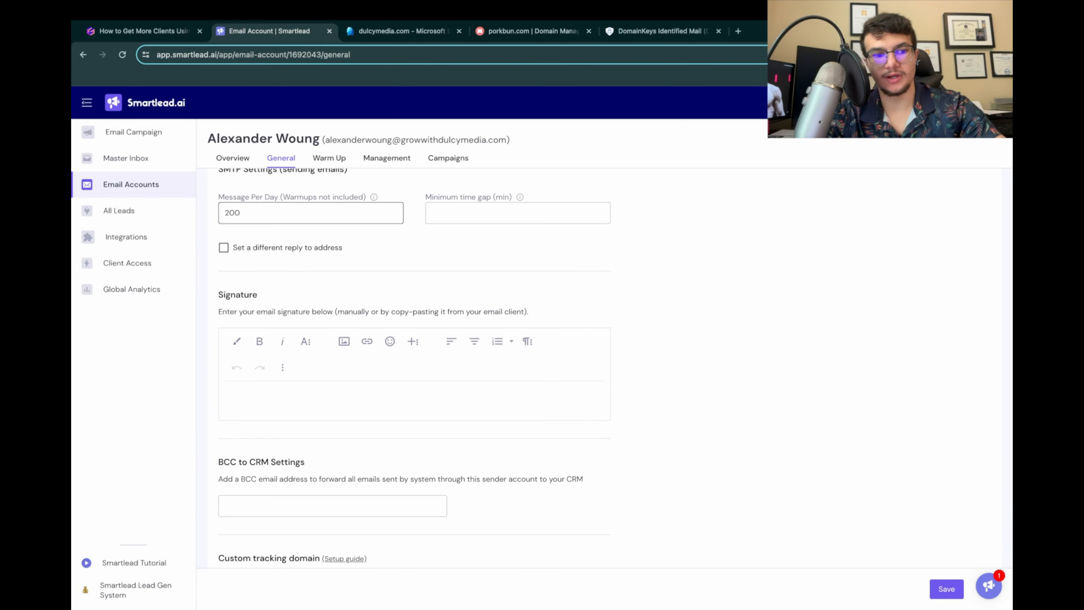
left_click_drag(260, 213, 223, 213)
type("10")
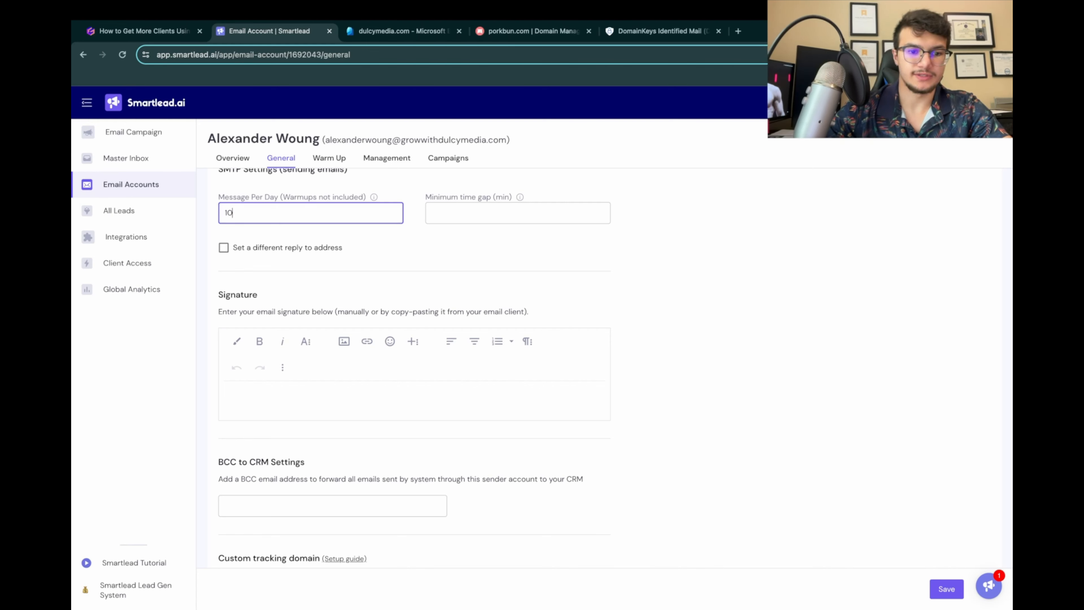
Step: Begin the account's email signature with a "--" line followed by a new paragraph
left_click(231, 397)
scroll(414, 367, "down", 1)
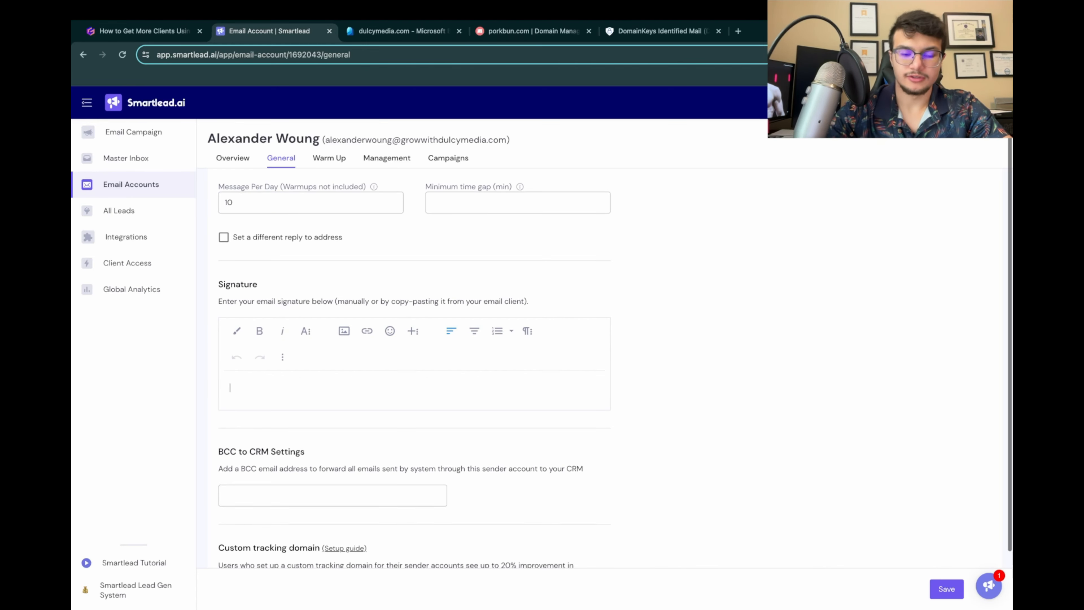
type("-")
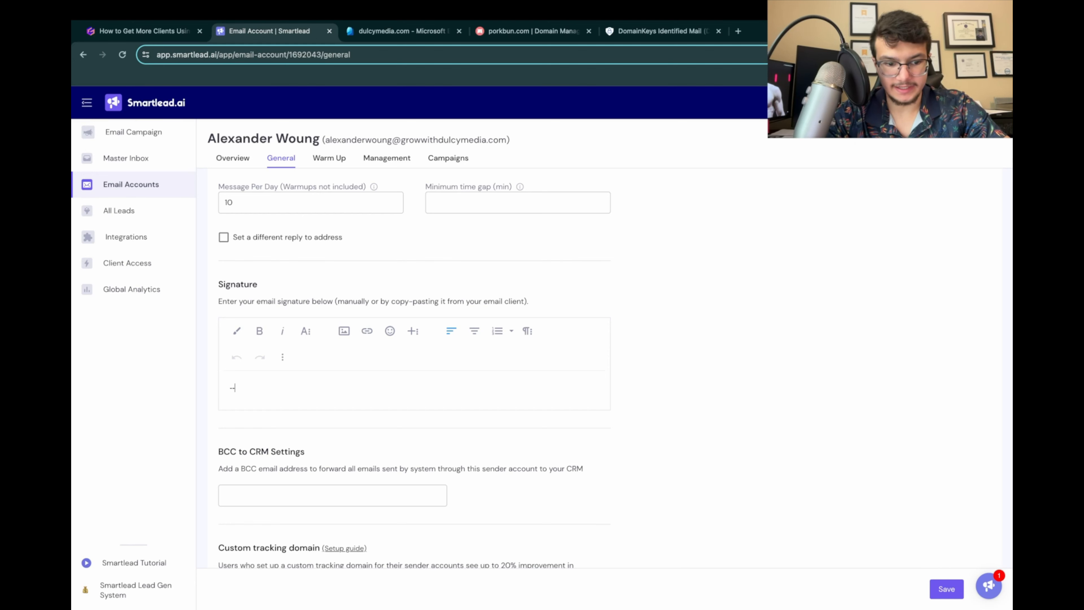
type("-")
key("Return")
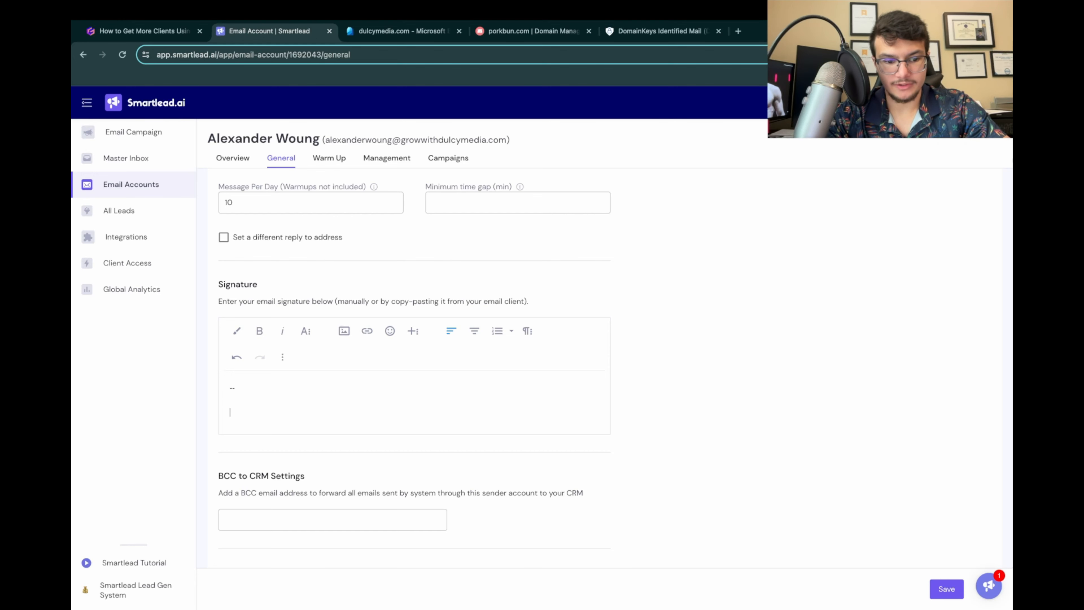
Step: Add the closing line "Best Regards," to the signature, correcting its spelling
type("Best Regr")
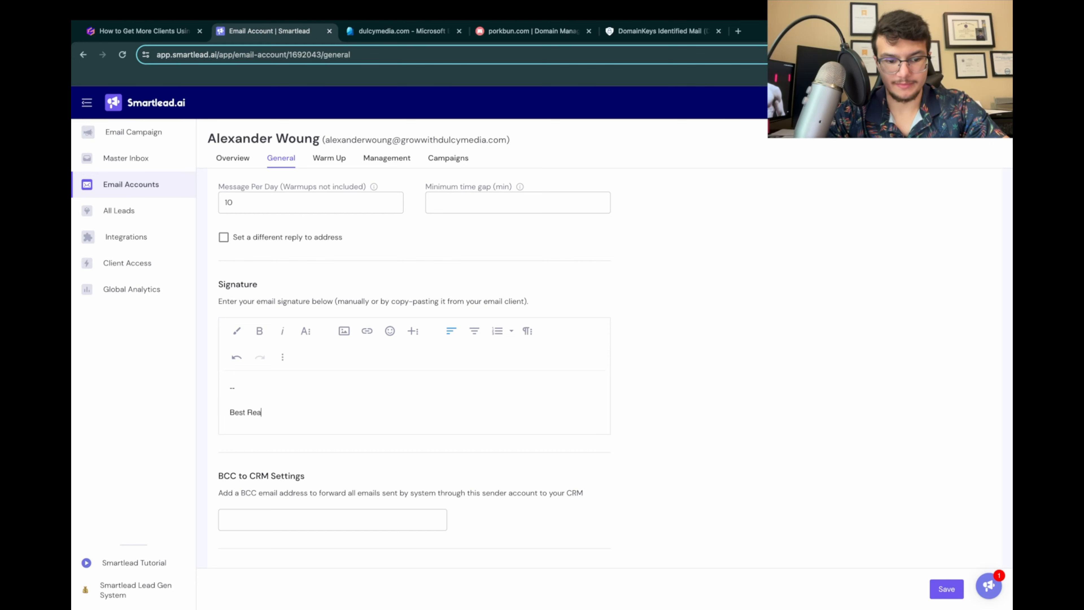
type("ads")
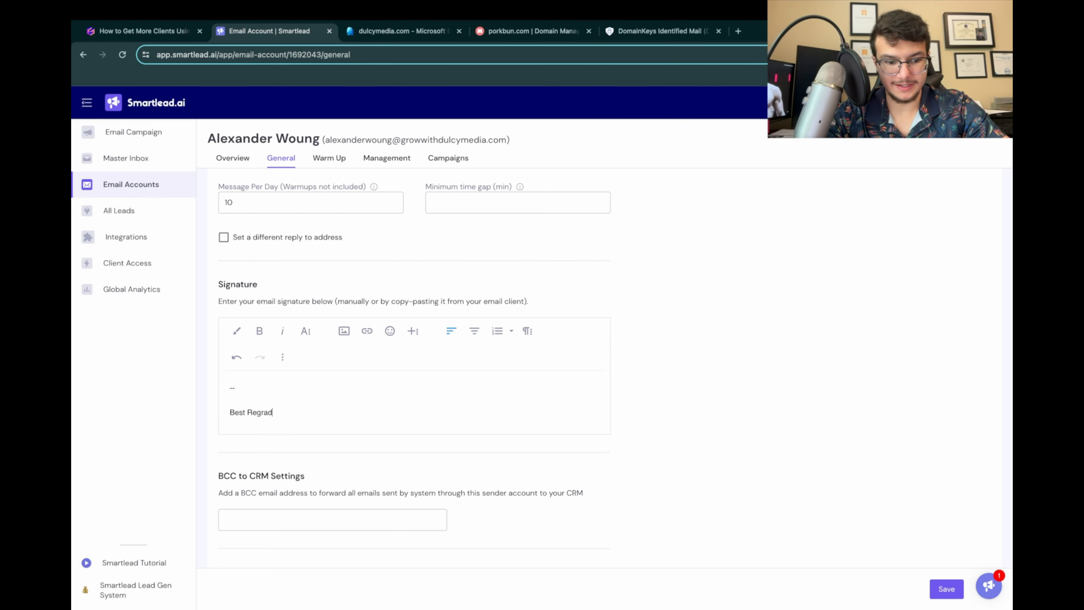
key("BackSpace")
type("ds,")
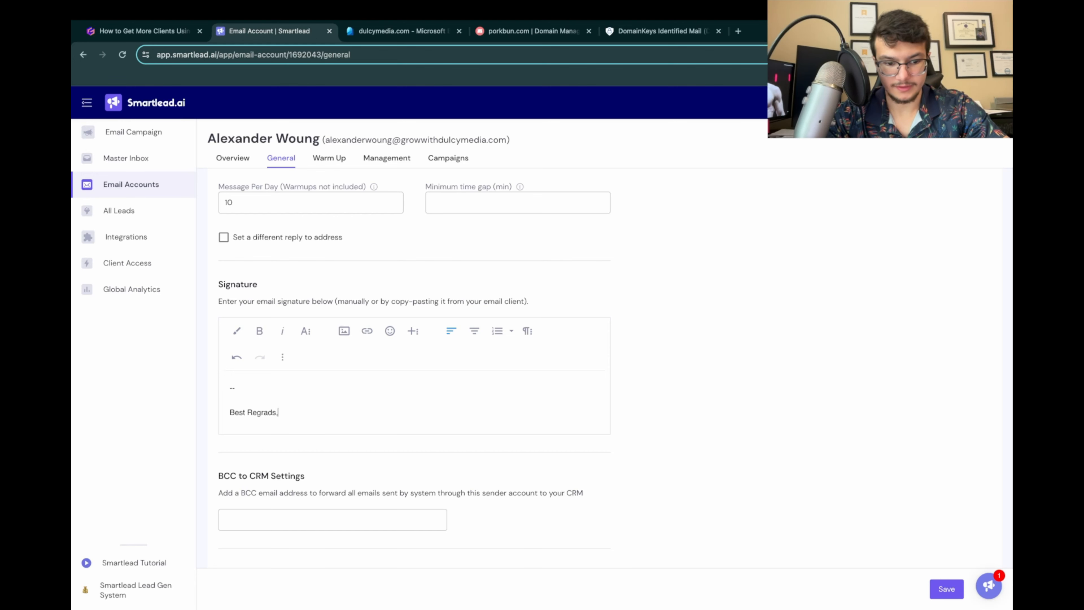
key("Return")
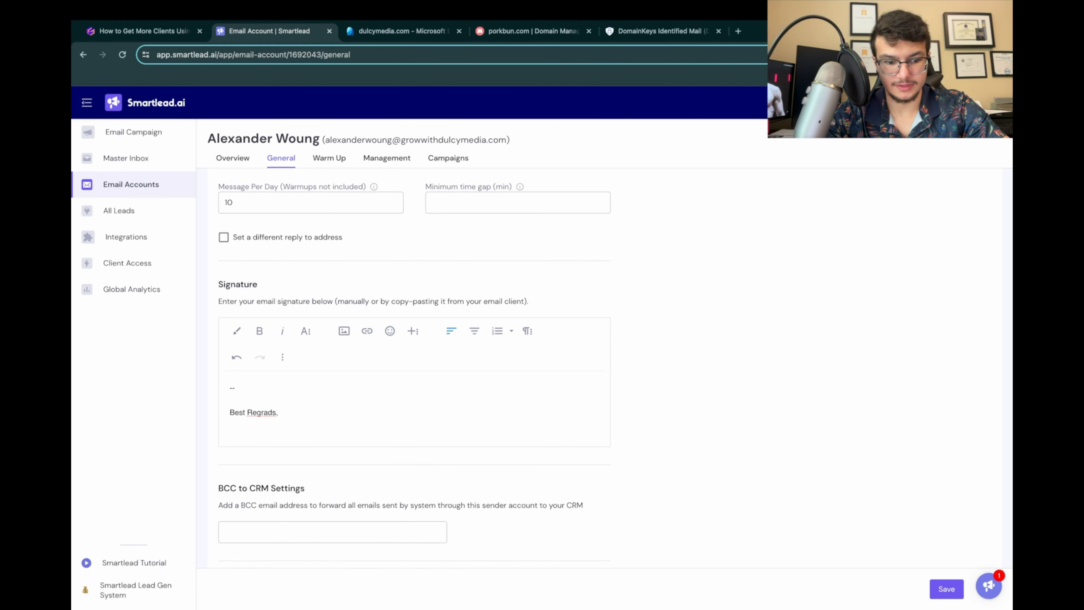
key("BackSpace")
key("BackSpace")
type("ards, ")
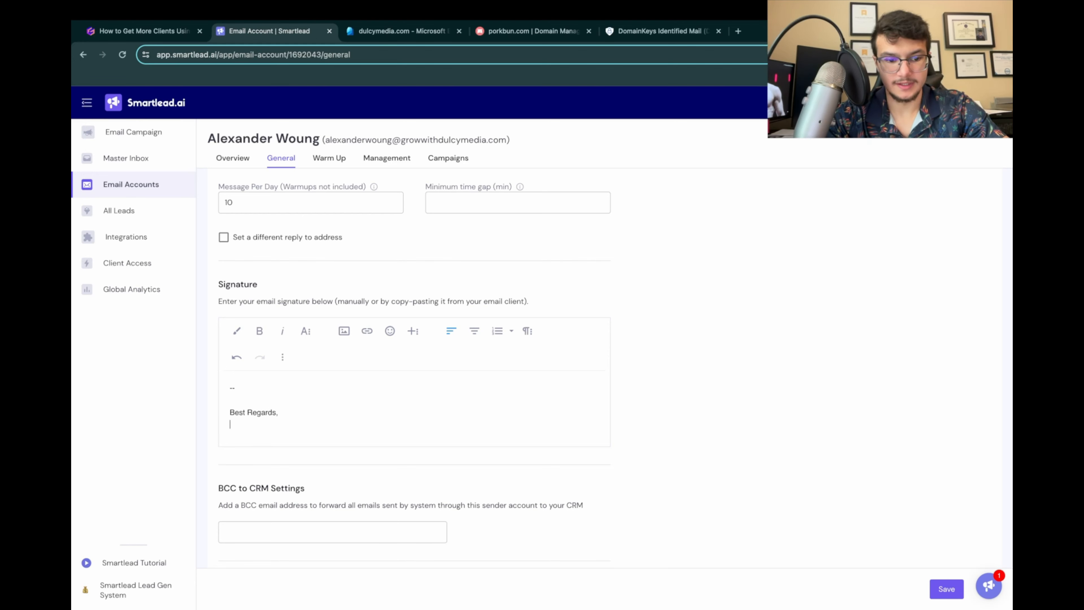
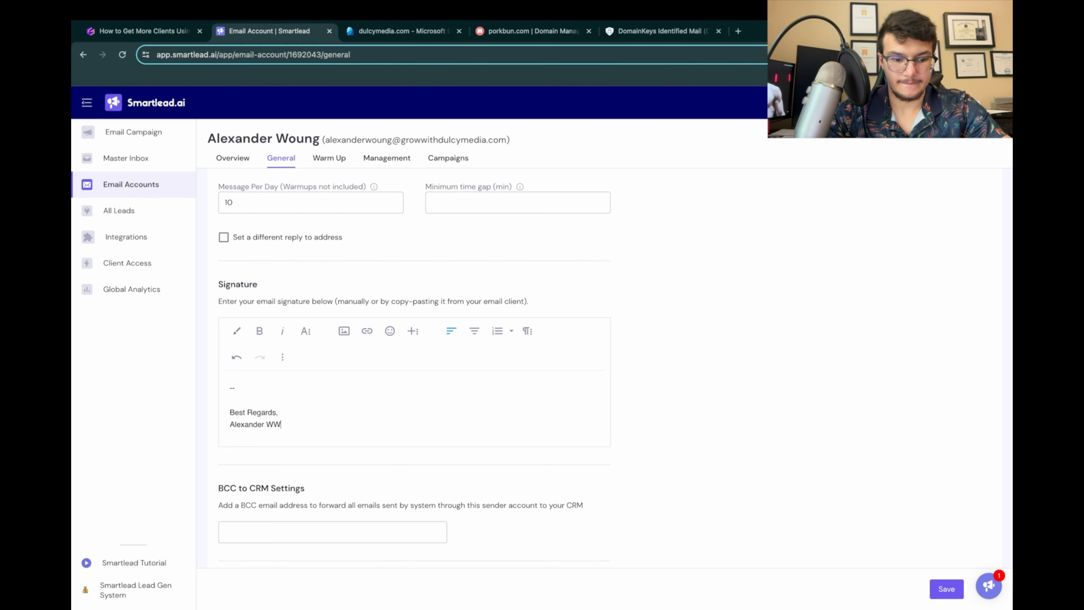
Step: Add the sender's full name and the title "Founder of Dulcy Media" to the signature, followed by a blank line
key("BackSpace")
key("Return")
type("Found")
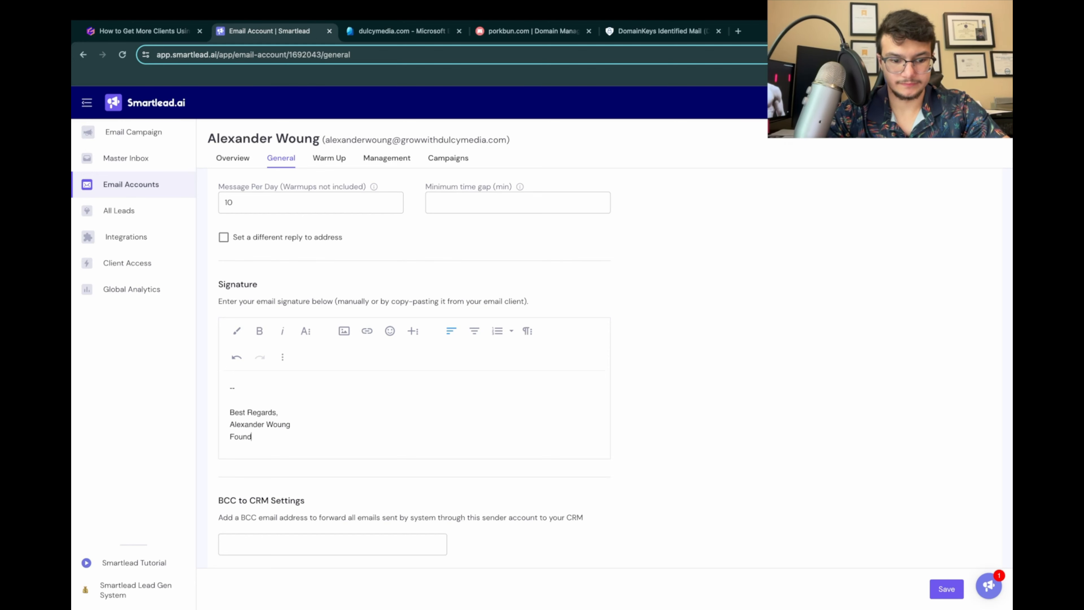
type("er of Dulcy Medi")
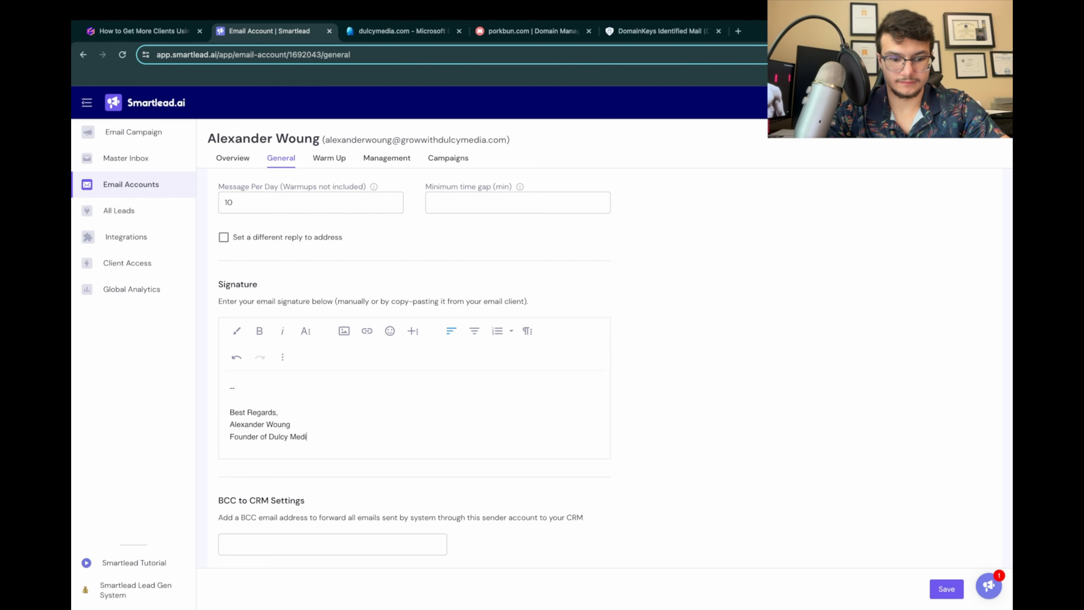
type("a")
key("Return")
key("Return")
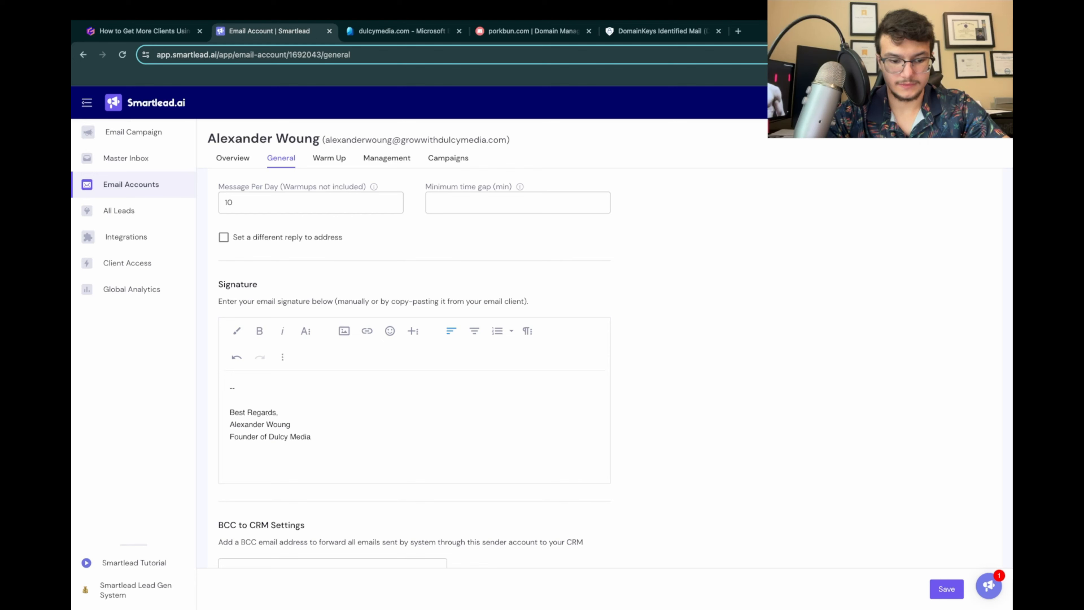
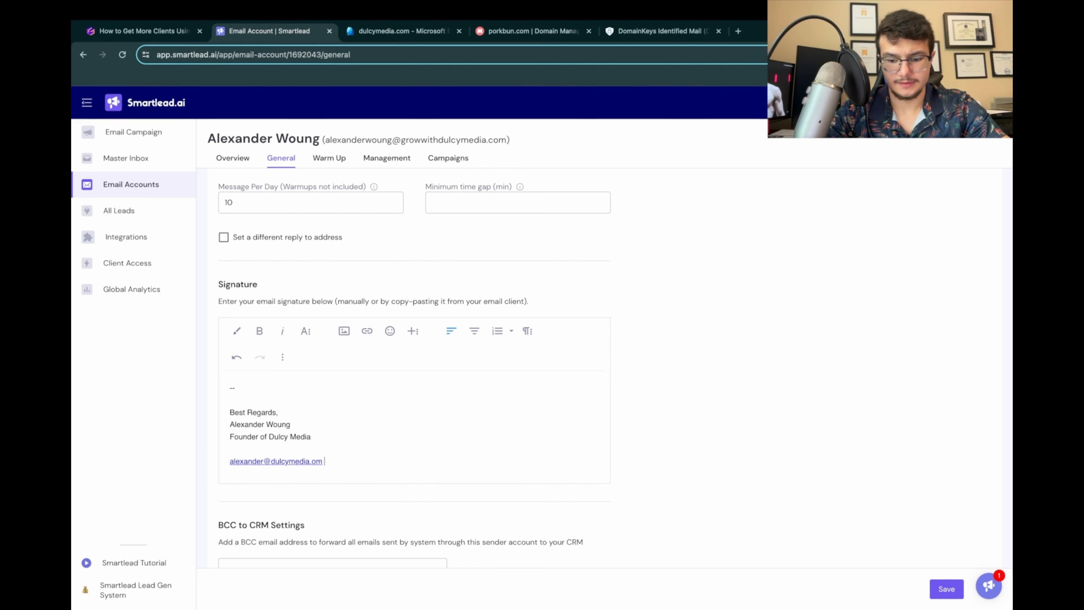
Step: Enter the sender's contact email and a placeholder number beneath the title in the signature
type("\\ 1")
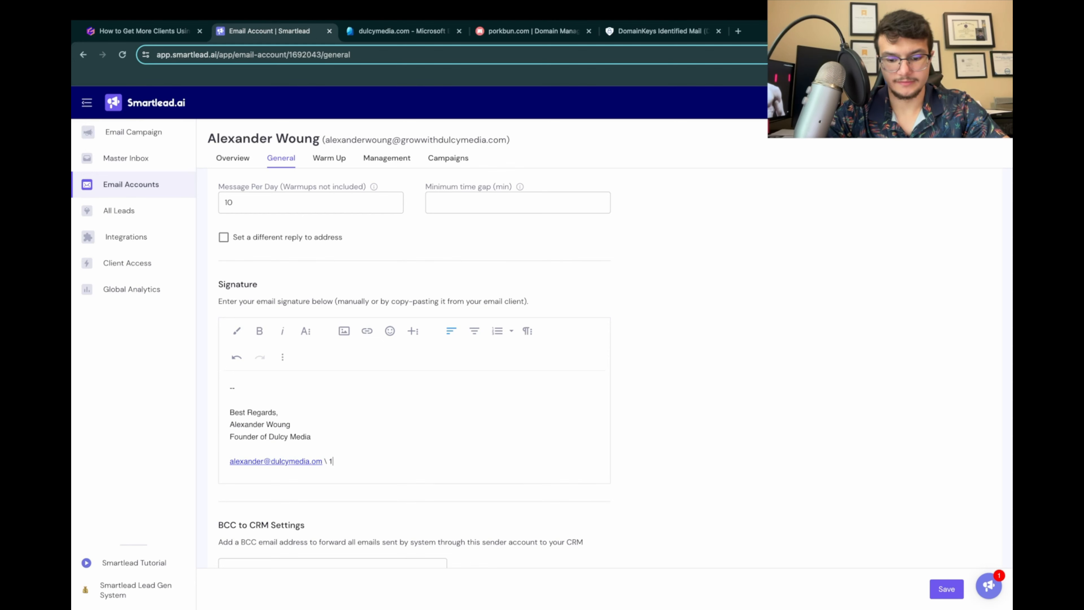
type("1--122-2-2")
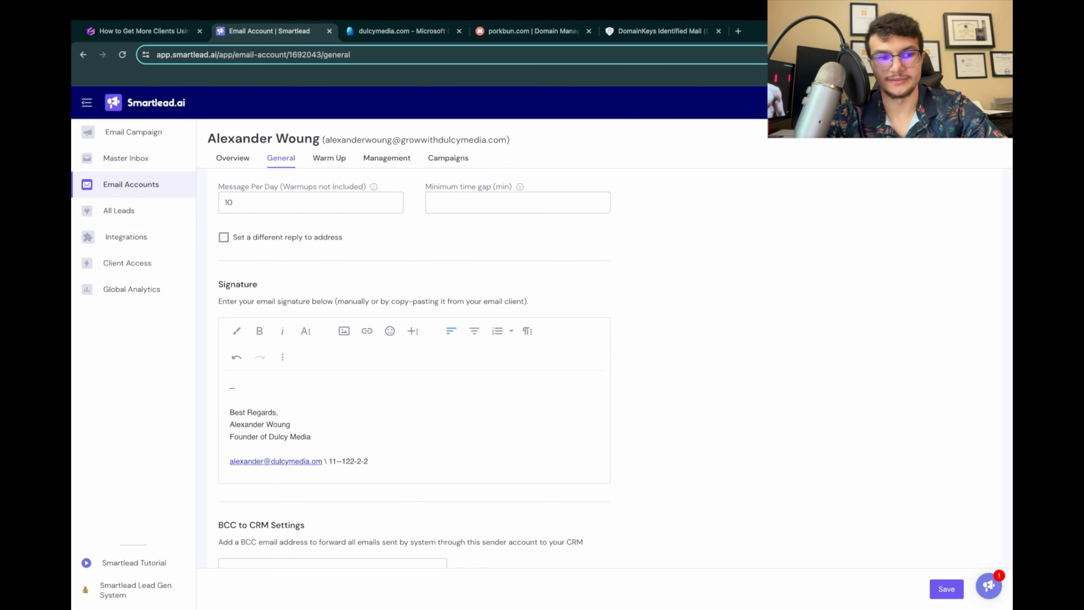
Step: Delete the placeholder number and correct the signature email's ending to ".com", followed by a "|" separator
key("shift+Left")
key("shift+Left")
key("shift+Left")
key("shift+Left")
key("shift+Left")
key("shift+Left")
key("shift+Left")
key("shift+Left")
key("shift+Left")
key("shift+Left")
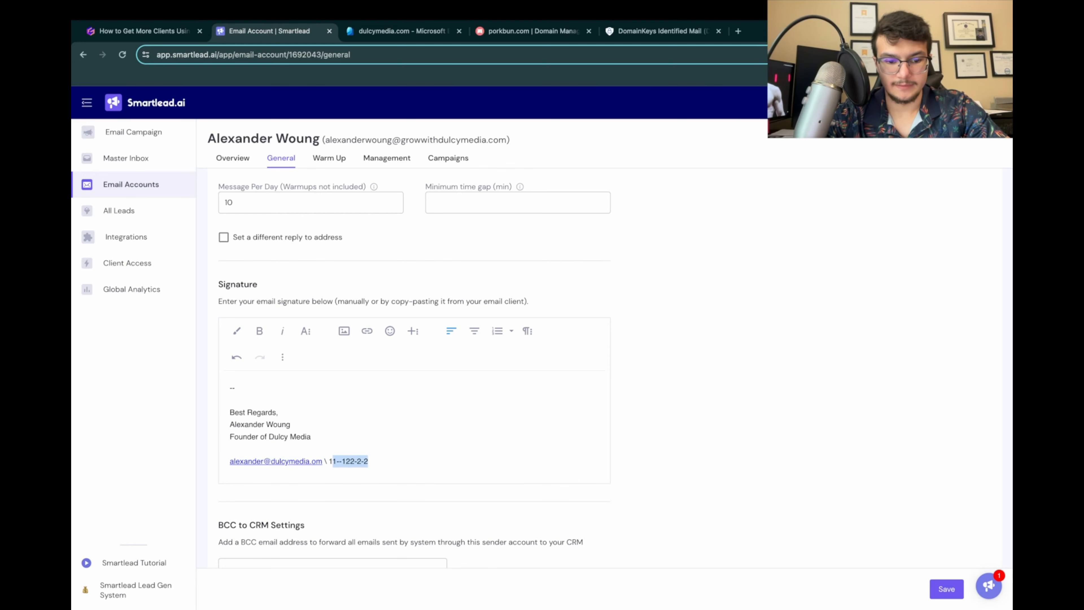
key("shift+Left")
key("shift+Left")
key("shift+Left")
key("shift+Left")
key("shift+Left")
key("shift+Left")
key("BackSpace")
type("com |")
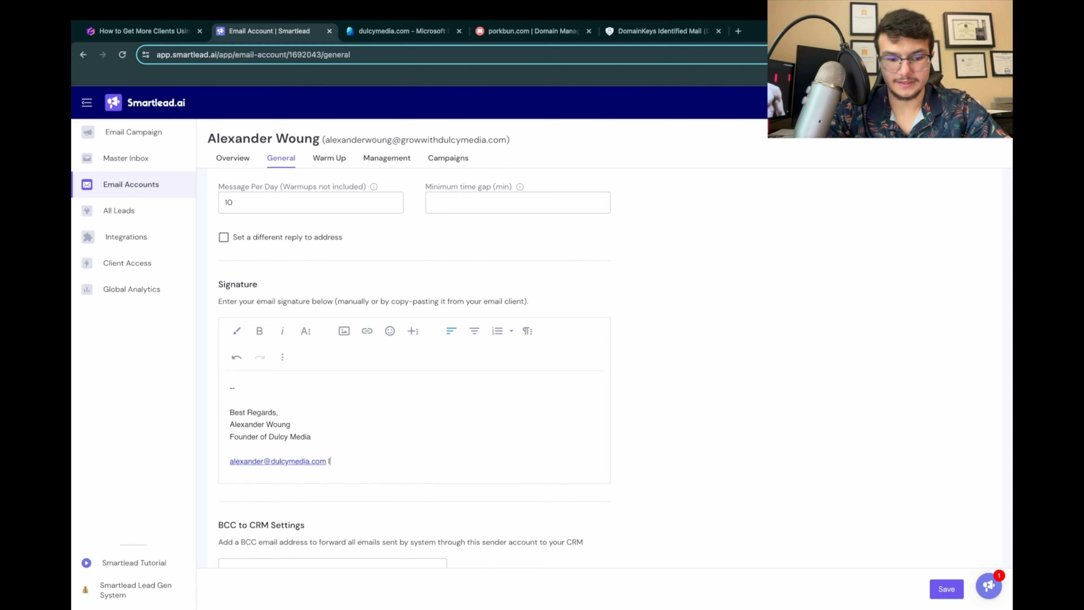
Step: Remove the hyperlink from the signature's email address and add the sender's phone number after the separator
left_click(275, 461)
left_click(314, 486)
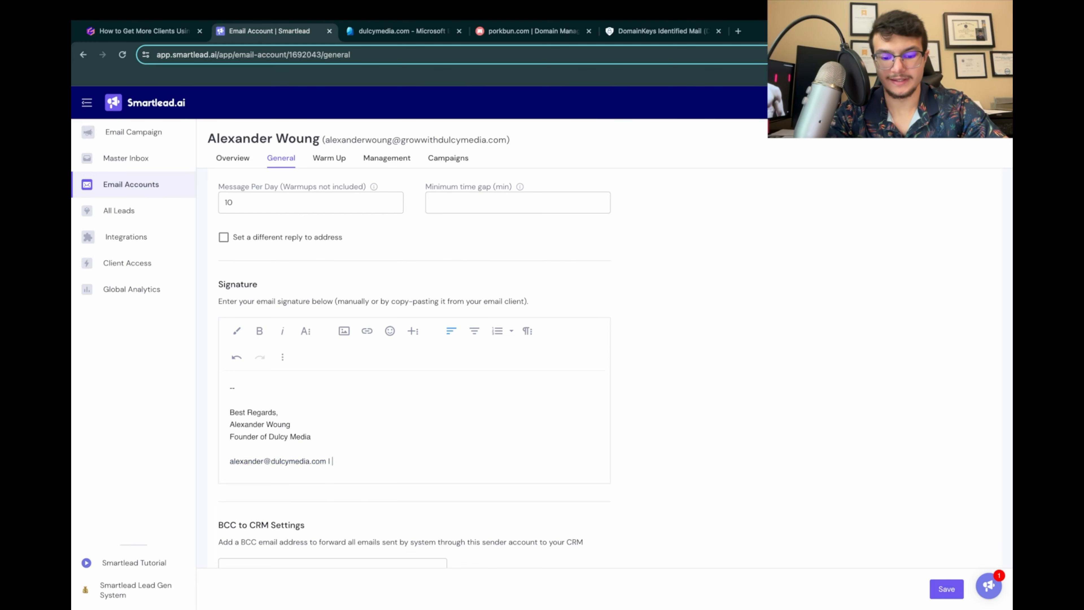
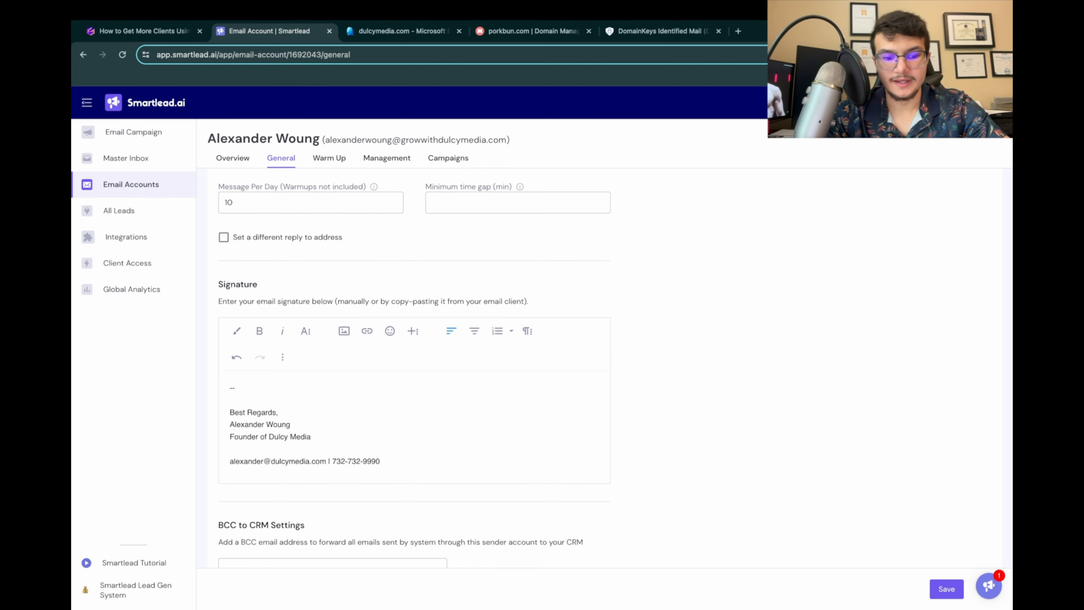
Step: Save the sender account's general settings, return to the email accounts list, and review the tracking record instructions in the presentation
left_click(947, 589)
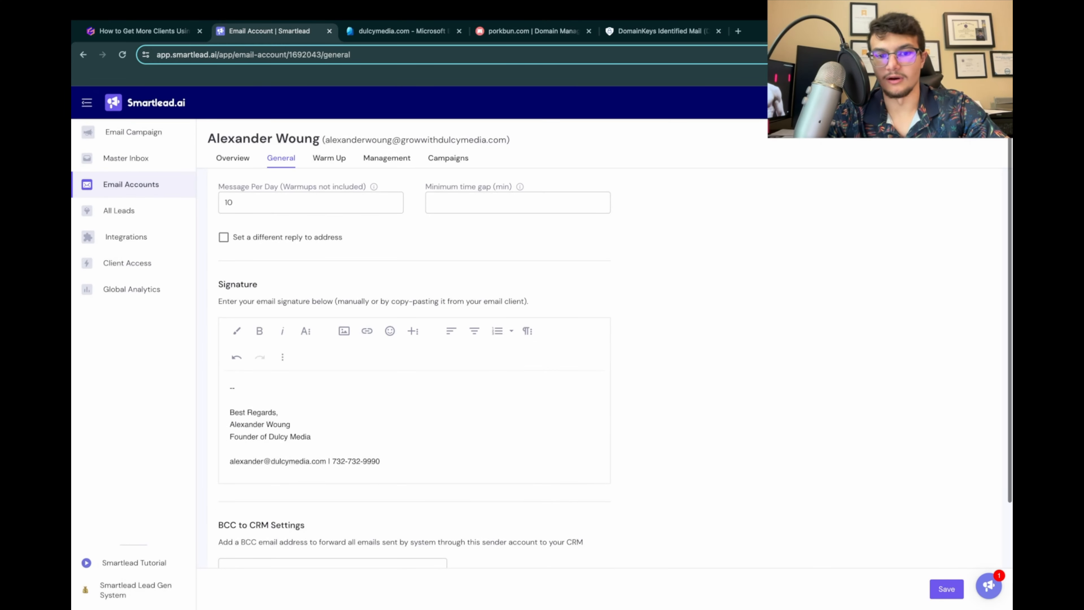
left_click(128, 186)
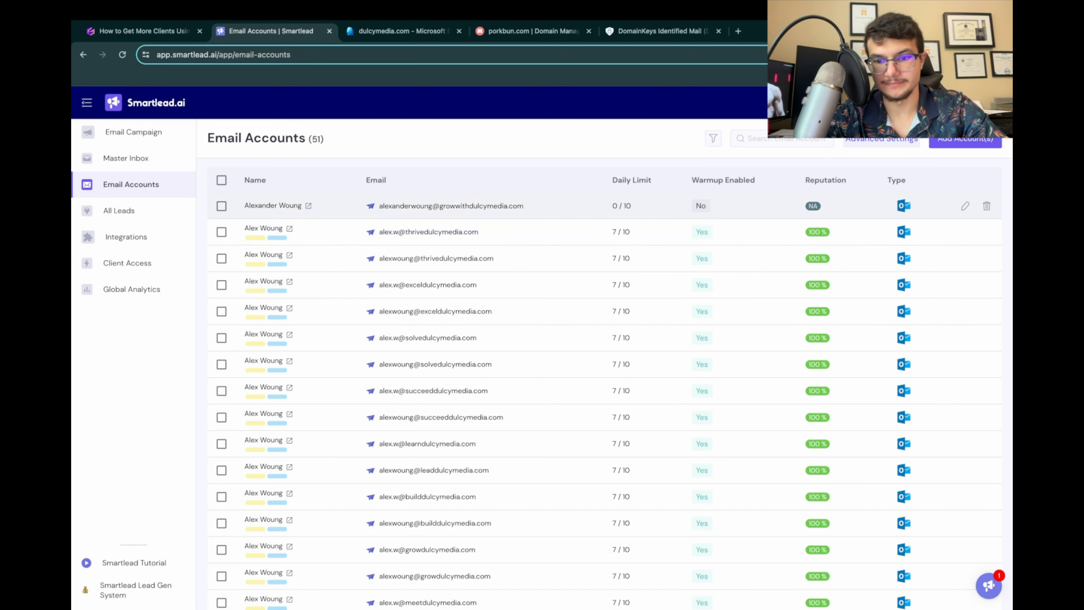
left_click(144, 31)
scroll(543, 333, "down", 4)
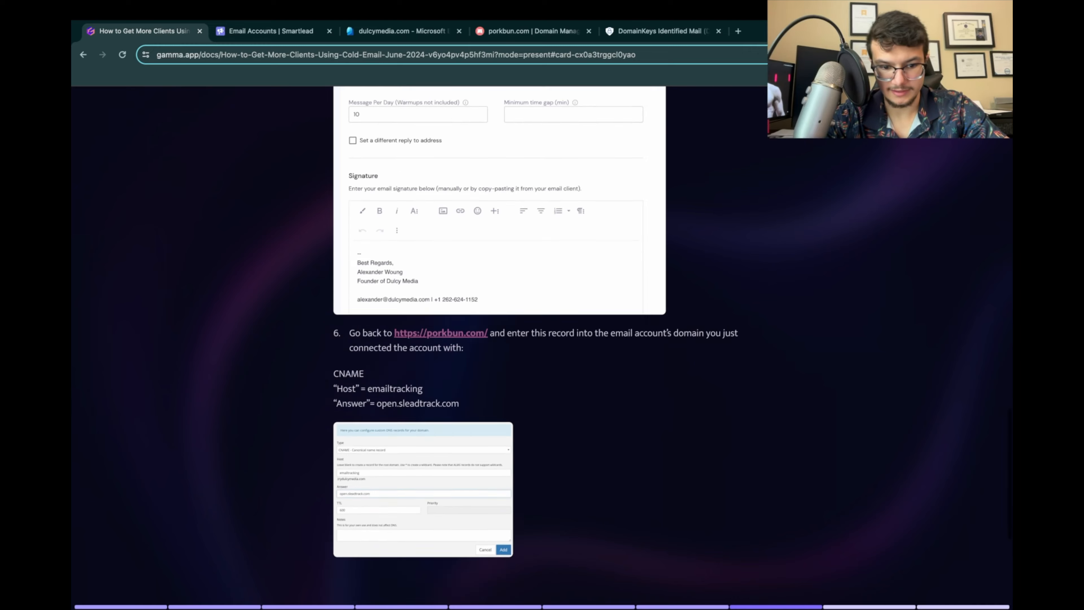
scroll(543, 333, "up", 4)
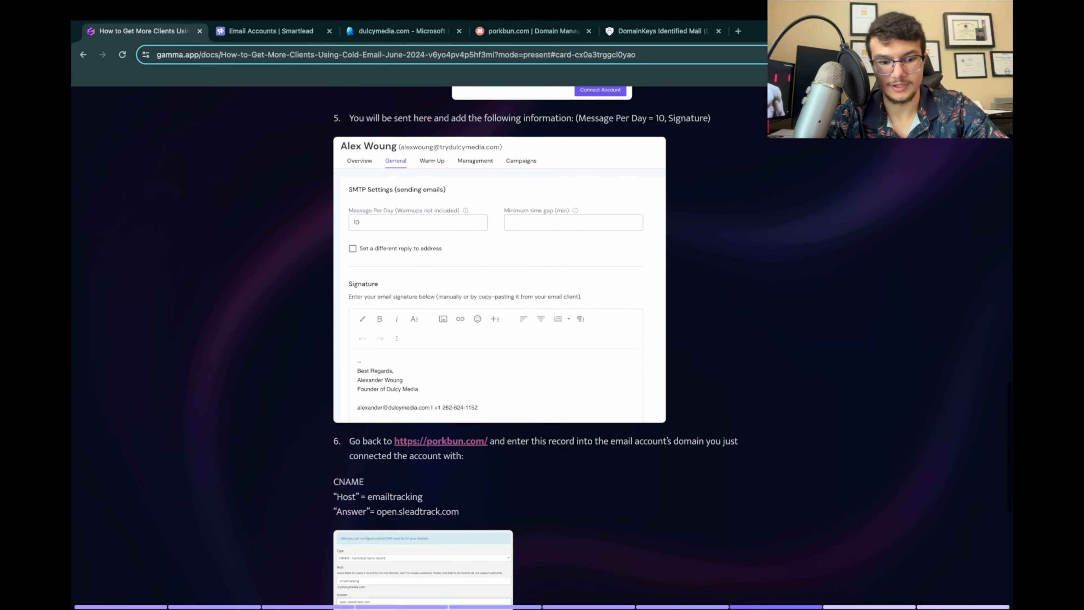
scroll(543, 341, "down", 4)
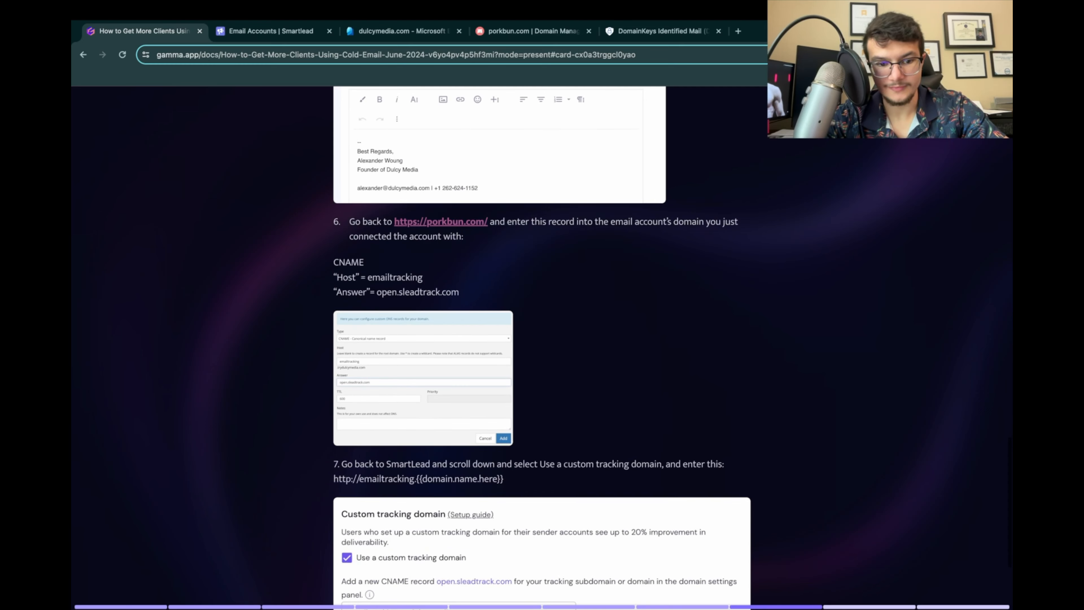
Step: In Smartlead, enable a custom tracking domain in the growwithdulcymedia.com account's general settings and copy the CNAME target open.sleadtrack.com
left_click(271, 31)
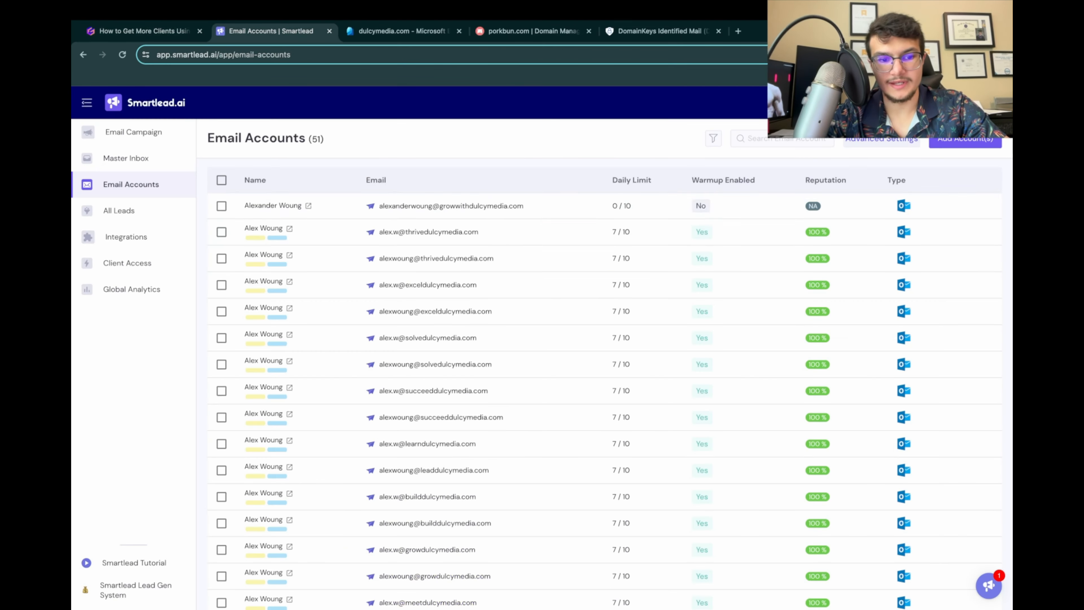
left_click(273, 206)
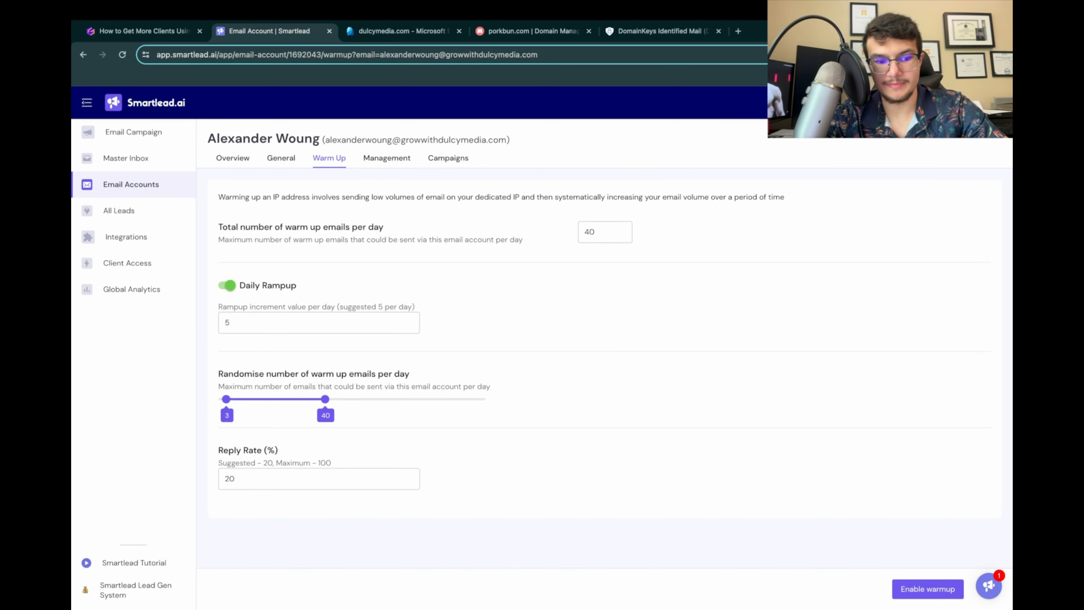
left_click(233, 157)
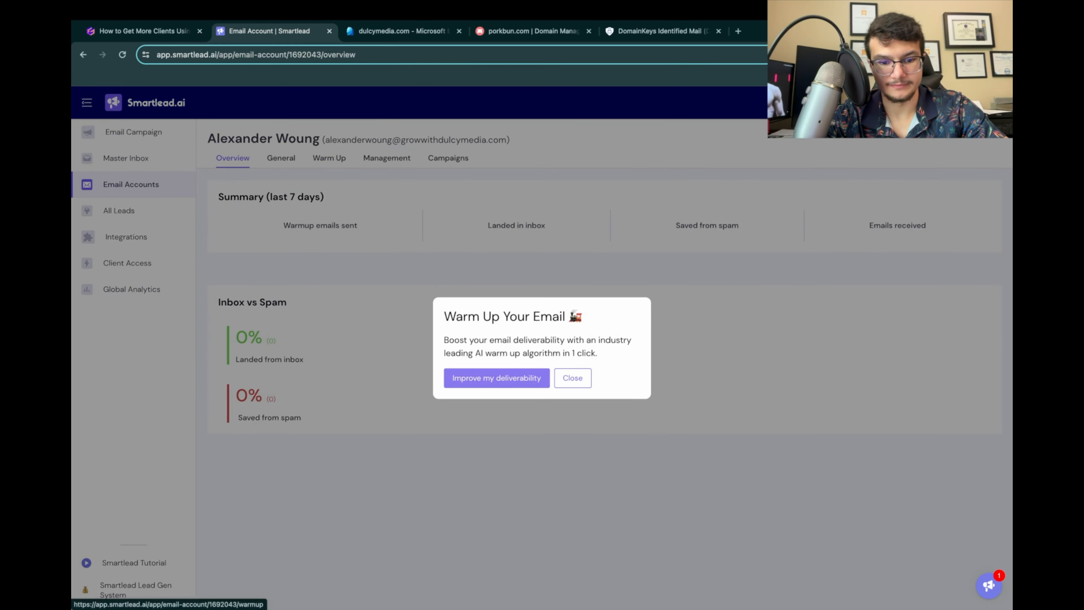
left_click(281, 157)
scroll(414, 363, "down", 10)
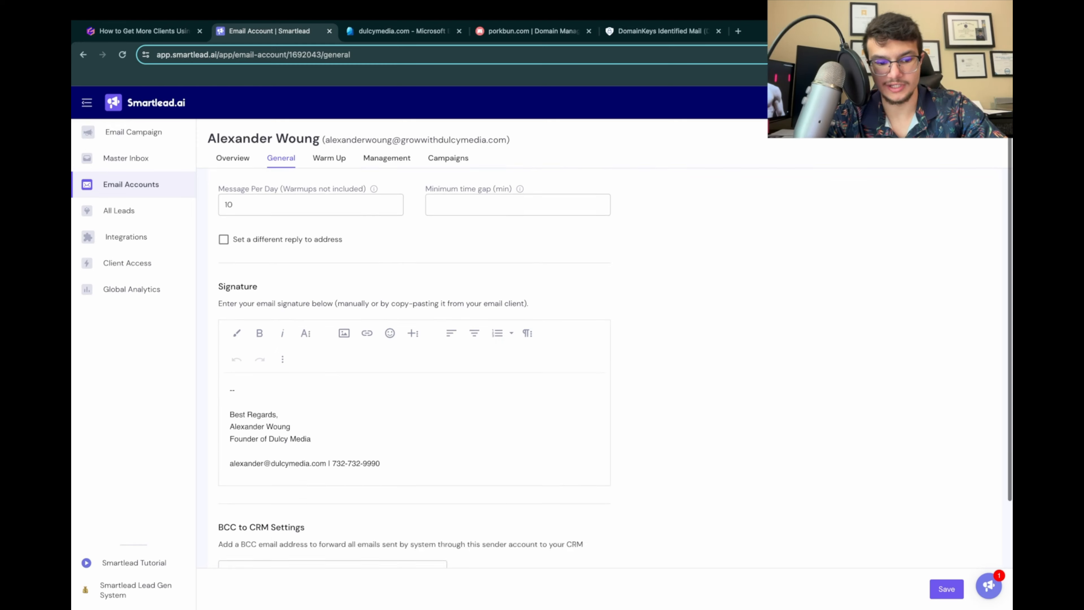
left_click(224, 514)
scroll(414, 384, "down", 2)
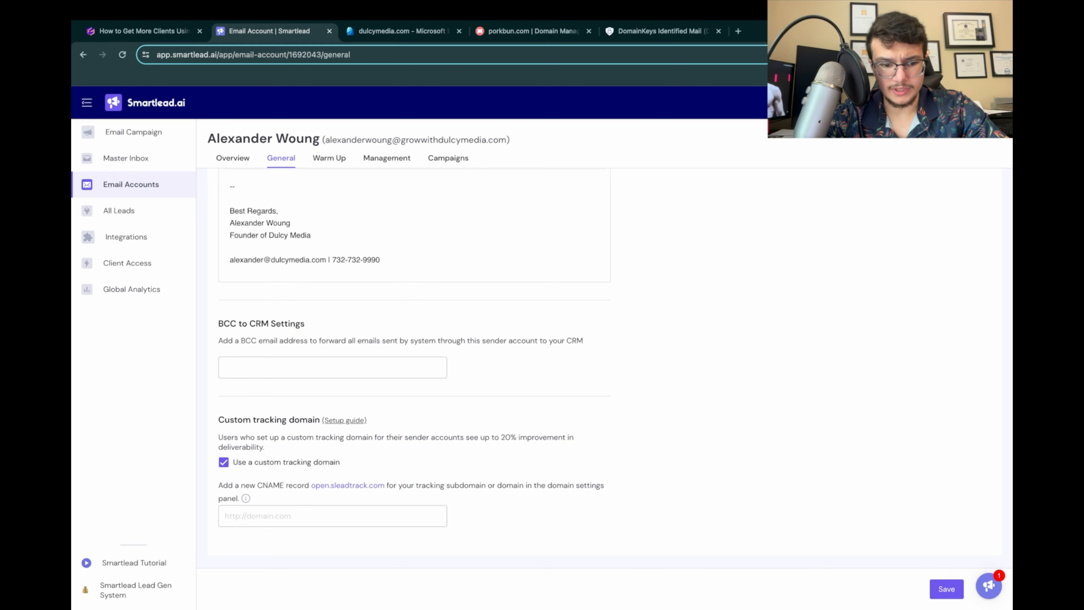
left_click_drag(312, 485, 385, 485)
left_click(385, 486)
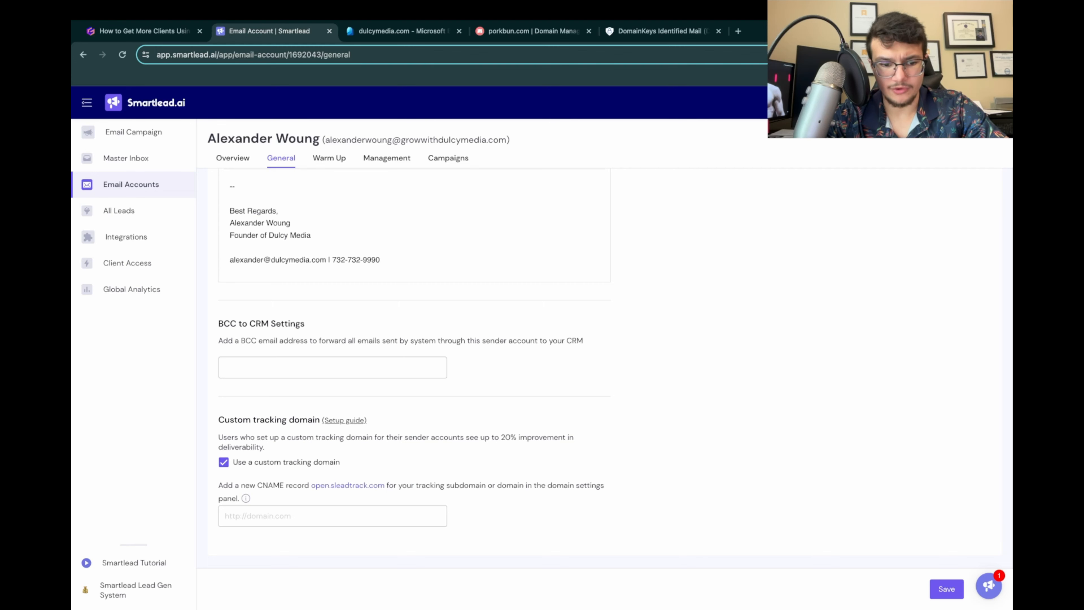
Step: Switch to Porkbun and apply the dulcymedia label to the growwithdulcymedia.com domain
left_click_drag(531, 30, 403, 31)
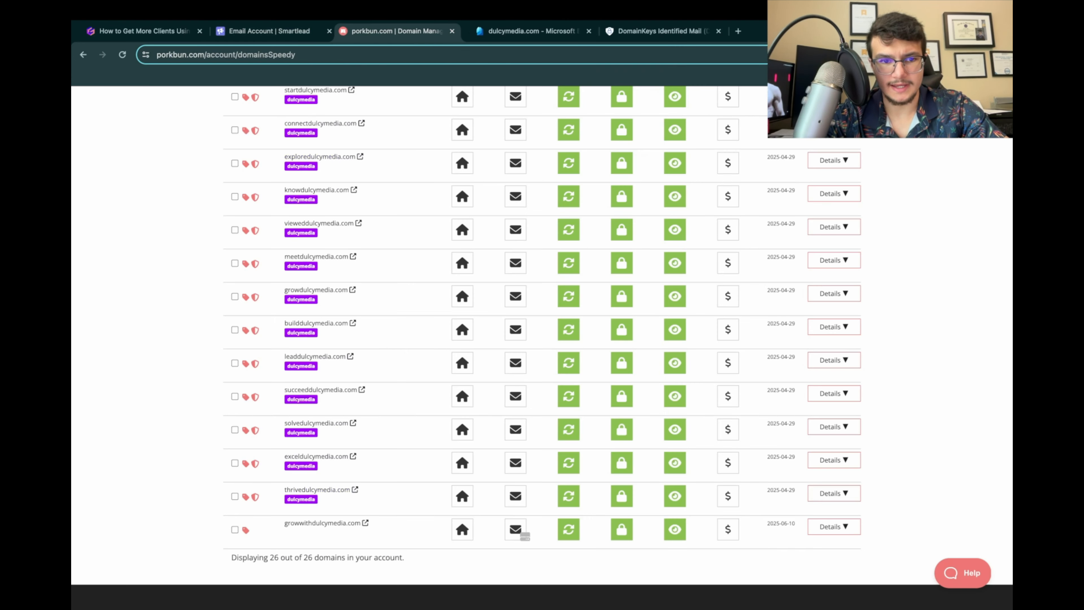
scroll(543, 299, "down", 4)
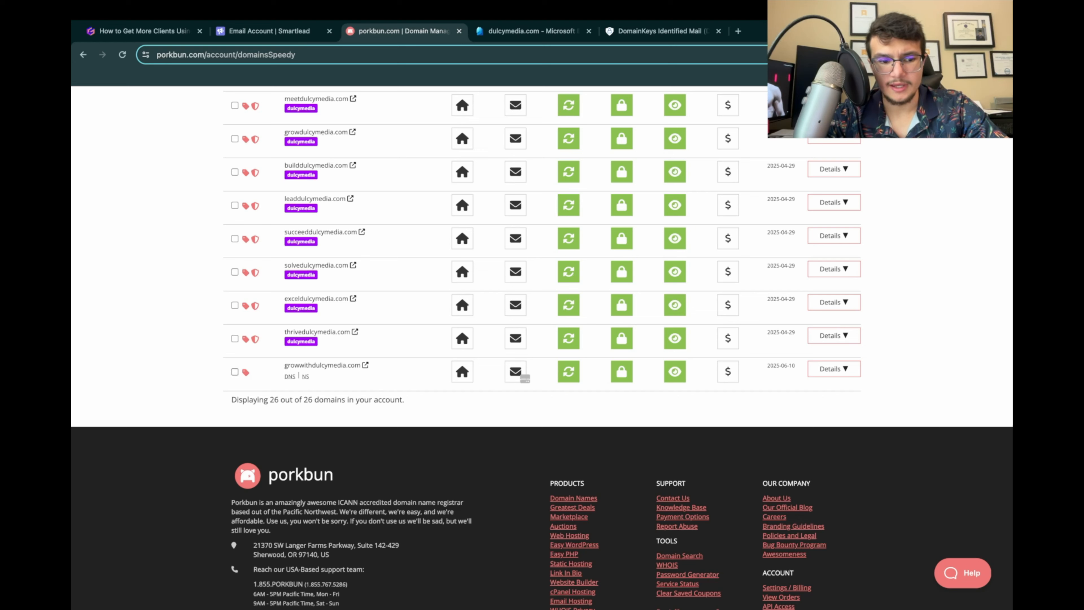
left_click(245, 373)
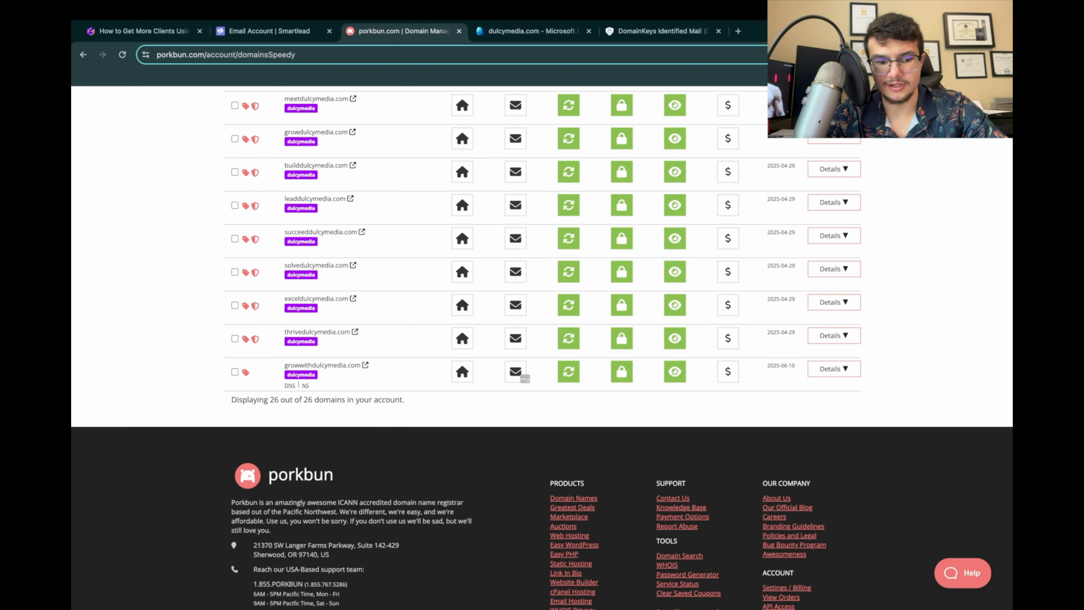
Step: Open the DNS records of growwithdulcymedia.com and begin a CNAME record with open.sleadtrack.com as its host
scroll(543, 342, "up", 8)
scroll(542, 256, "down", 12)
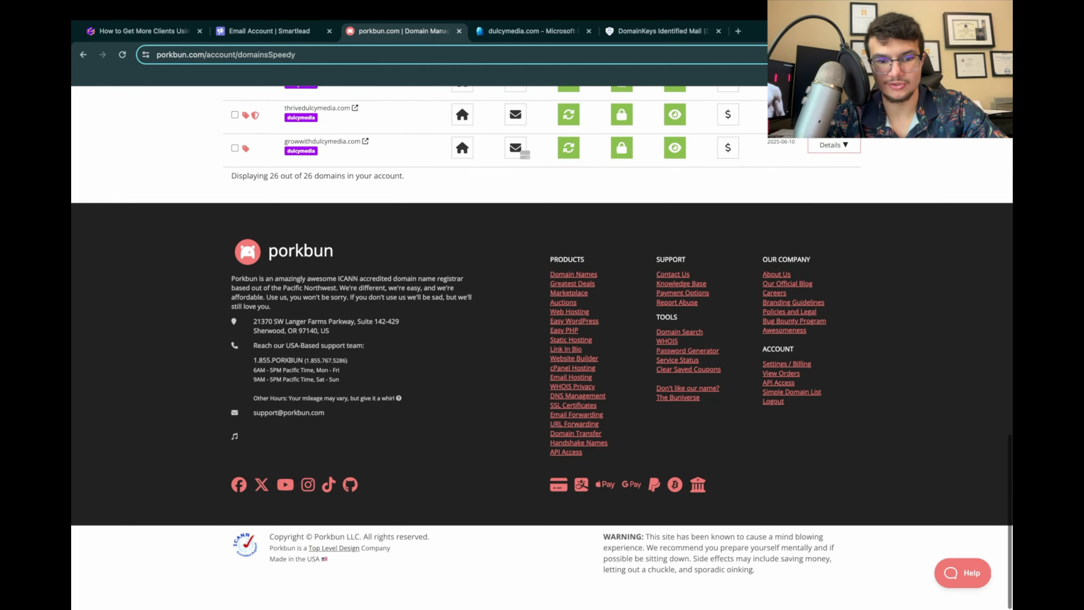
scroll(299, 257, "up", 3)
left_click(290, 253)
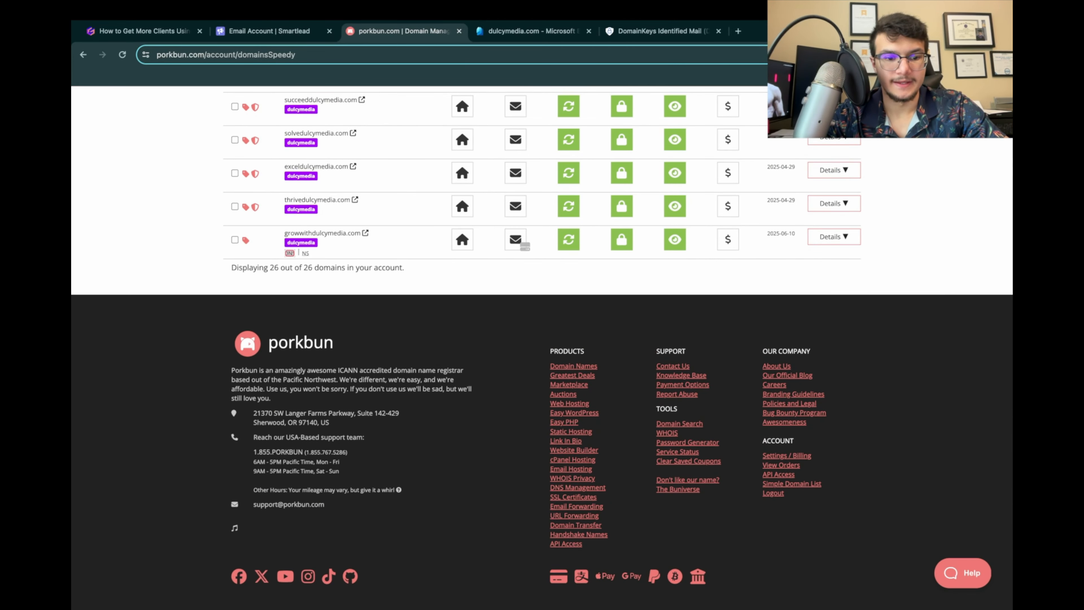
left_click(402, 239)
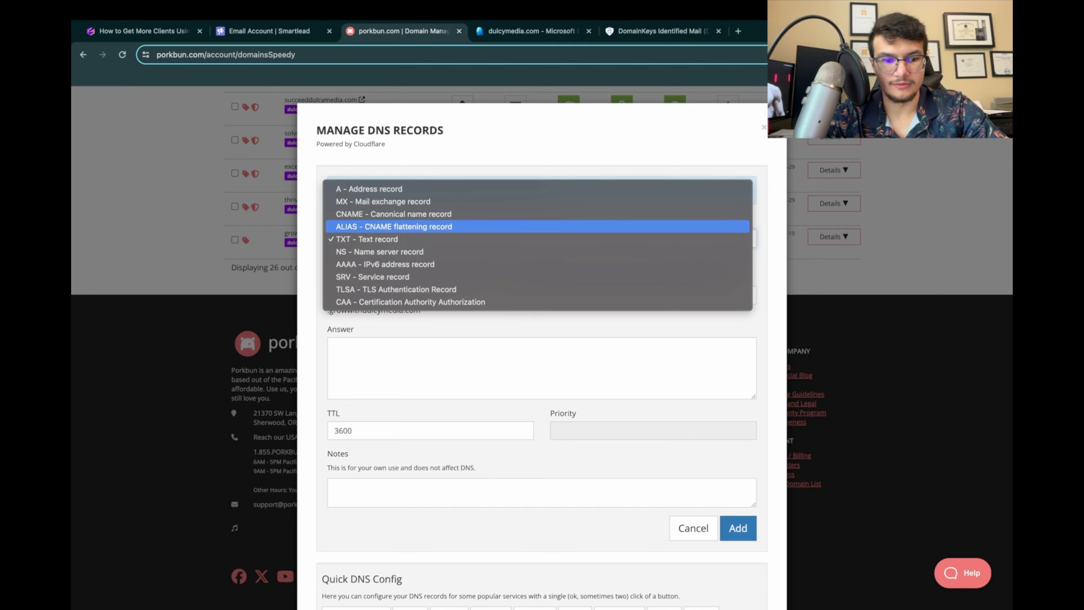
left_click(397, 214)
left_click(393, 295)
left_click(406, 321)
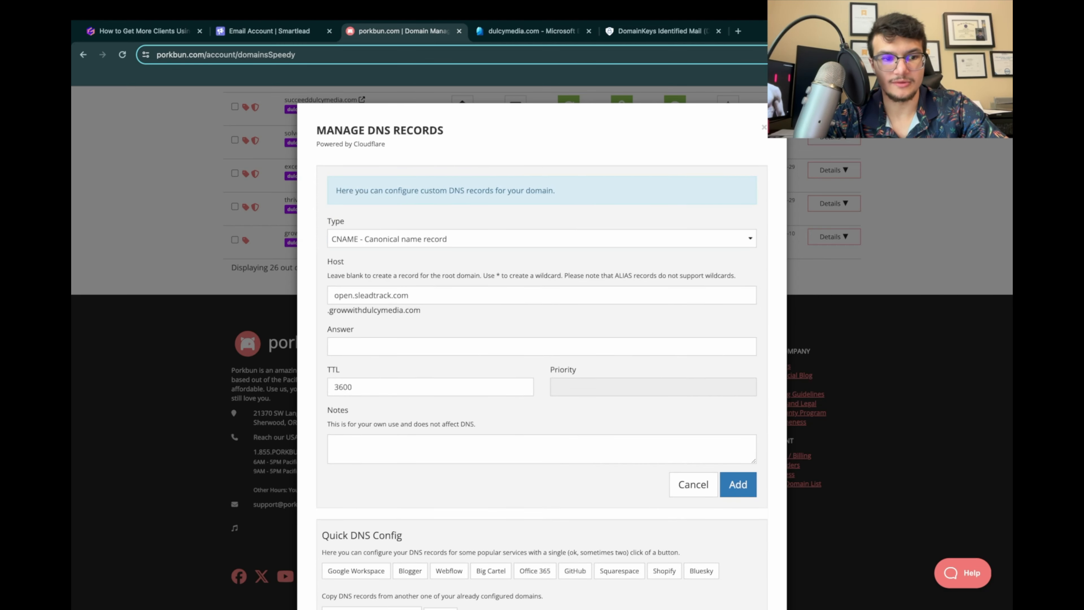
Step: Check the record values in the presentation and set the new CNAME record's answer to open.sleadtrack.com
left_click(141, 30)
scroll(419, 341, "down", 1)
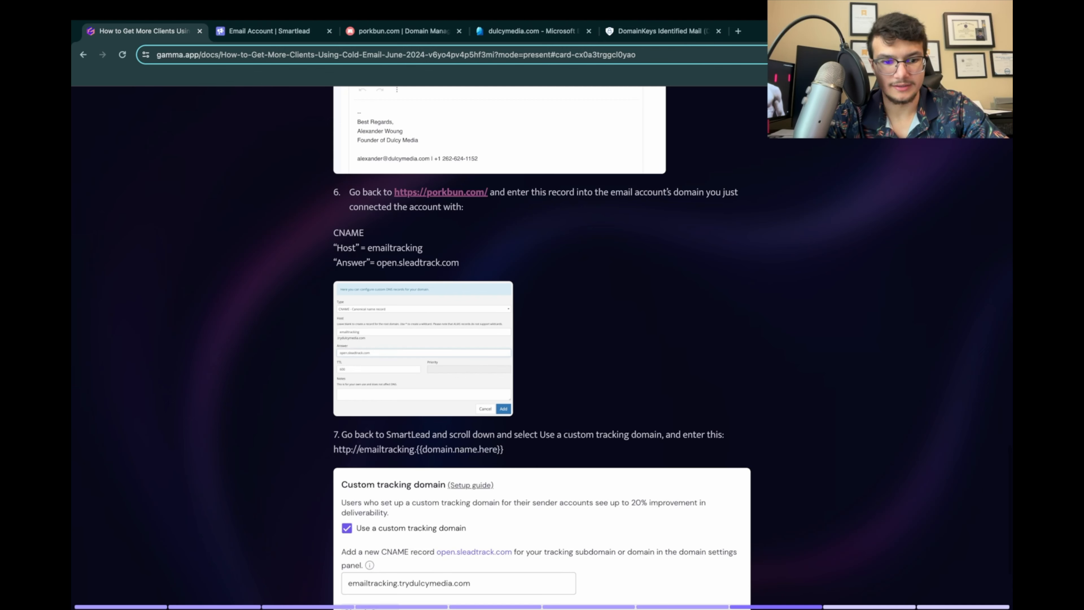
left_click(402, 31)
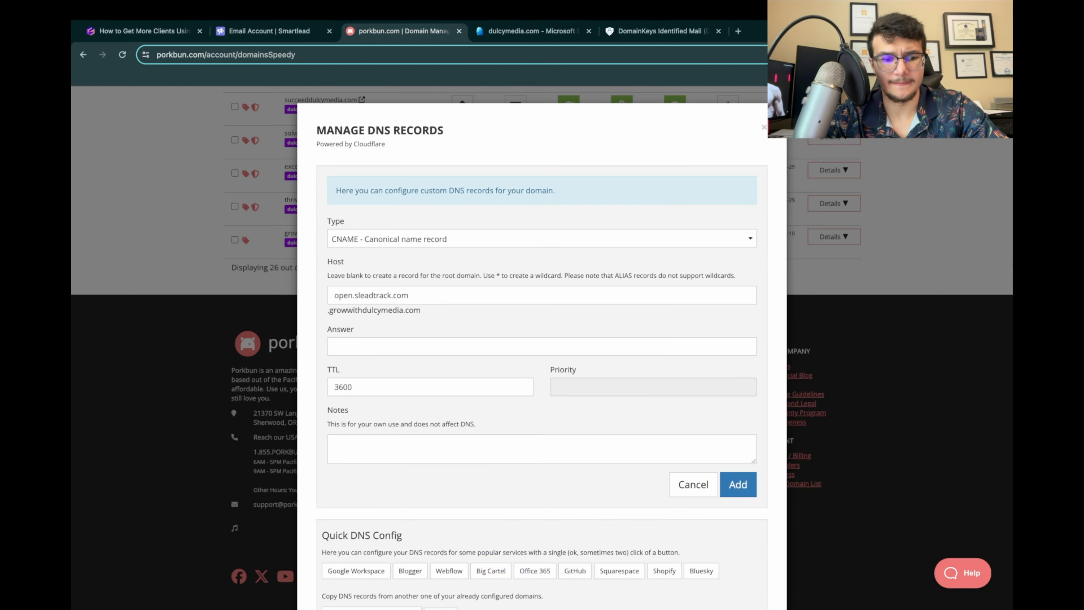
left_click(406, 346)
type("open.sleadtrack.com")
Step: Copy the host value from the presentation, replace the CNAME record's host with emailtracking, and add the record
left_click(142, 31)
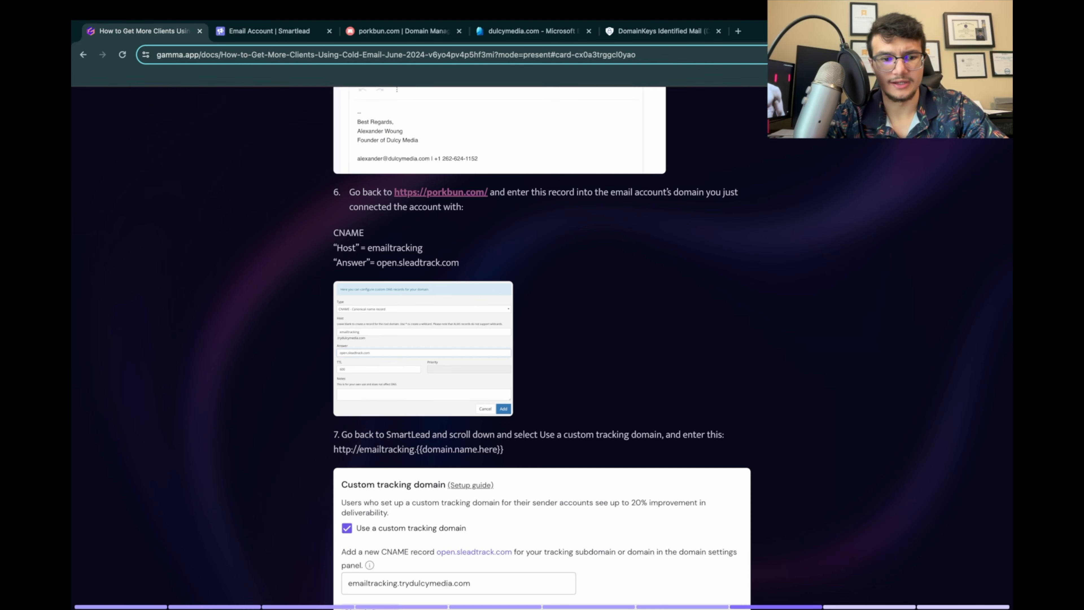
double_click(394, 248)
key("super+c")
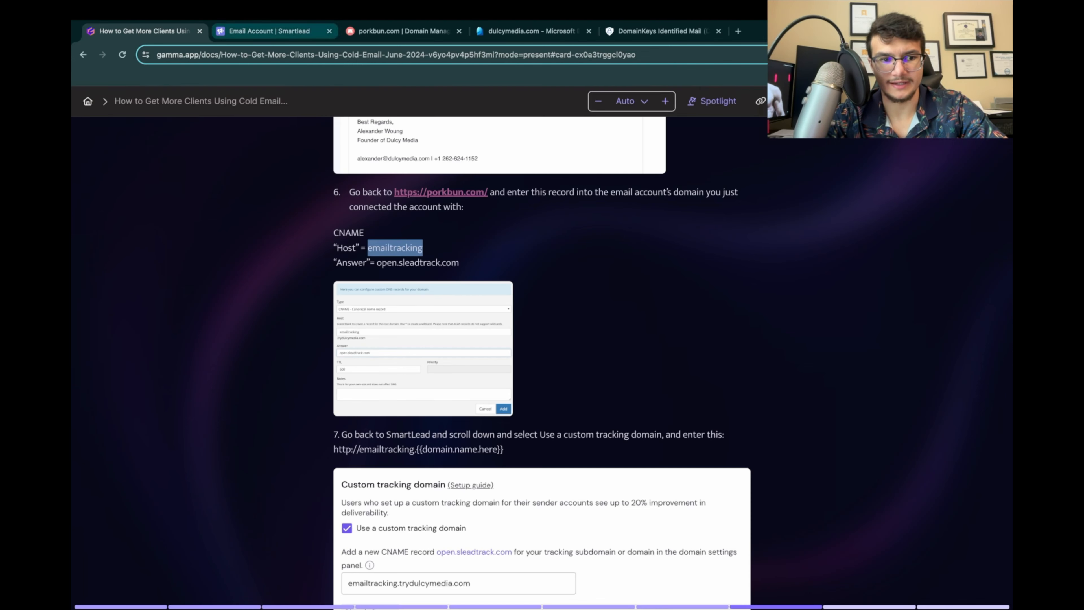
left_click(269, 31)
left_click(403, 31)
key("shift+Tab")
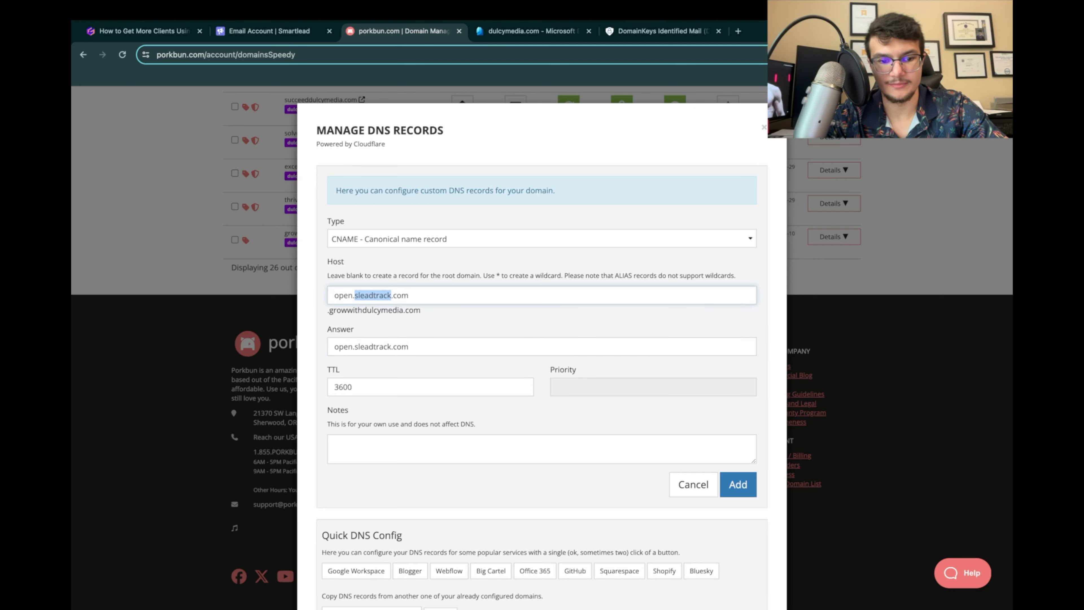
key("super+v")
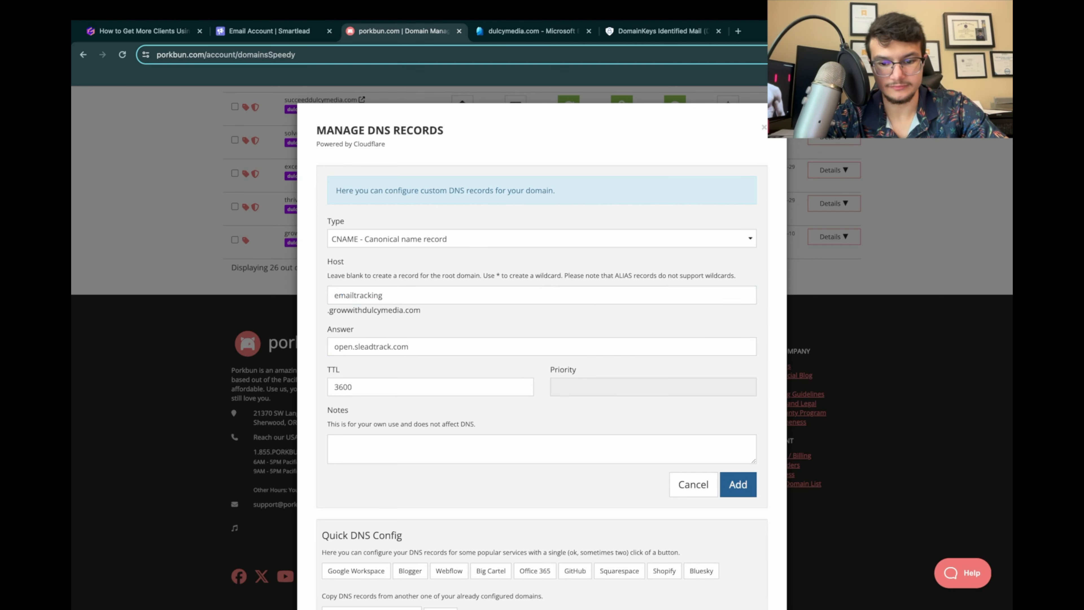
left_click(738, 484)
Step: Review the presentation's example CNAME record and its instructions for the custom tracking domain
left_click(141, 31)
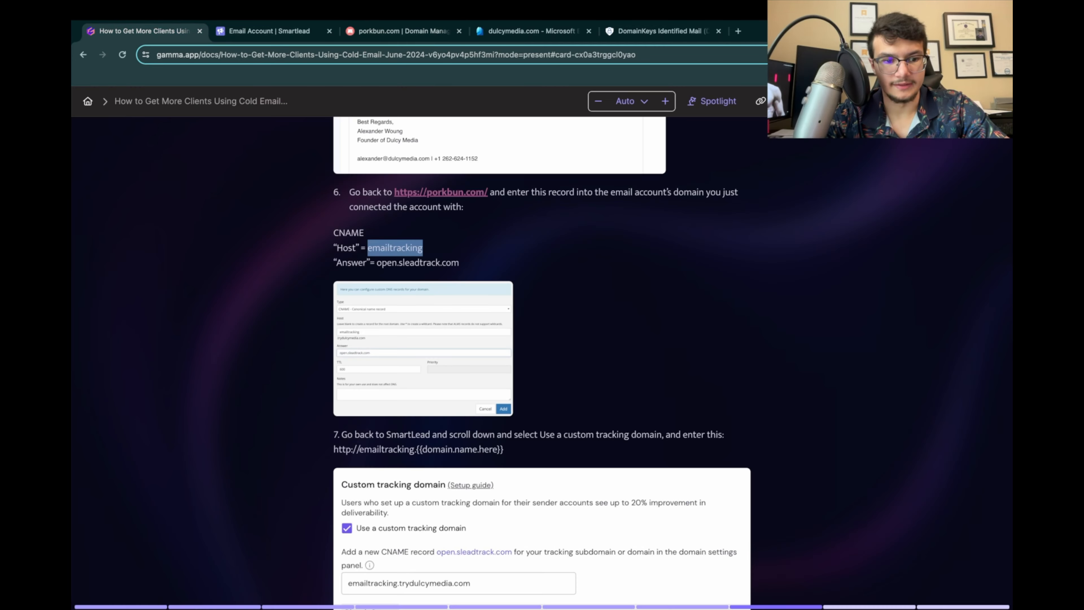
scroll(542, 342, "down", 1)
left_click(422, 301)
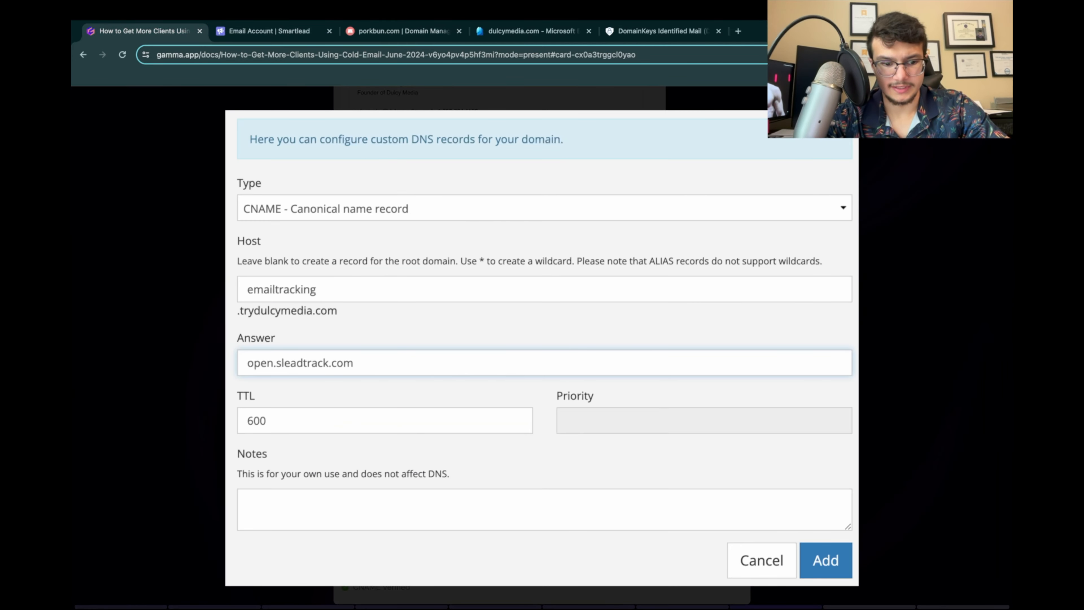
key("Escape")
scroll(542, 341, "down", 2)
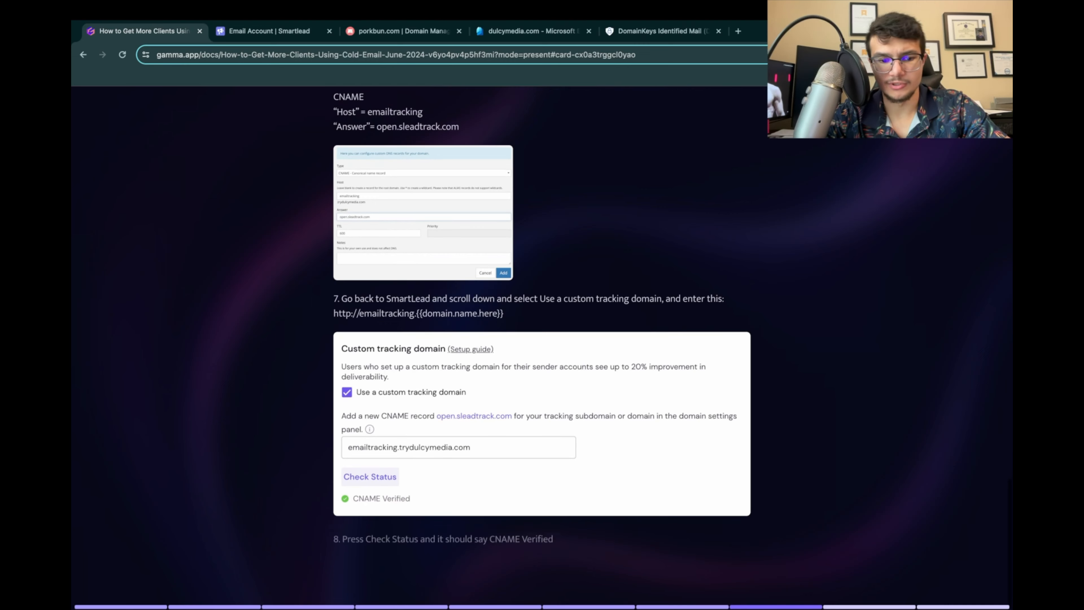
left_click(269, 31)
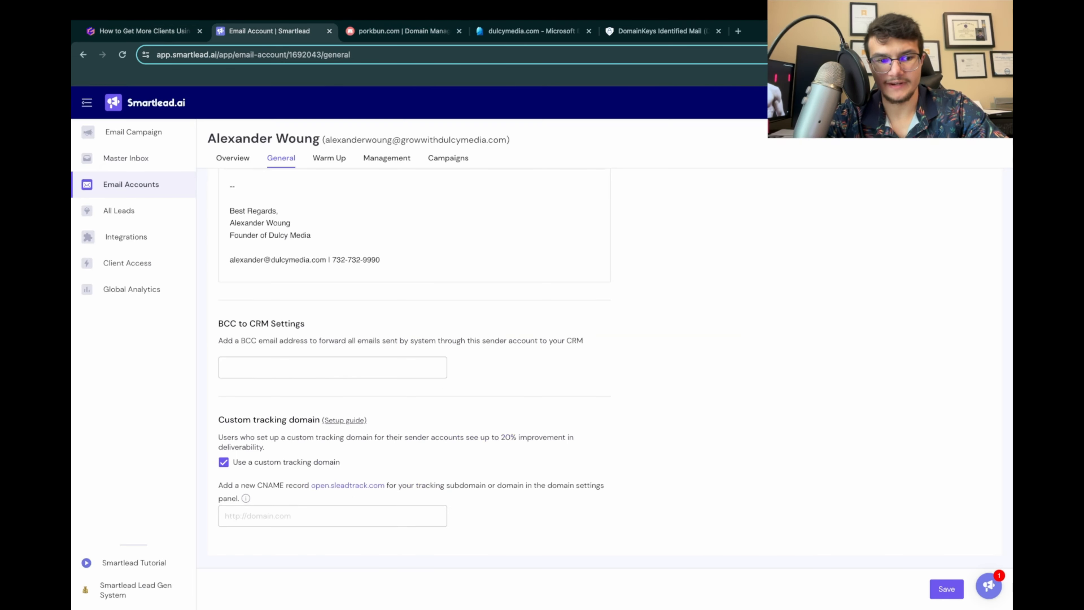
scroll(333, 427, "up", 1)
left_click(333, 516)
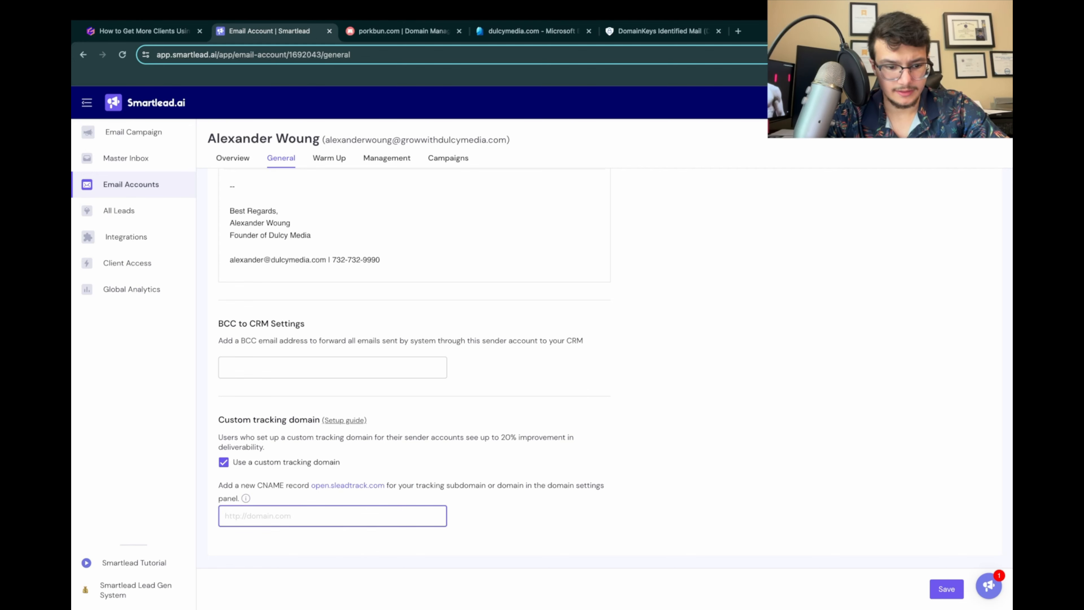
left_click(144, 31)
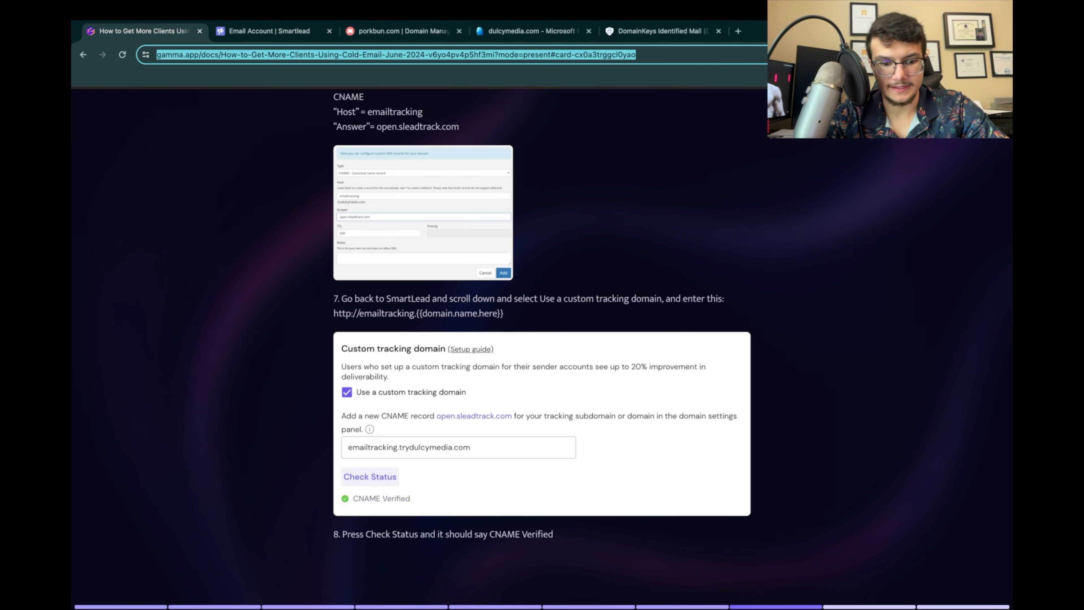
scroll(542, 350, "up", 1)
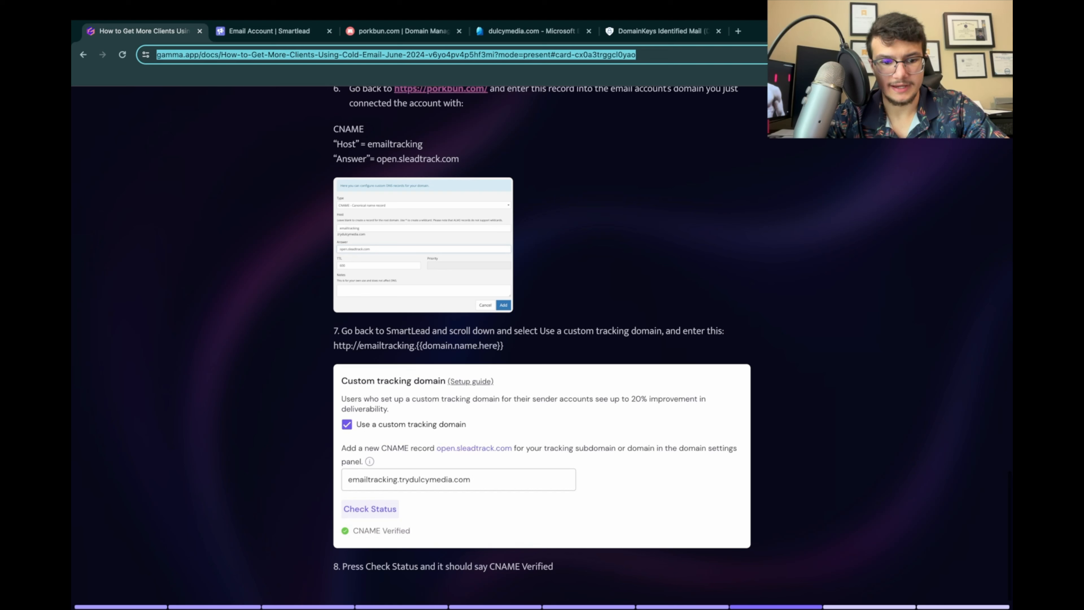
left_click_drag(334, 345, 504, 345)
key("ctrl+c")
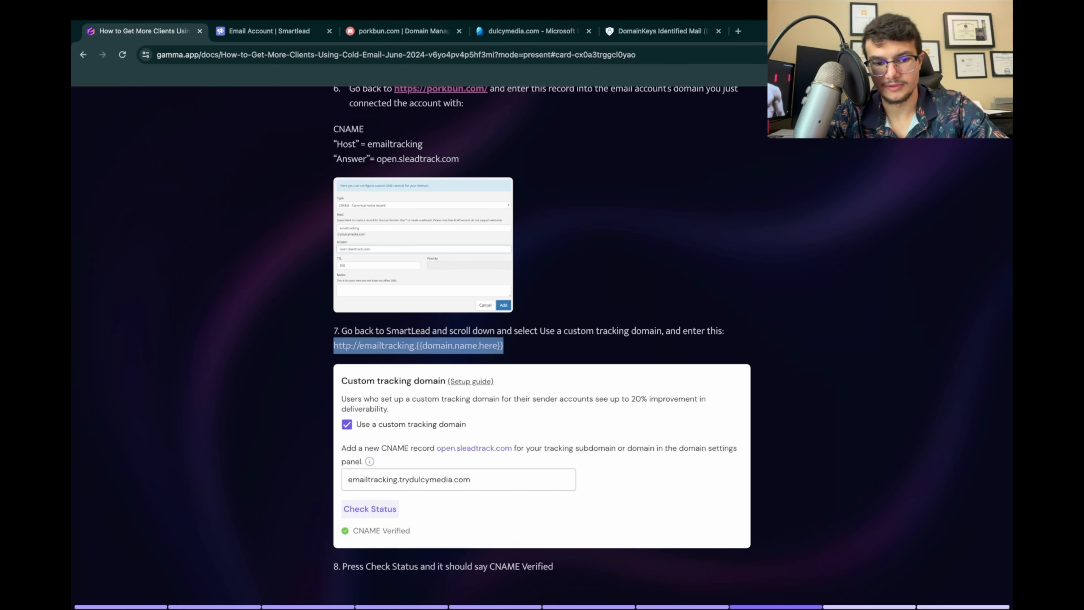
left_click(508, 346)
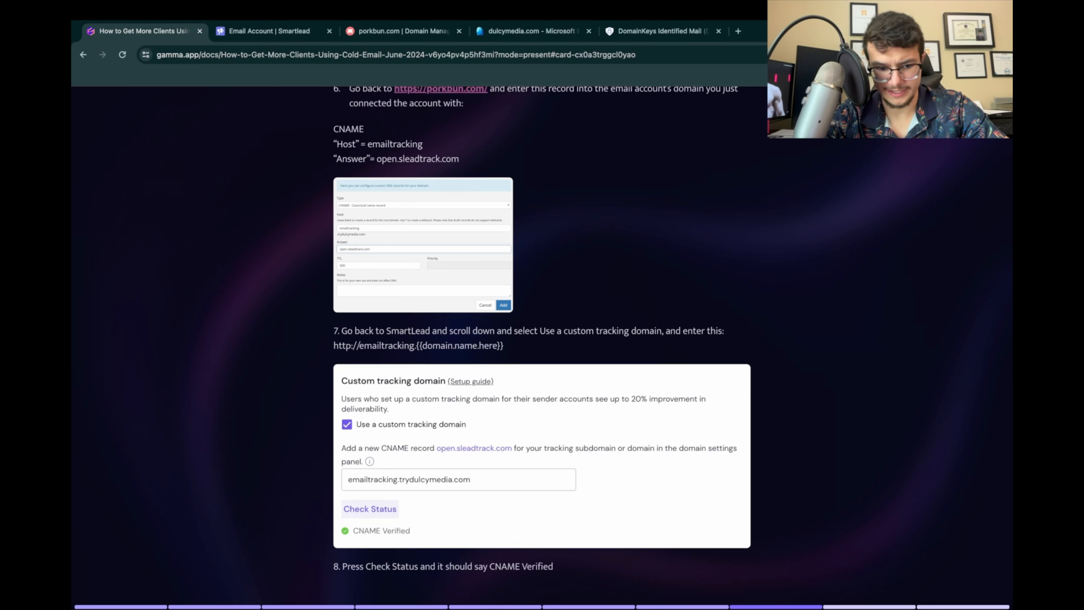
left_click(542, 455)
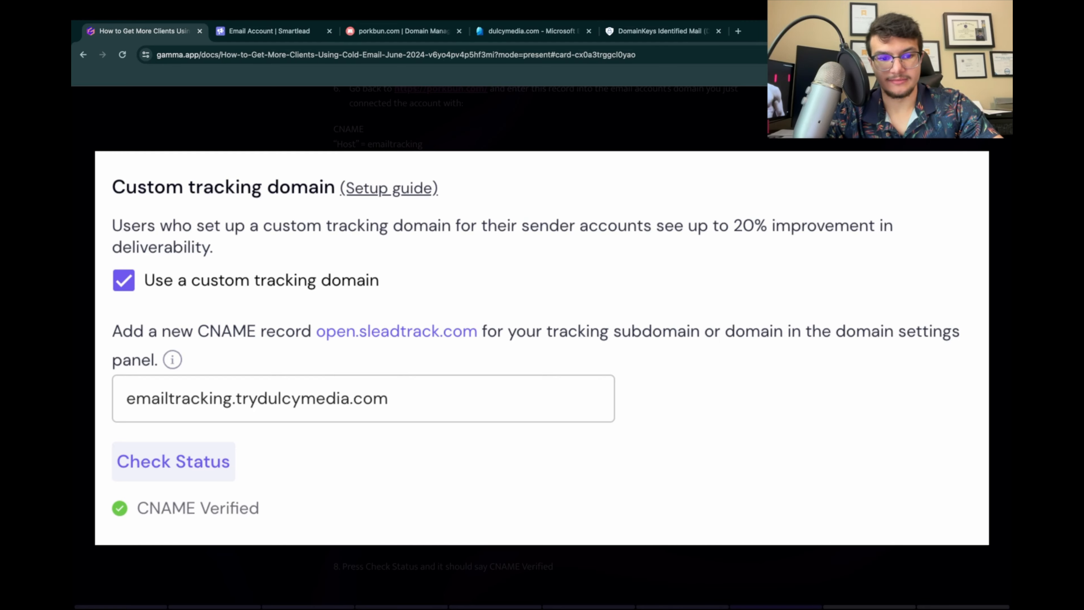
key("Escape")
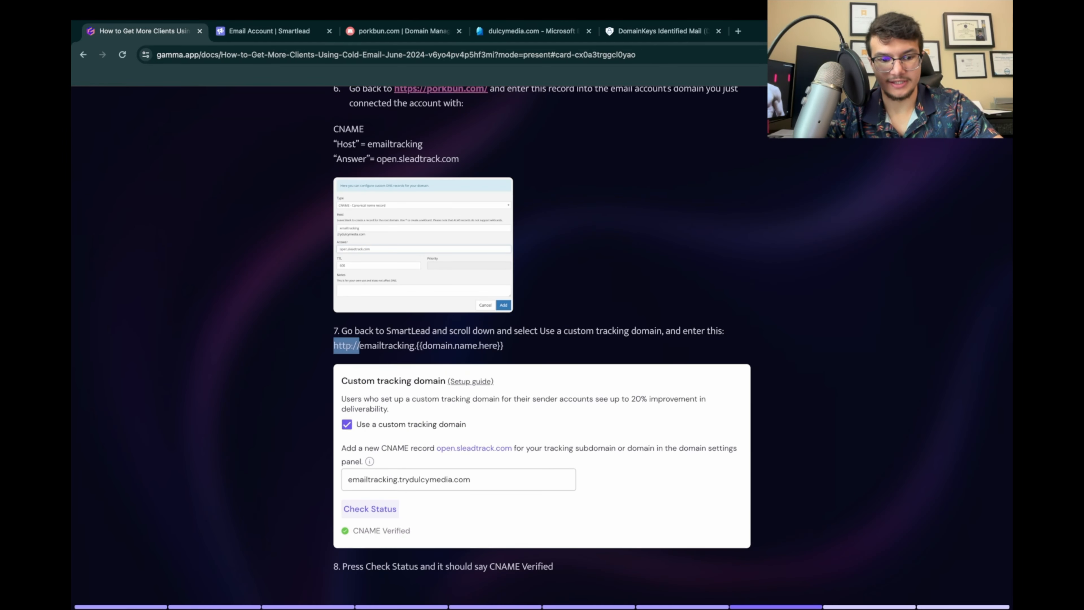
left_click(269, 30)
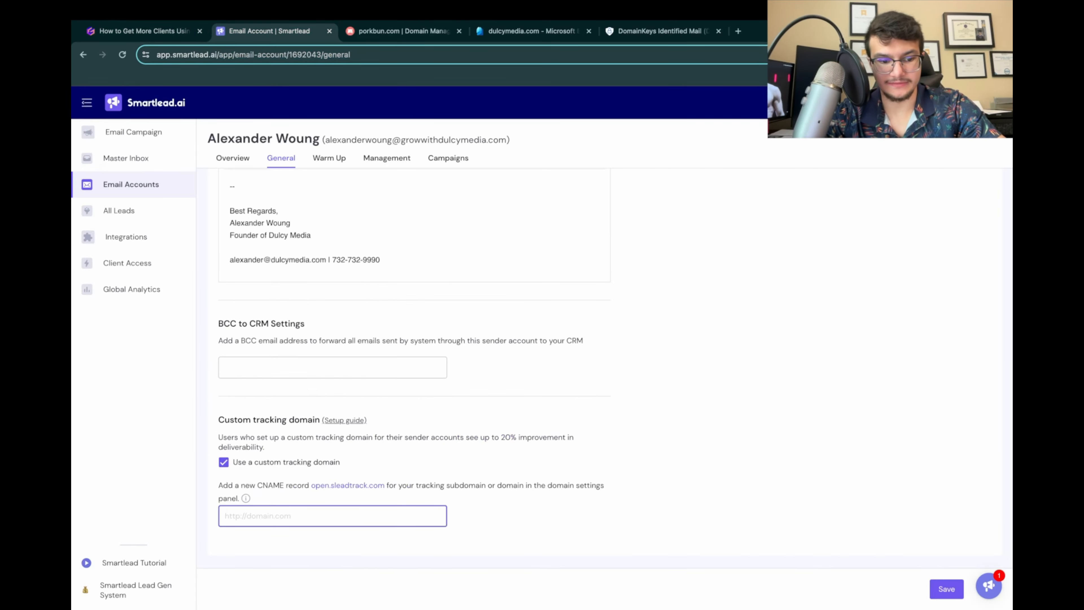
key("ctrl+v")
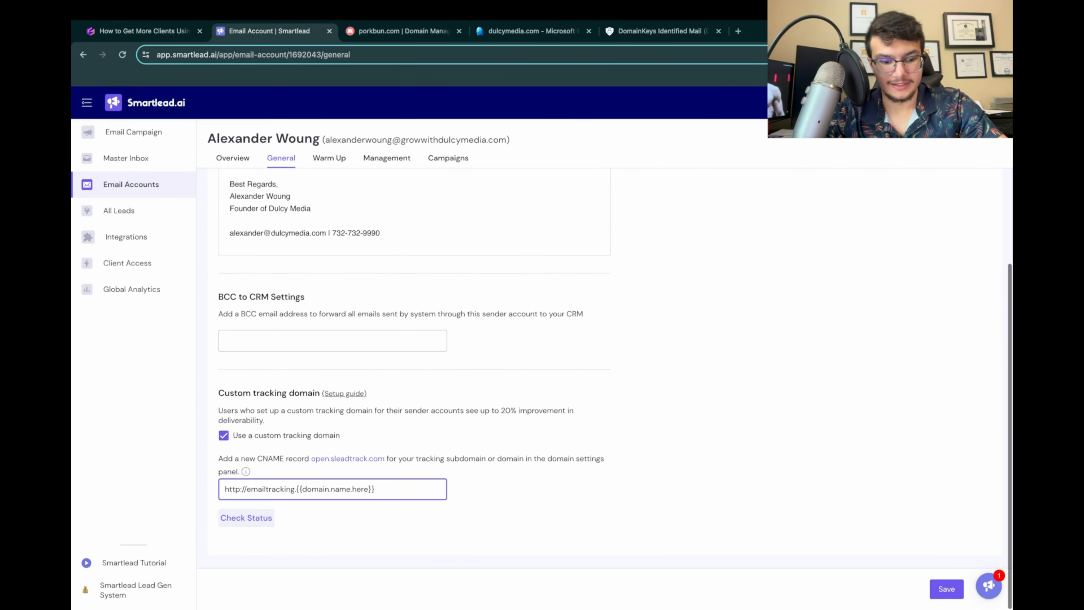
left_click_drag(295, 489, 375, 489)
type("g")
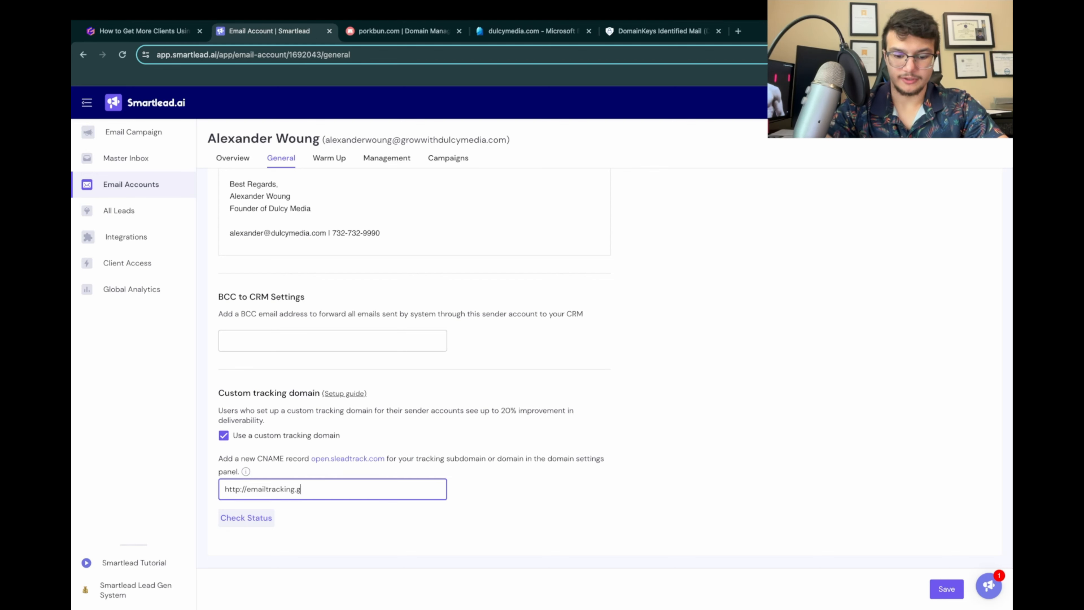
type("rowwithdulc")
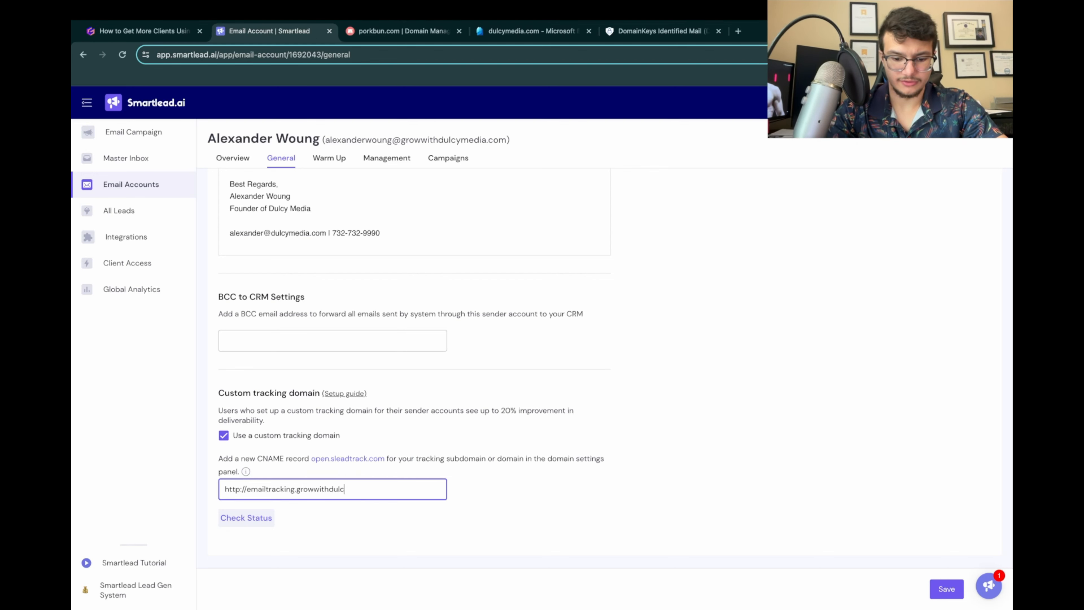
type("ymedia")
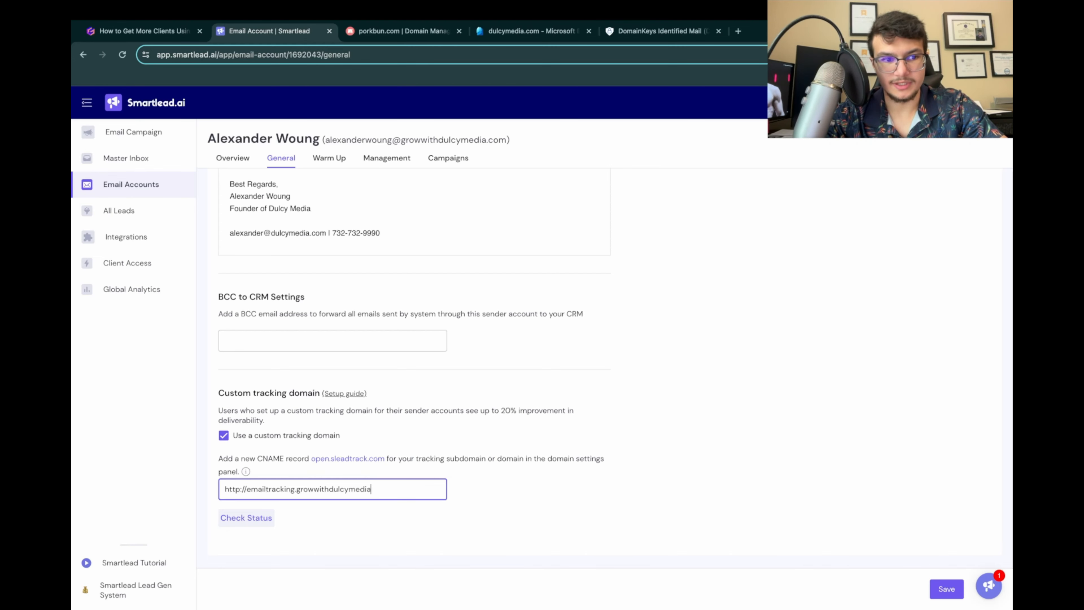
key("ctrl+shift+Tab")
key("ctrl+Tab")
type(".c")
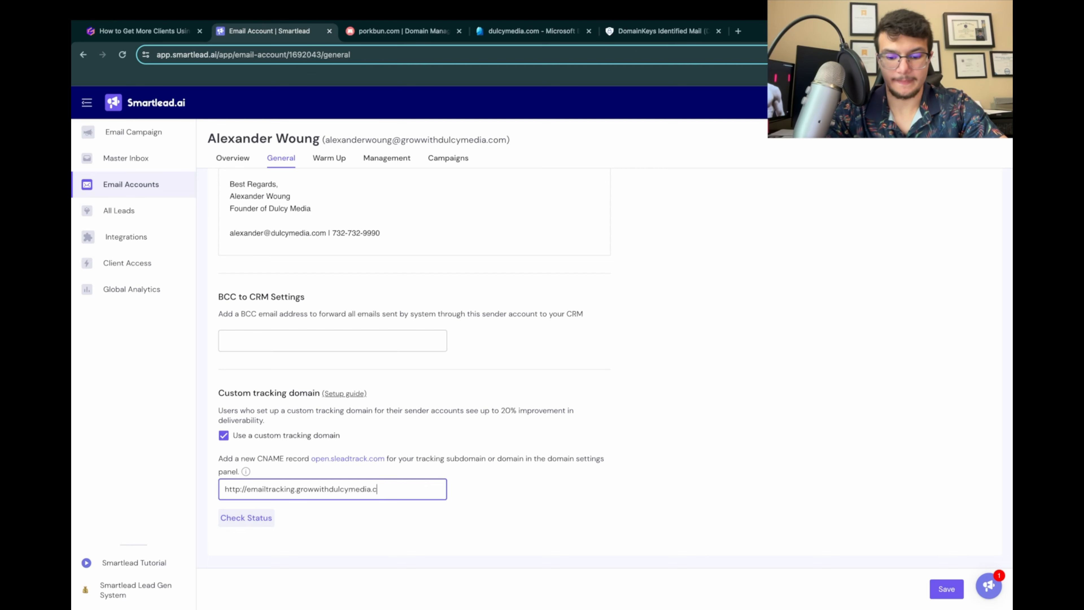
type("om")
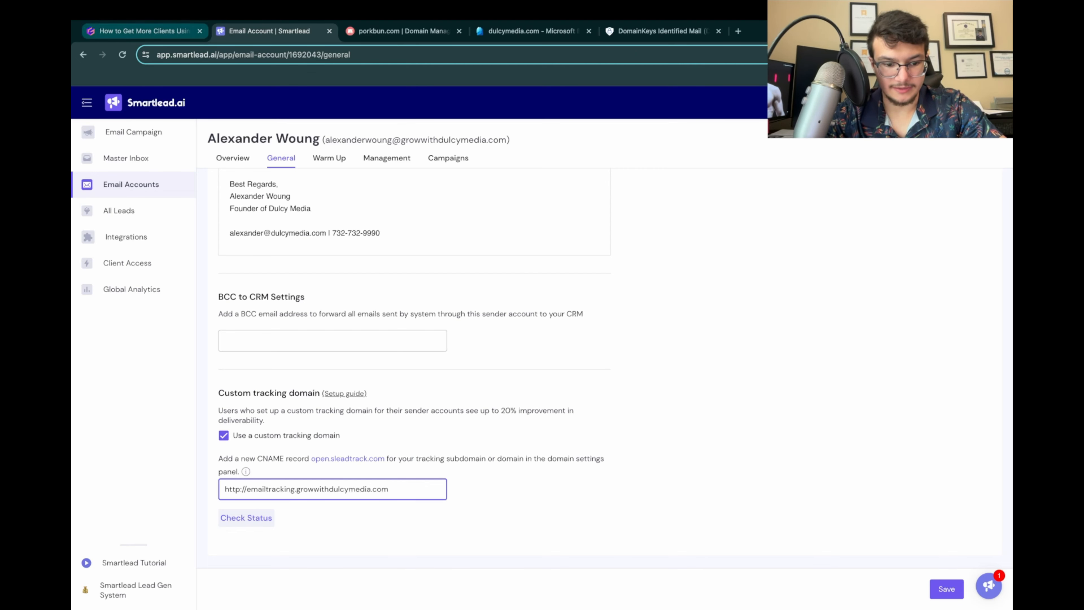
left_click(246, 518)
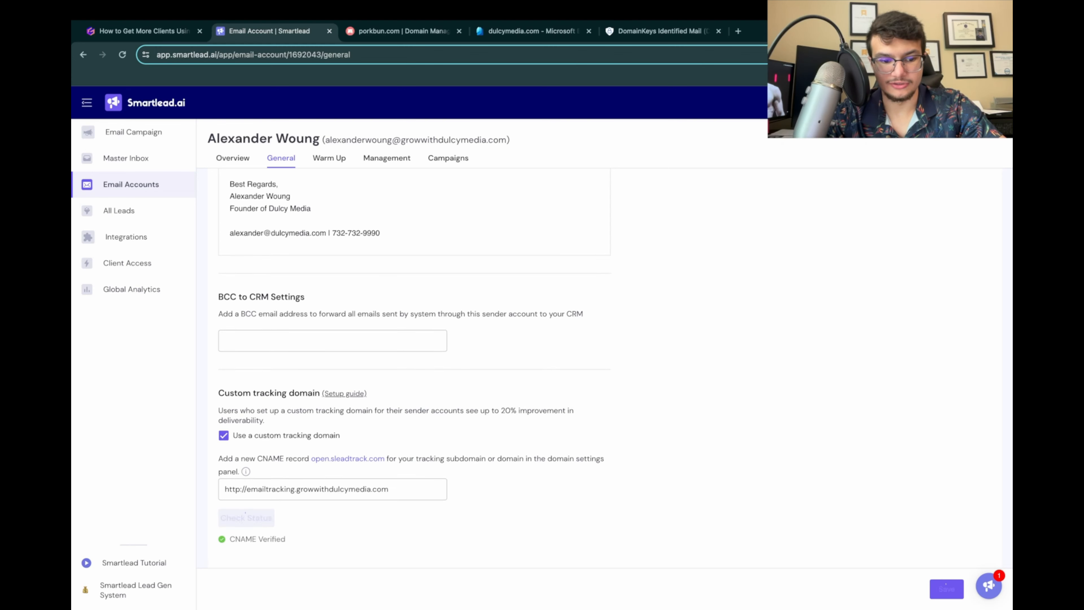
scroll(414, 367, "down", 1)
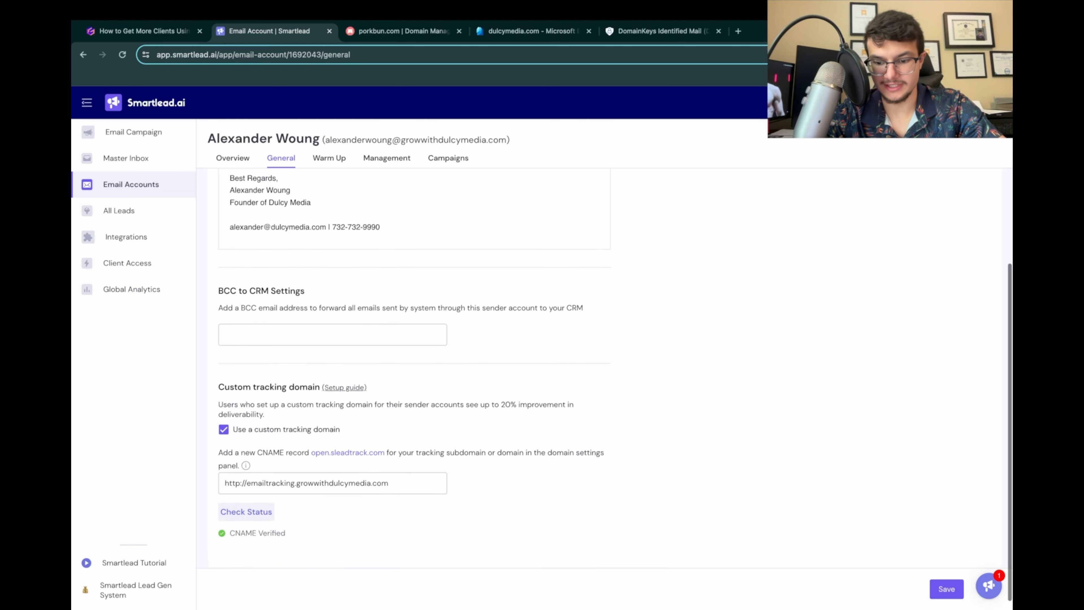
scroll(414, 367, "up", 6)
Step: Read the presentation's introduction to the 14-day email warm-up process, and view the account's warm-up settings in Smartlead
key("ctrl+shift+Tab")
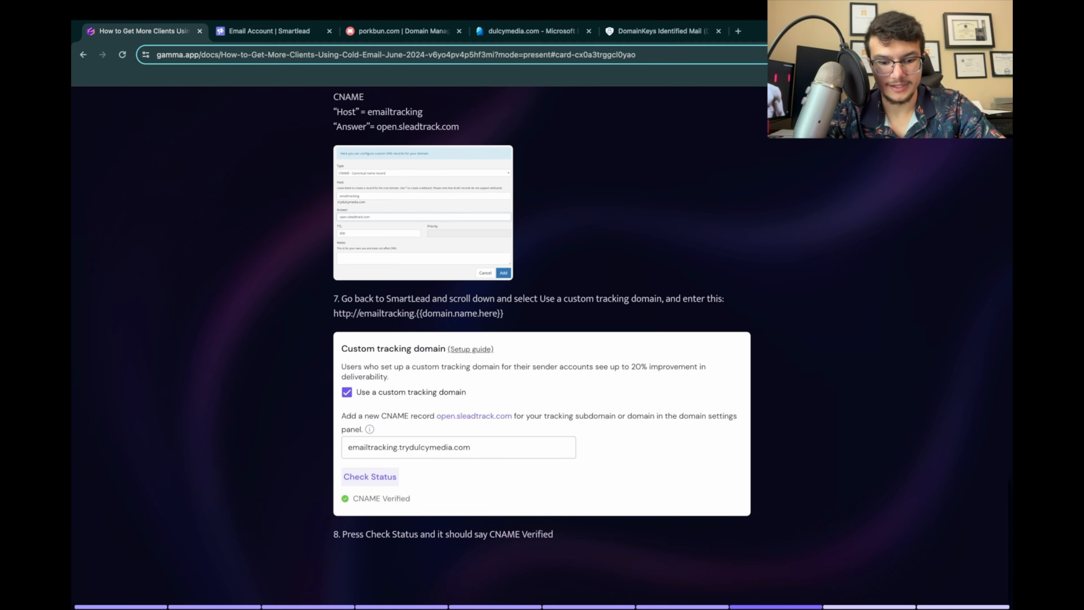
scroll(542, 349, "down", 5)
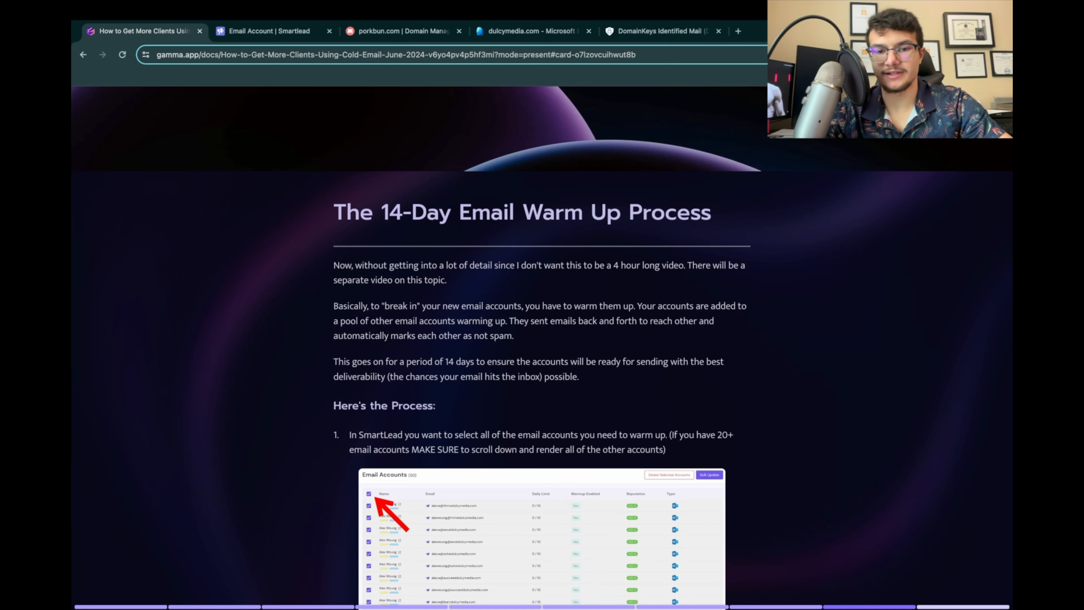
scroll(542, 348, "down", 1)
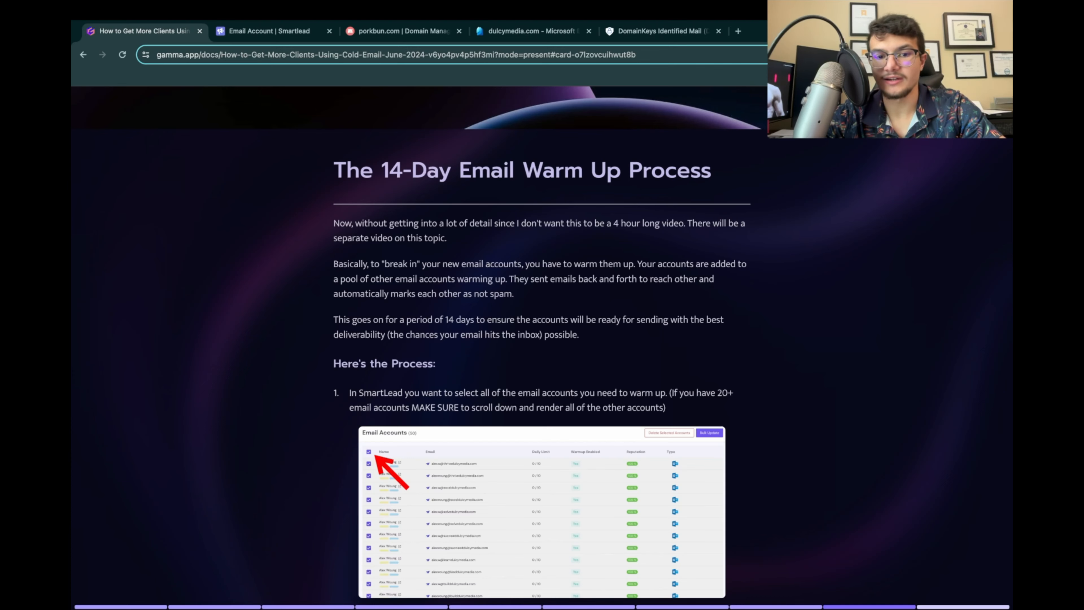
scroll(542, 348, "down", 1)
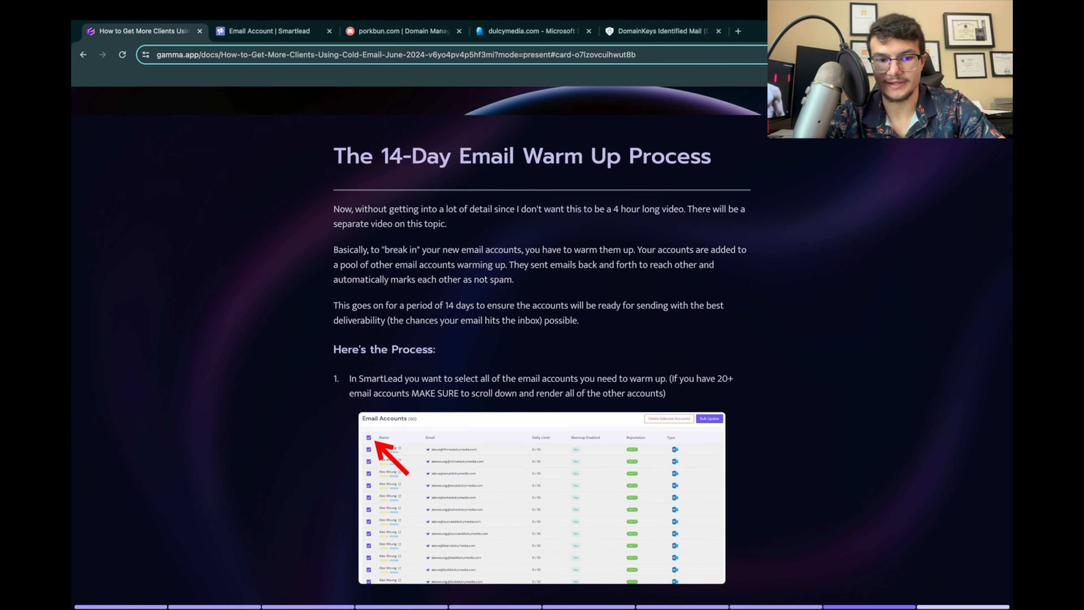
scroll(367, 369, "down", 1)
key("ctrl+Tab")
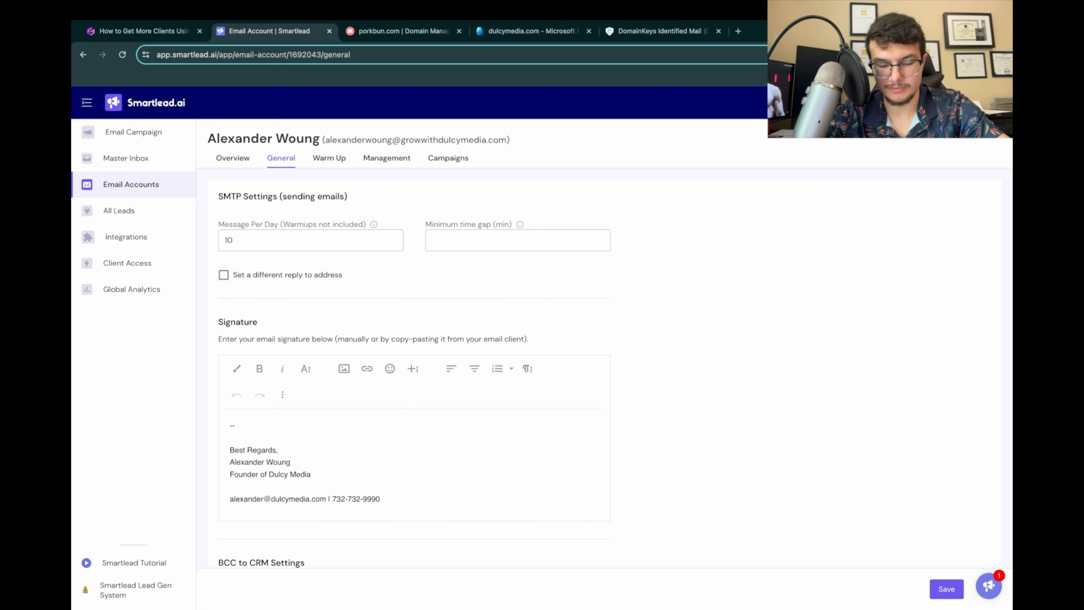
left_click(329, 158)
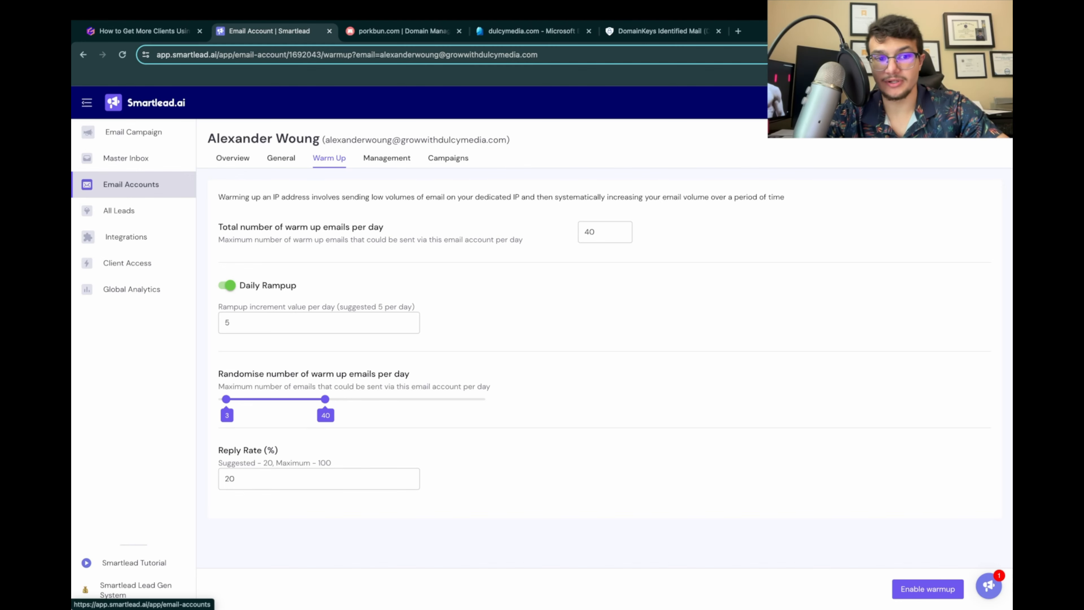
Step: Review the presentation's warm-up instructions on selecting all email accounts, rendering lists of 20+ accounts and bulk updating them
left_click(141, 31)
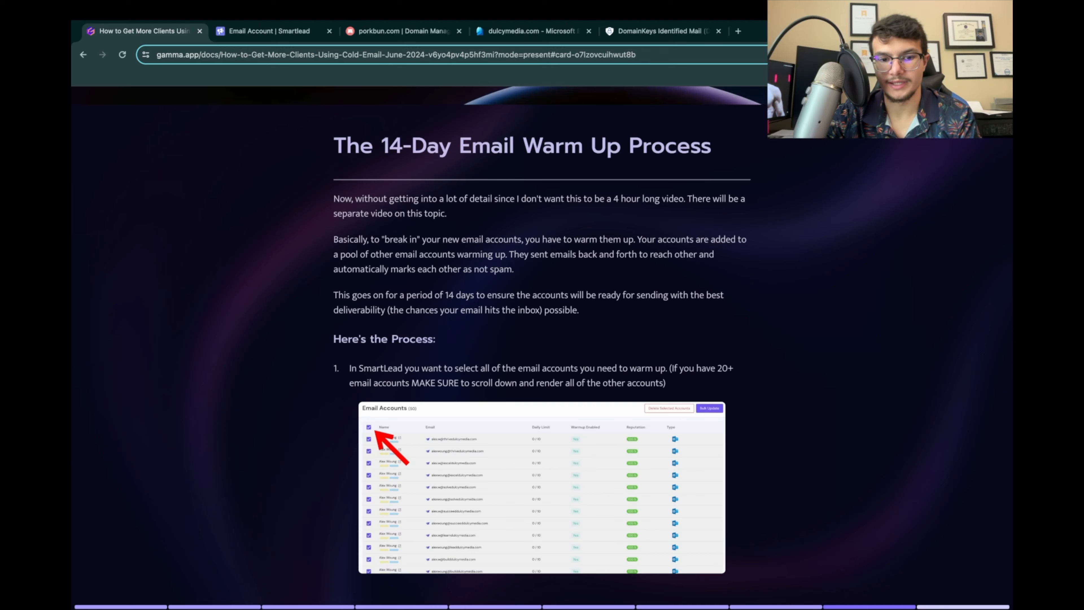
scroll(543, 348, "down", 1)
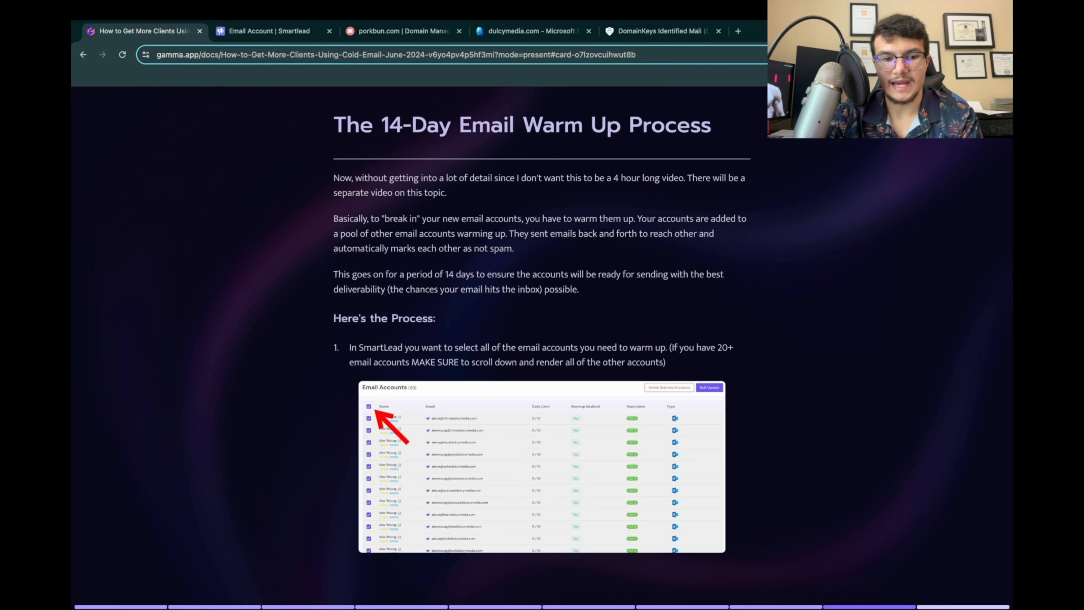
scroll(542, 329, "down", 1)
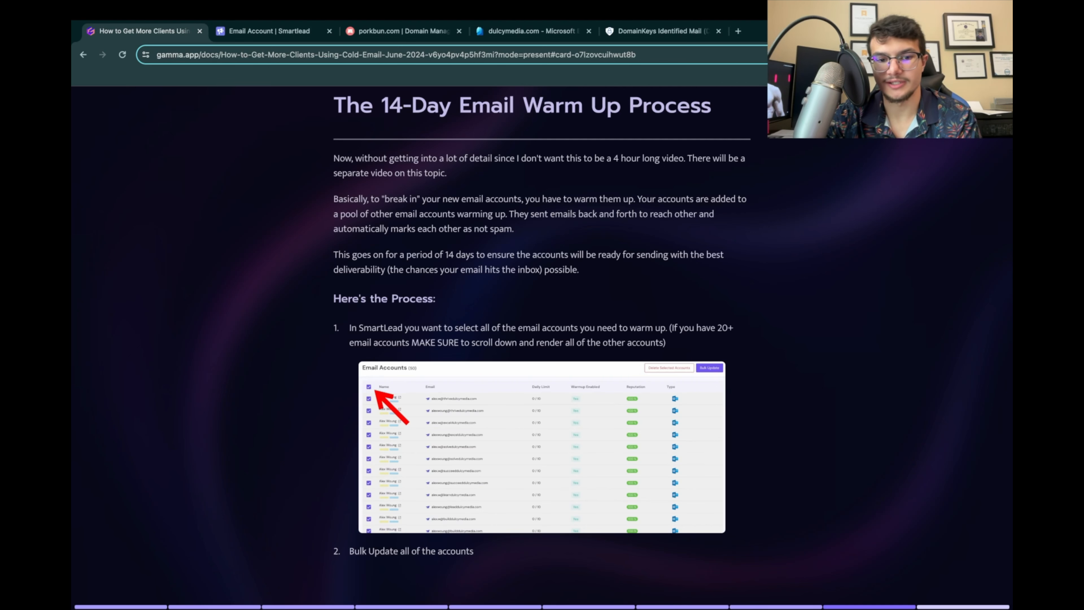
scroll(542, 321, "down", 1)
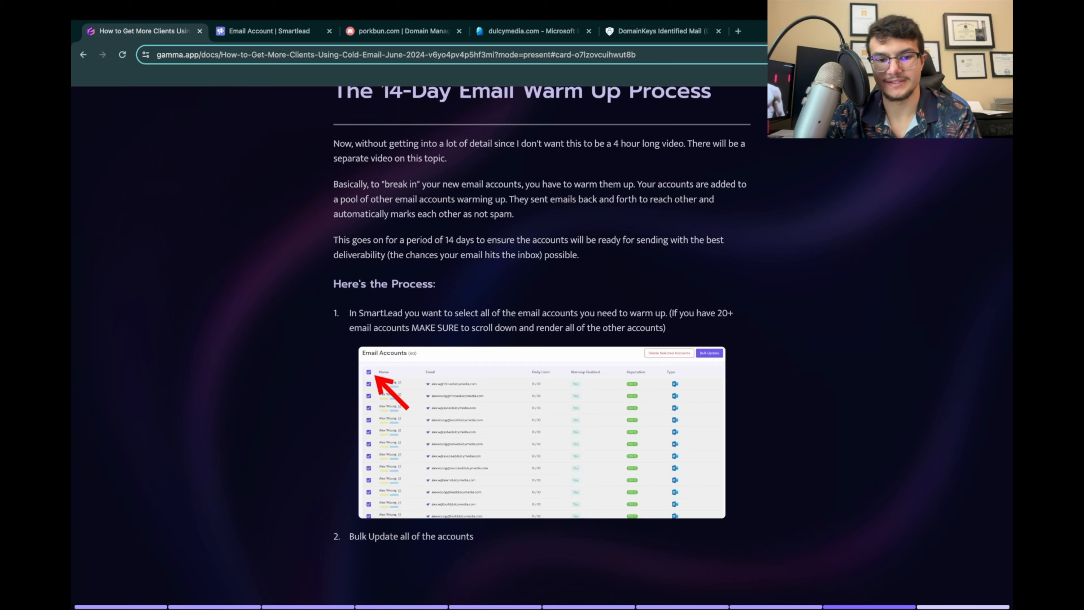
scroll(542, 342, "down", 2)
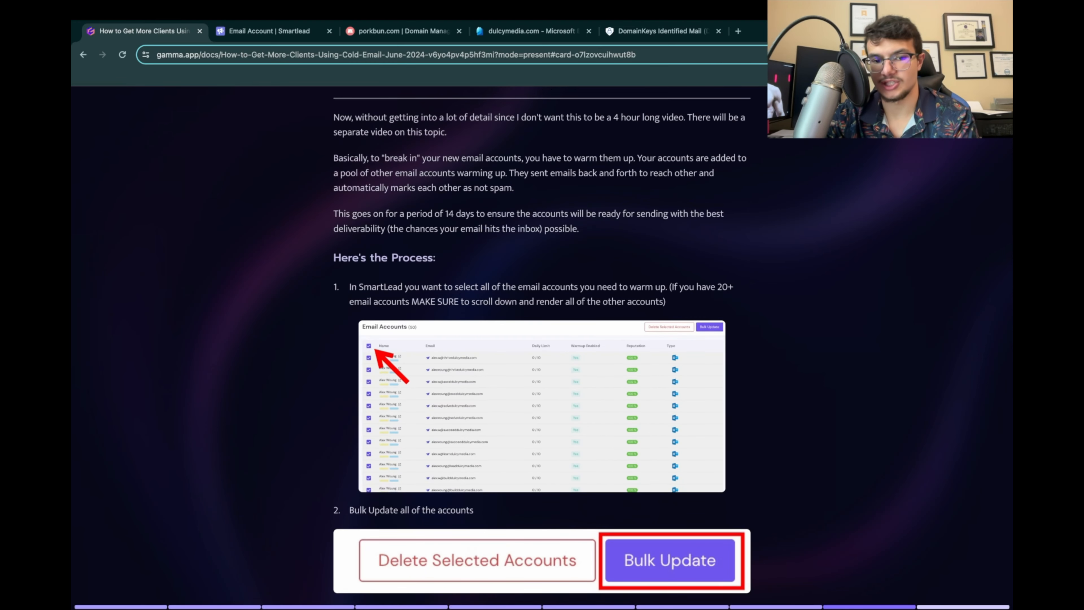
scroll(542, 342, "down", 5)
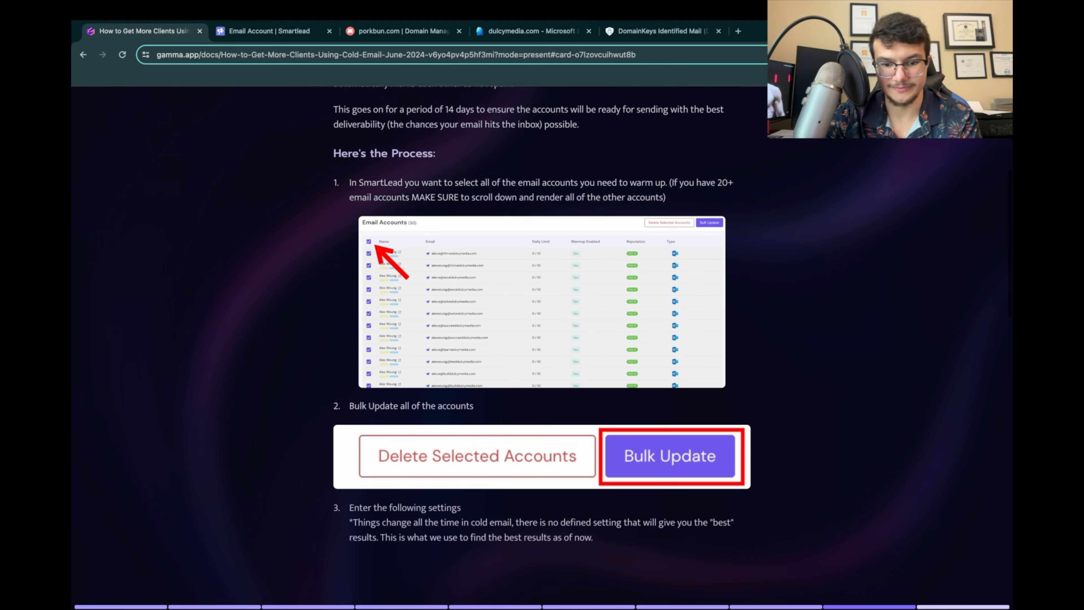
left_click(542, 302)
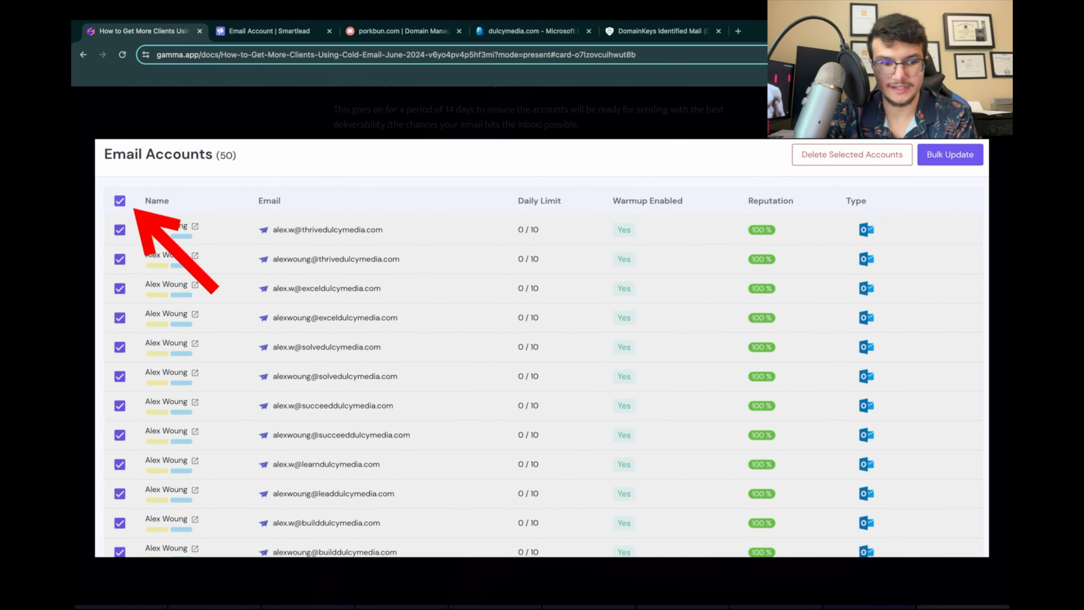
key("Escape")
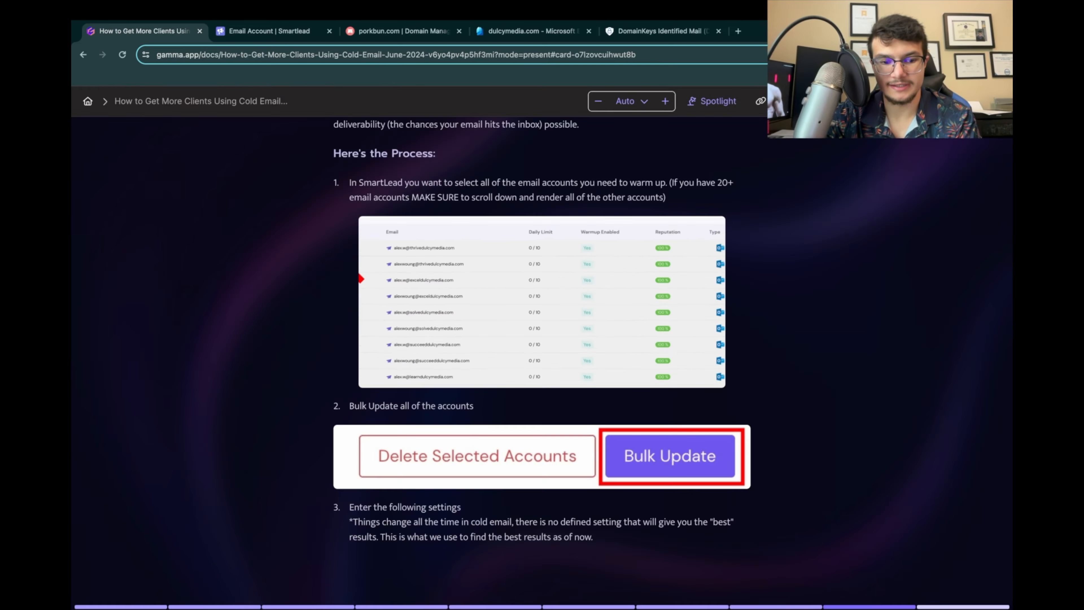
scroll(543, 342, "up", 1)
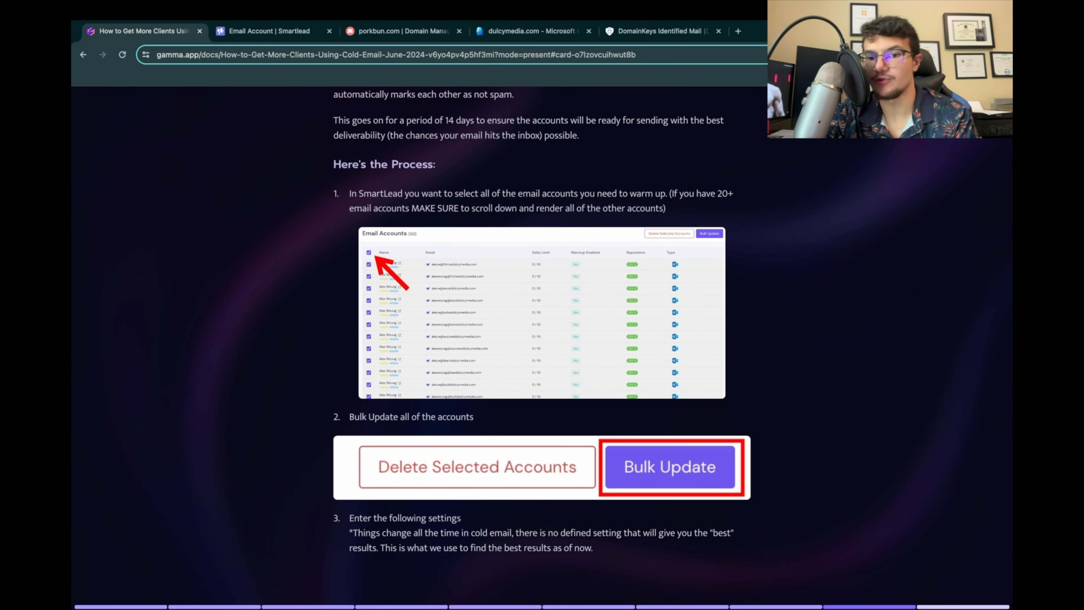
left_click_drag(669, 194, 667, 209)
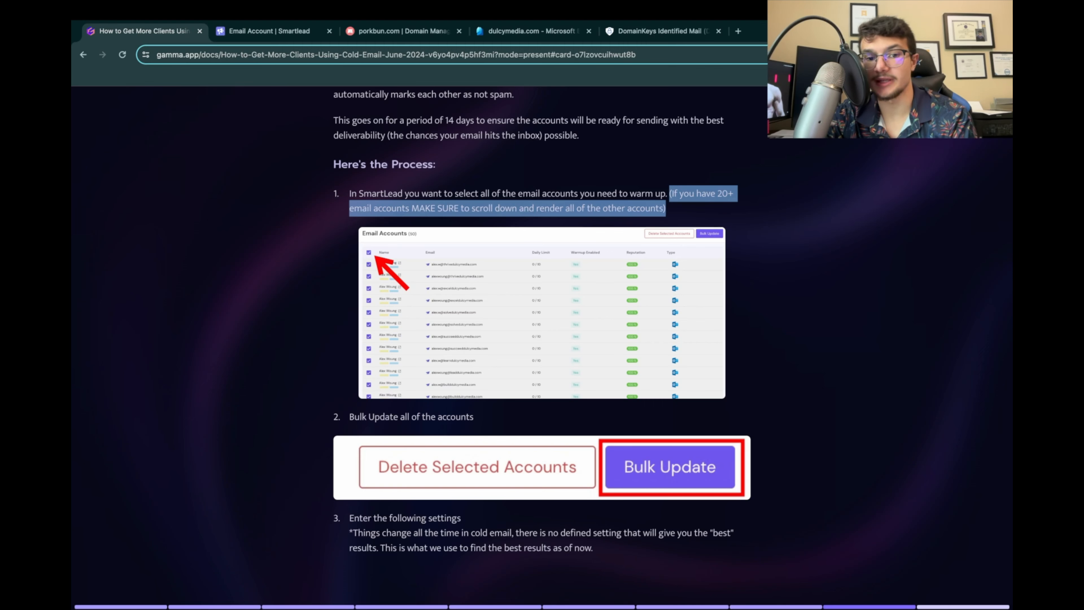
left_click(700, 209)
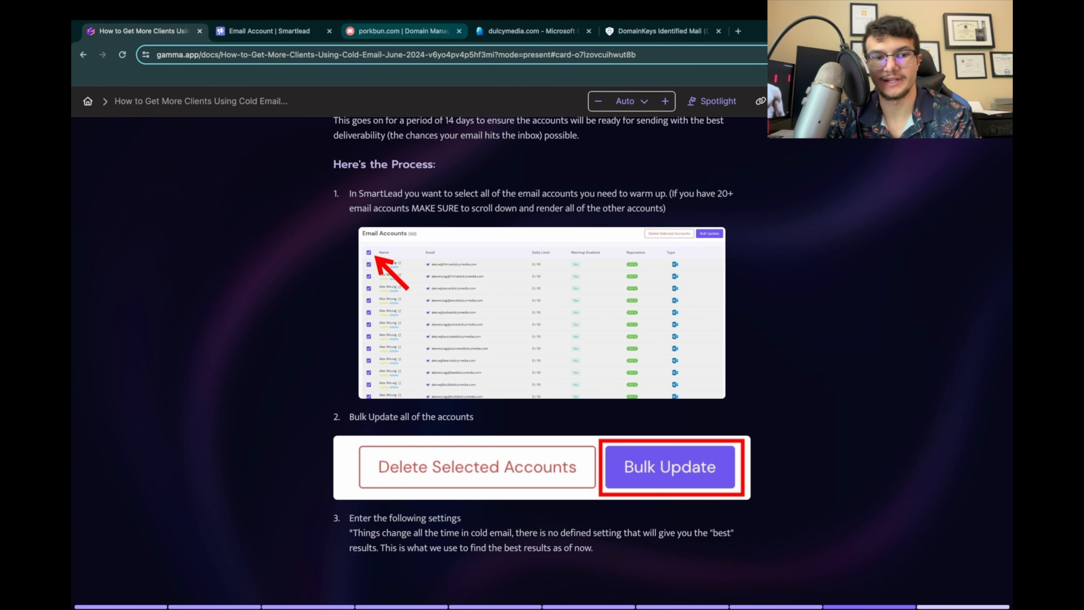
left_click(270, 31)
left_click(118, 211)
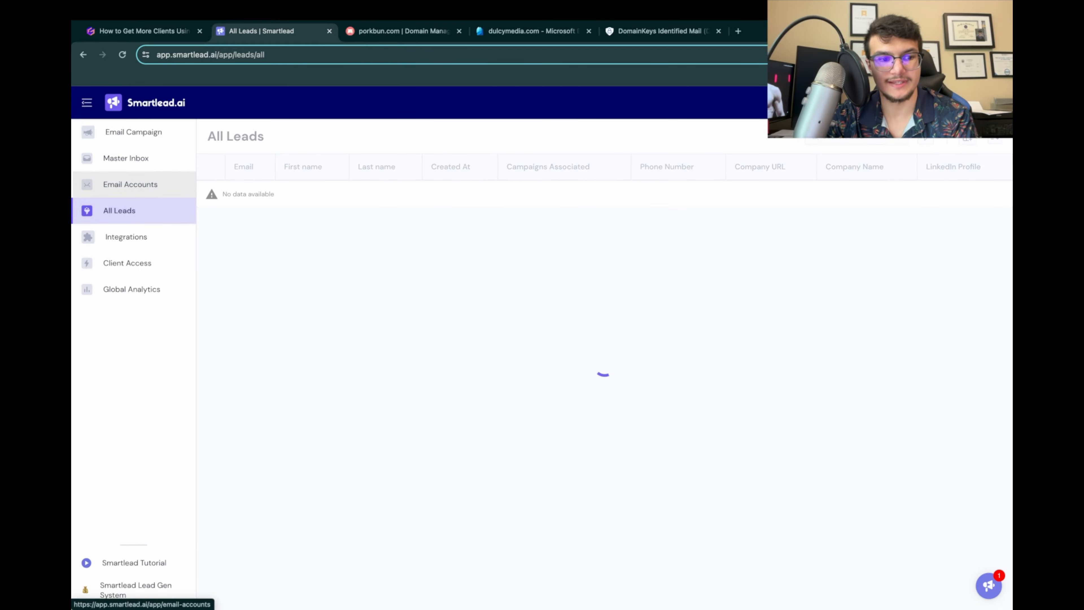
left_click(130, 185)
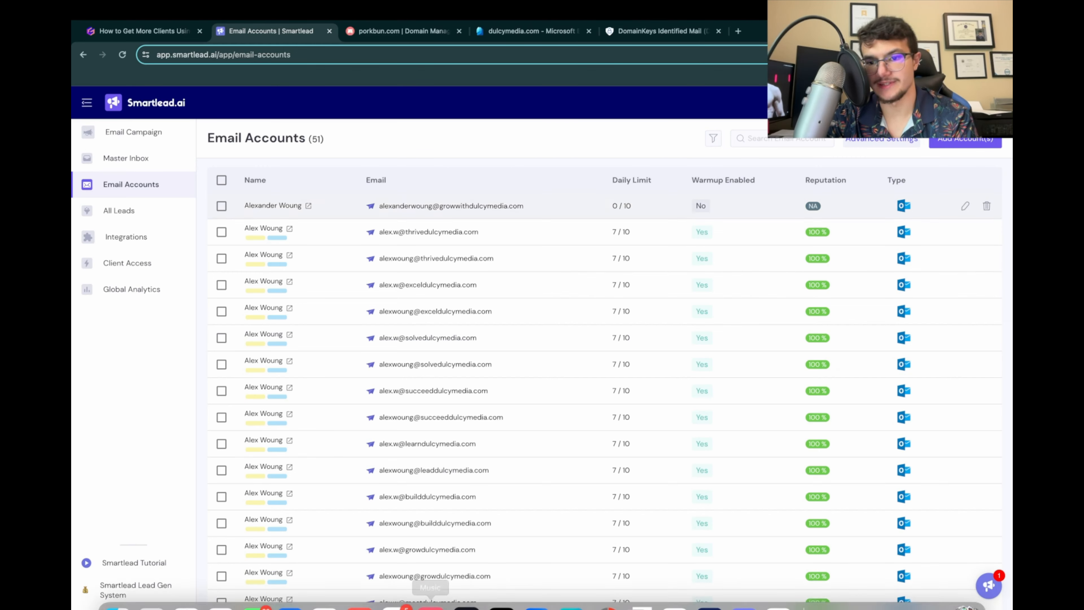
left_click(221, 180)
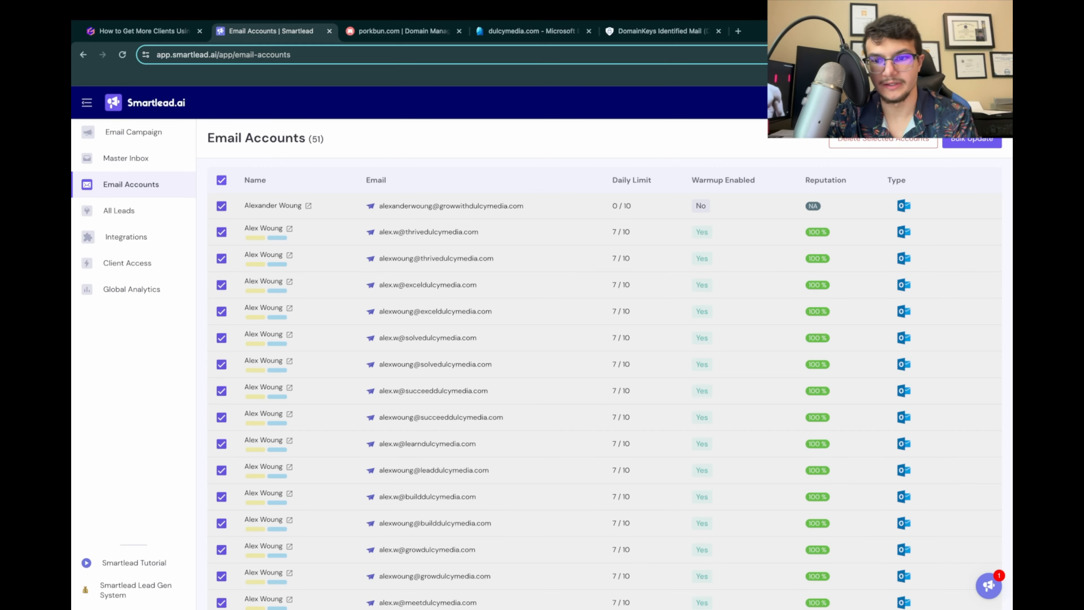
left_click(972, 139)
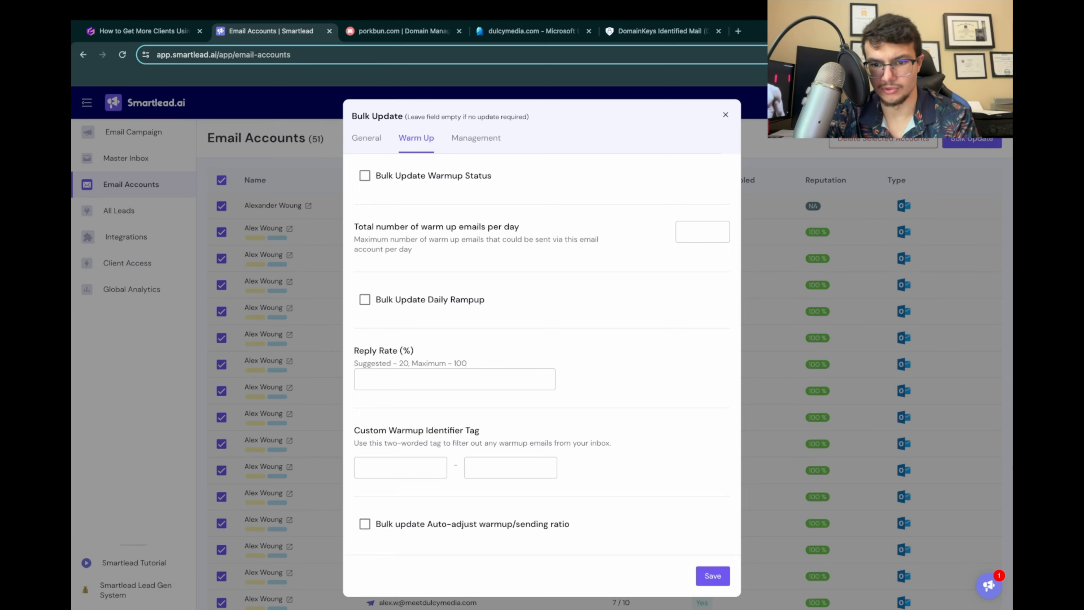
key("Escape")
Step: Render more of the email accounts beyond the first 20 and reselect all the loaded ones
scroll(605, 454, "down", 5)
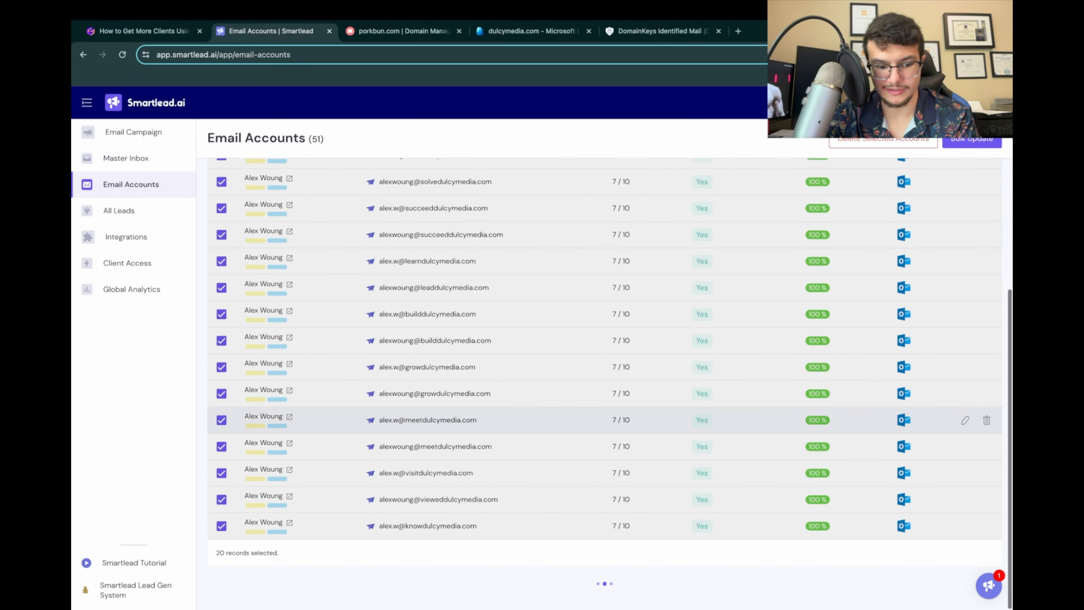
scroll(605, 428, "down", 6)
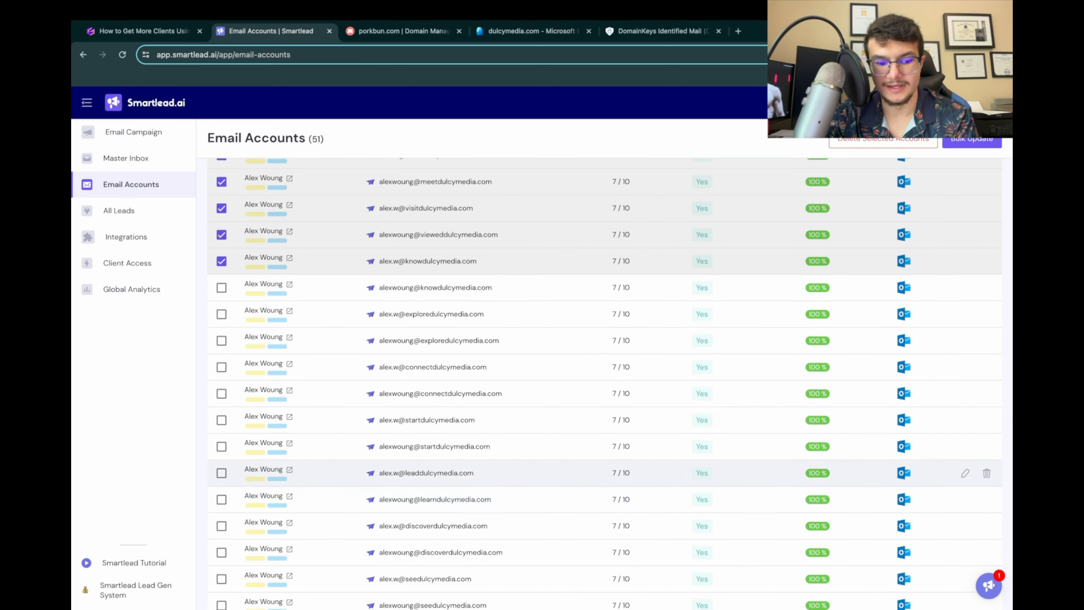
scroll(604, 367, "up", 12)
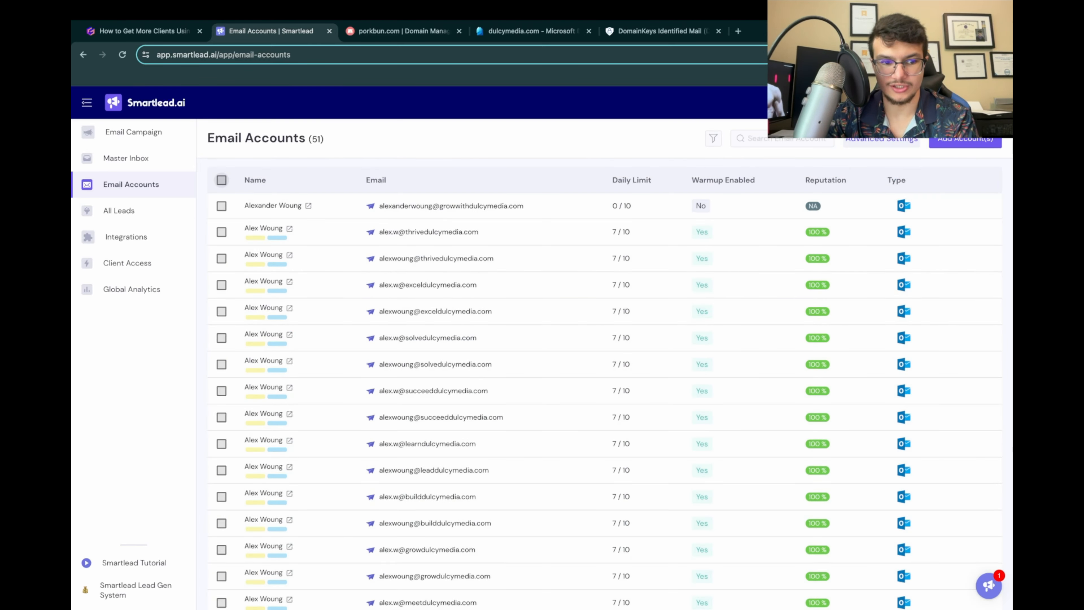
scroll(605, 470, "down", 20)
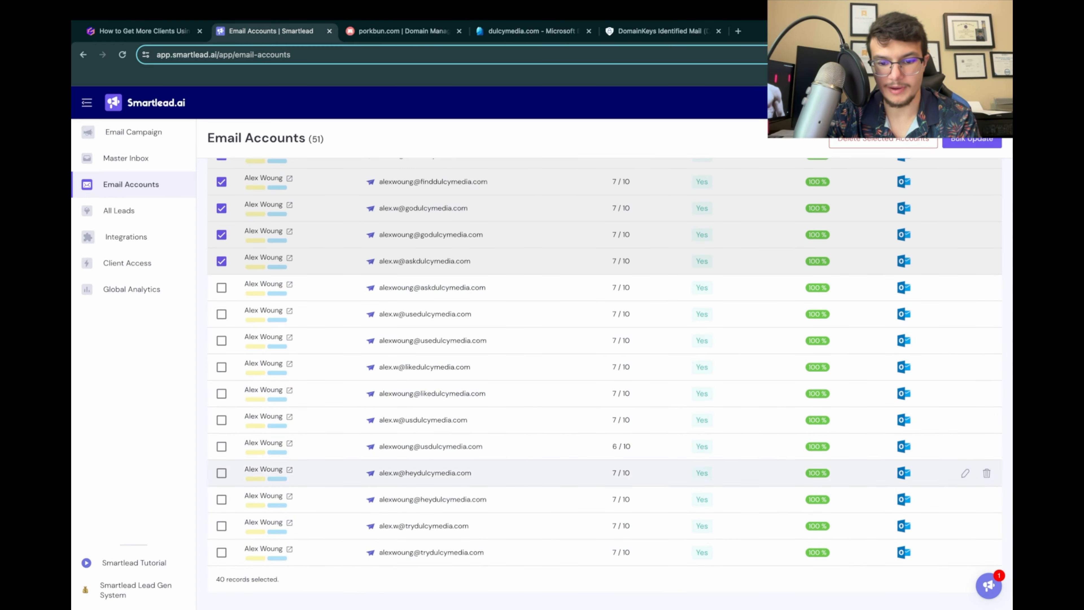
scroll(605, 314, "up", 15)
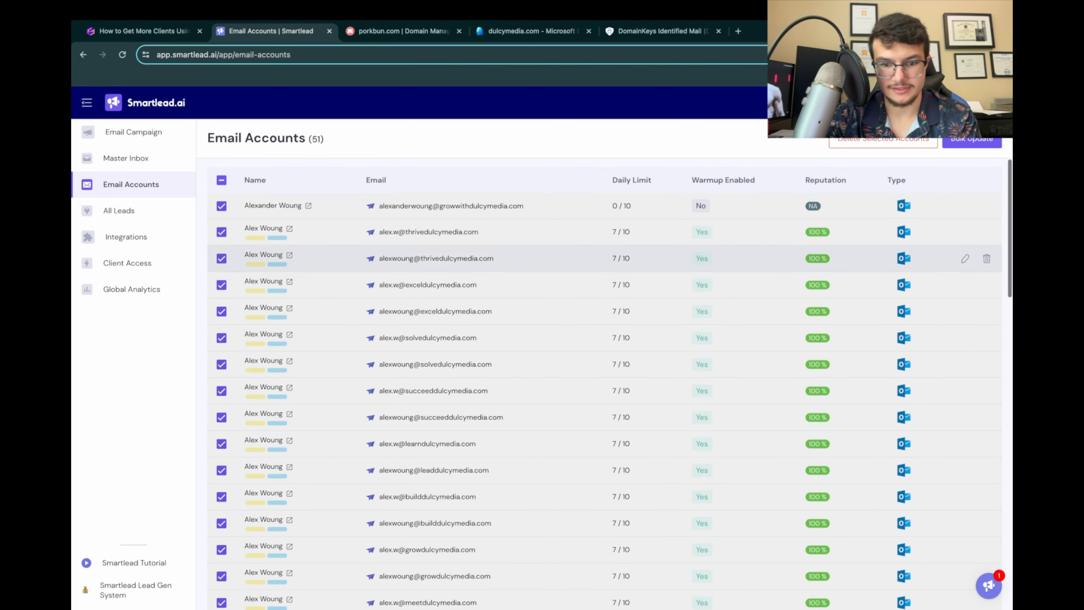
Step: Bulk update only the growwithdulcymedia.com account, setting its warmup status to Active and the total warm up emails per day to 50
left_click(222, 180)
left_click(222, 206)
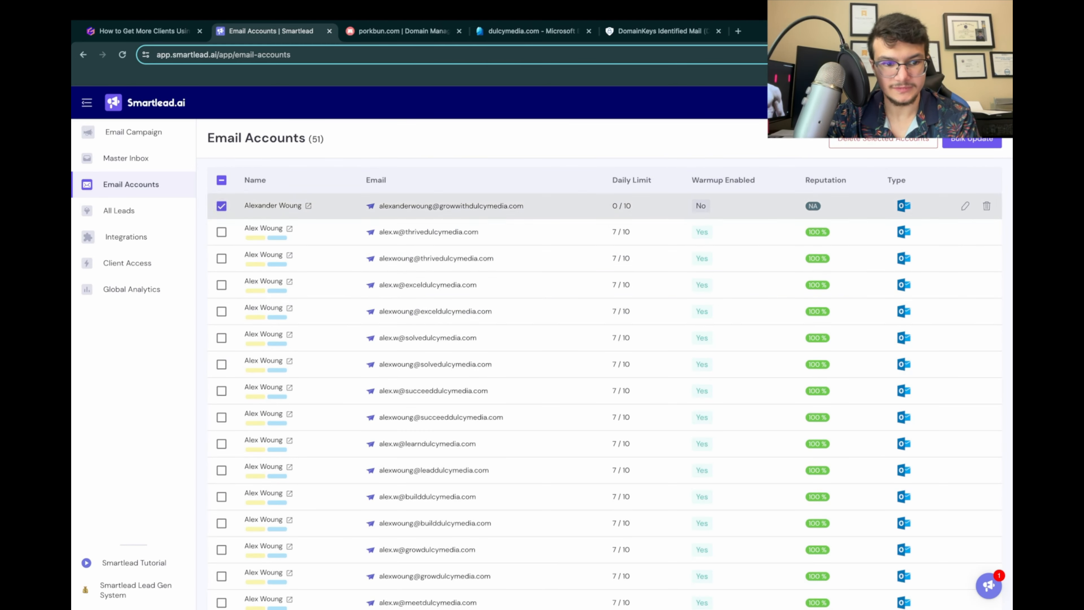
left_click(972, 139)
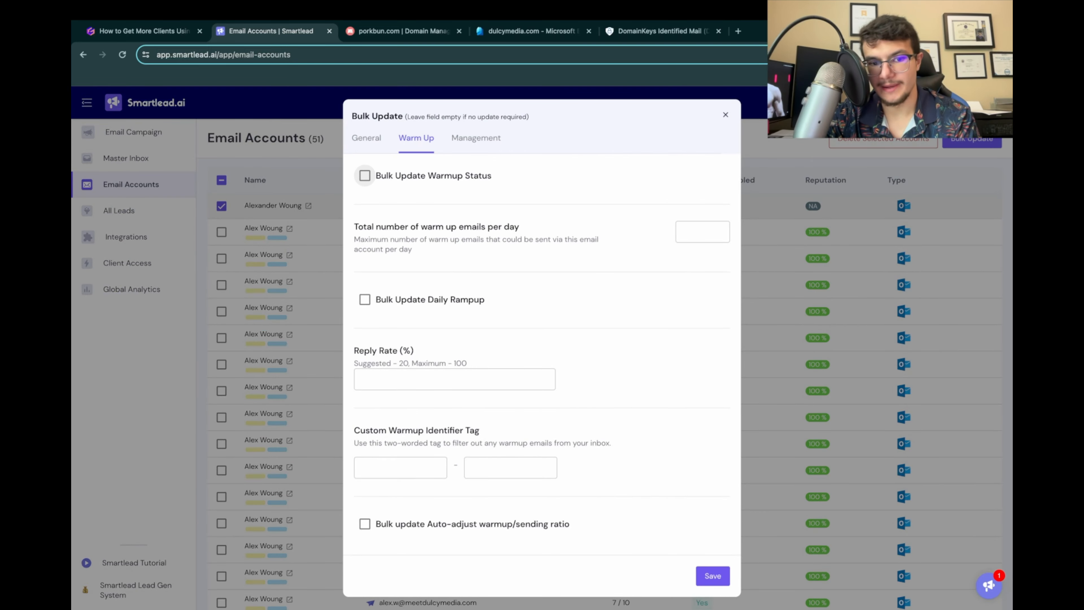
left_click(365, 175)
left_click(516, 200)
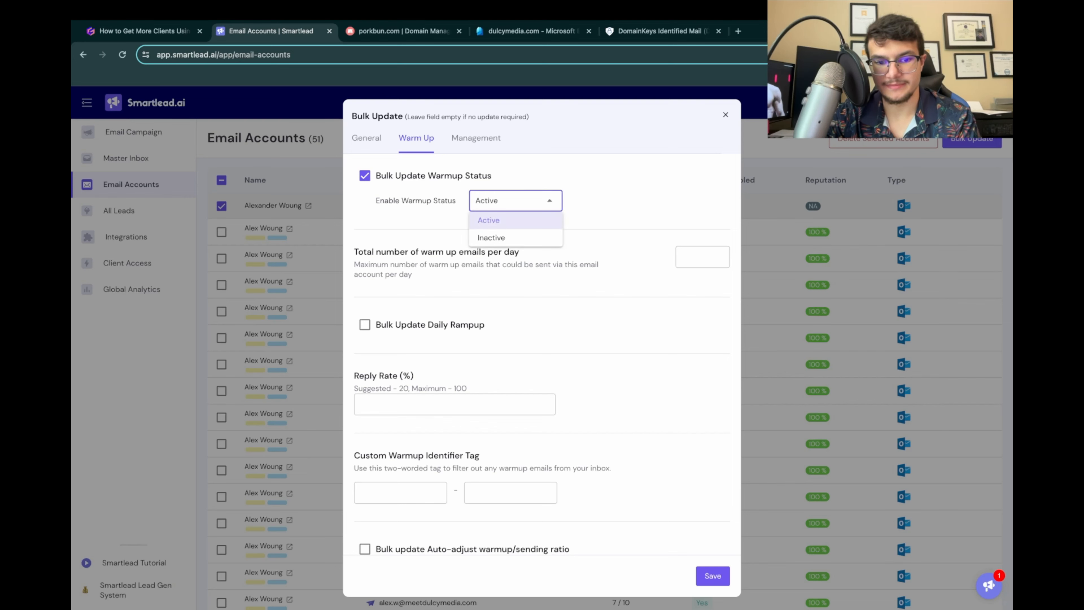
left_click(509, 220)
left_click(703, 257)
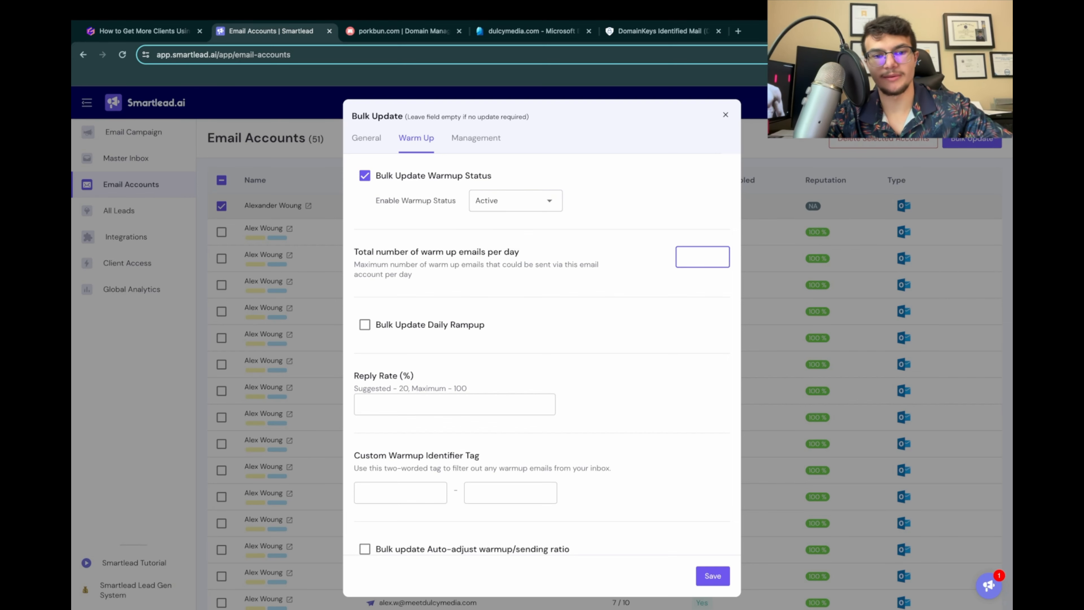
type("0")
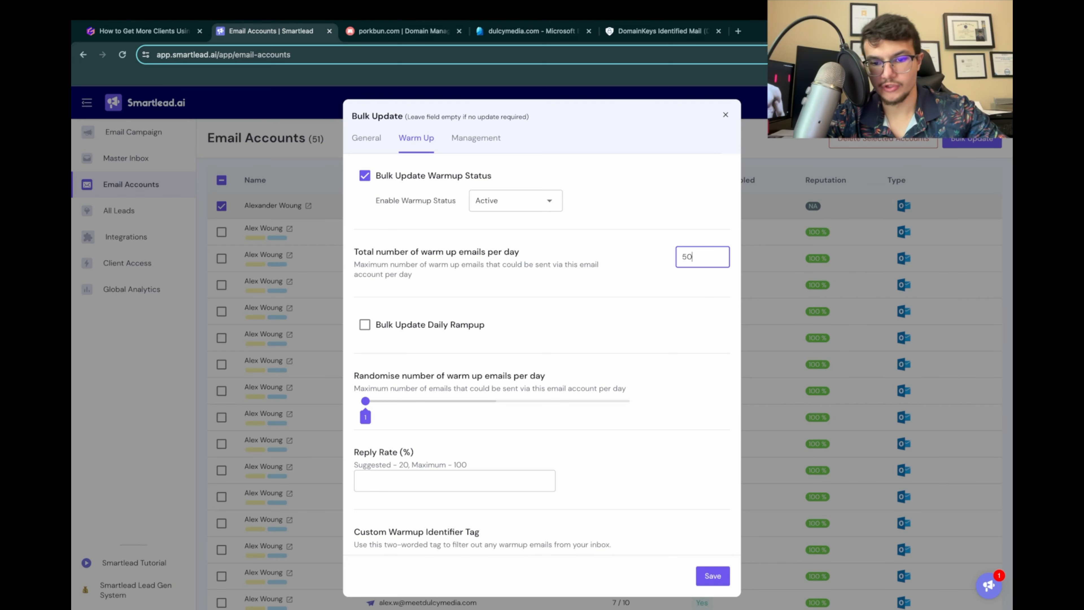
Step: Enable the bulk update of the daily rampup with an increment of 5 per day
scroll(546, 329, "down", 1)
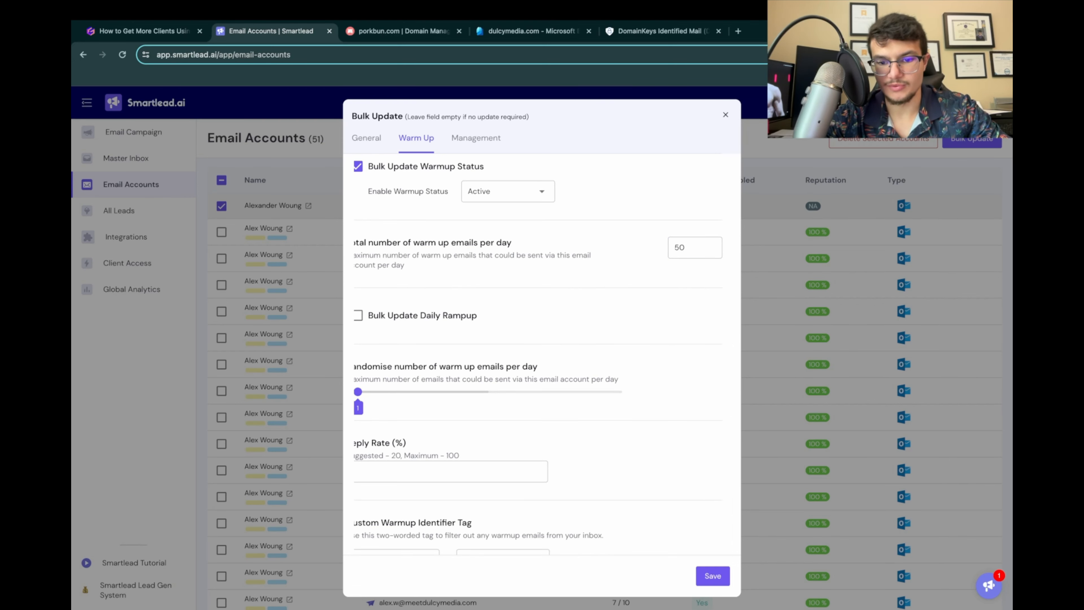
scroll(364, 325, "up", 1)
scroll(365, 324, "left", 1)
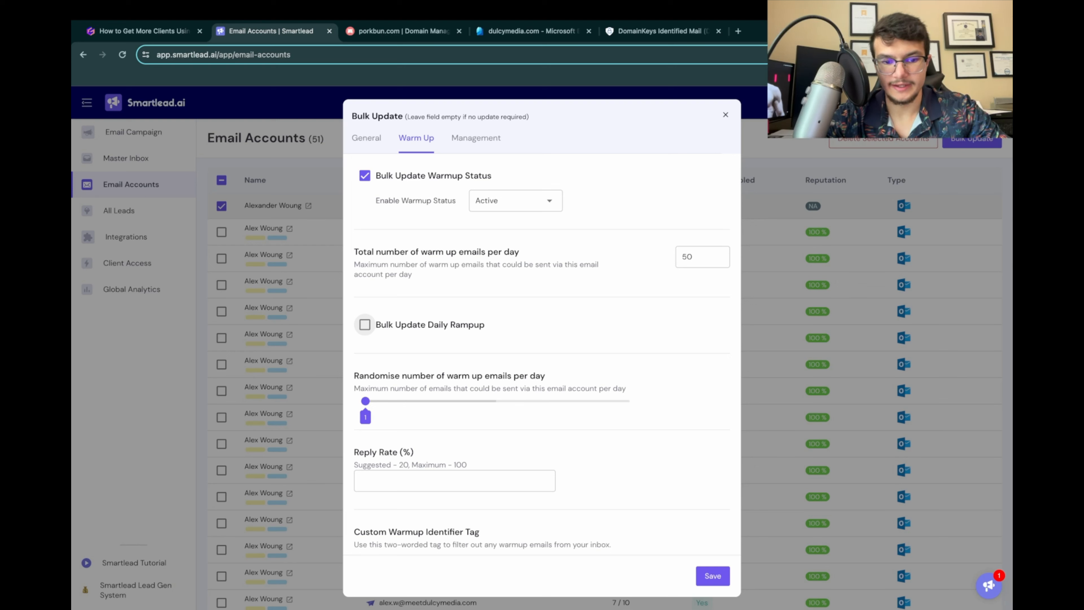
left_click(365, 324)
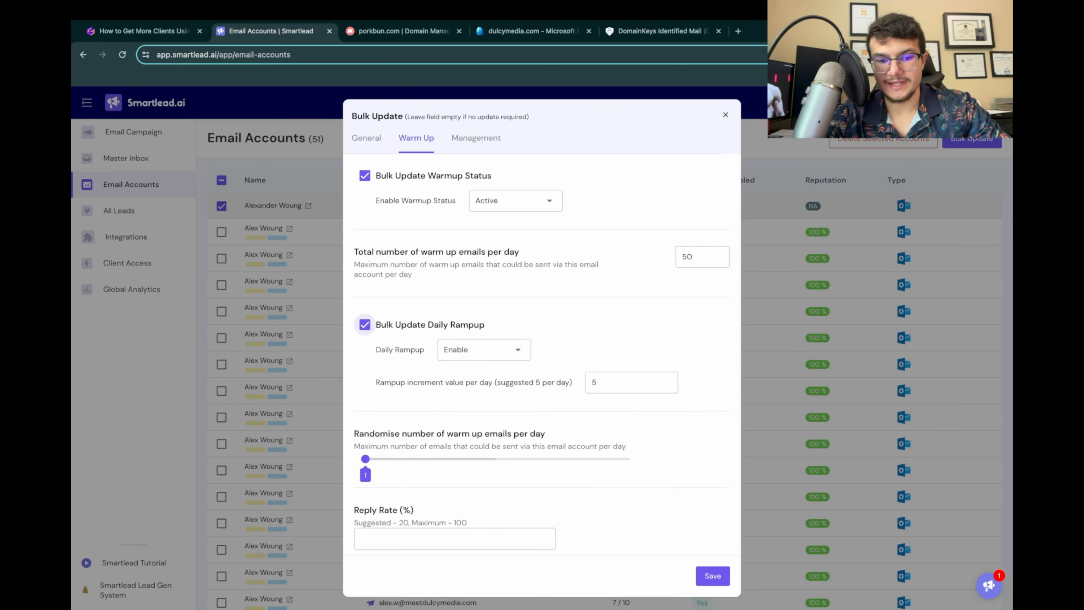
Step: Set the randomised number of warm up emails per day to a range of 35 to 50
scroll(365, 324, "down", 1)
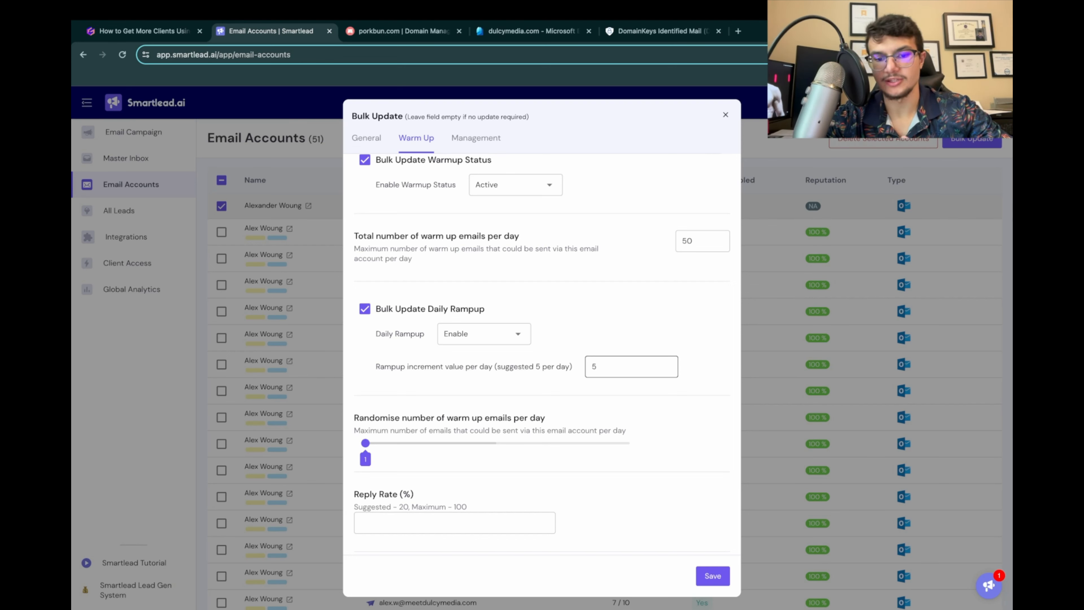
scroll(366, 382, "down", 2)
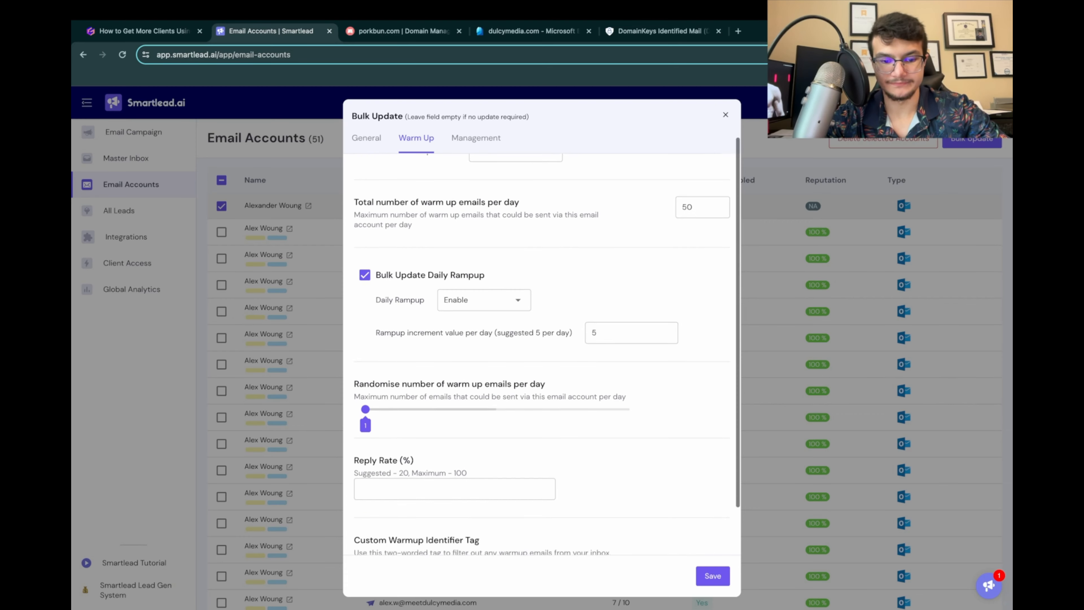
left_click_drag(354, 357, 545, 357)
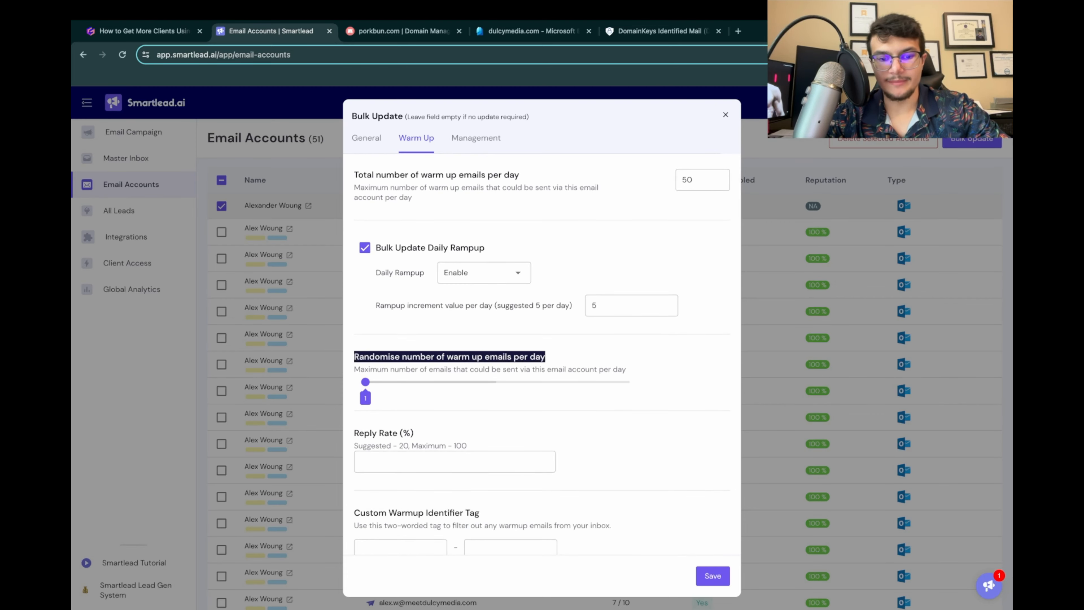
left_click(550, 358)
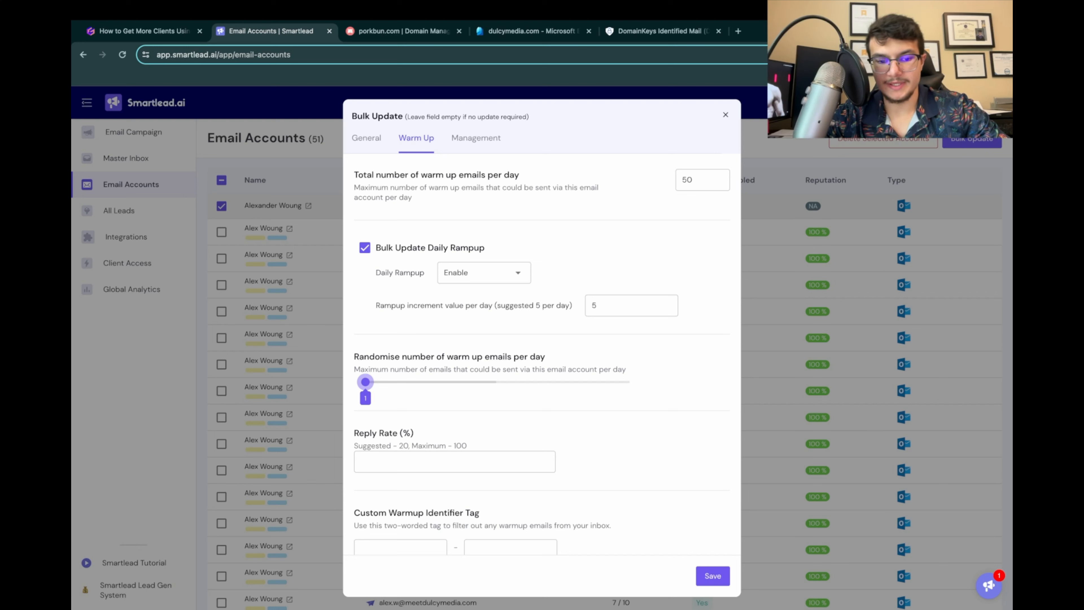
left_click(368, 381)
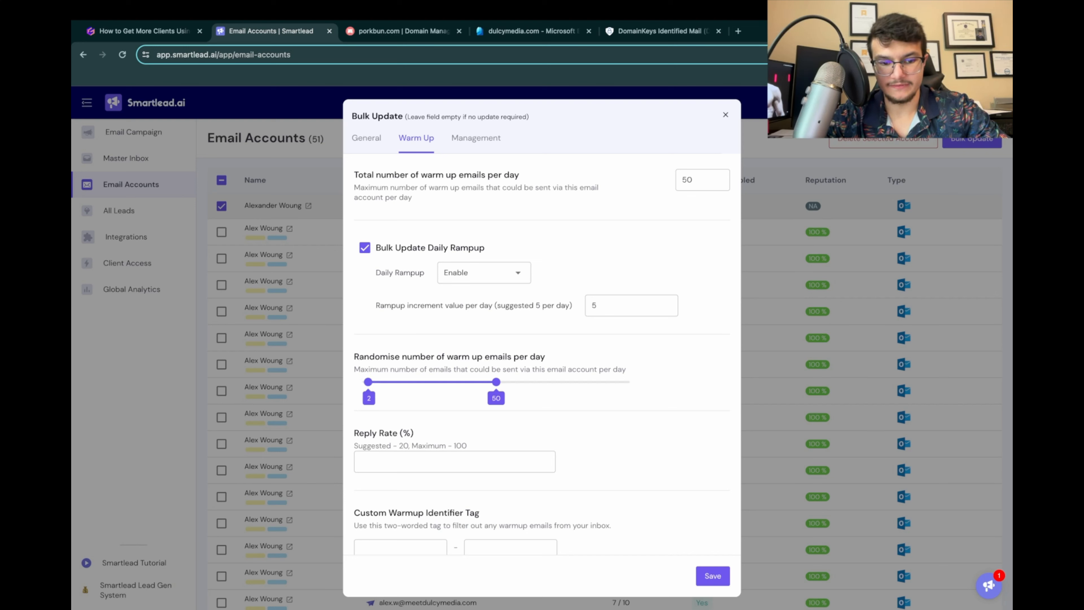
left_click_drag(367, 382, 457, 382)
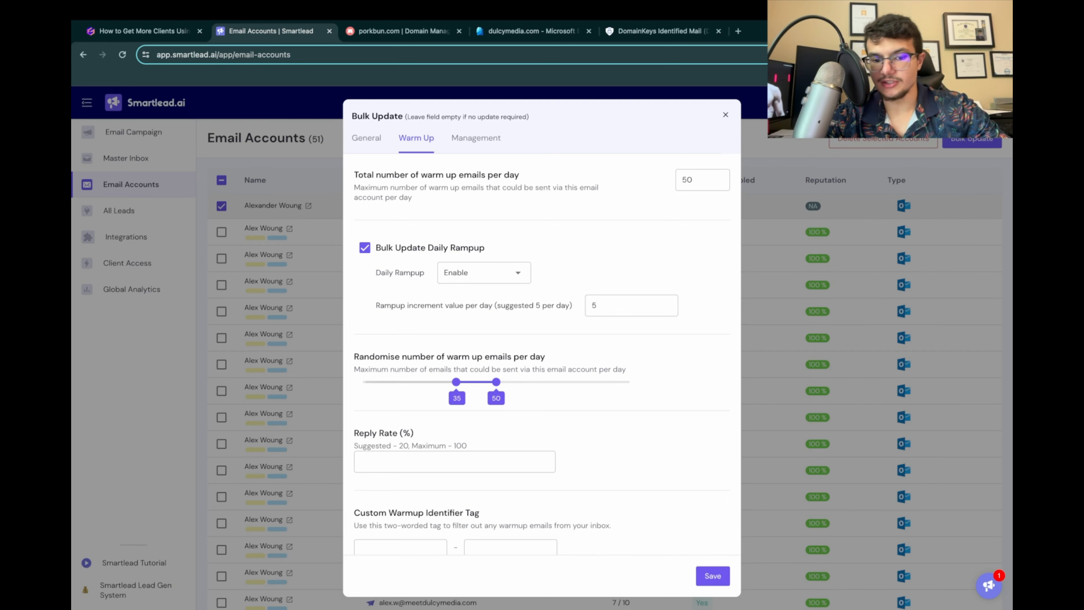
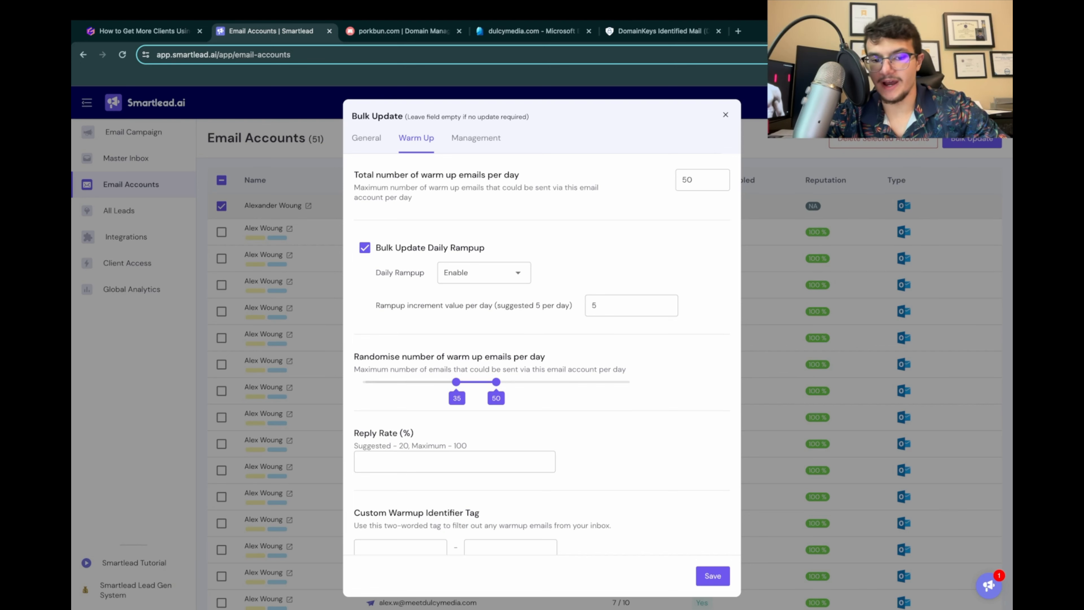
Step: Check the presentation's recommended bulk update settings for reply rate, warmup identifier tag and auto-adjust ratio, and return to Smartlead
scroll(543, 375, "down", 1)
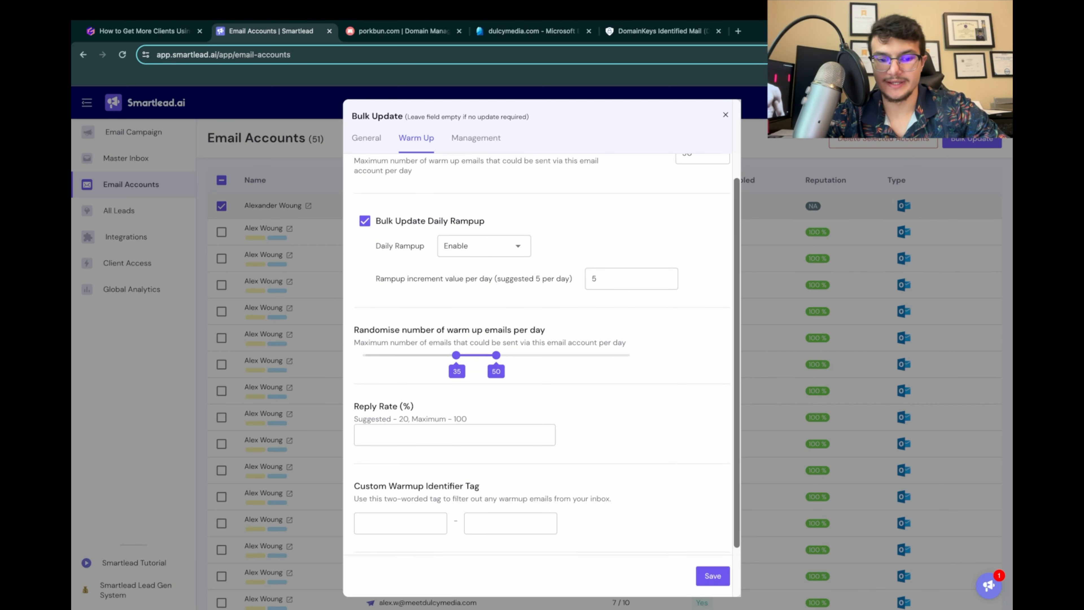
scroll(542, 355, "down", 1)
left_click(145, 31)
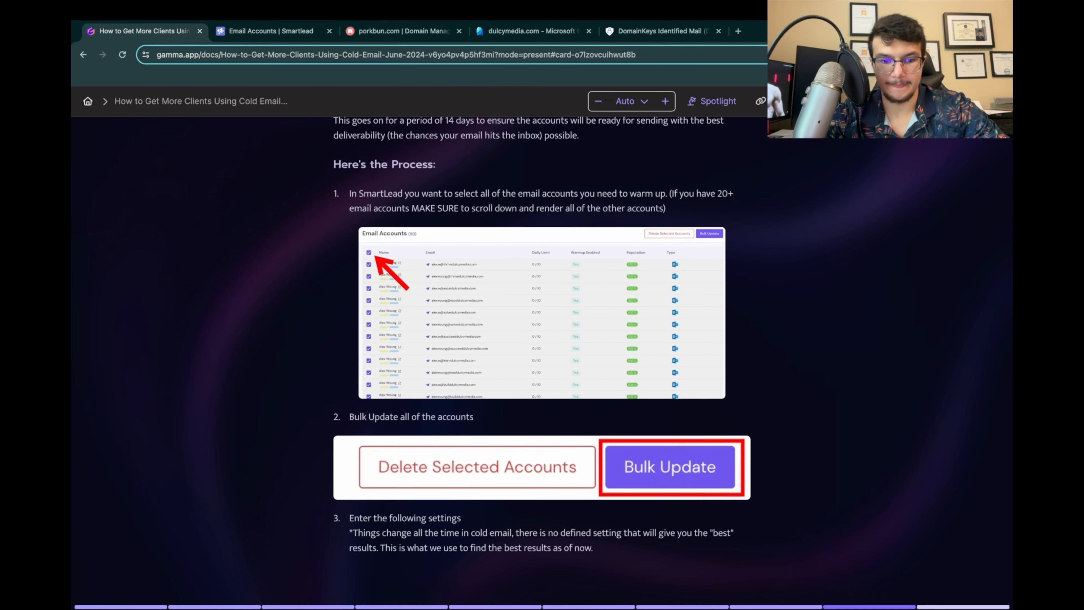
scroll(542, 348, "down", 8)
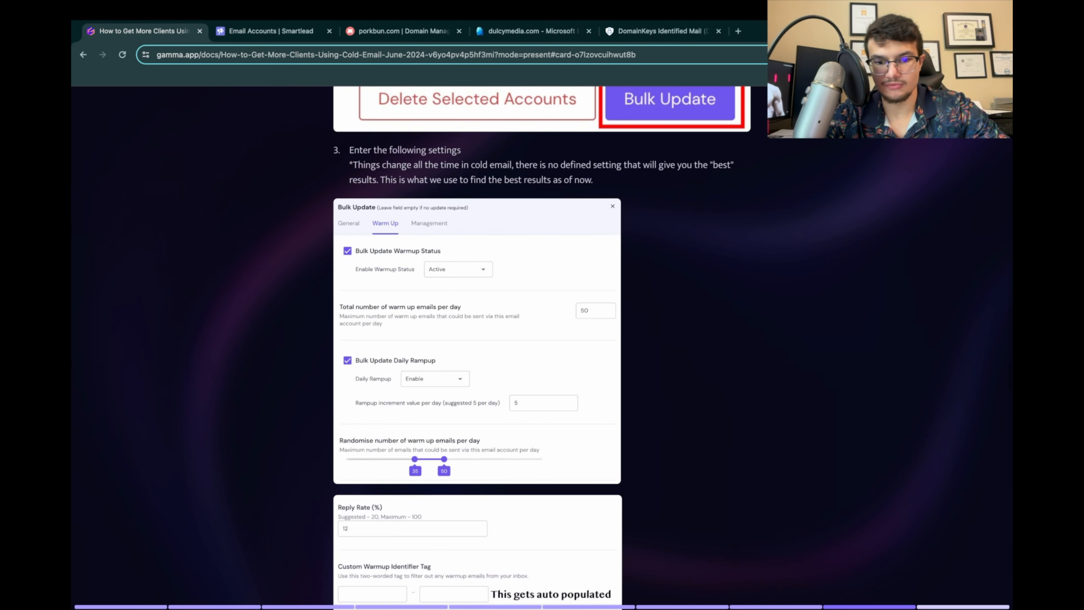
scroll(542, 348, "down", 2)
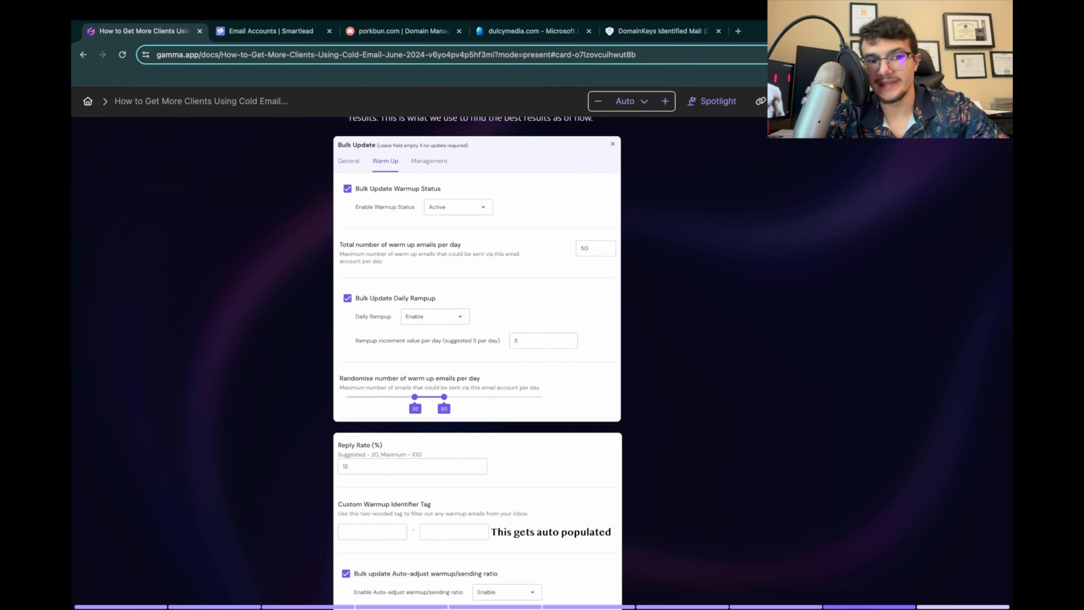
scroll(542, 348, "up", 1)
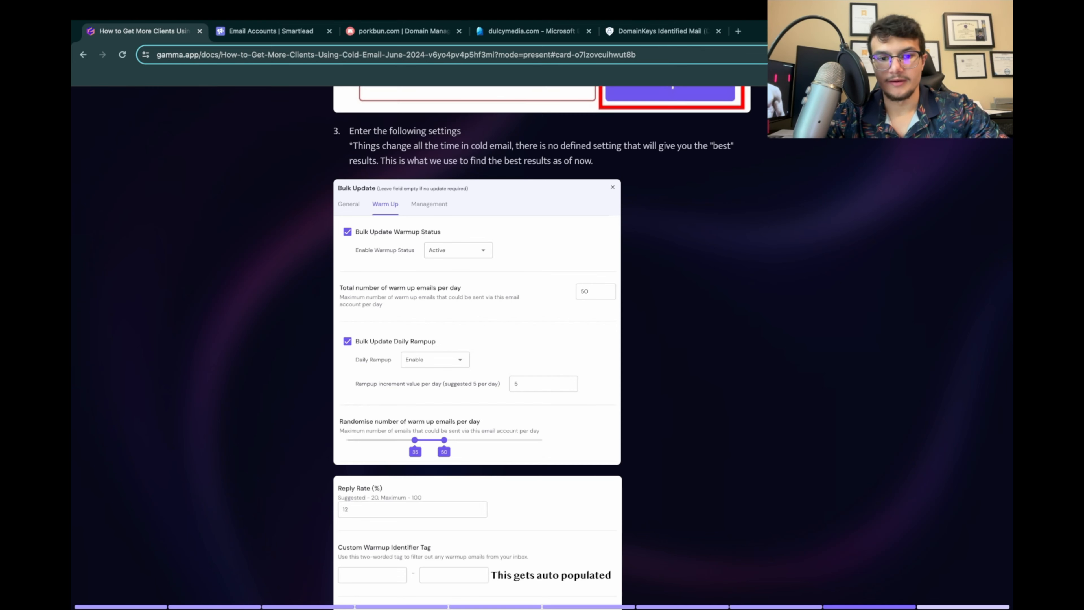
scroll(542, 342, "down", 6)
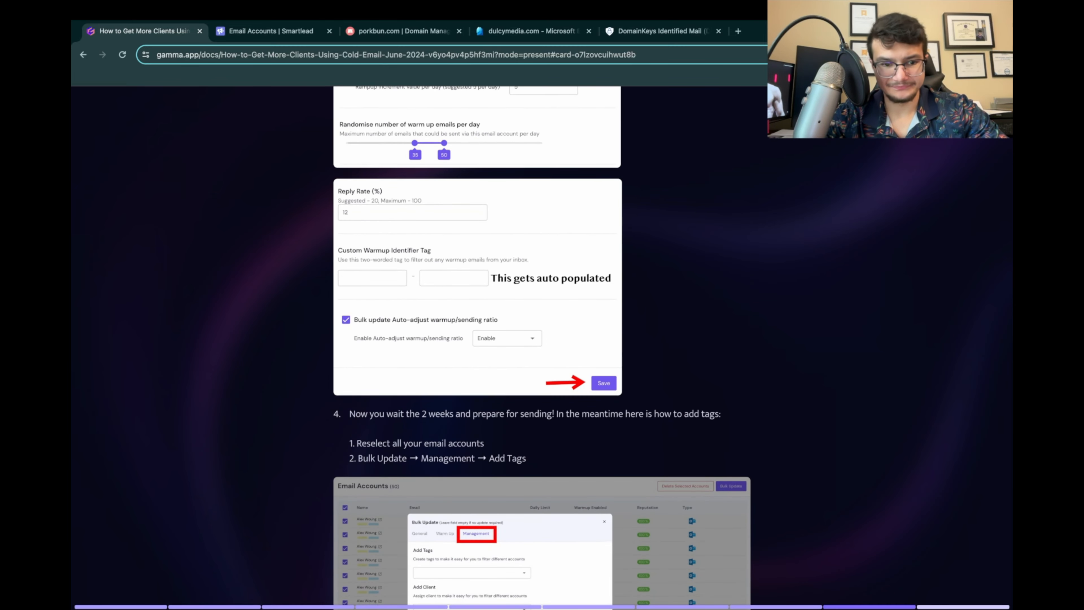
left_click(272, 31)
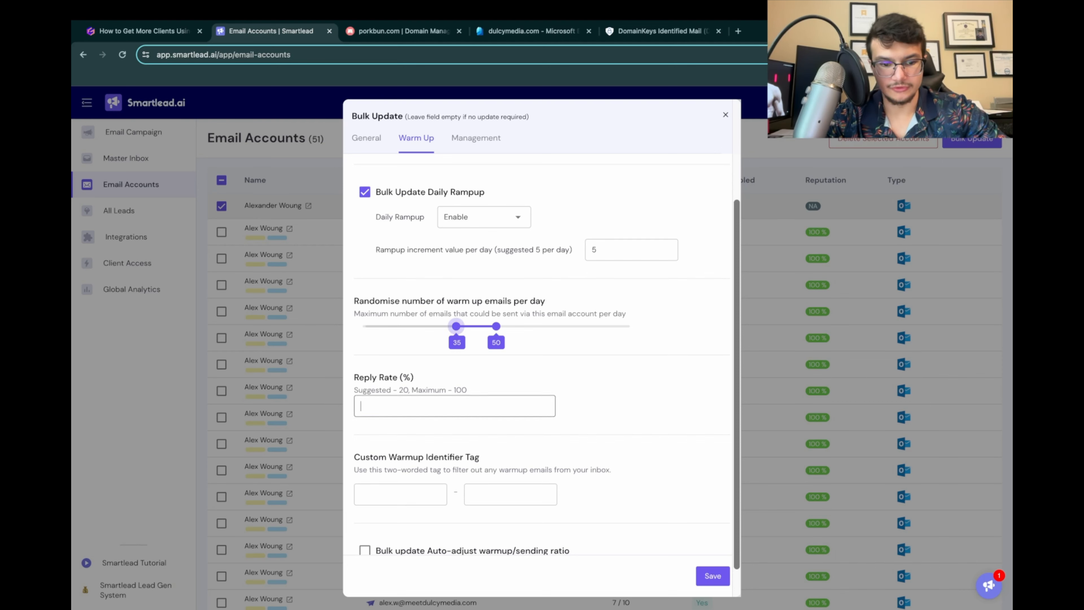
Step: Set the reply rate to 12% in the warm-up bulk update and review the Custom Warmup Identifier Tag section
left_click(409, 406)
type("12")
scroll(357, 422, "down", 2)
left_click(357, 422)
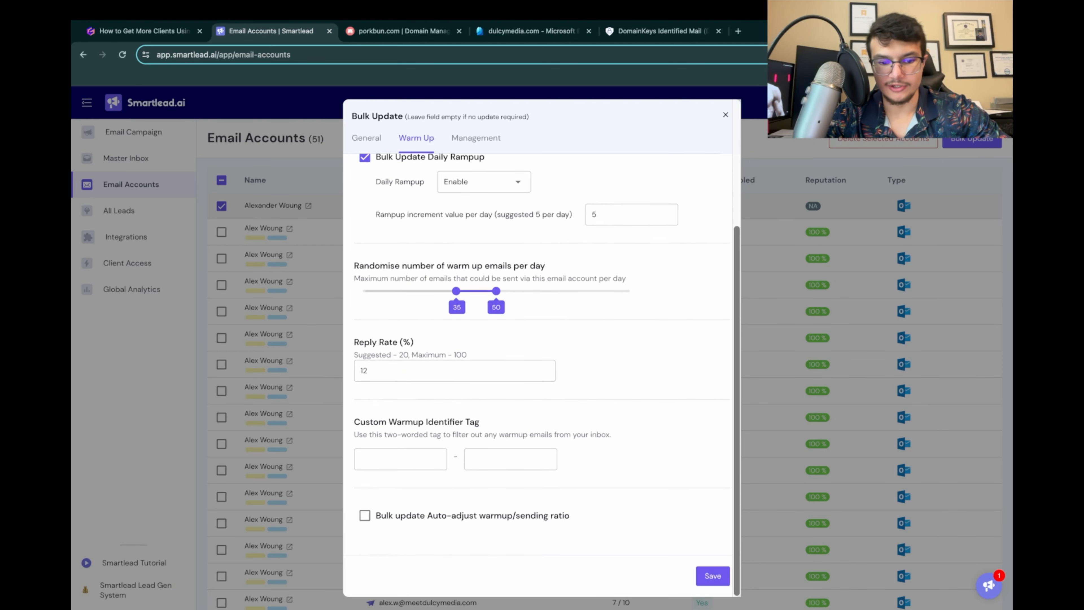
left_click_drag(360, 422, 481, 422)
left_click(482, 423)
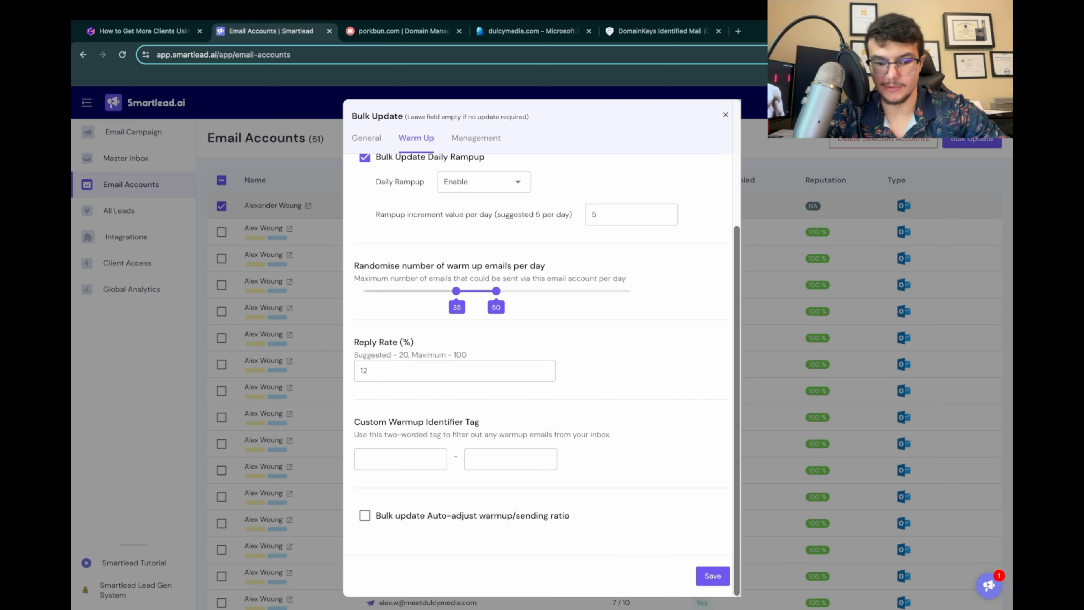
Step: Enable the bulk update of the auto-adjust warmup/sending ratio and save the warm-up settings
left_click(365, 515)
scroll(365, 504, "down", 1)
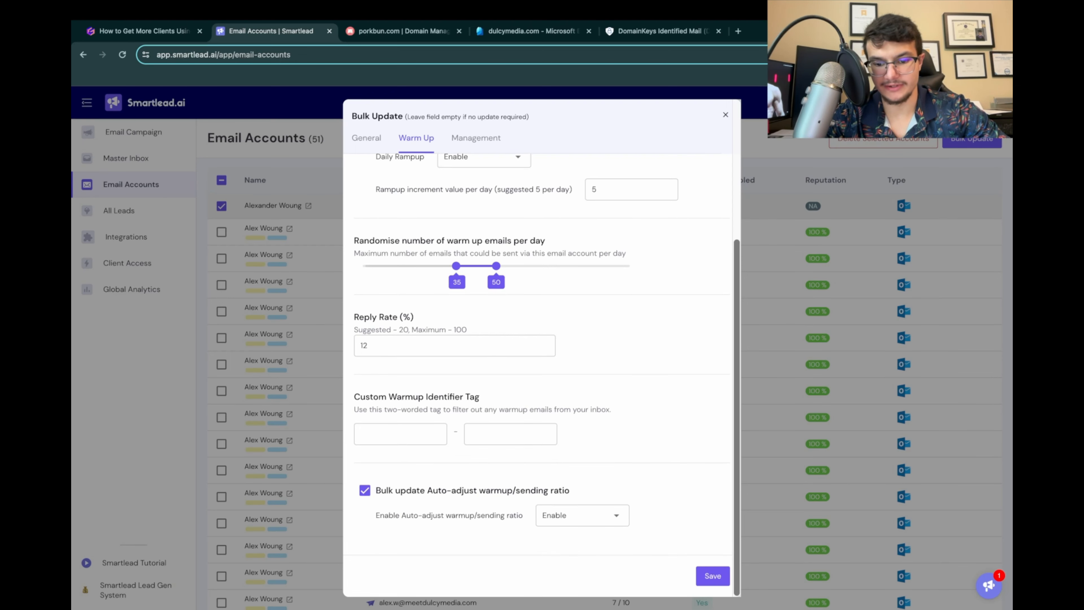
left_click(713, 576)
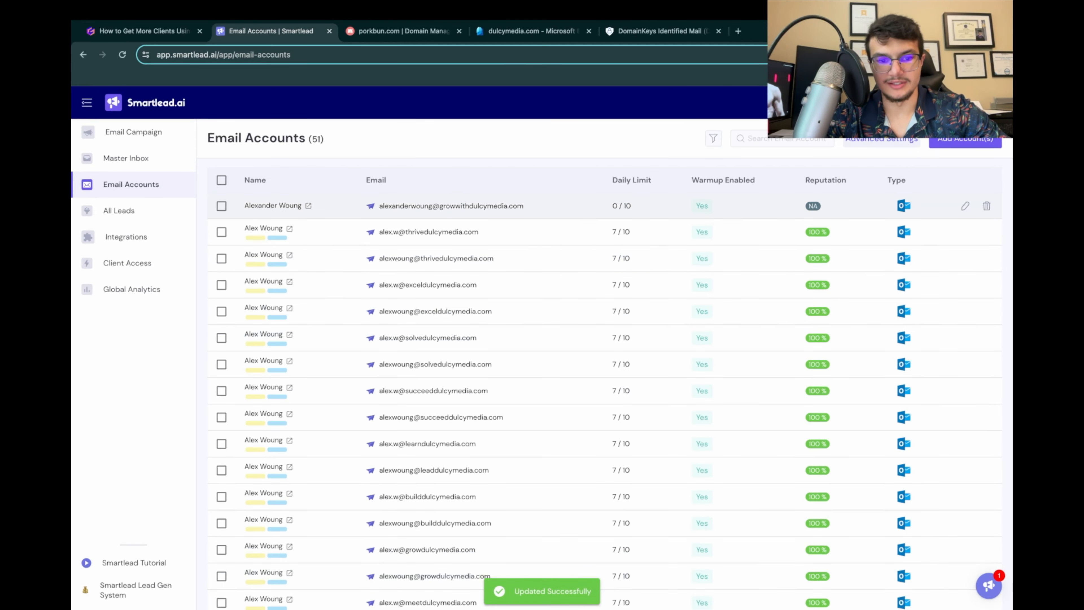
Step: Examine the growwithdulcymedia.com account's warm-up overview and read the presentation's instructions for adding tags
left_click(451, 205)
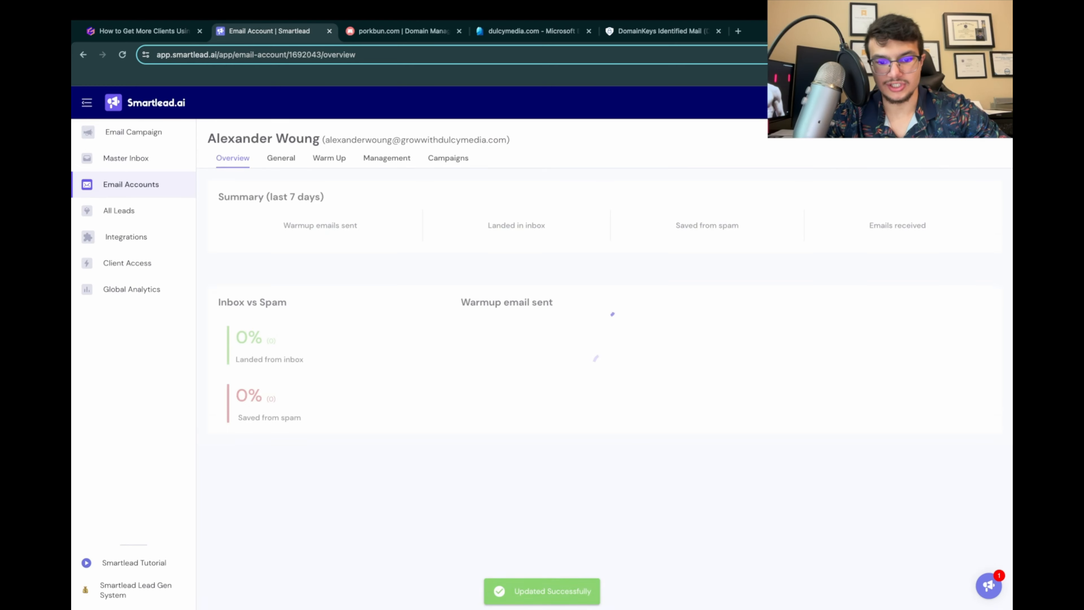
scroll(451, 323, "down", 2)
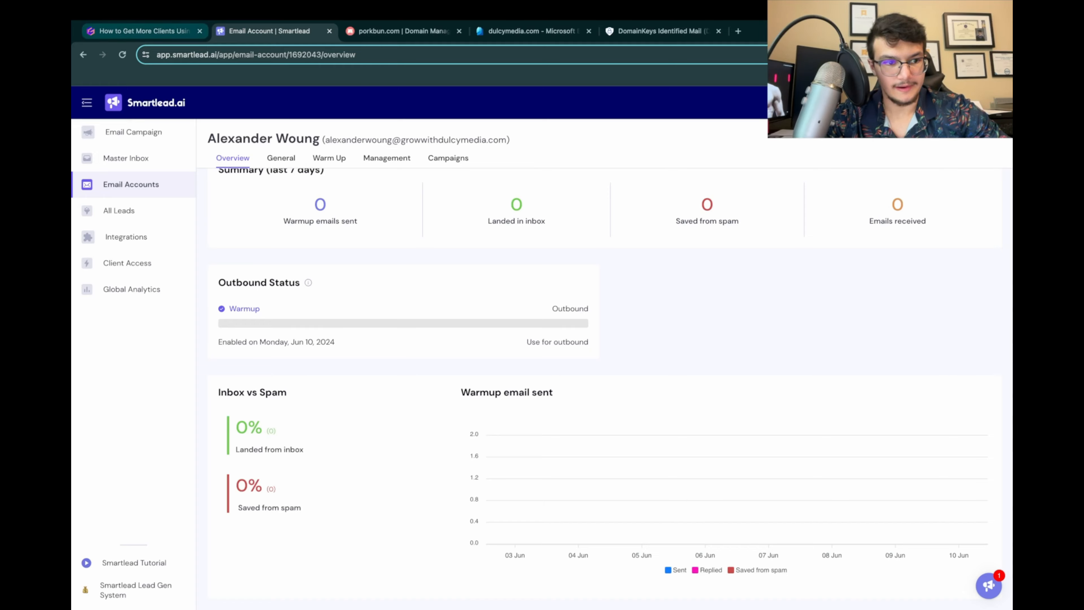
left_click(144, 31)
scroll(542, 336, "down", 3)
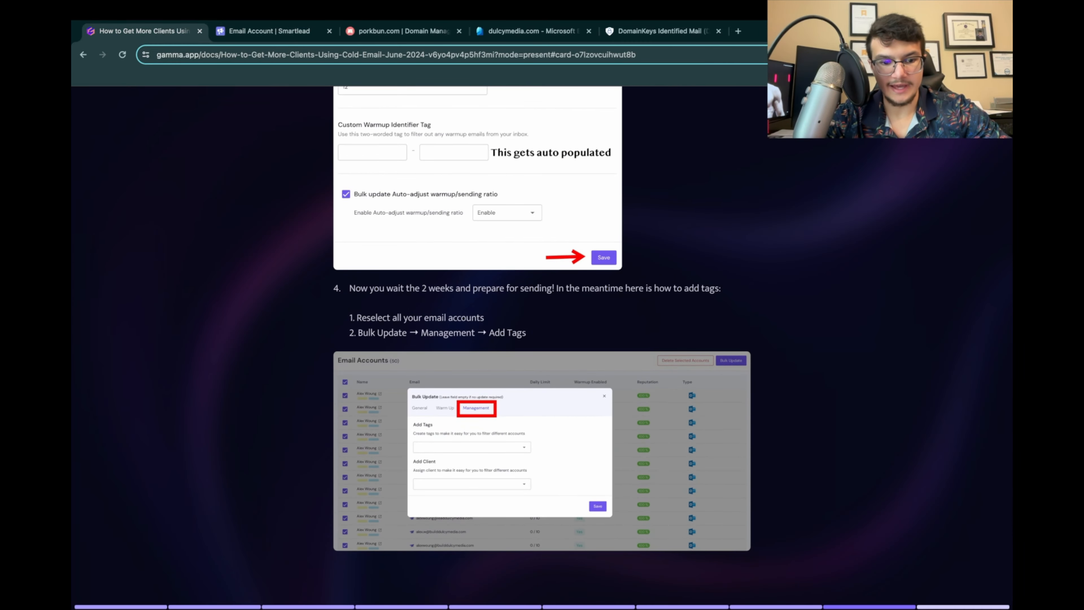
left_click(268, 31)
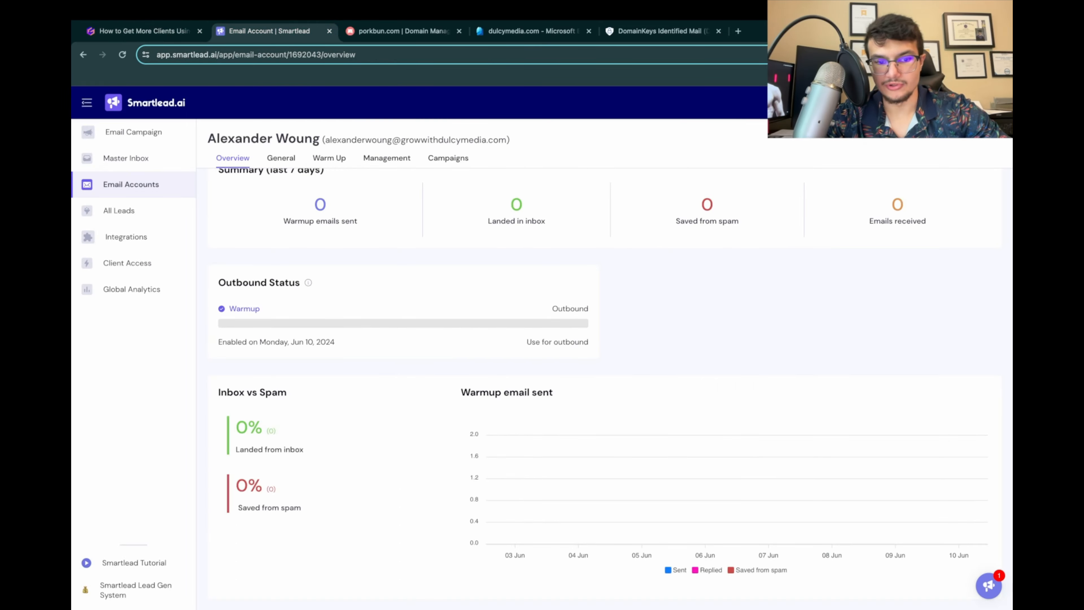
Step: Bulk update the growwithdulcymedia.com account's management settings with a new tag named "Warming up until 6/24"
left_click(131, 184)
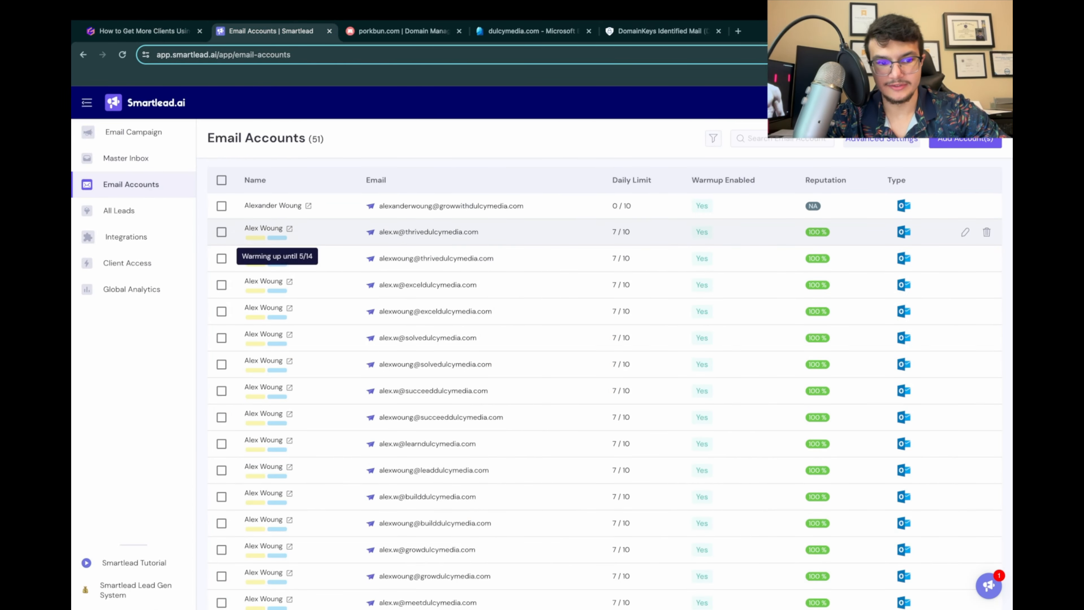
mouse_move(277, 238)
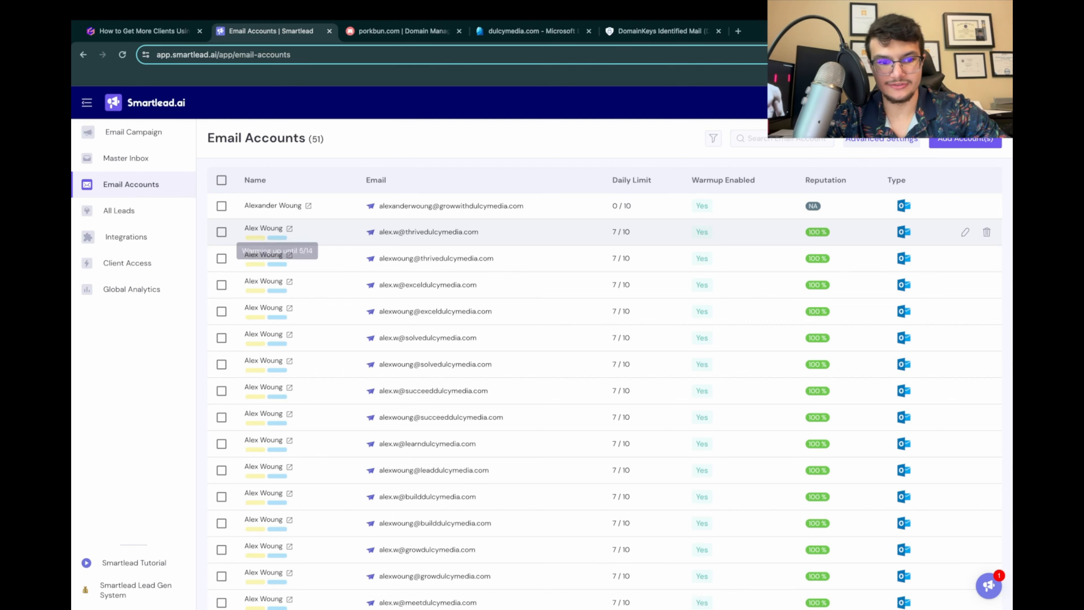
left_click(222, 206)
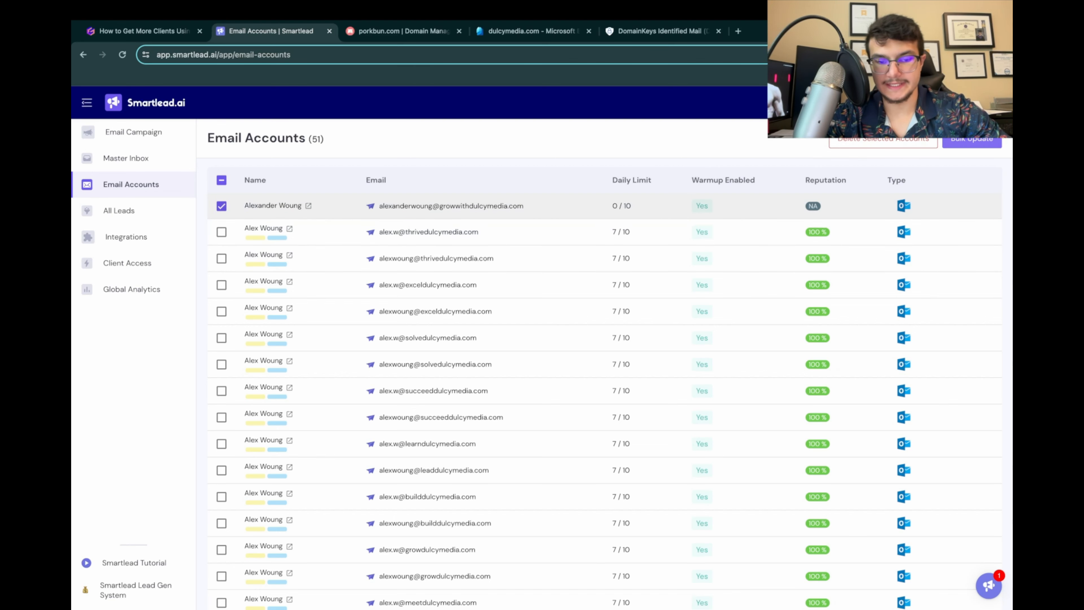
left_click(972, 140)
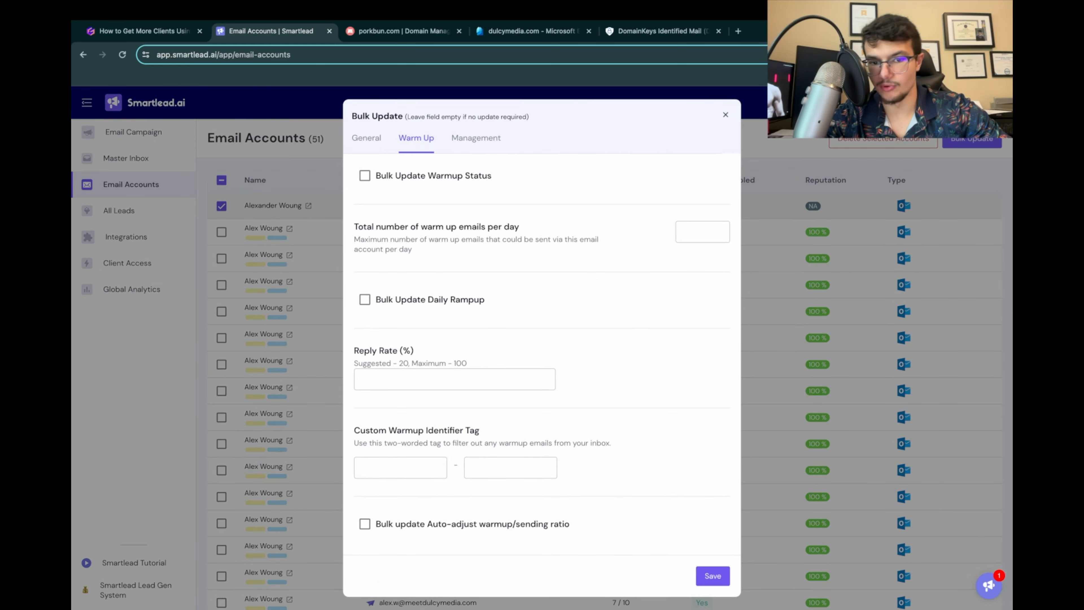
left_click(476, 138)
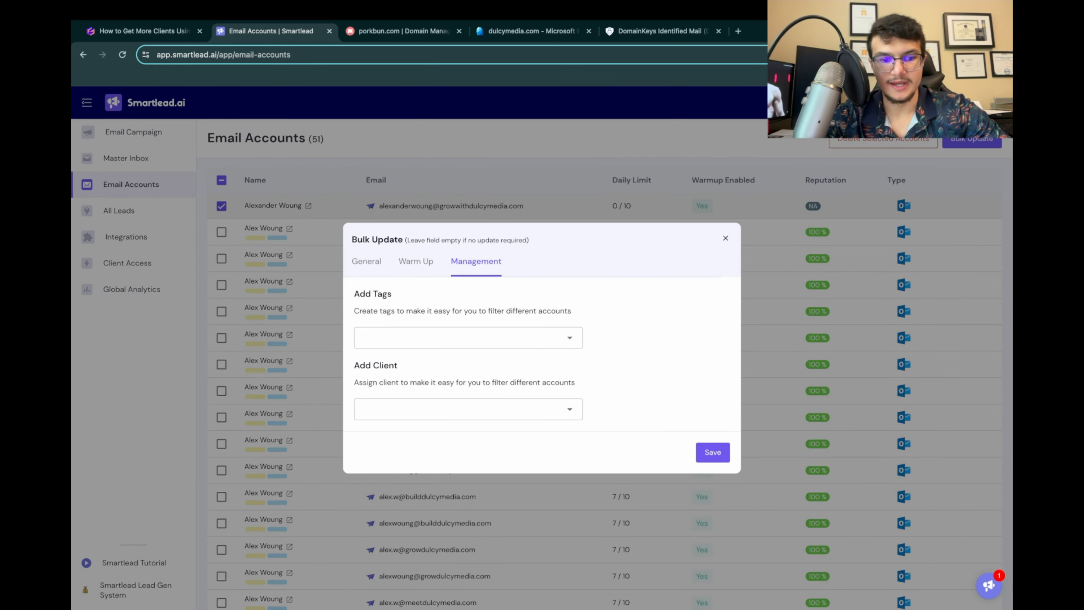
left_click(468, 338)
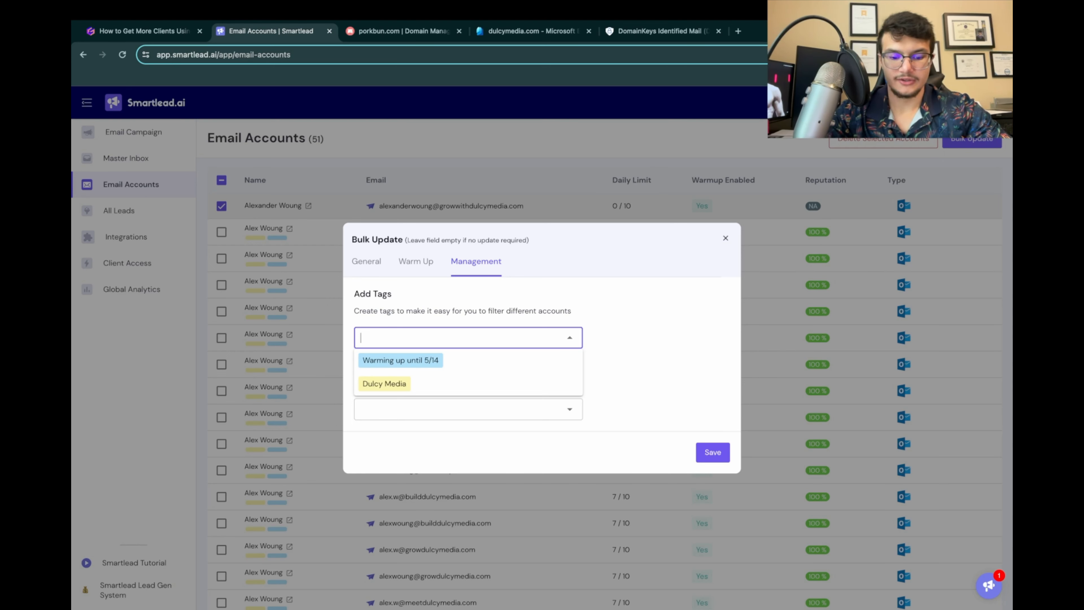
type("Warming ")
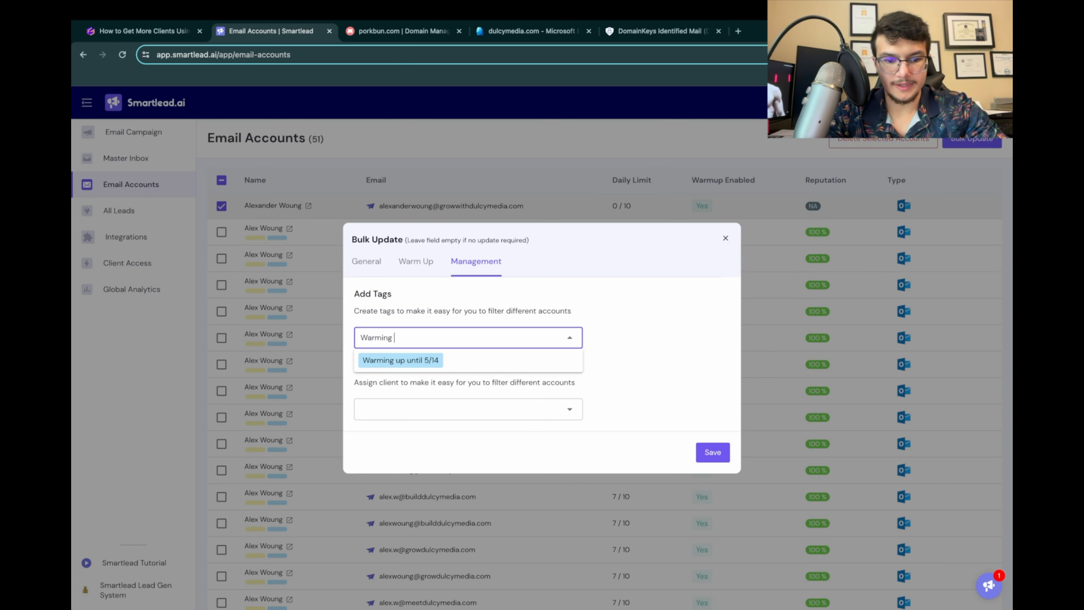
type("up until ")
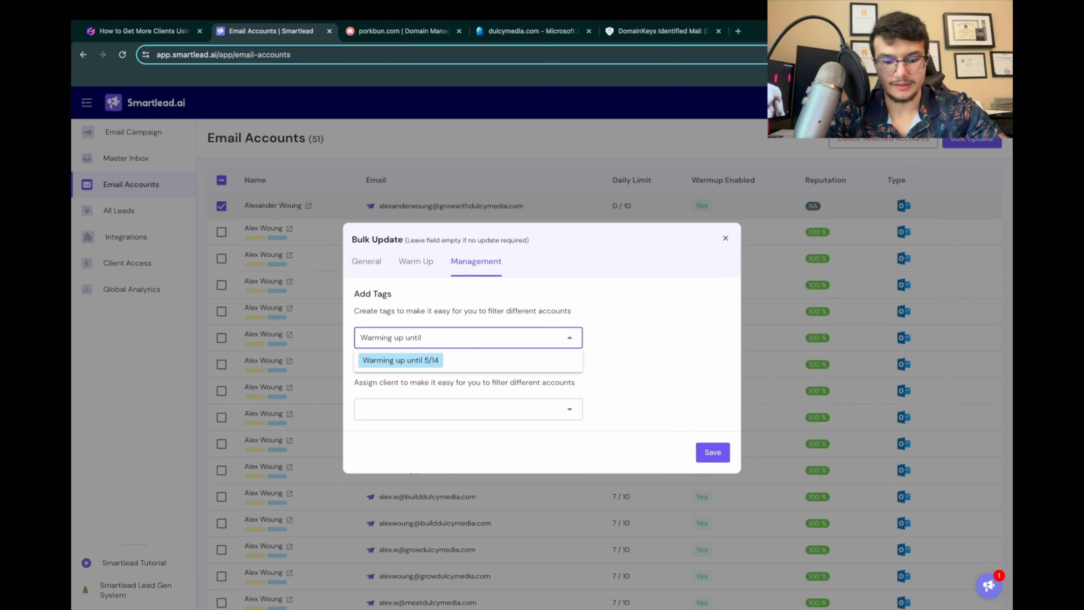
type("6/24")
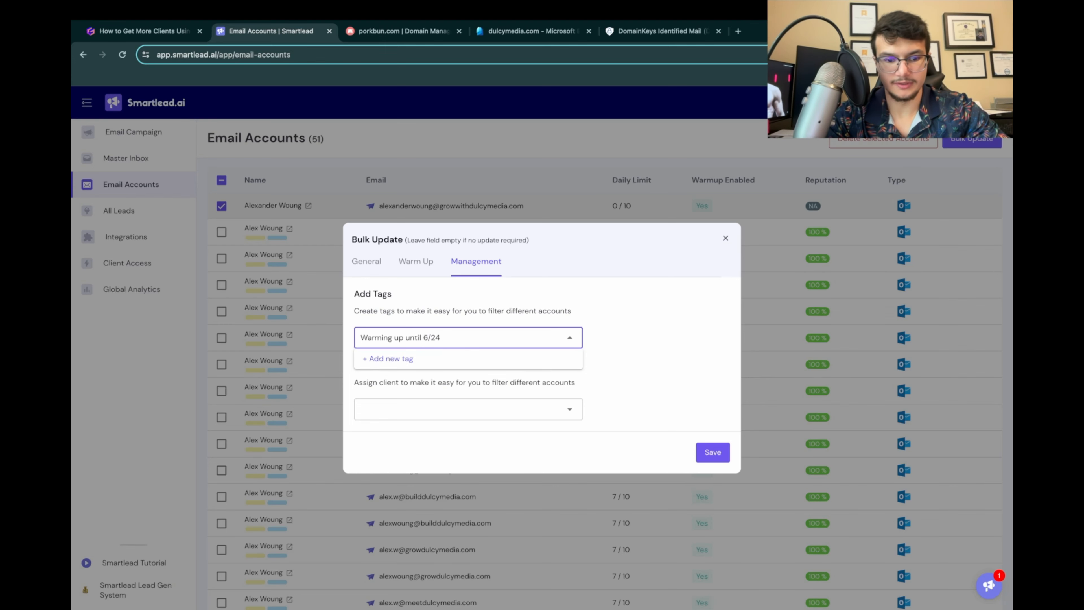
left_click(550, 355)
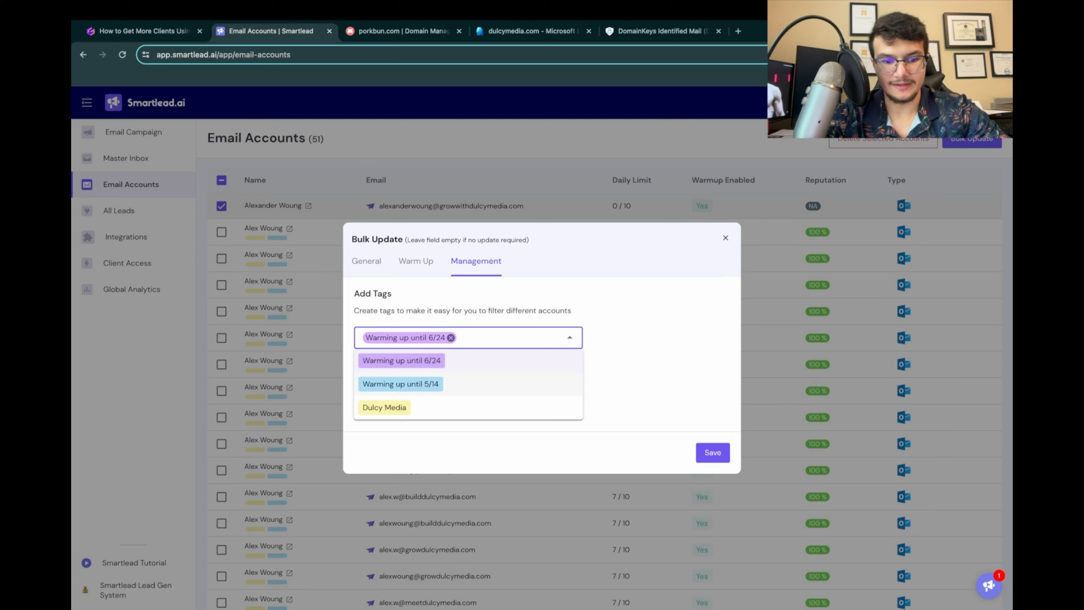
Step: Add the existing Dulcy Media tag to the same account and save the bulk update
left_click(465, 408)
left_click(653, 350)
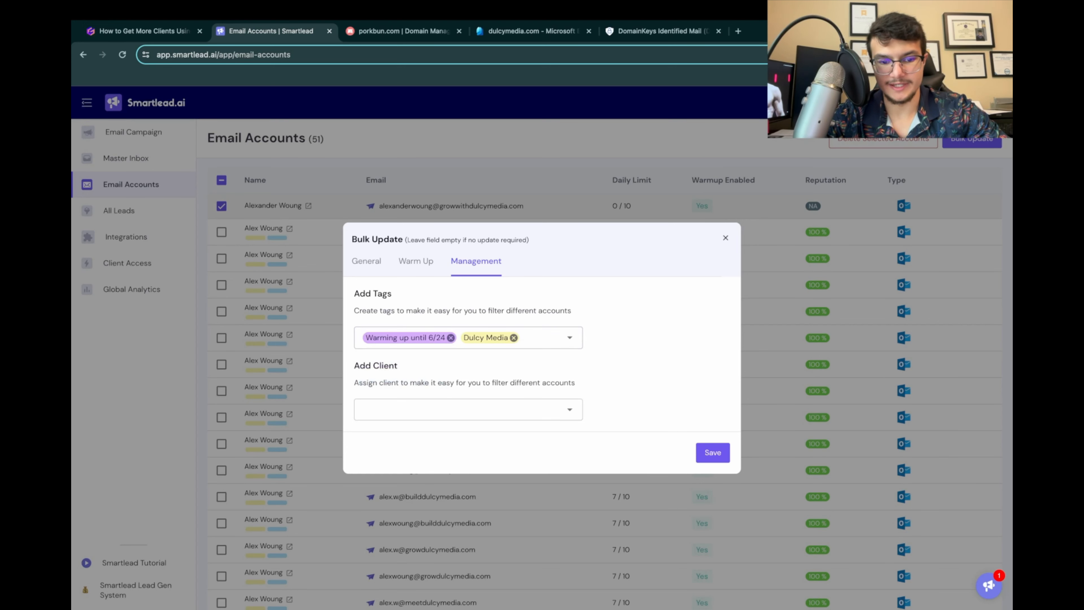
left_click(714, 452)
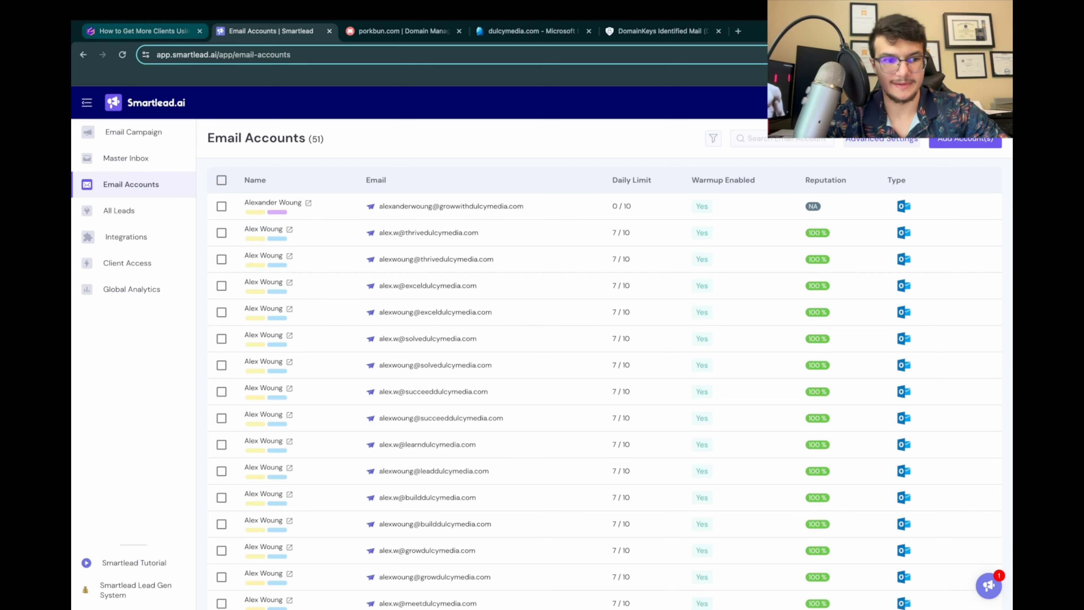
Step: Switch to the Gamma presentation, review the rest of the tagging instructions and advance to the closing Dulcy Media card
left_click(145, 31)
scroll(542, 342, "down", 5)
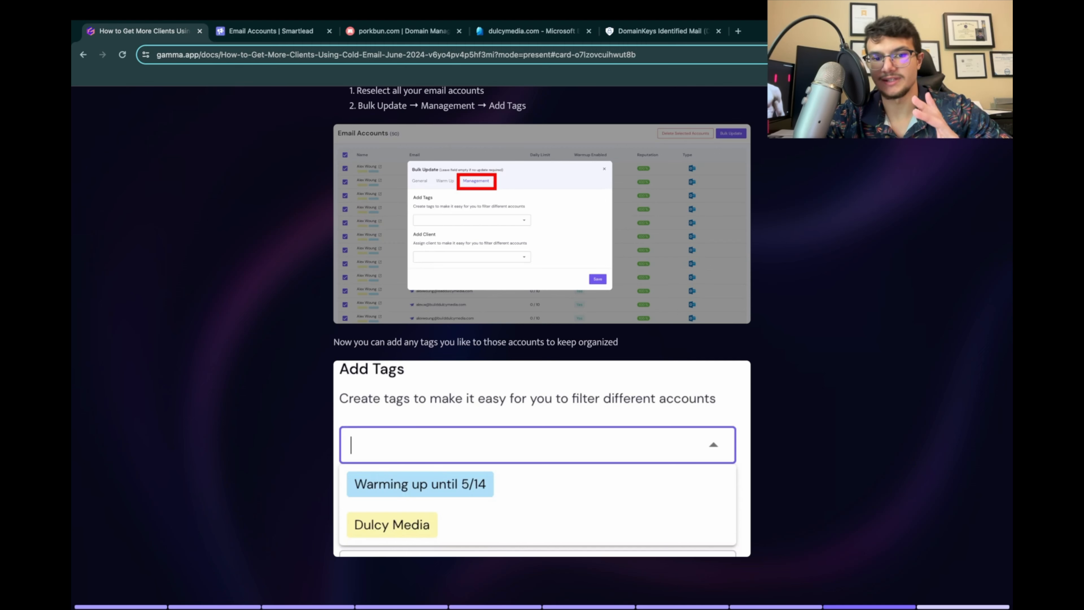
key("Right")
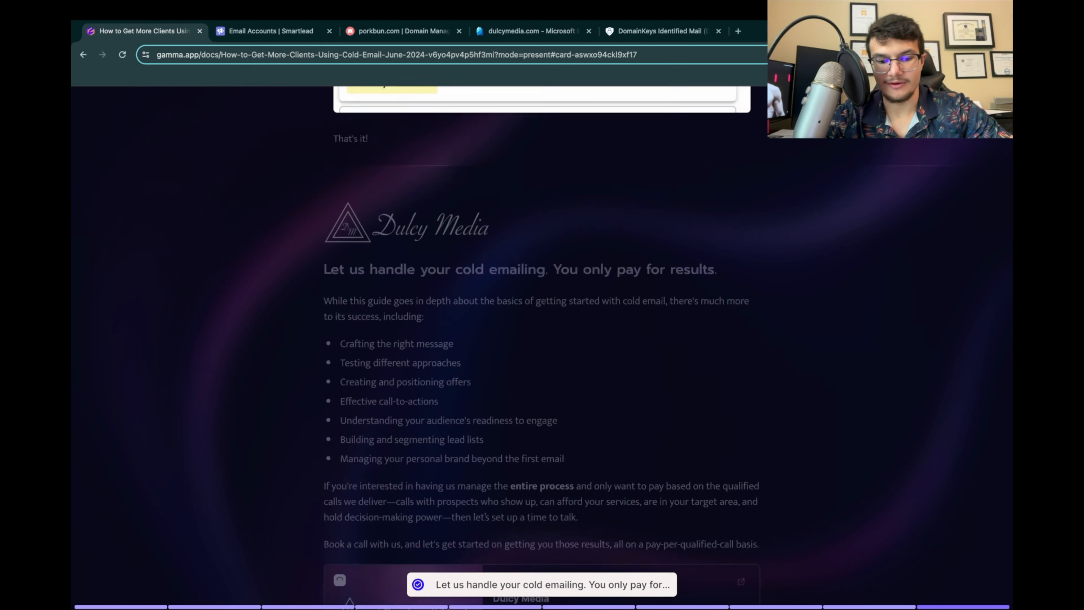